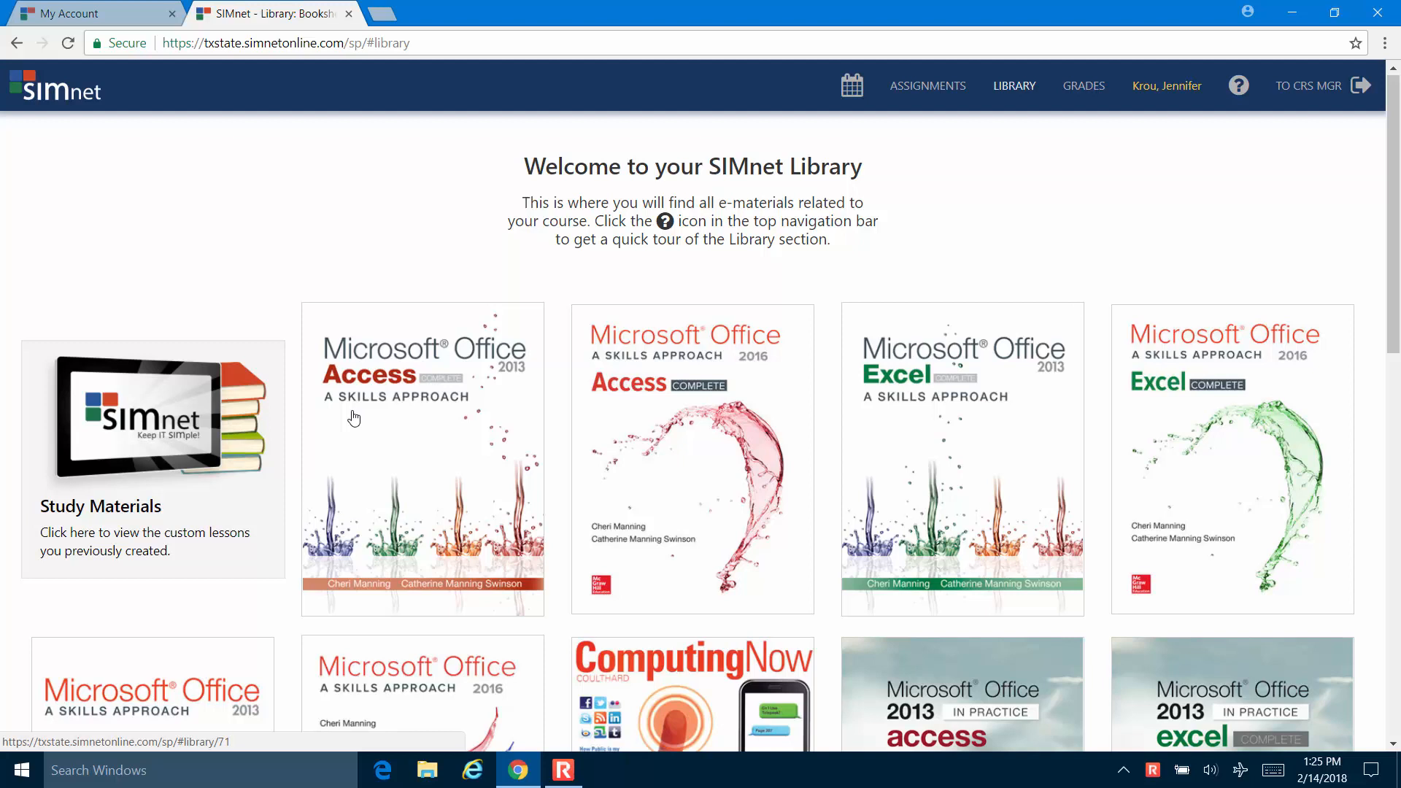
Step: Open Access Chapter 5, Exploring Advanced Tables and Queries, from the Access 2016 section of the A Skills Approach - Access 2016 book
click(669, 482)
click(461, 305)
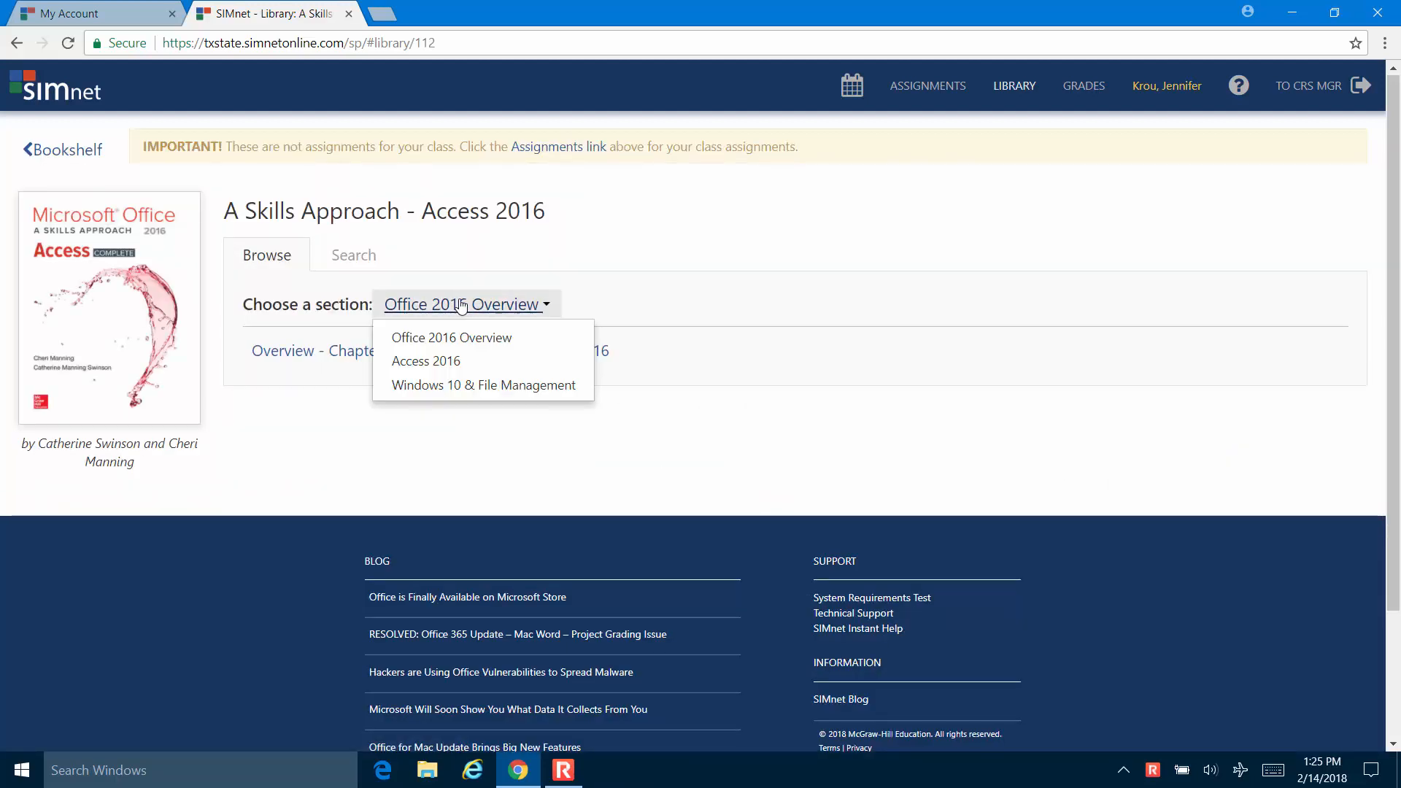
click(437, 362)
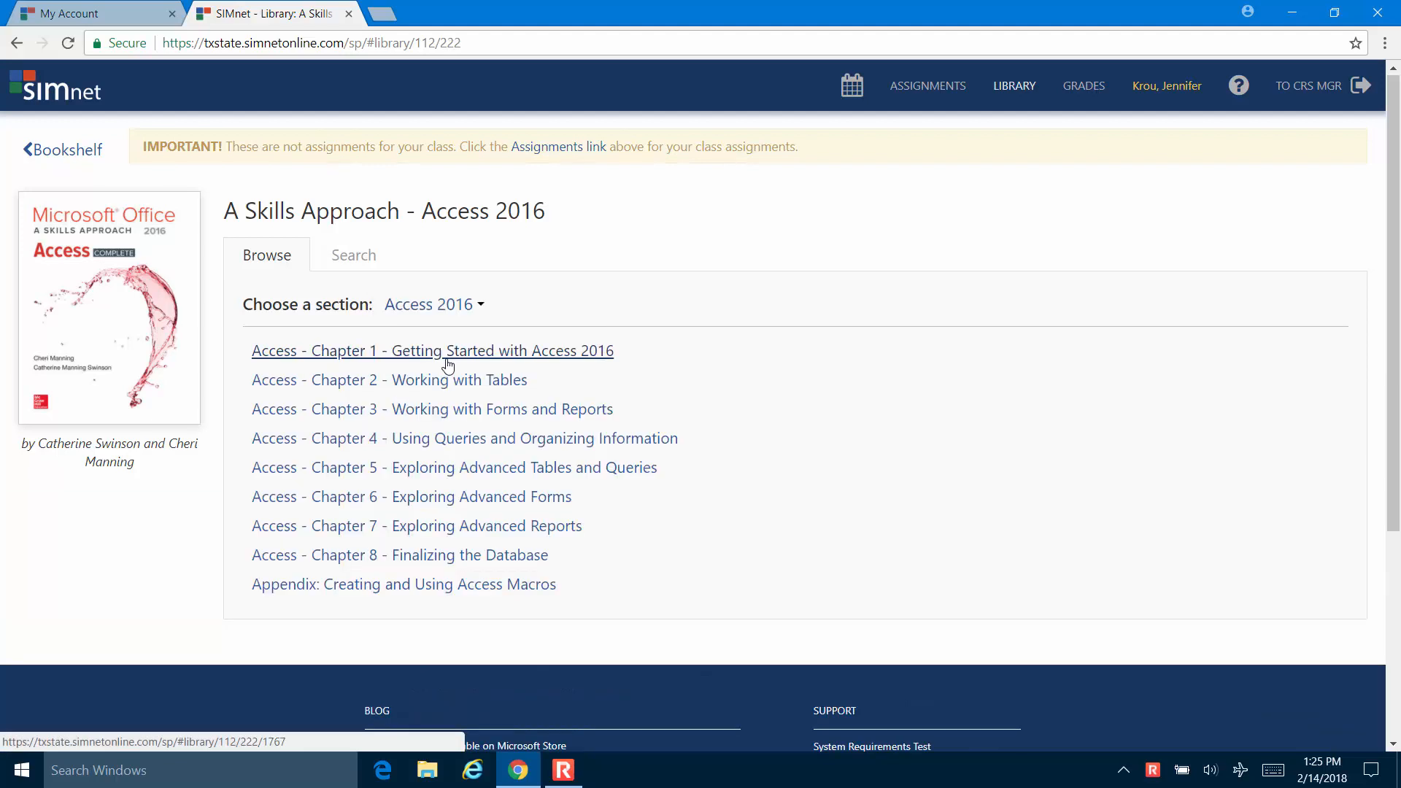
click(441, 468)
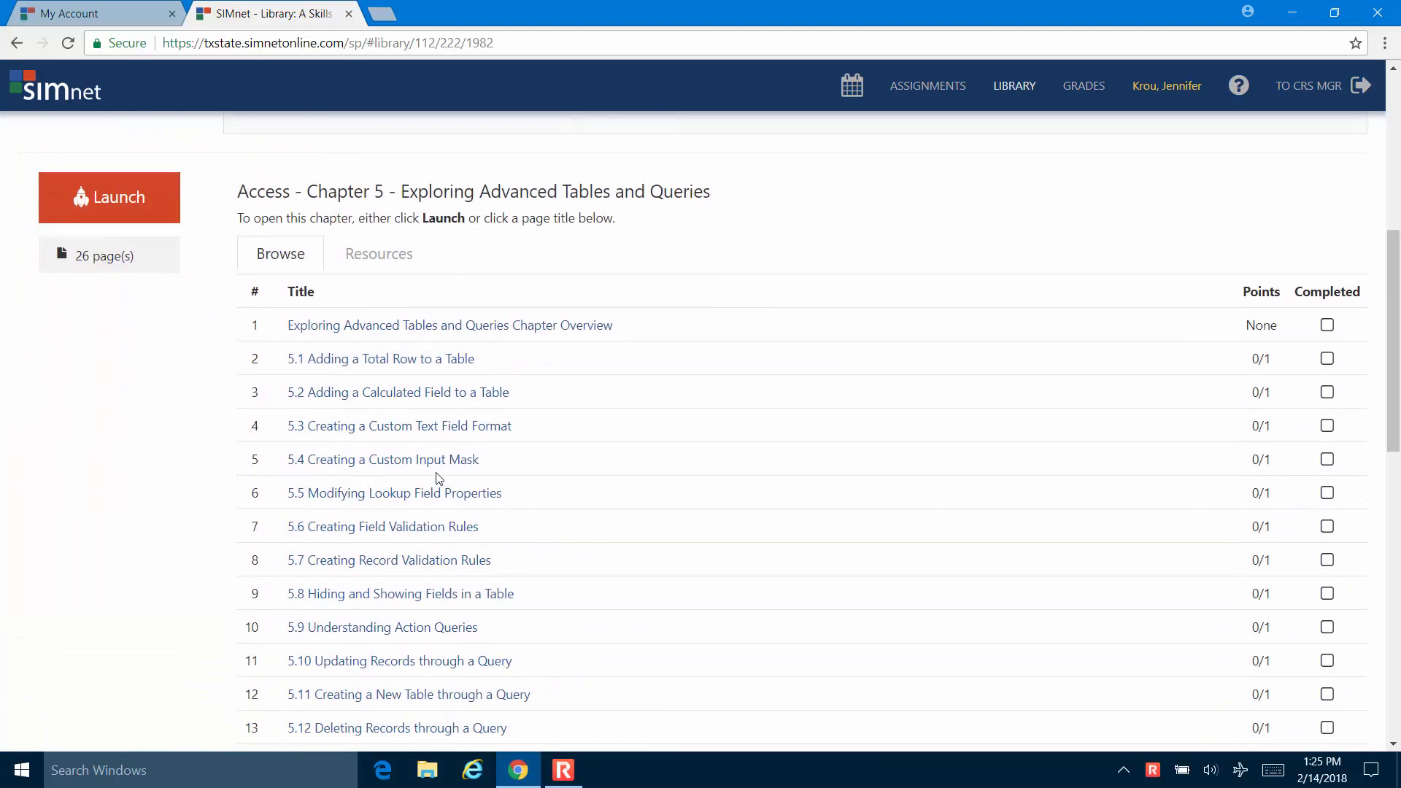
Step: Download the Access Chapter 5 Project Data Files archive from the chapter's resources
click(372, 225)
scroll(456, 303, down, 1)
scroll(786, 586, down, 1)
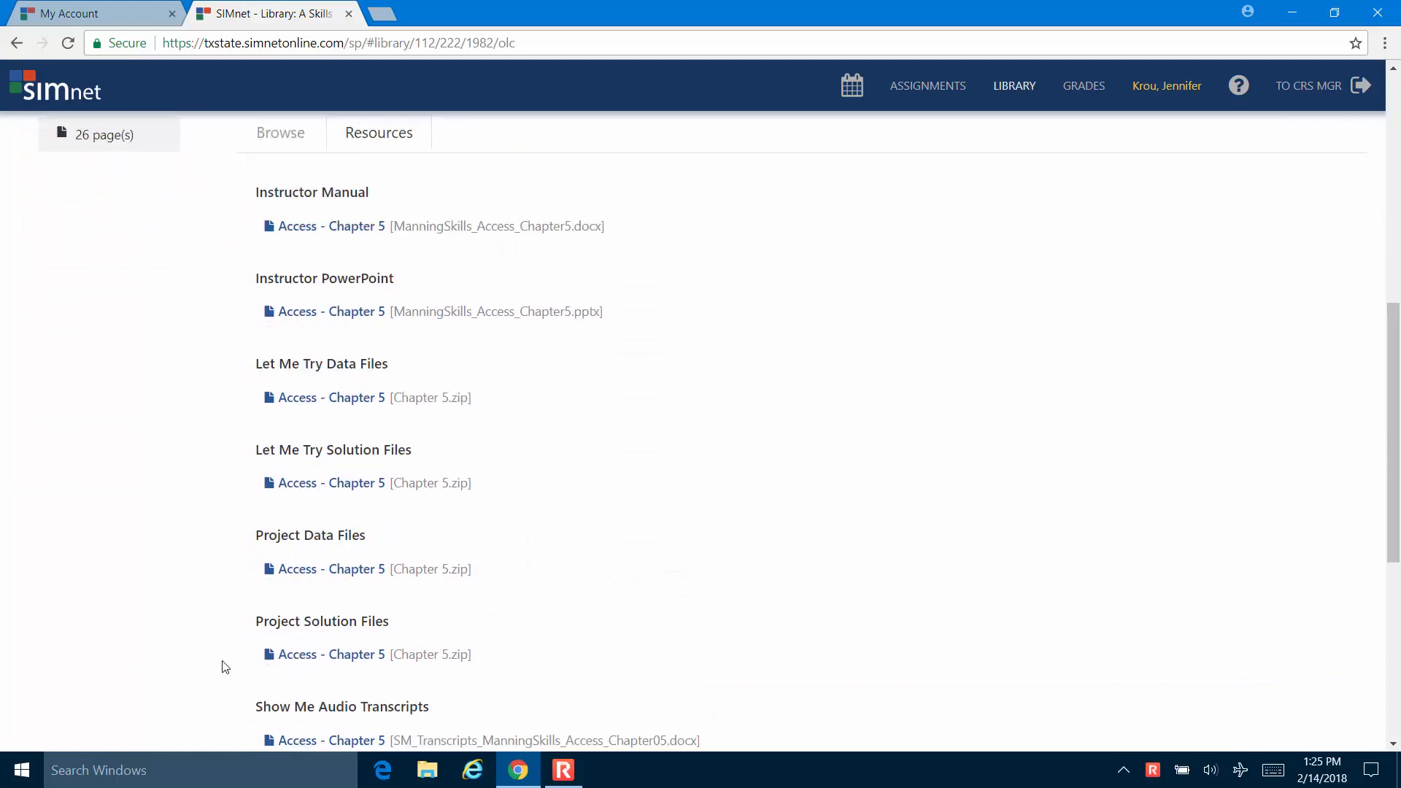
click(345, 574)
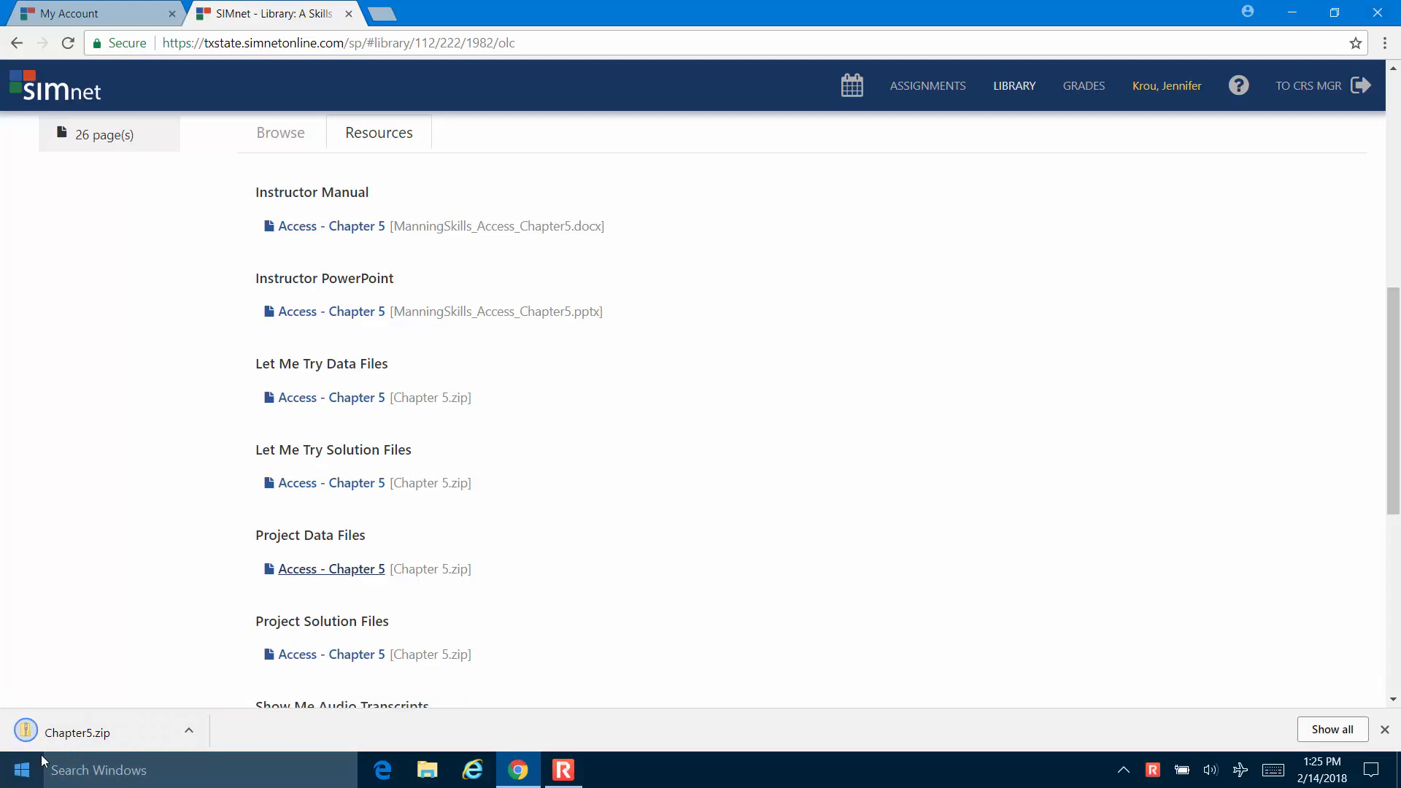
Step: Copy AC2016-SkillReview-5-1 from the Chapter 5 folder of the downloaded Chapter5.zip to the desktop and close the folder window
click(68, 726)
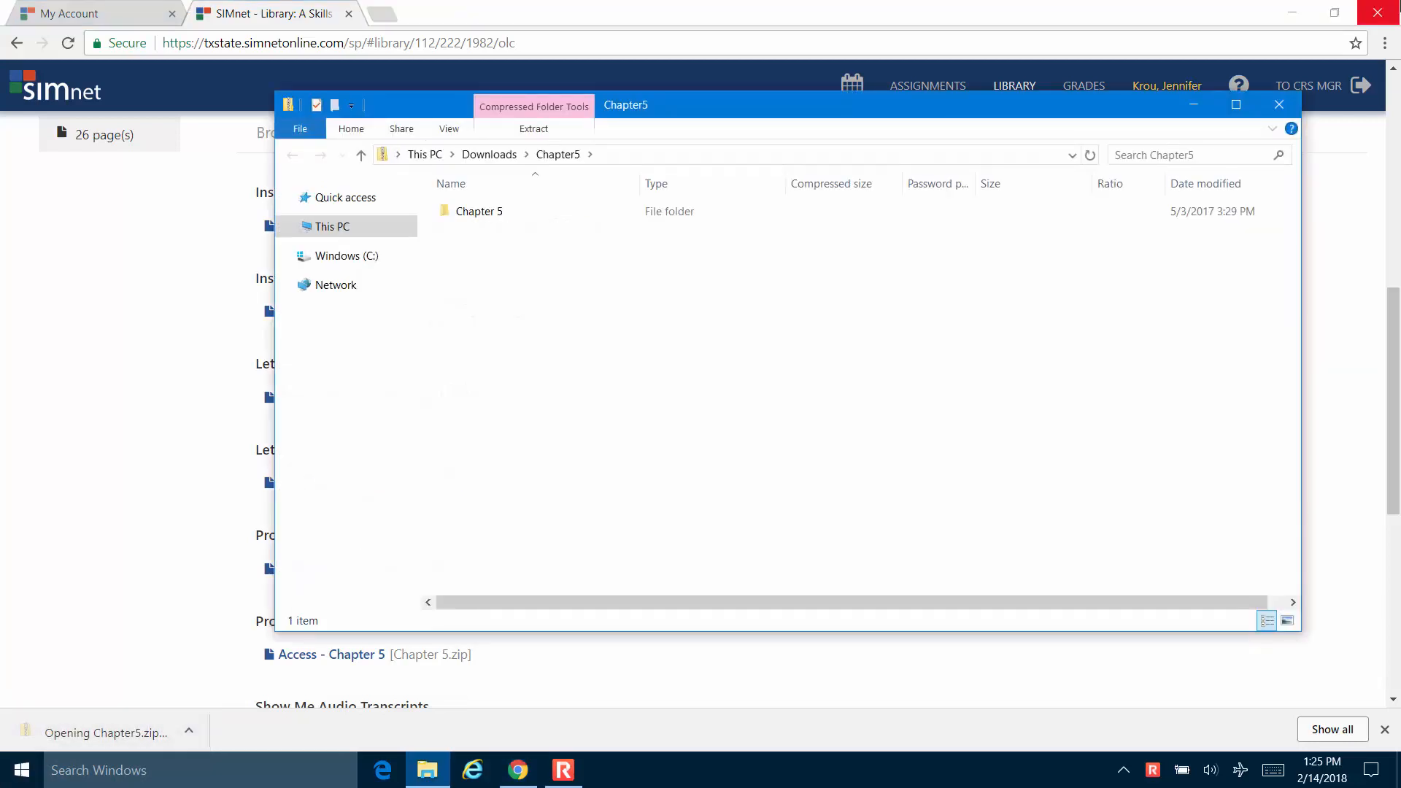
click(1294, 19)
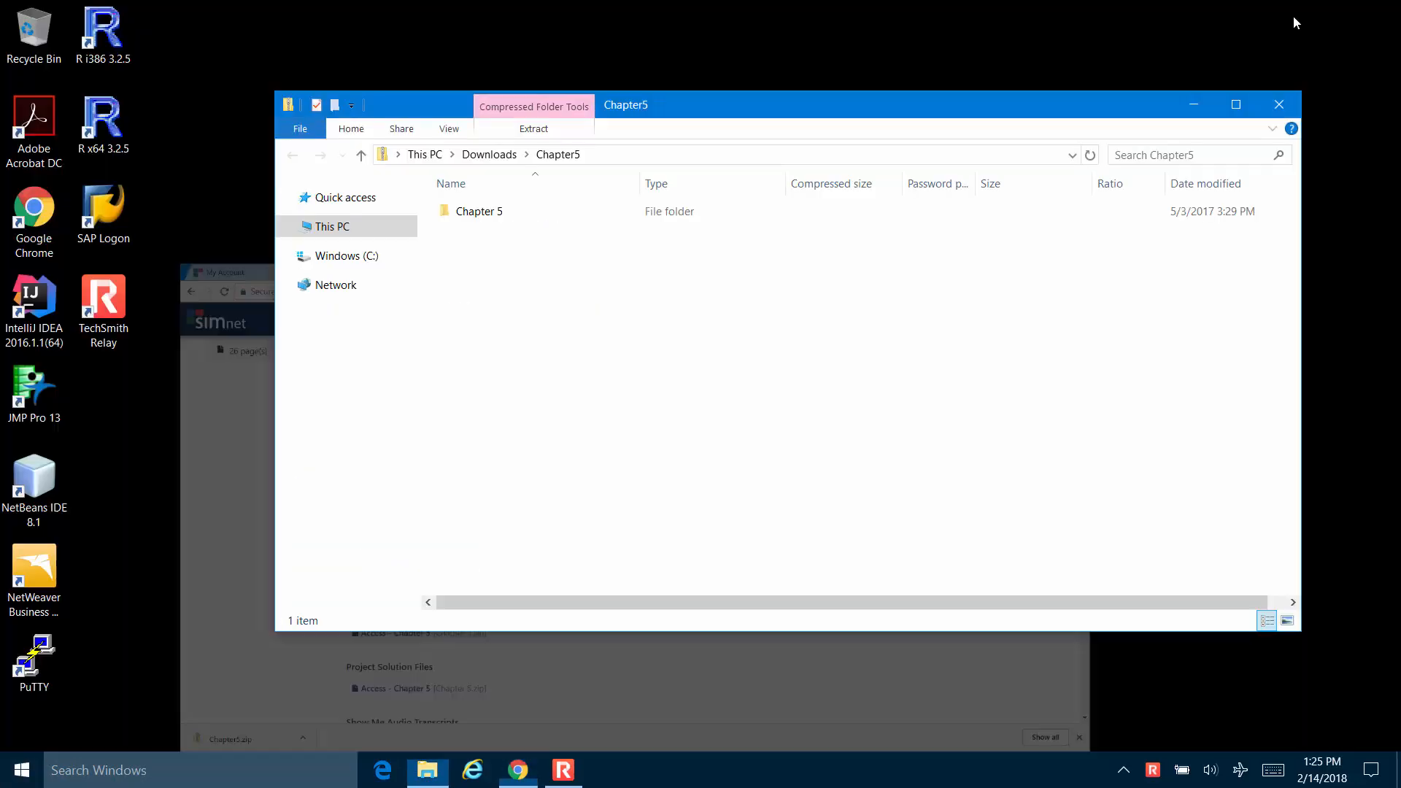
double_click(491, 215)
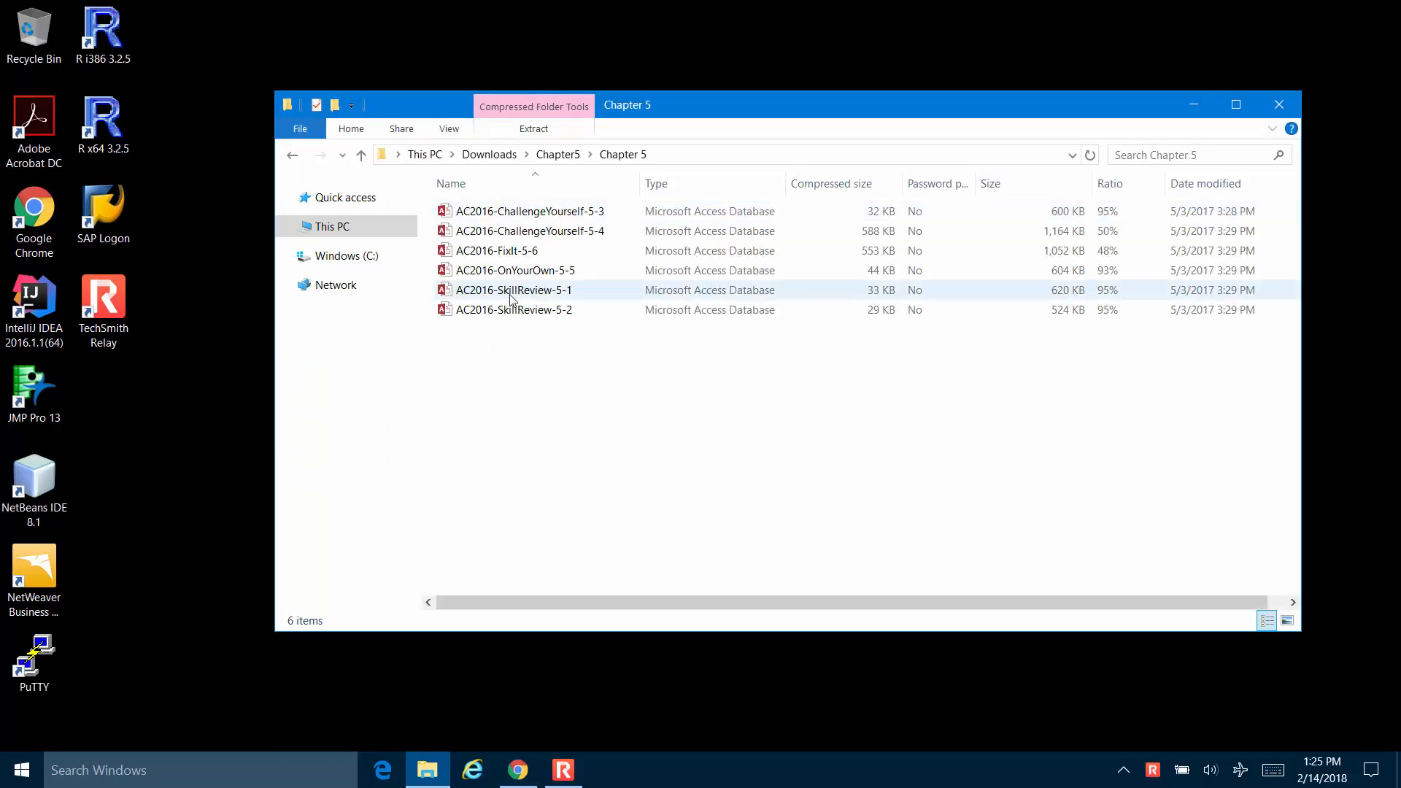
drag(510, 298, 140, 449)
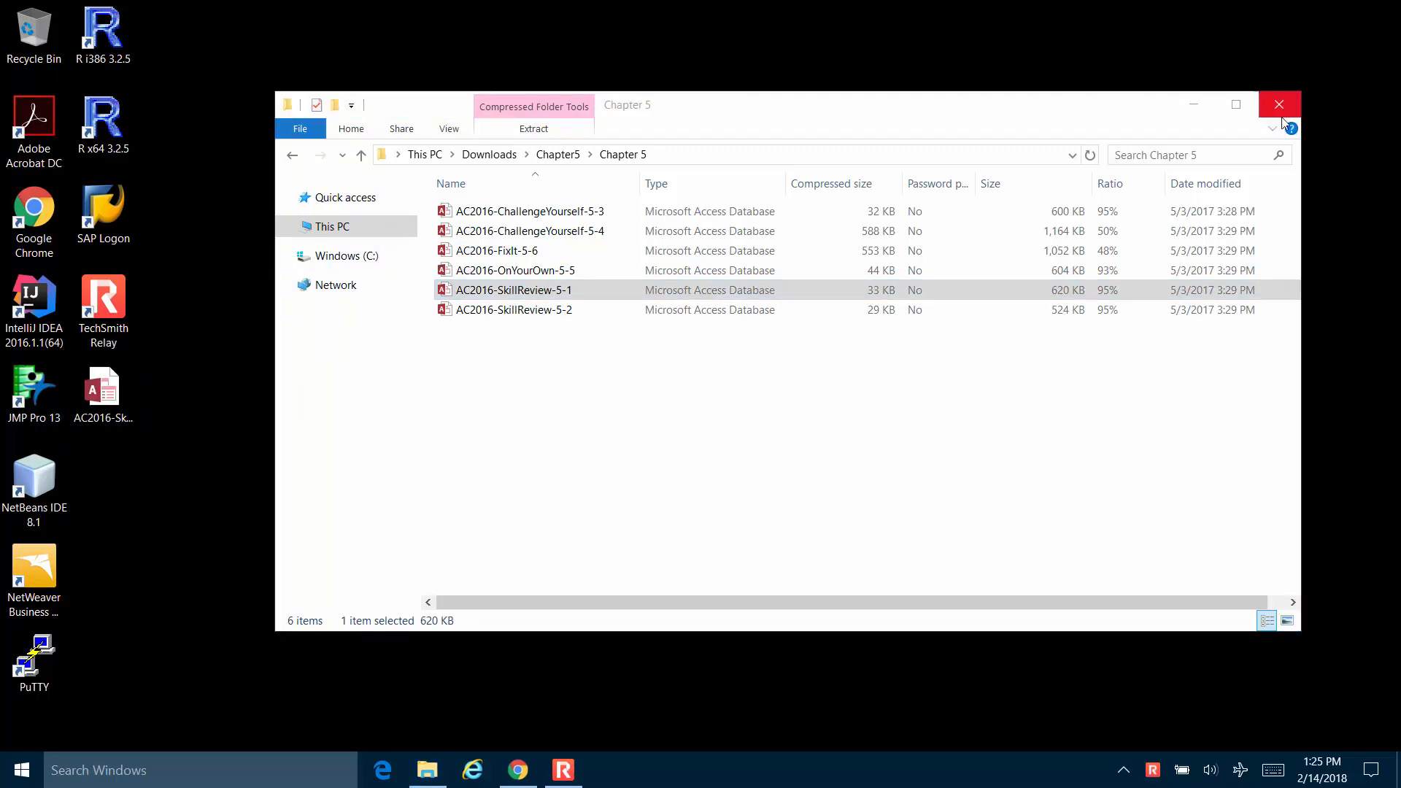
click(1278, 104)
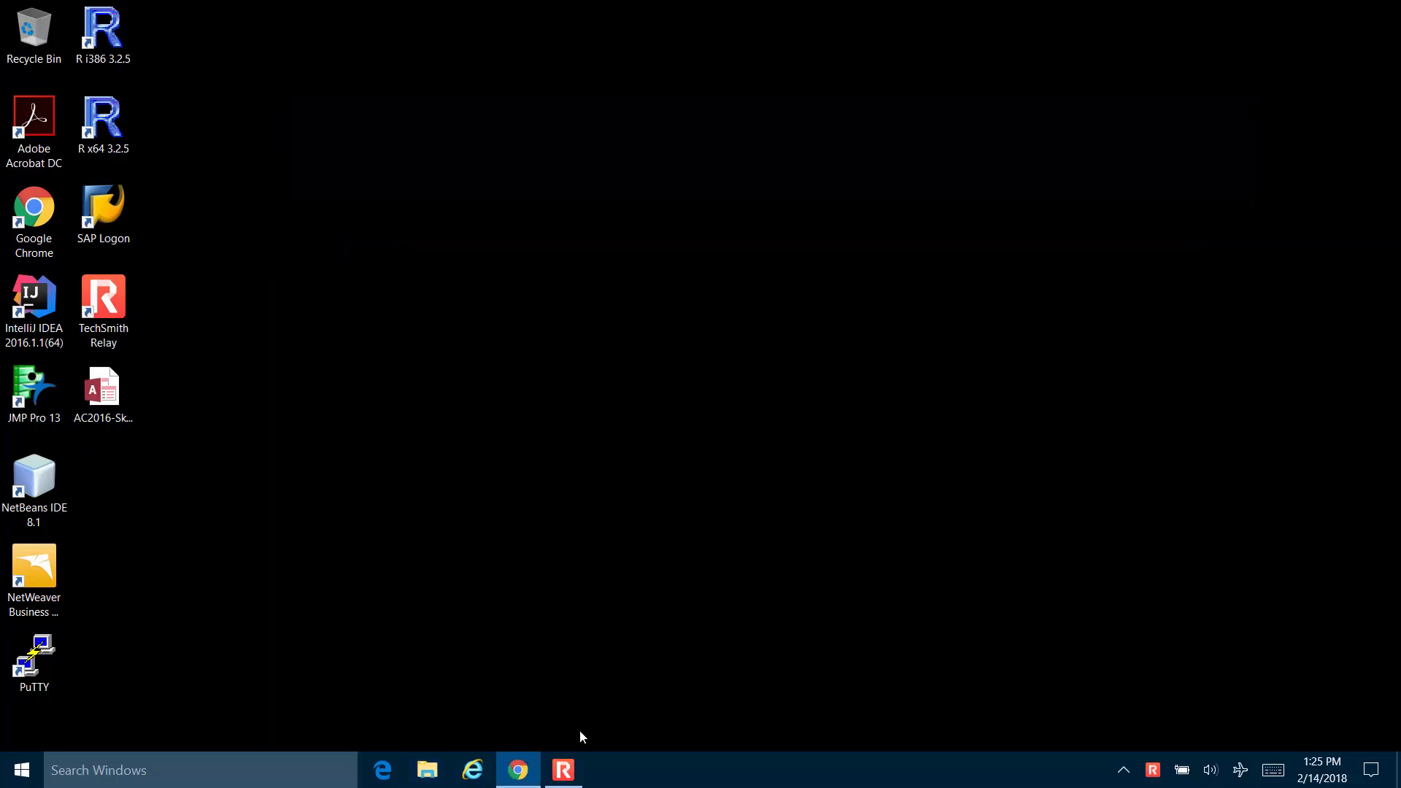
Step: Return to Chrome and open the Skill Review 5.1 project instructions from the Chapter 5 page list
click(516, 782)
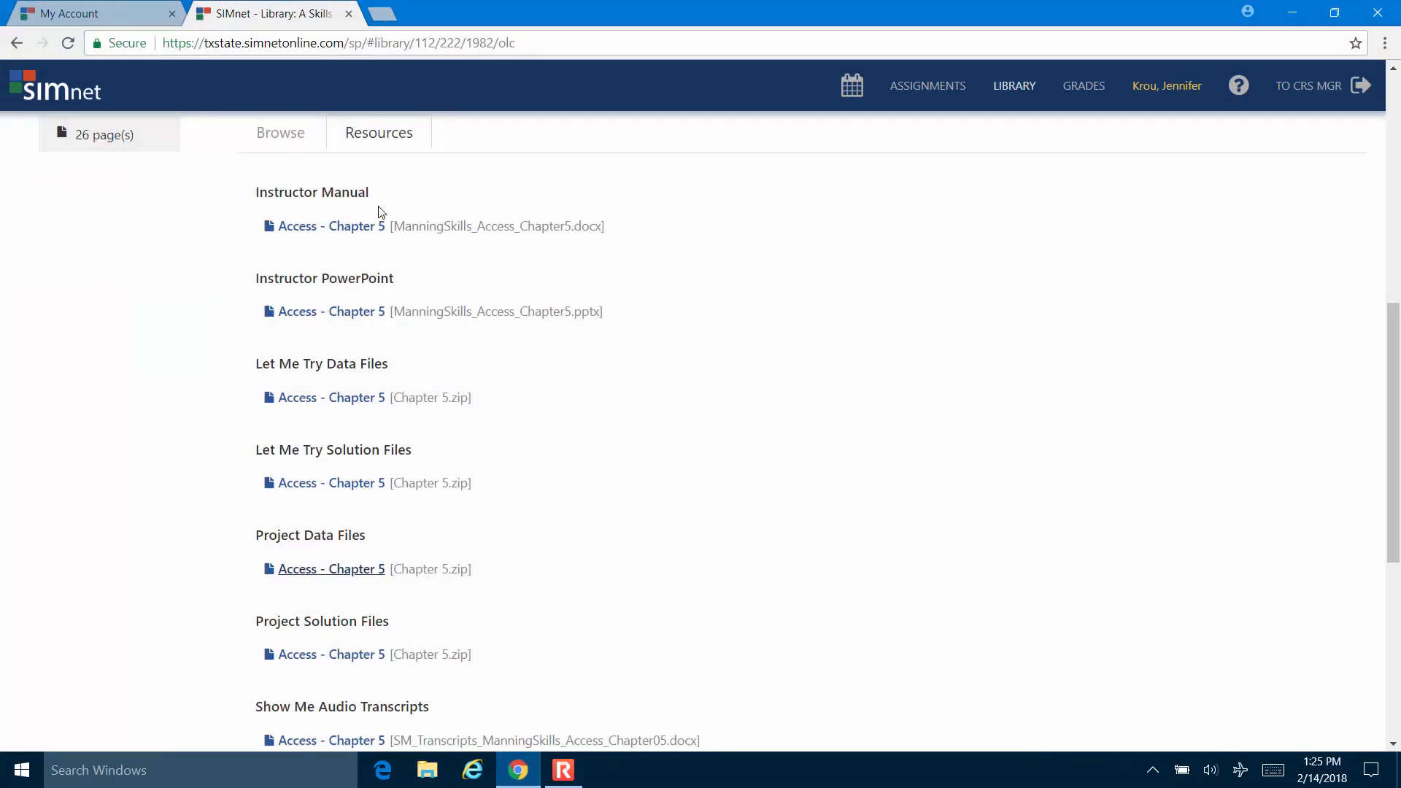
click(289, 135)
scroll(1079, 532, down, 3)
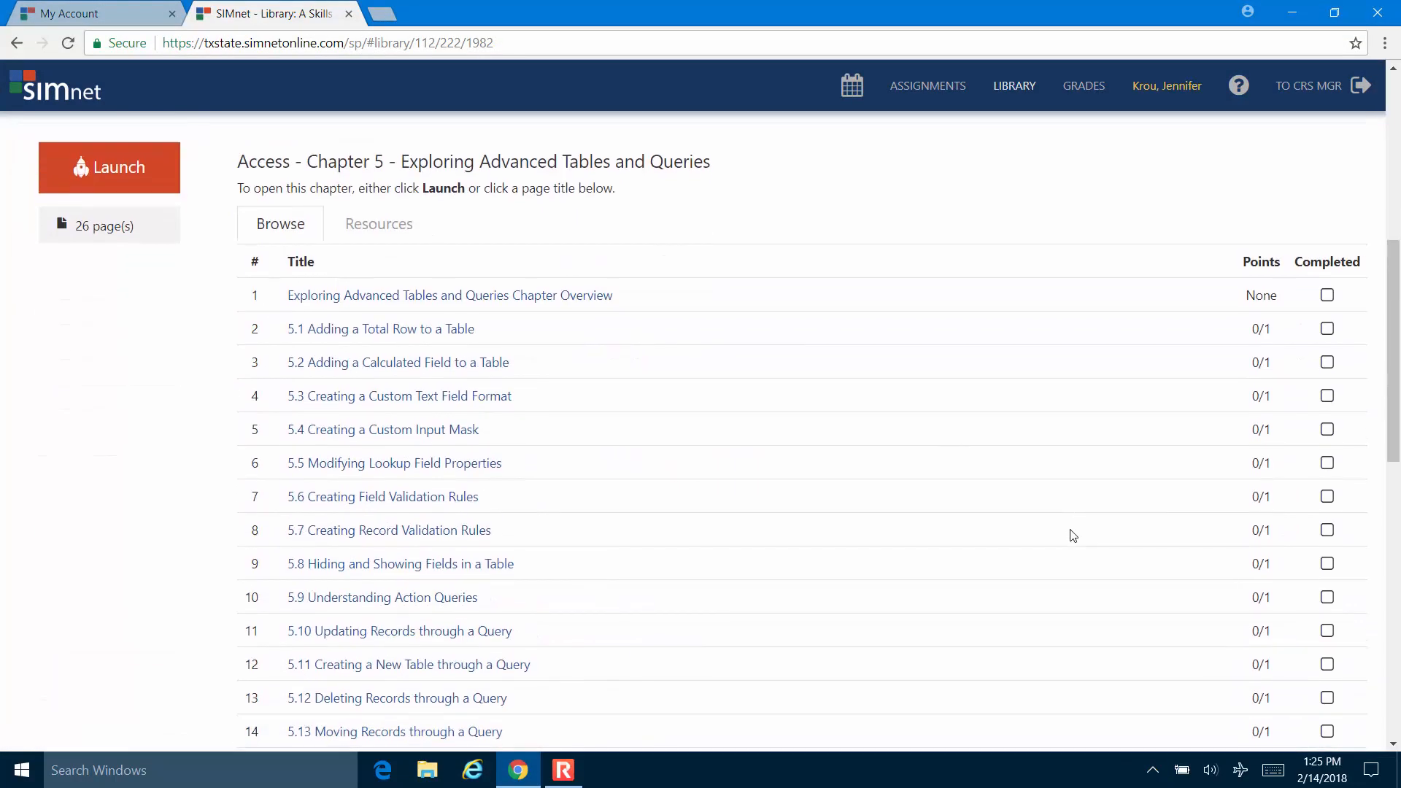
scroll(1028, 534, down, 5)
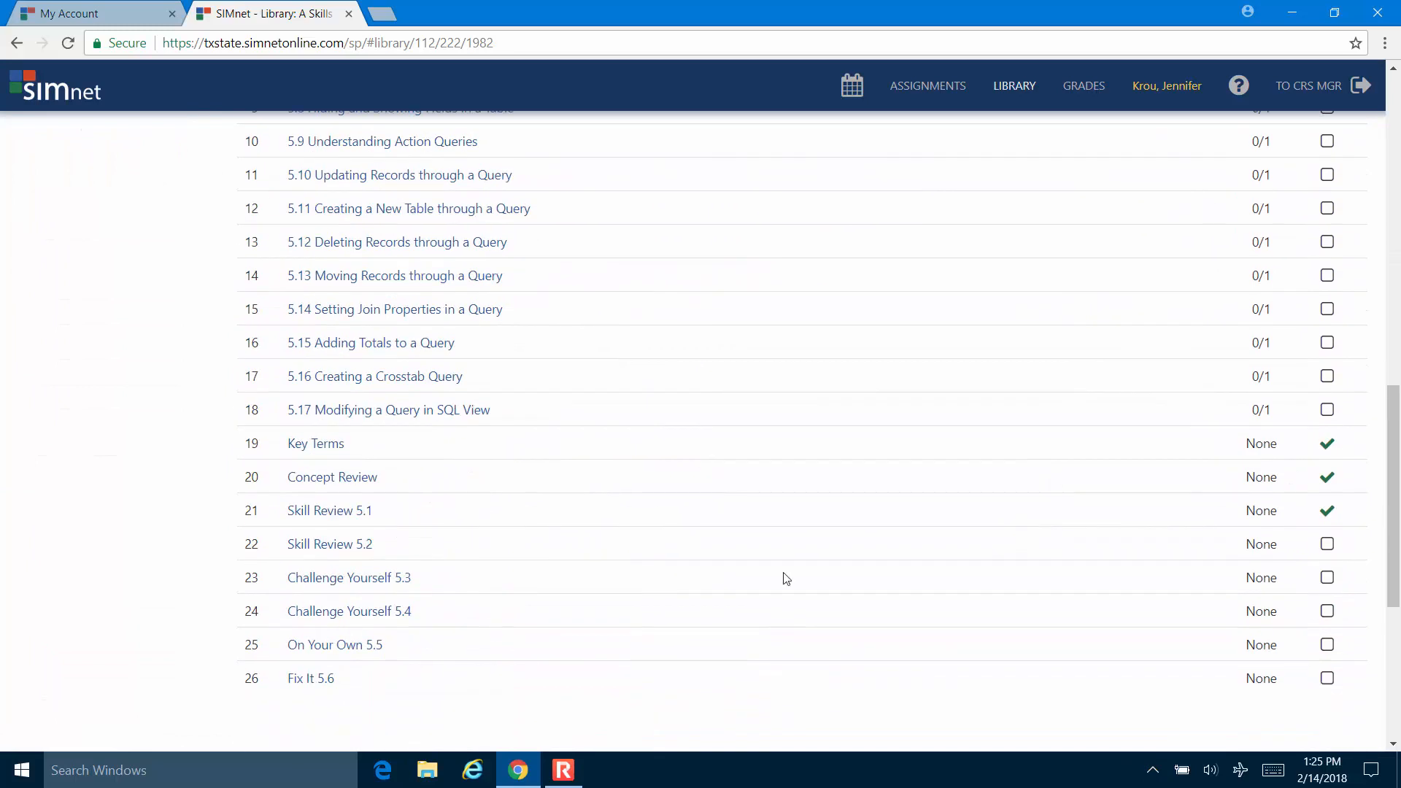
click(336, 513)
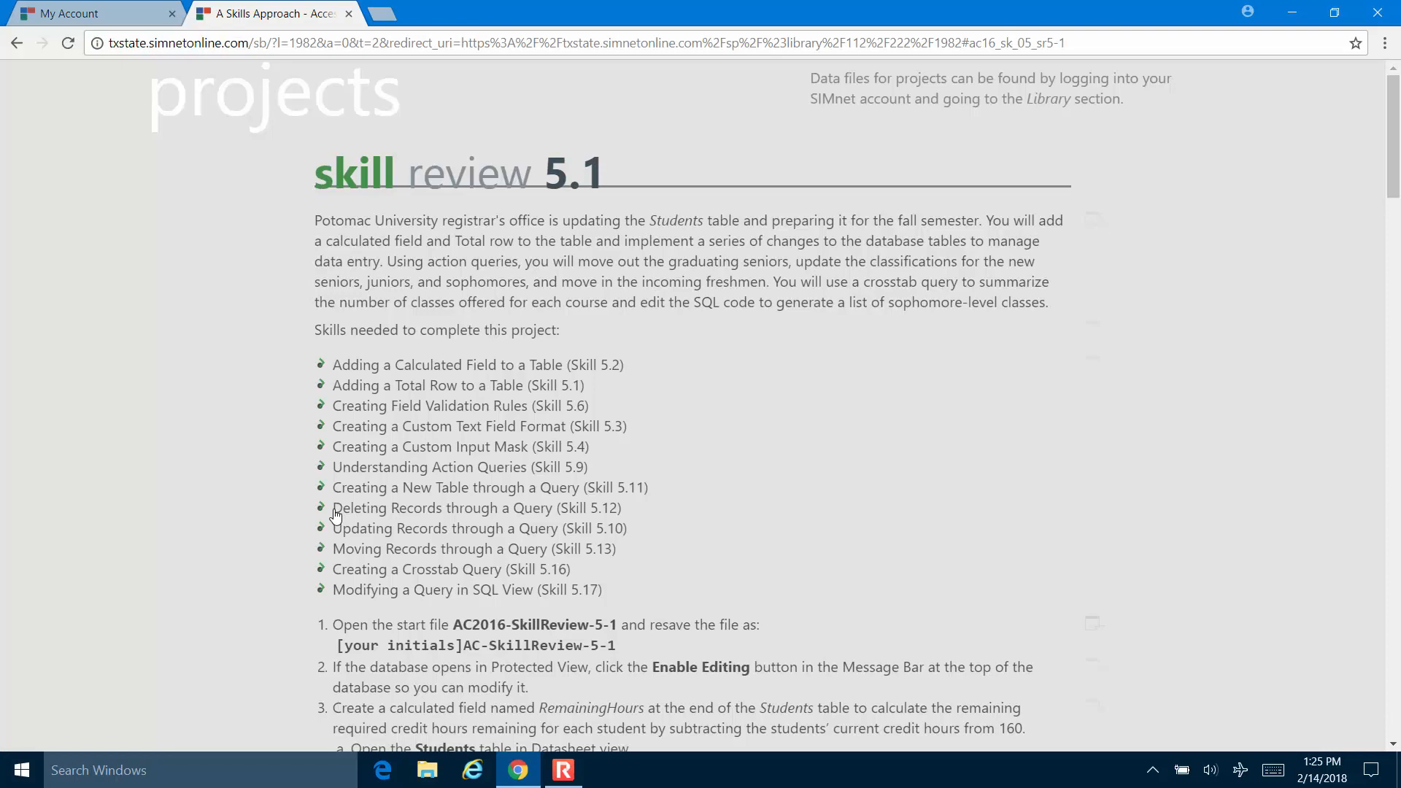
click(1338, 16)
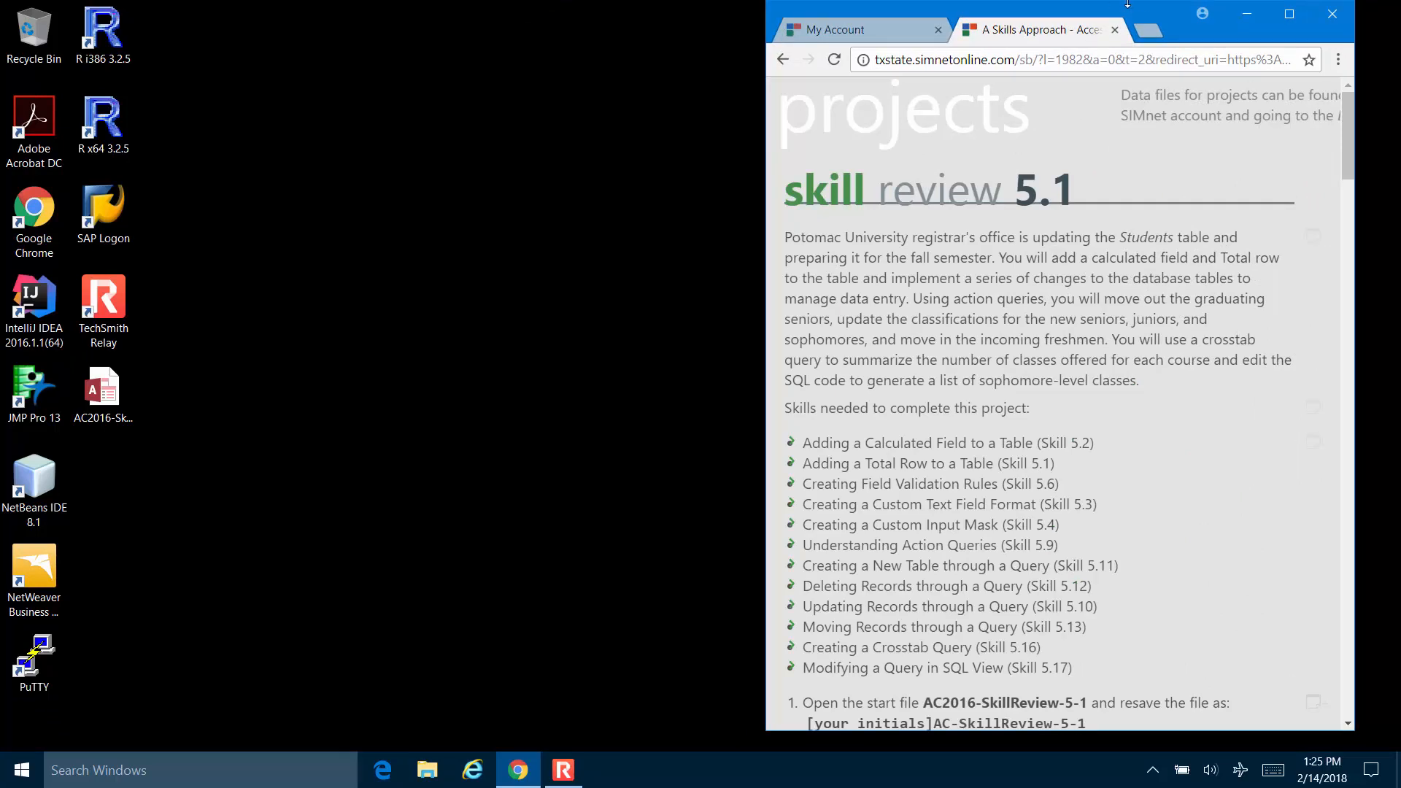
drag(1170, 7, 1201, 11)
double_click(1201, 12)
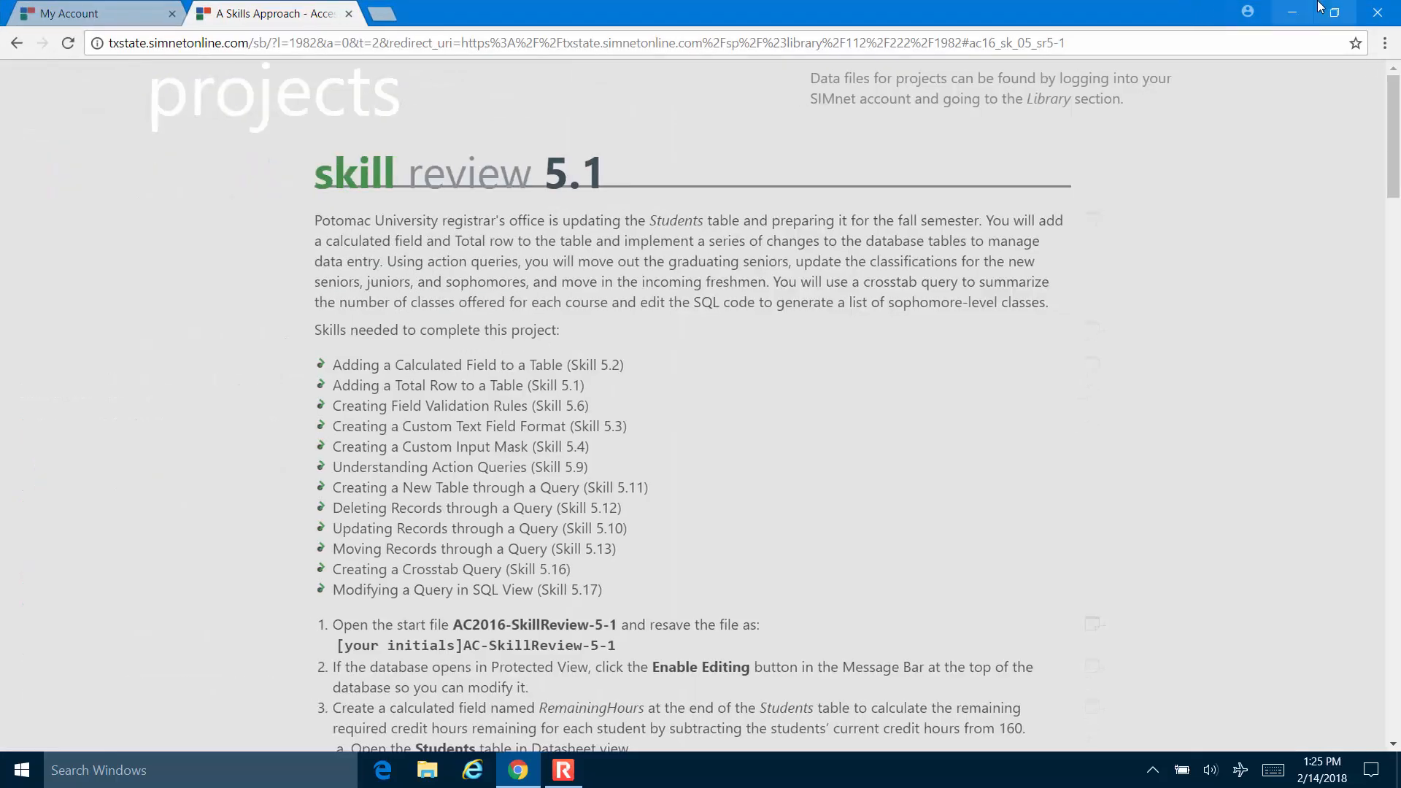
Step: Restore the browser to a smaller window beside the desktop icons and show the numbered Skill Review 5.1 instructions
click(1344, 10)
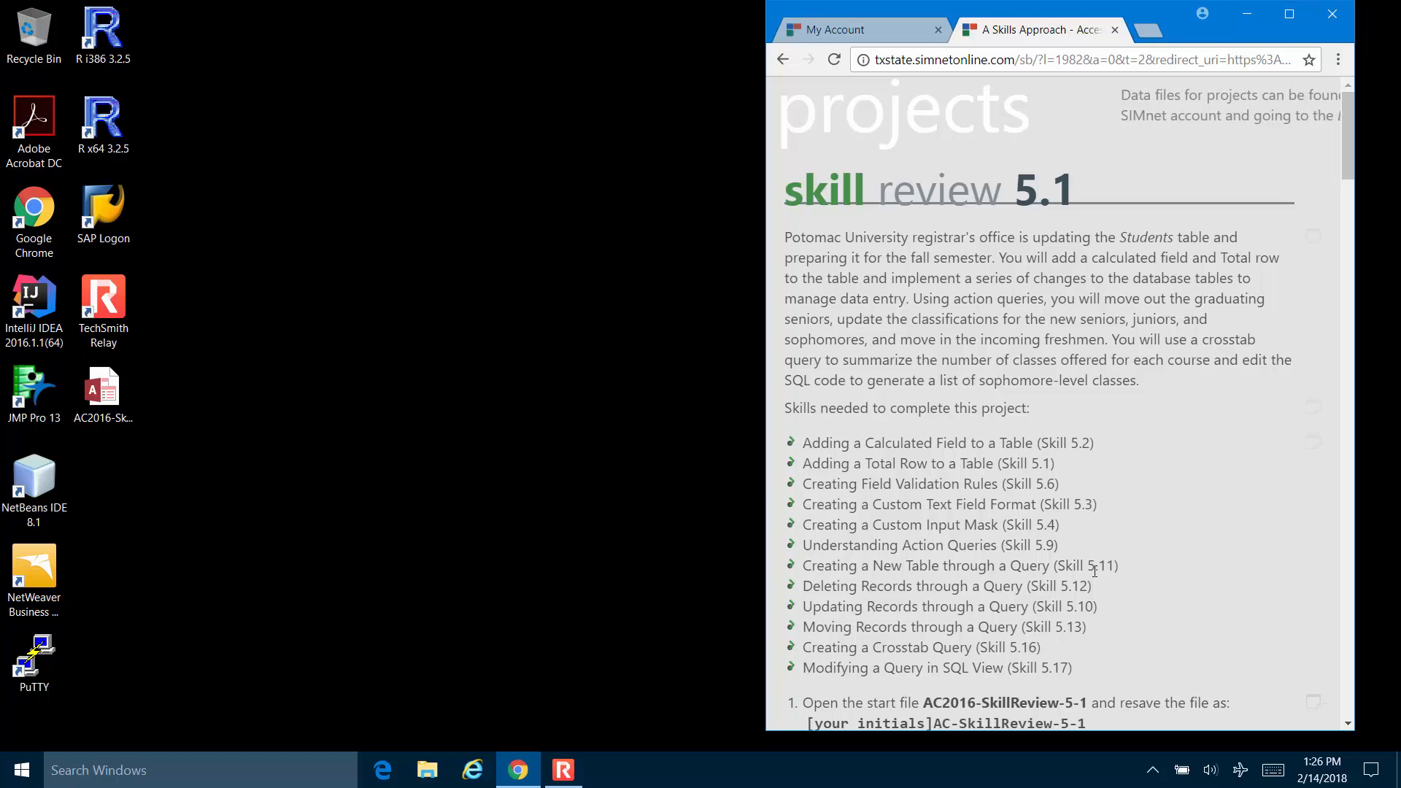
scroll(1095, 572, down, 6)
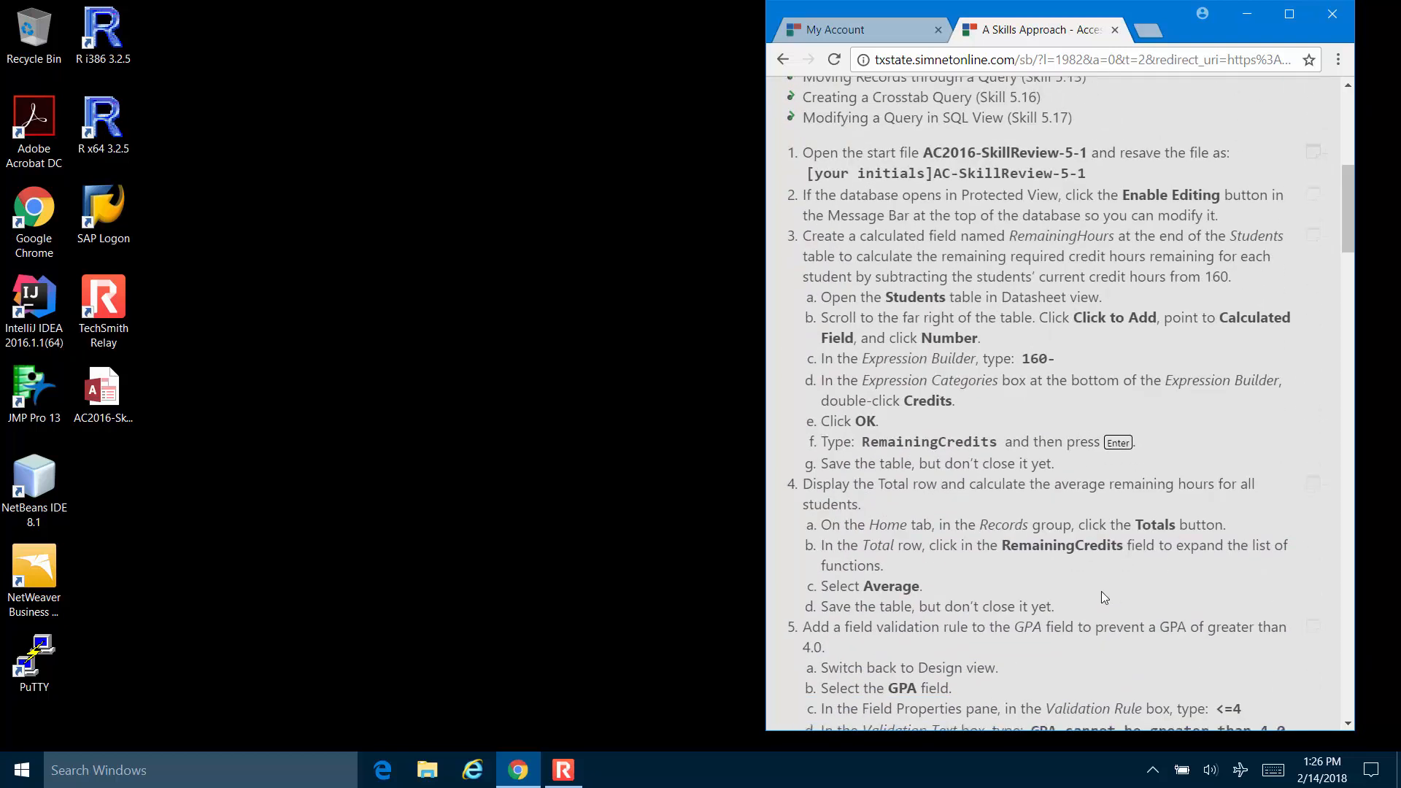
scroll(1101, 594, down, 1)
Step: Open the AC2016-SkillReview-5-1 database from the desktop in Access and enable its content
click(105, 394)
double_click(105, 394)
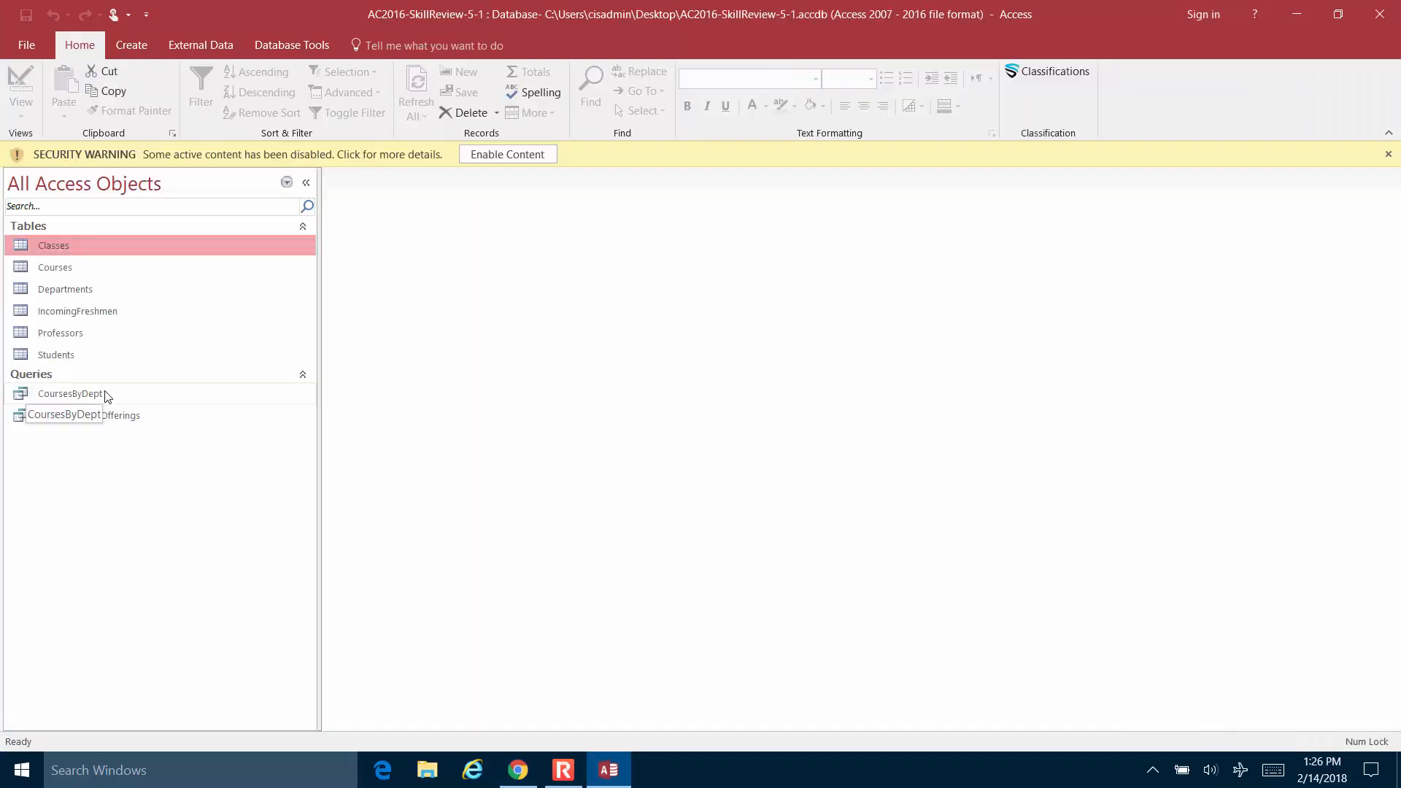
click(479, 155)
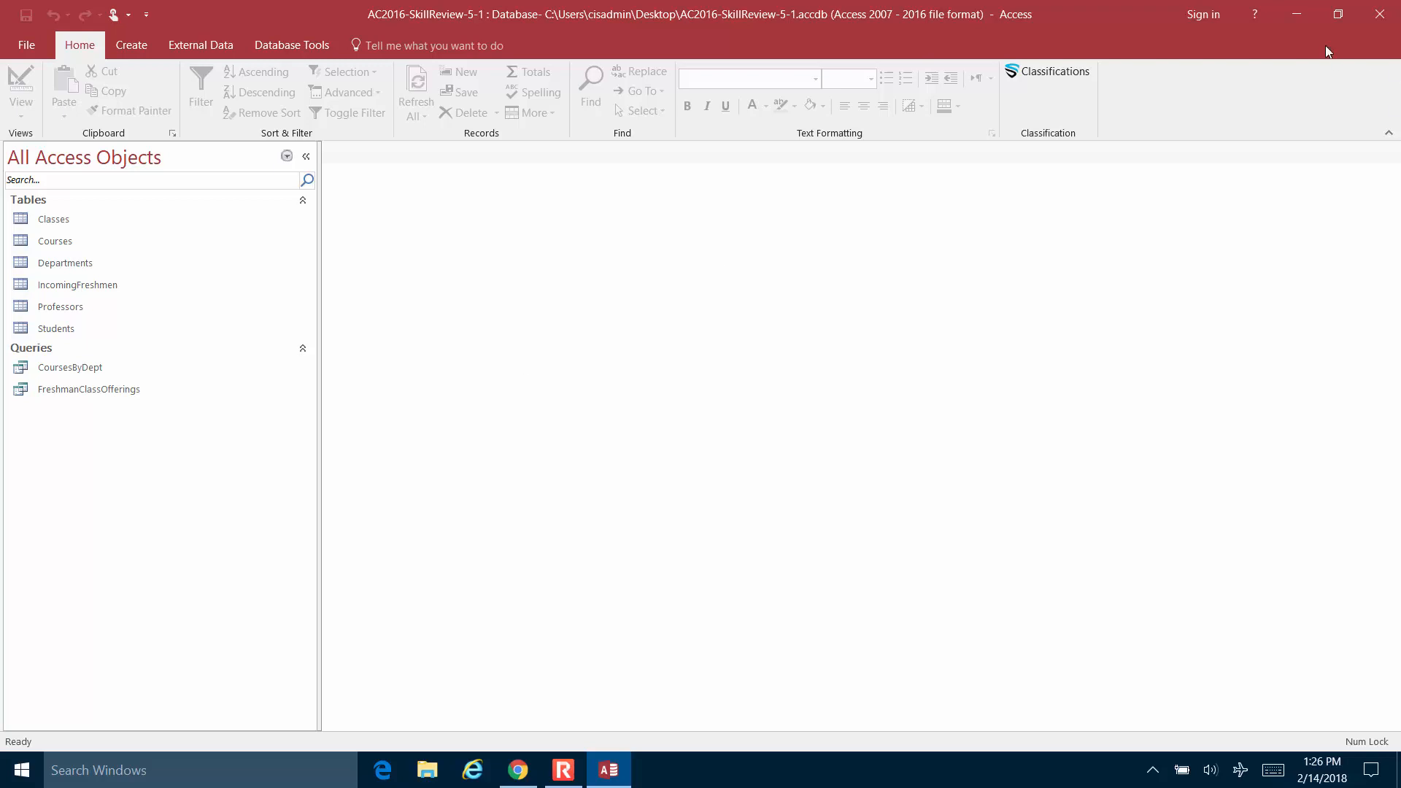
Step: Restore the database to a smaller window beside the instructions and narrow its list of Access objects
click(1339, 14)
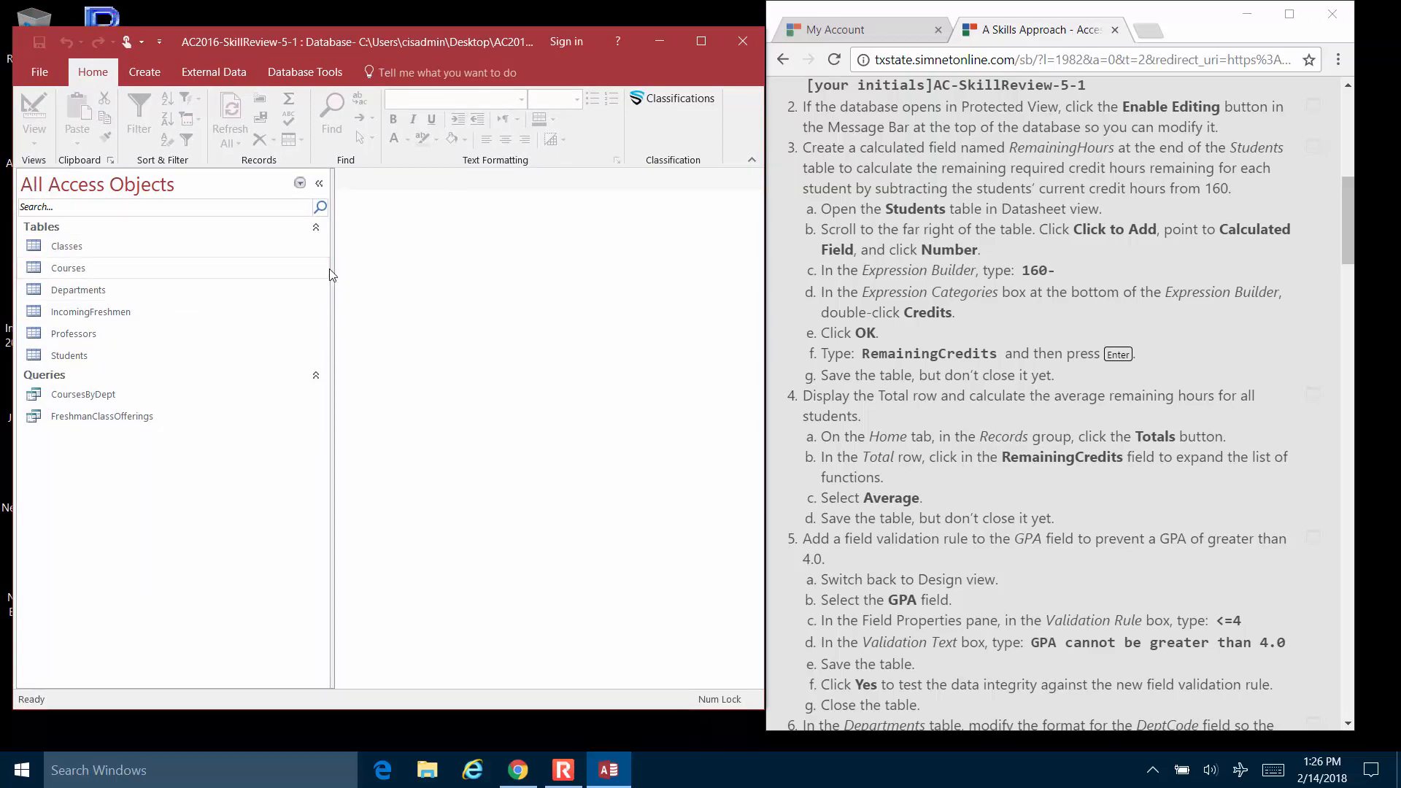
drag(329, 277, 170, 288)
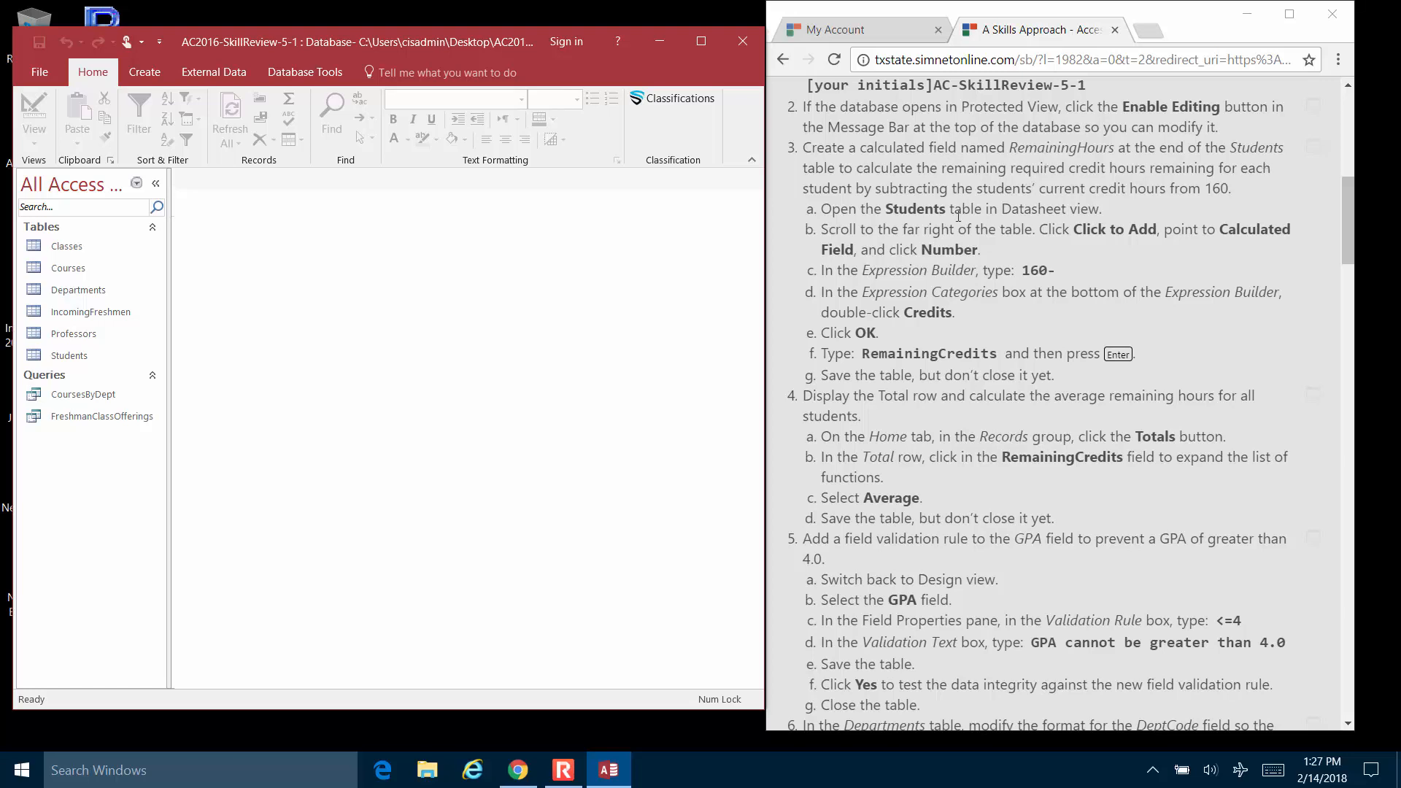
Step: Open the Students table in Datasheet view and add a calculated Number field after the Advisor column
click(80, 354)
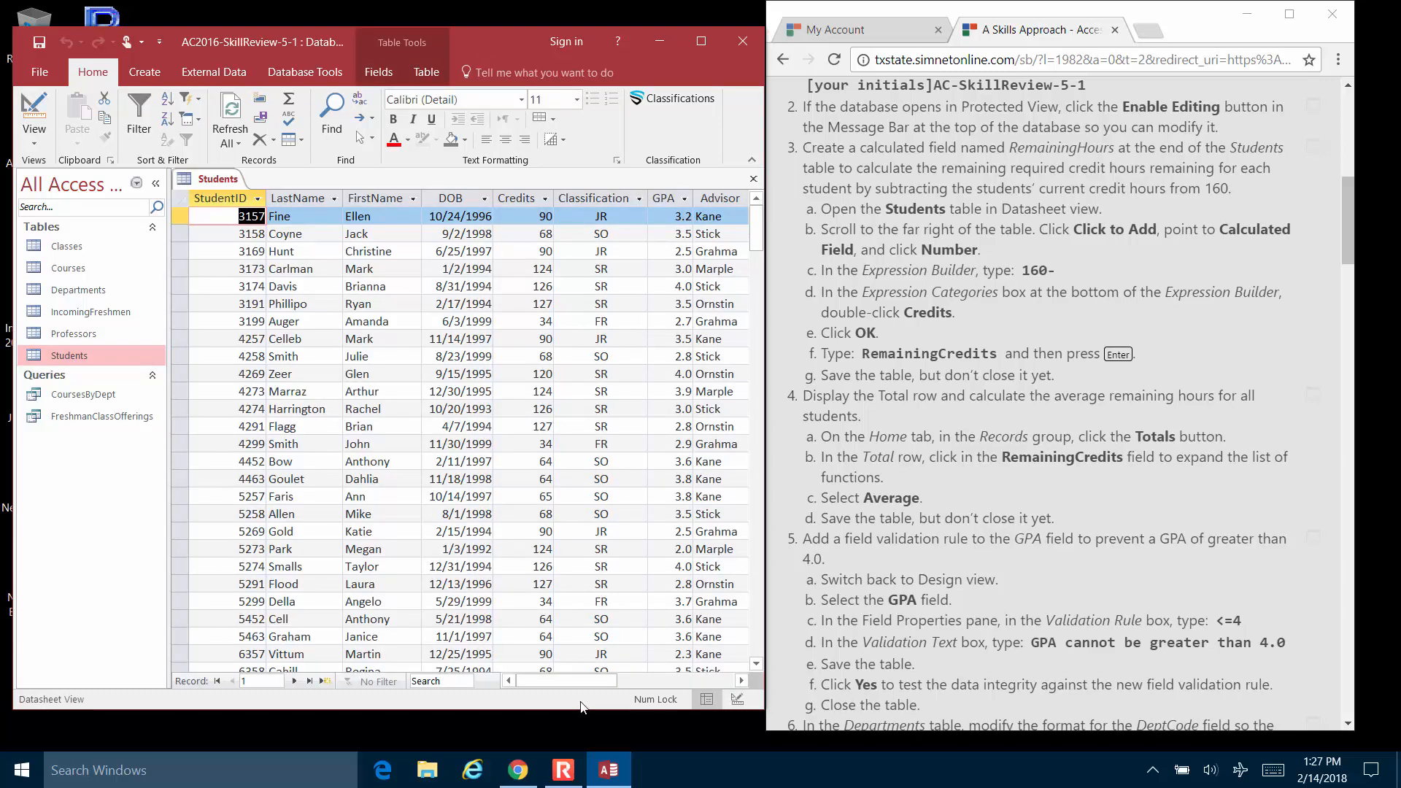
drag(588, 681, 661, 672)
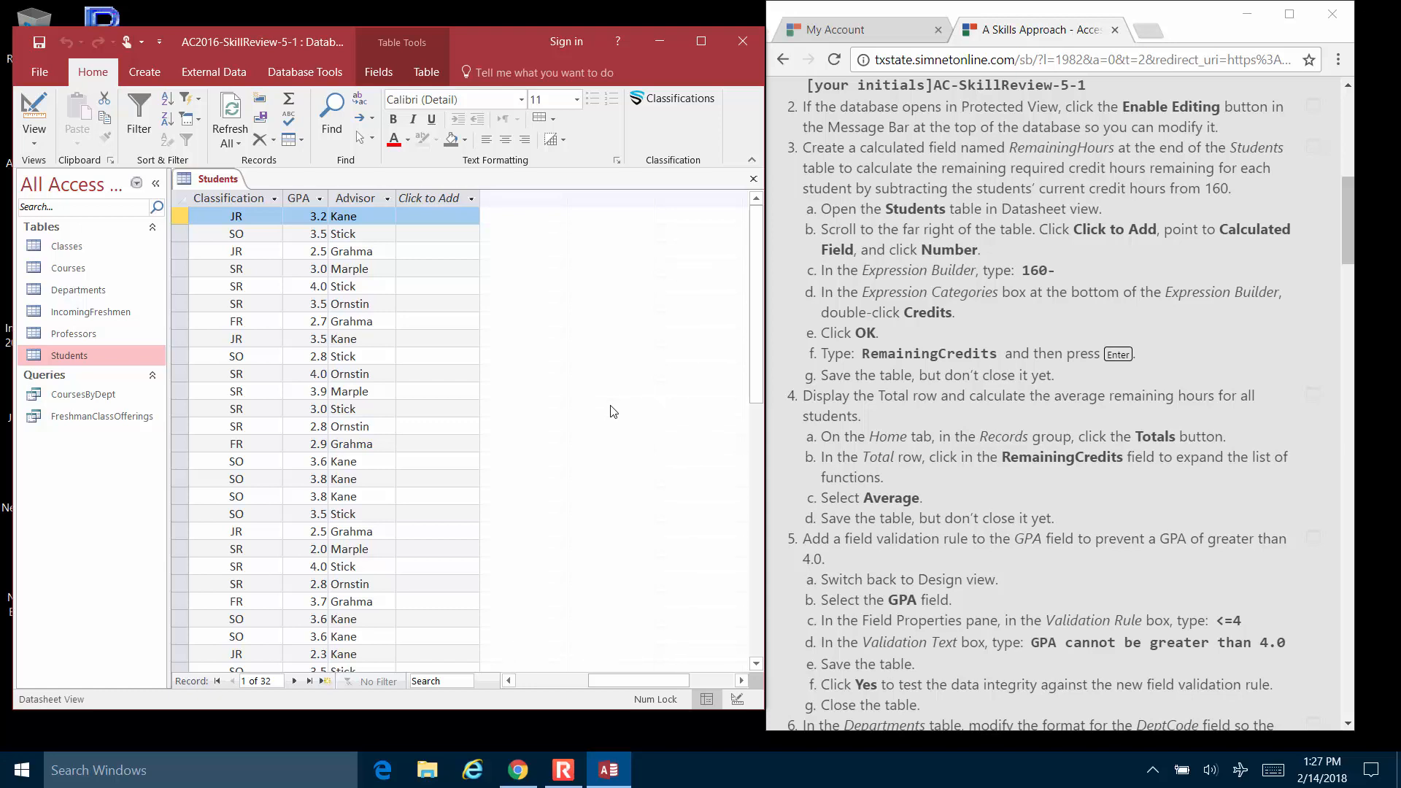
click(509, 678)
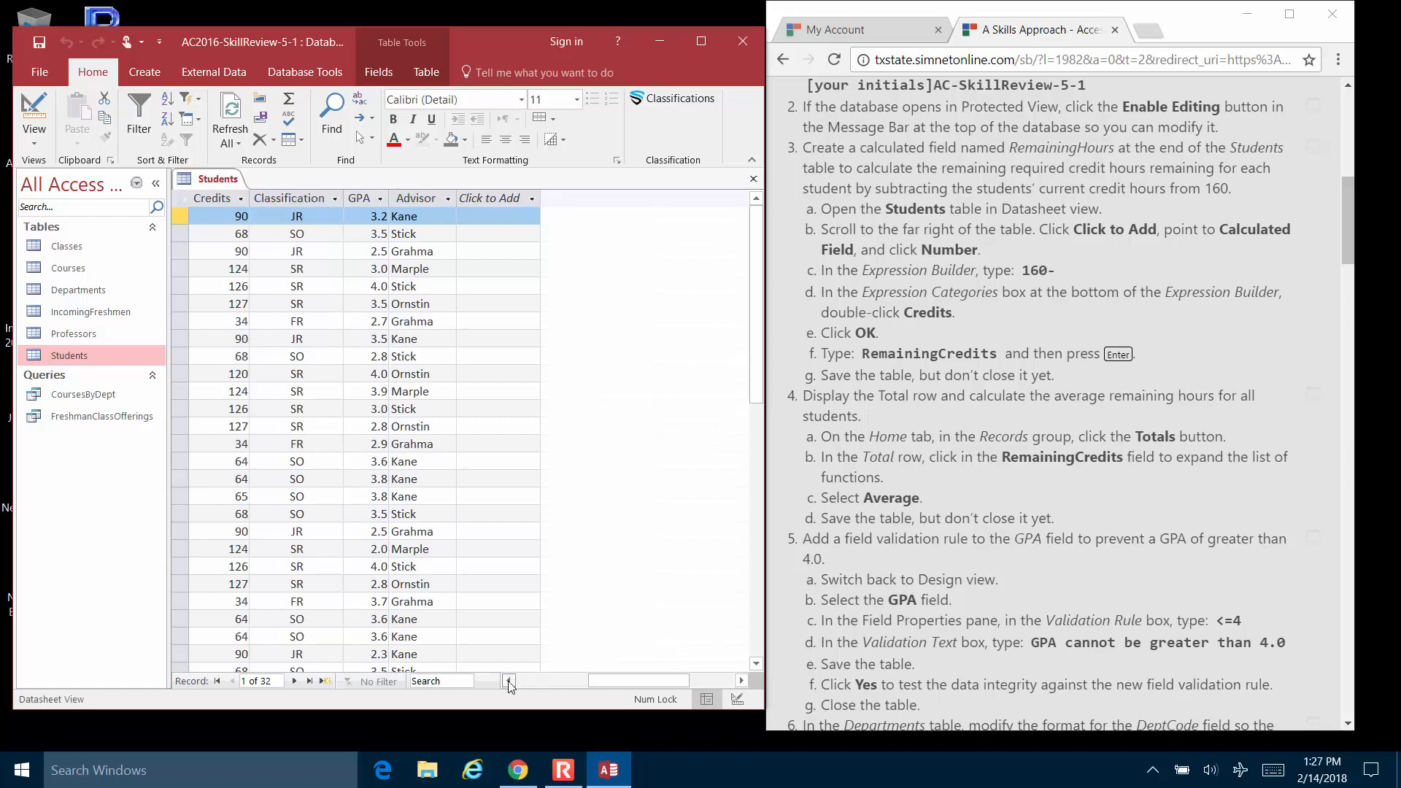
click(509, 679)
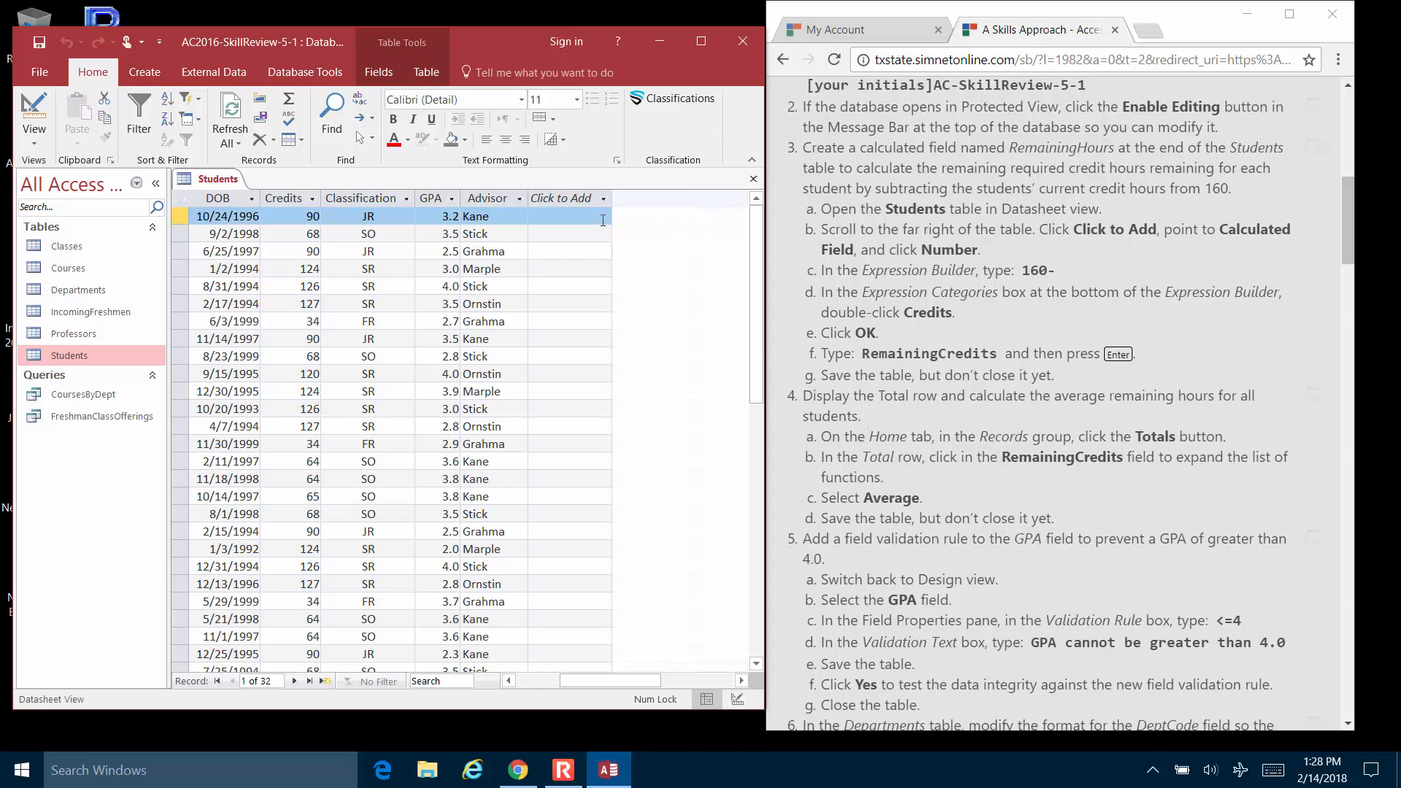
click(603, 197)
click(603, 198)
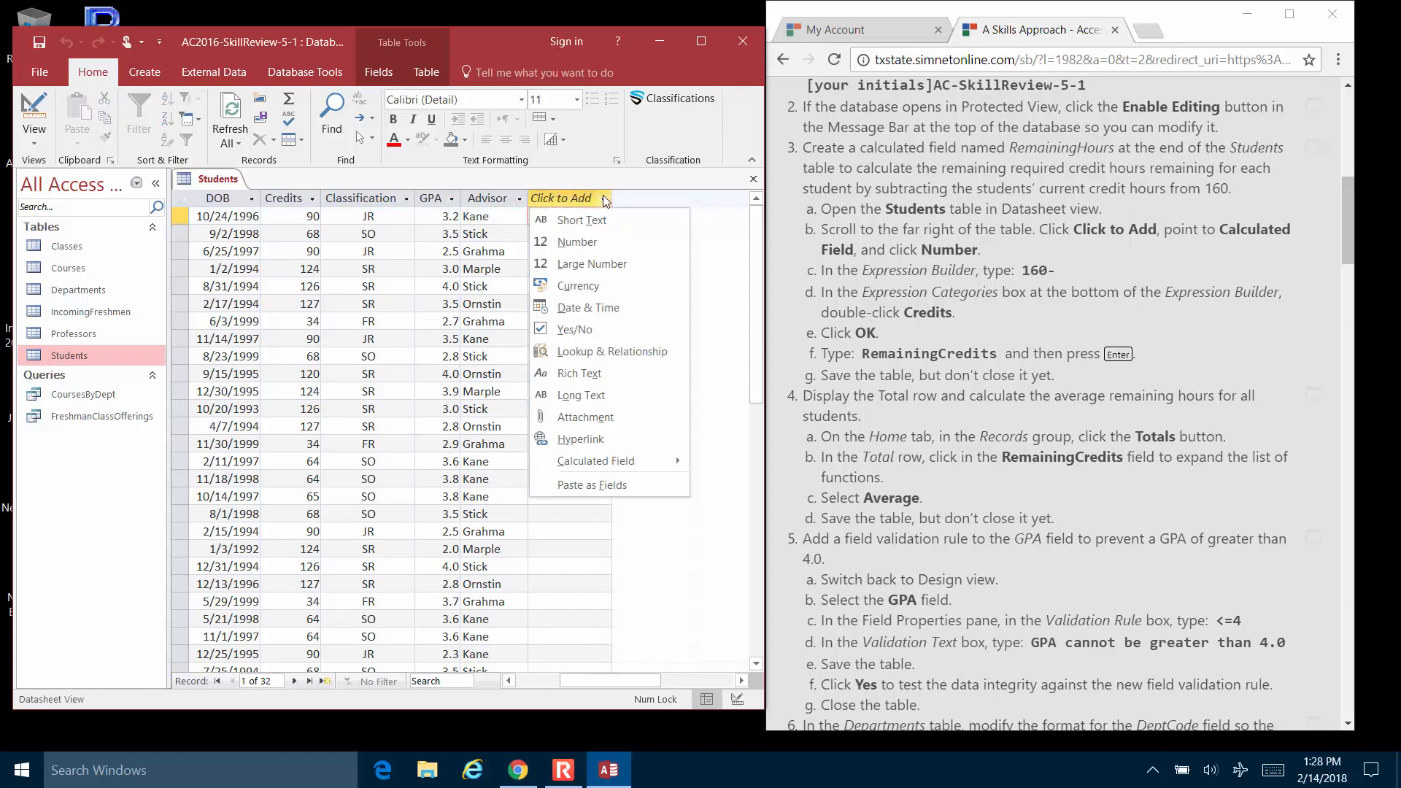
mouse_move(608, 464)
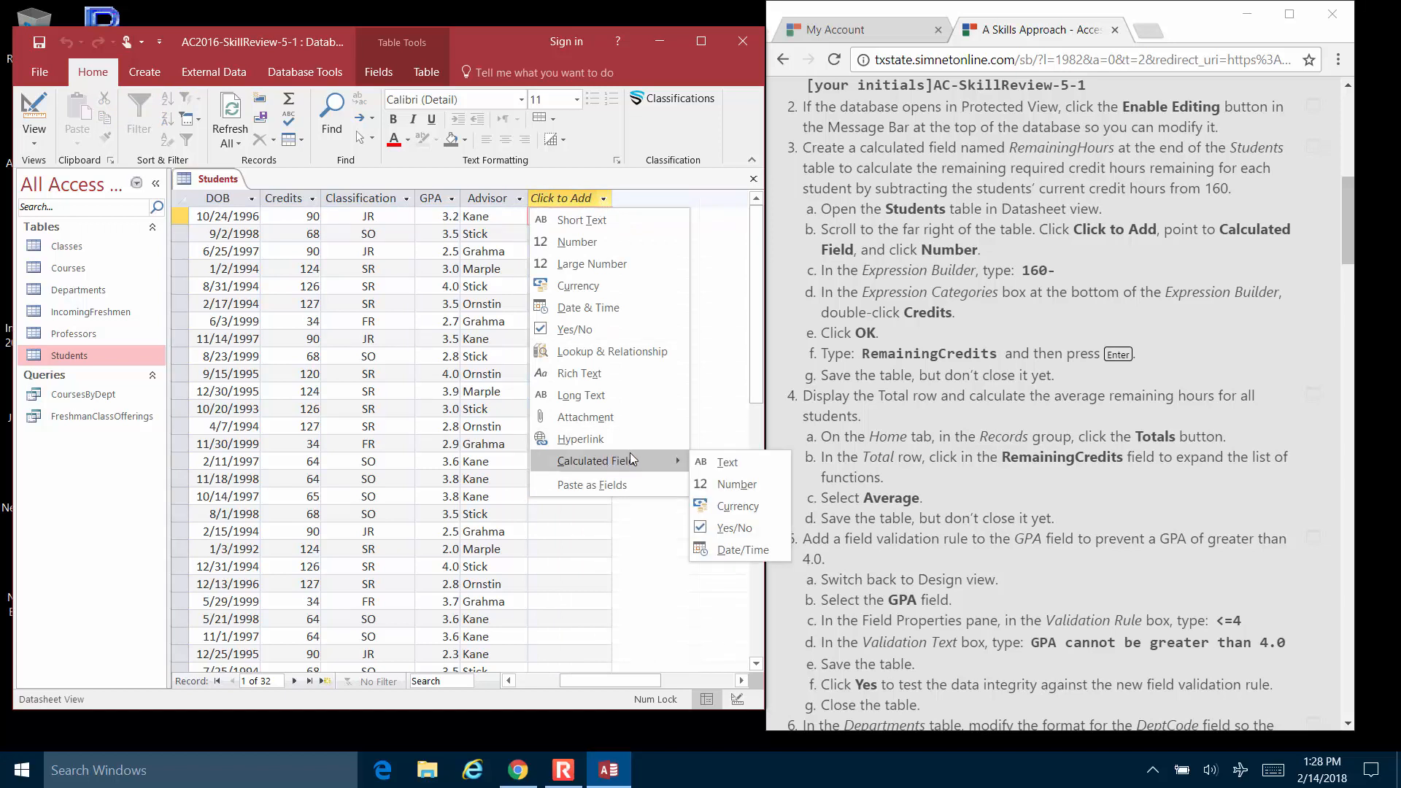
click(733, 486)
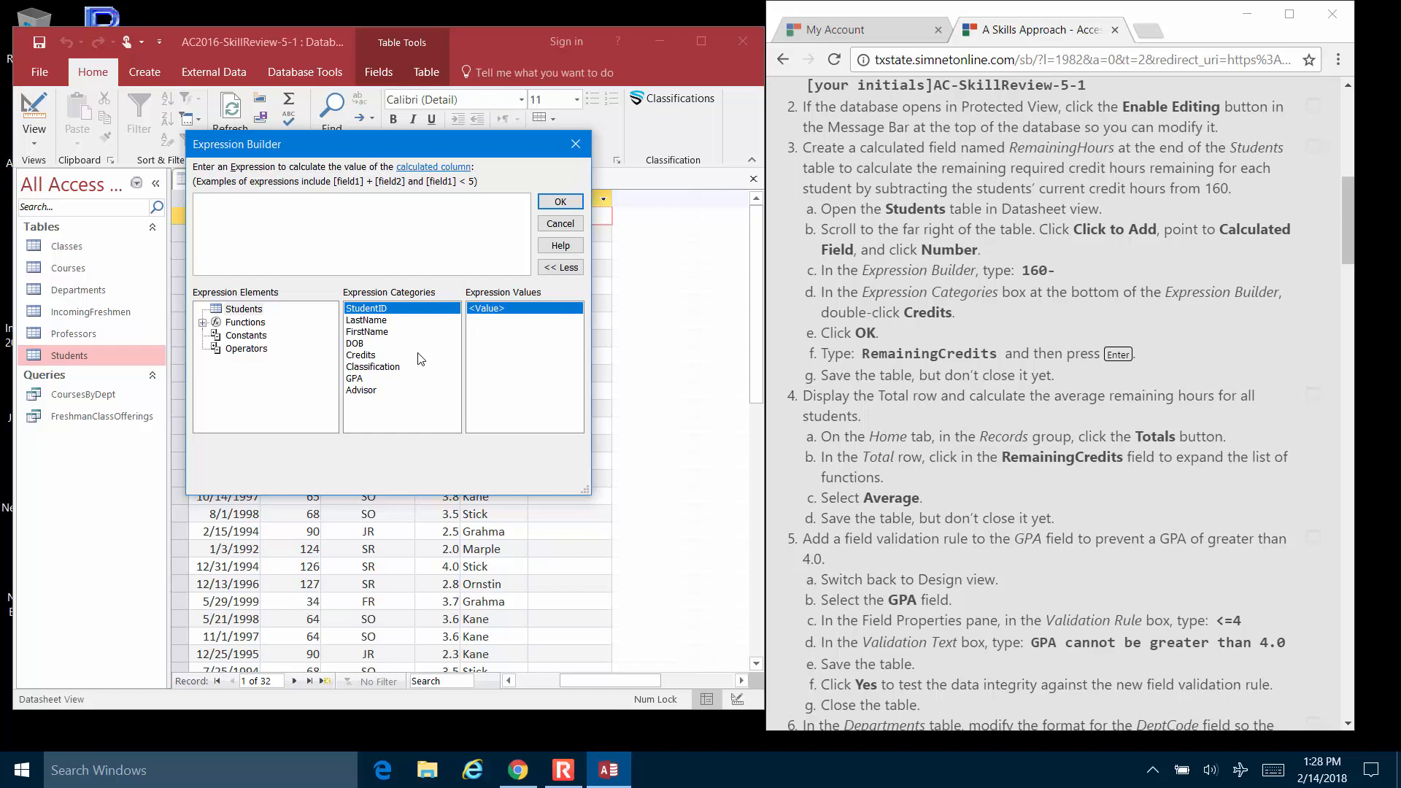
Step: Define the calculated field's expression as 160- followed by the Credits field and accept it
click(425, 230)
text(160-)
click(370, 356)
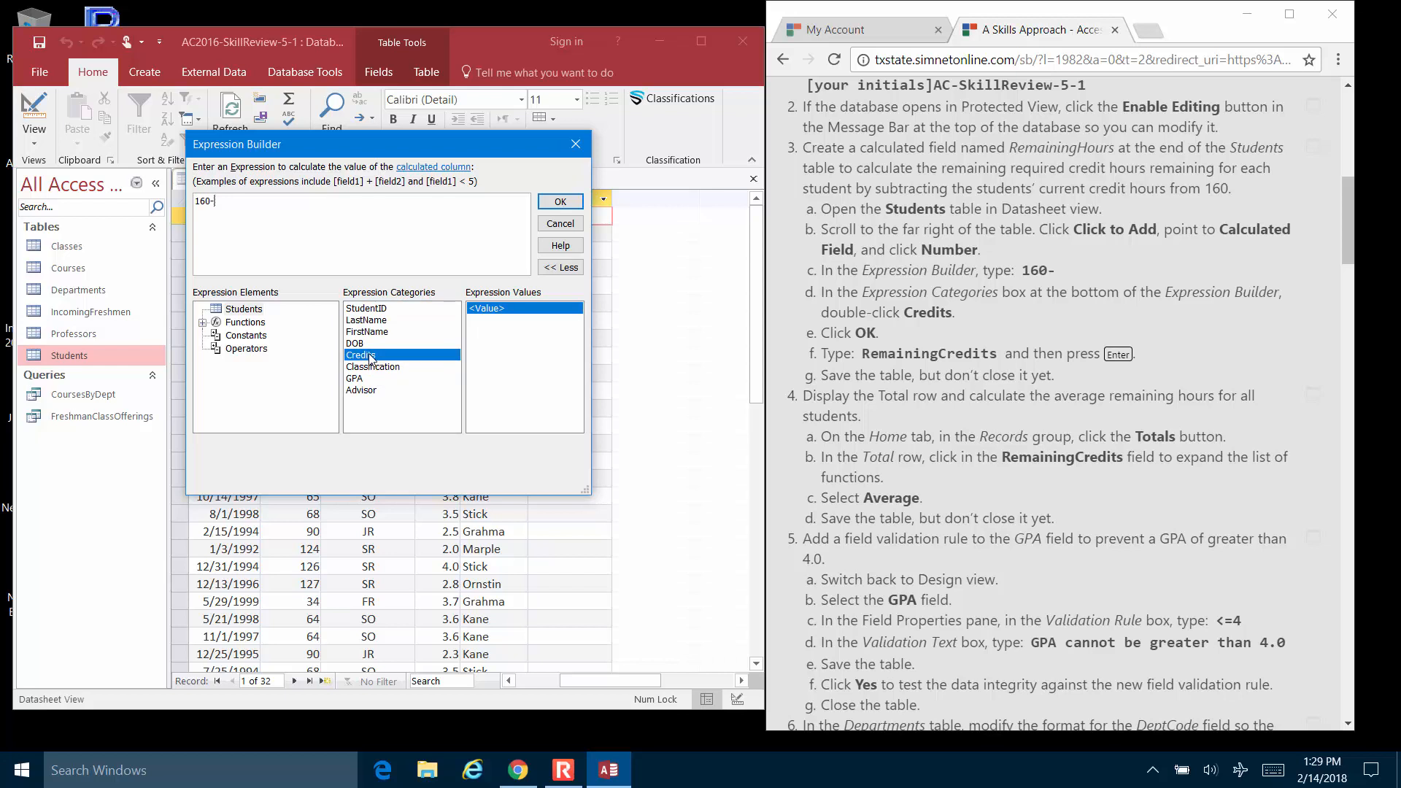
double_click(370, 356)
click(569, 202)
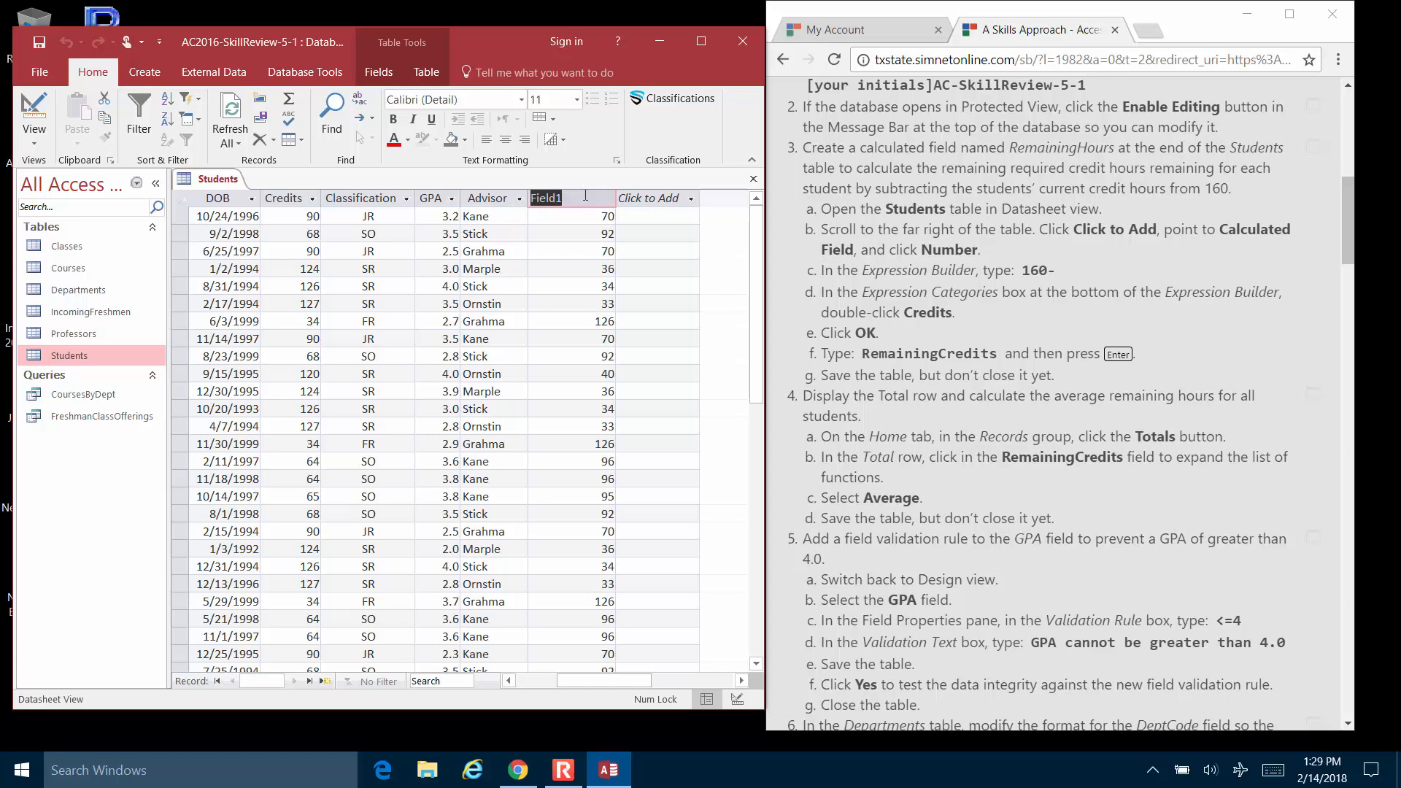
Step: Name the calculated field RemainingCredits and widen its column to fit the full heading
text(RemainingCred)
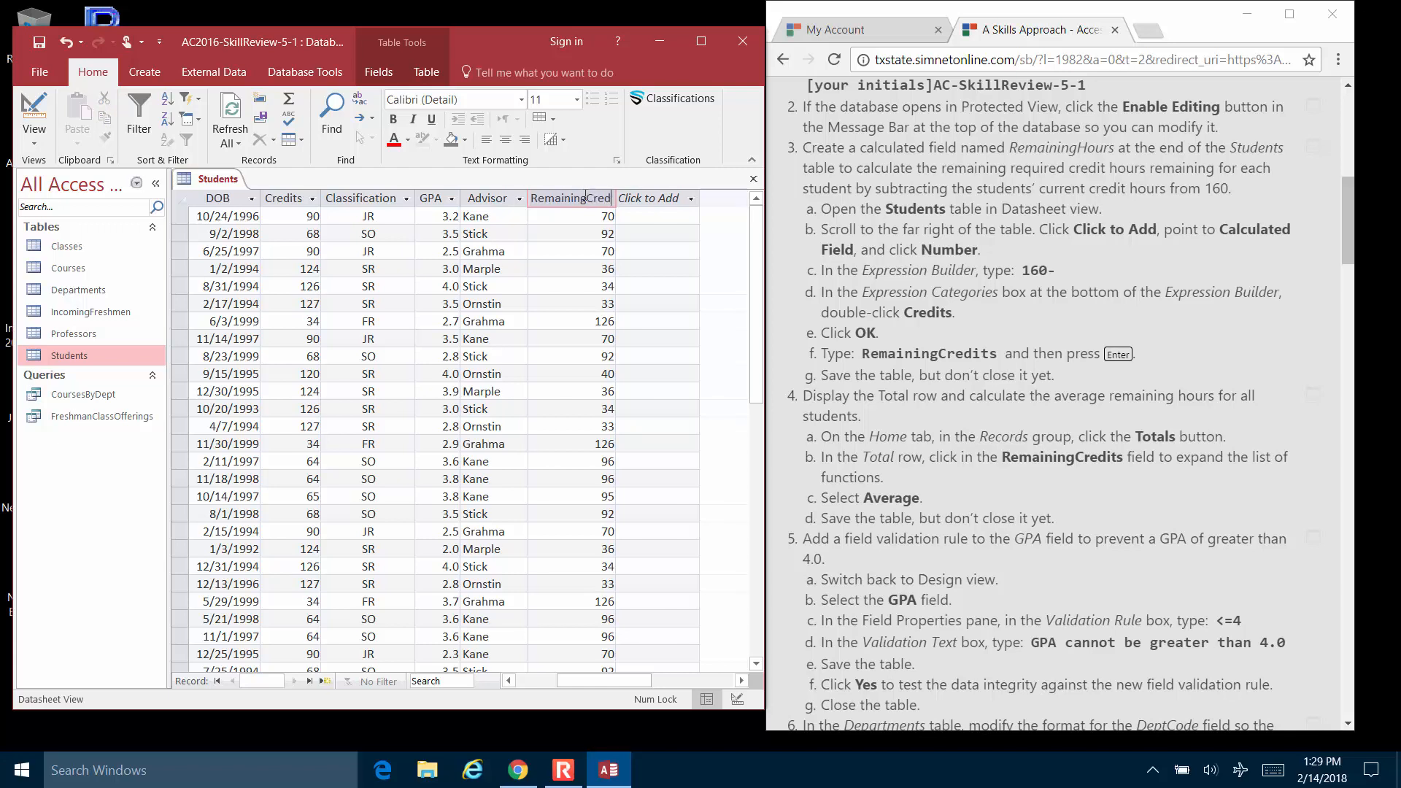
text(its)
key(Return)
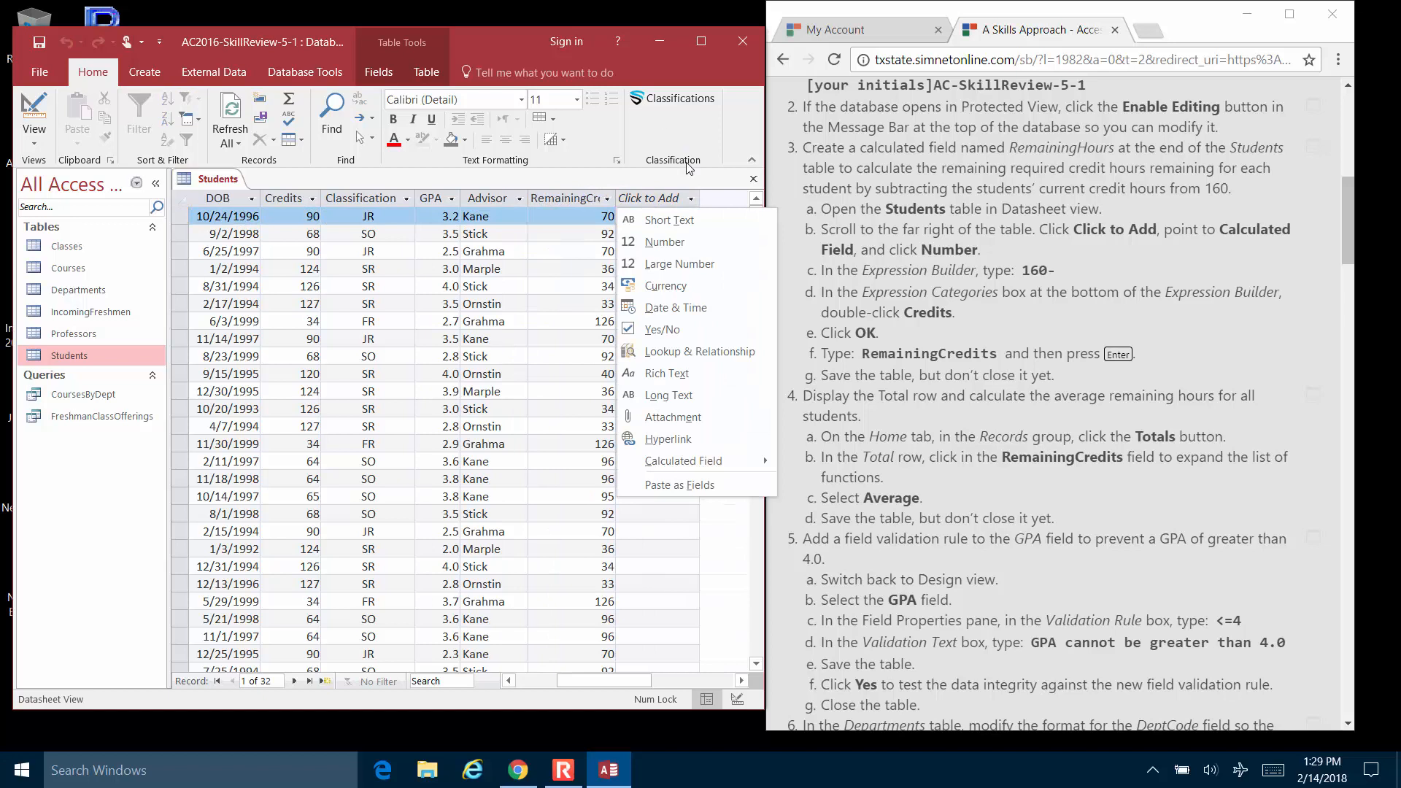
click(714, 197)
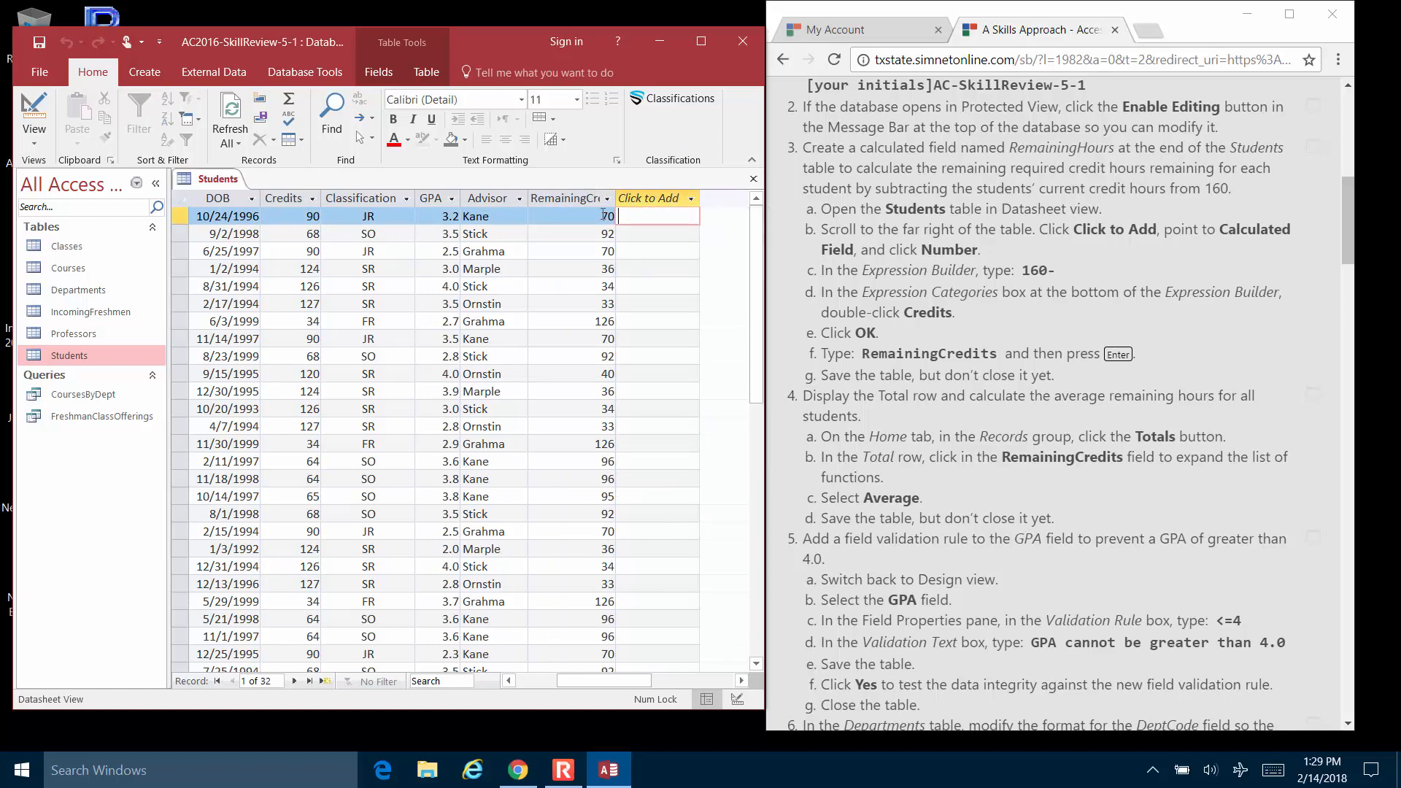
double_click(617, 197)
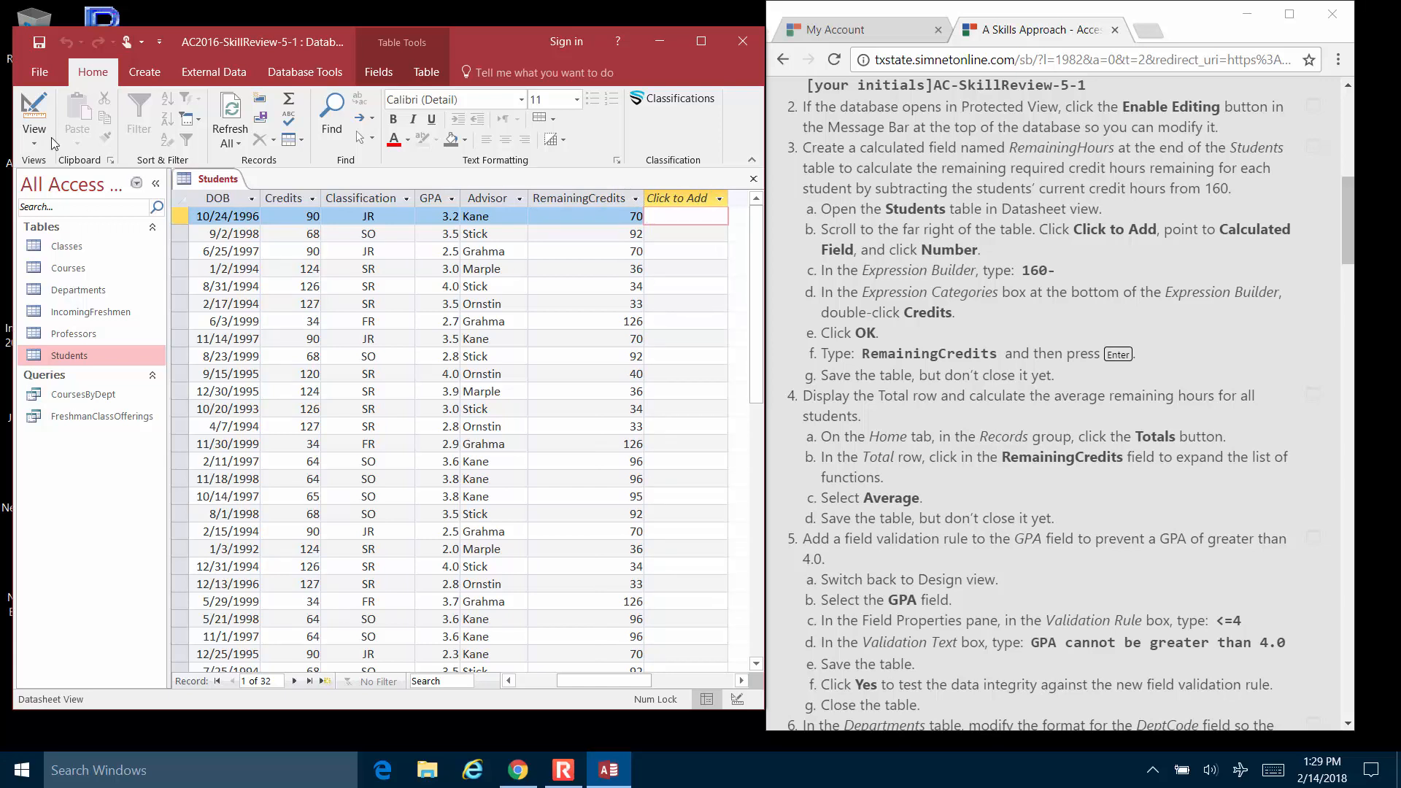
Step: Save the Students table and display its Total row
click(42, 51)
scroll(891, 373, down, 1)
scroll(891, 373, down, 2)
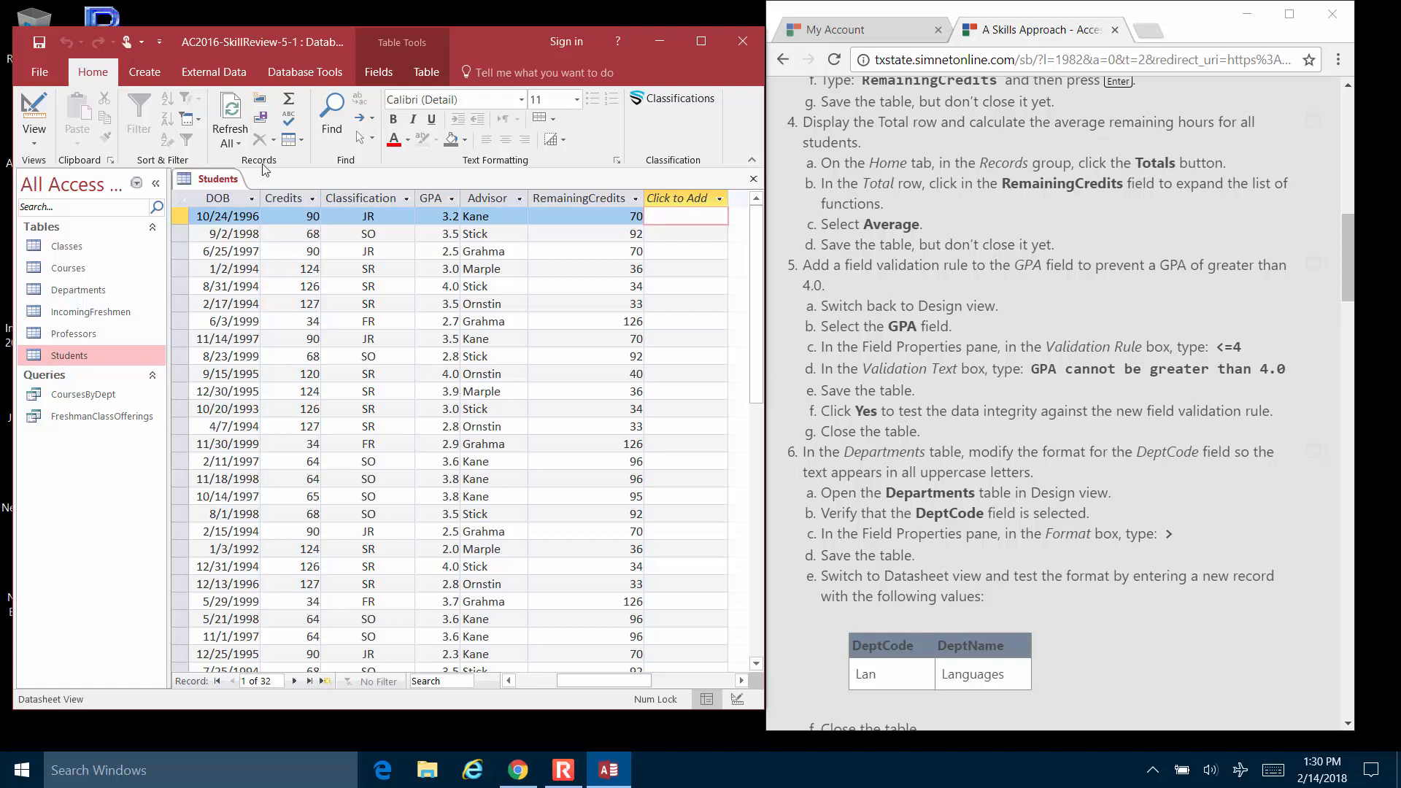
click(291, 100)
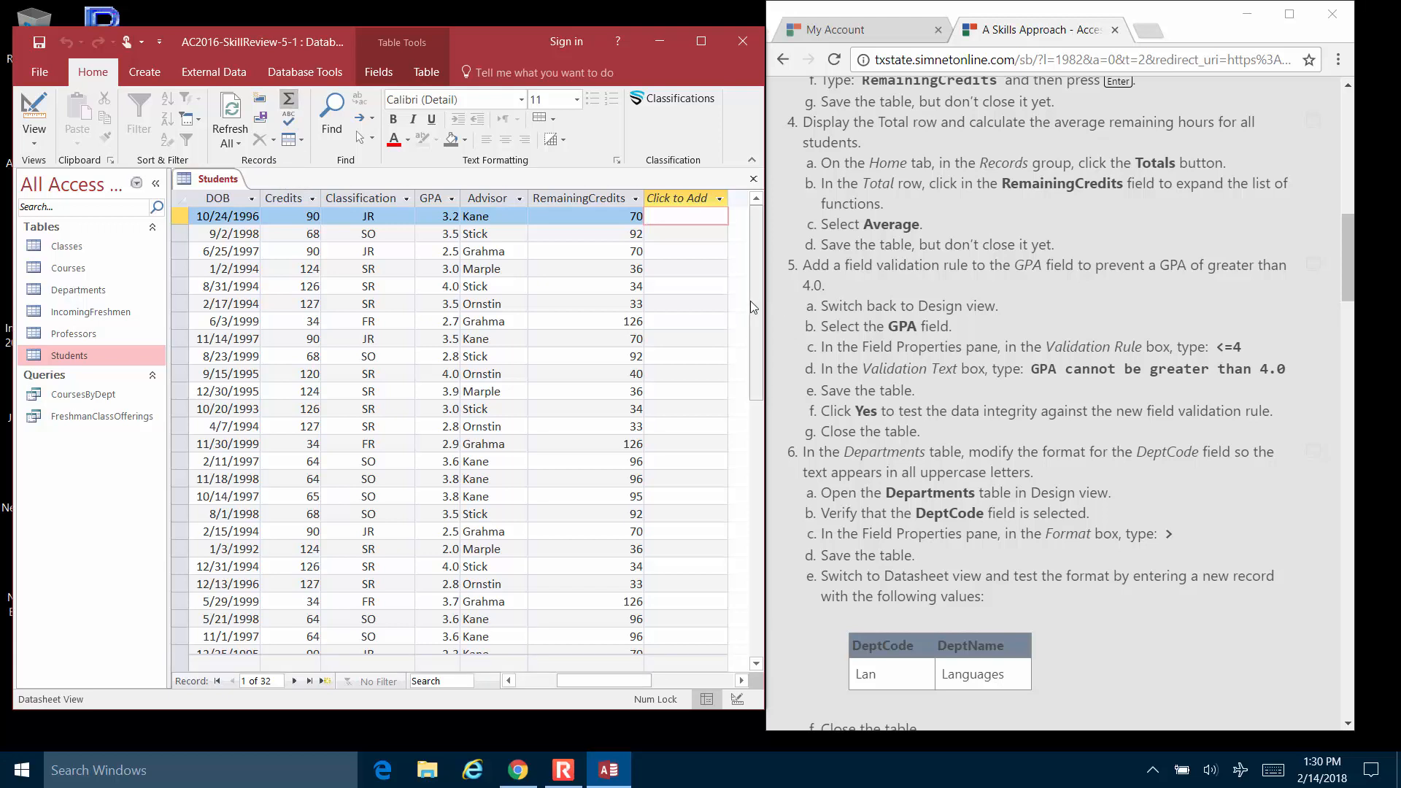
Step: Calculate the Average of the RemainingCredits field in the Total row and save the Students table
drag(755, 299, 756, 478)
drag(600, 683, 528, 685)
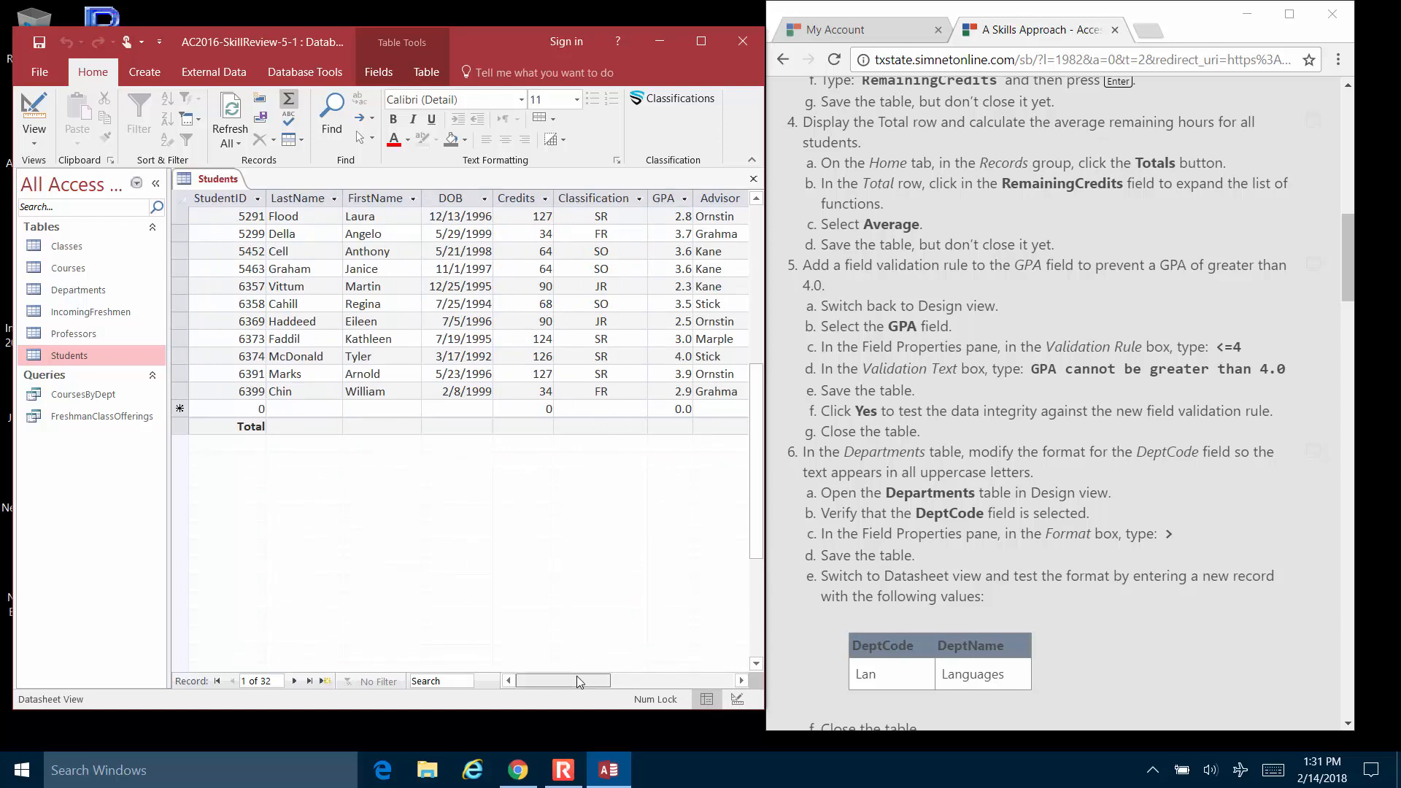
drag(576, 676, 597, 675)
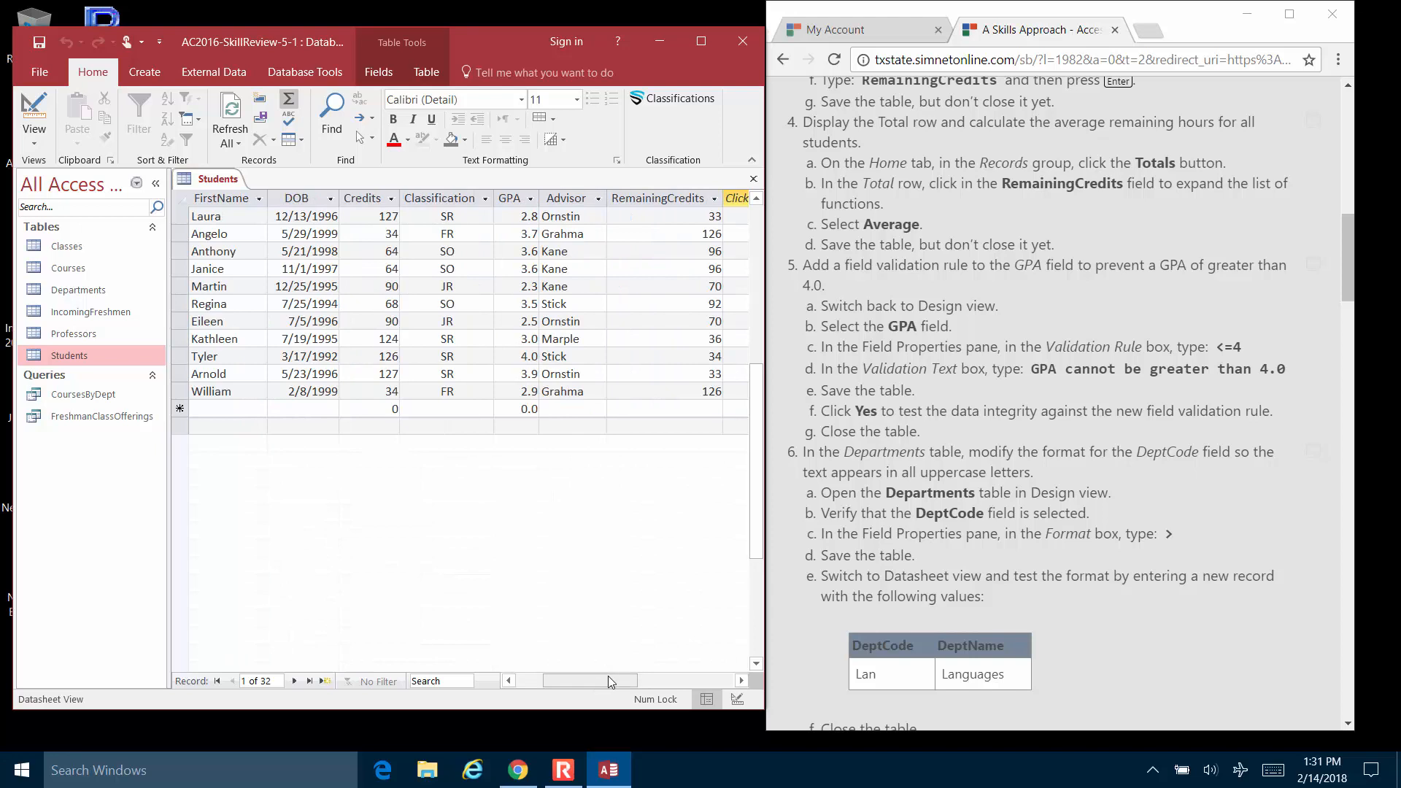
click(686, 423)
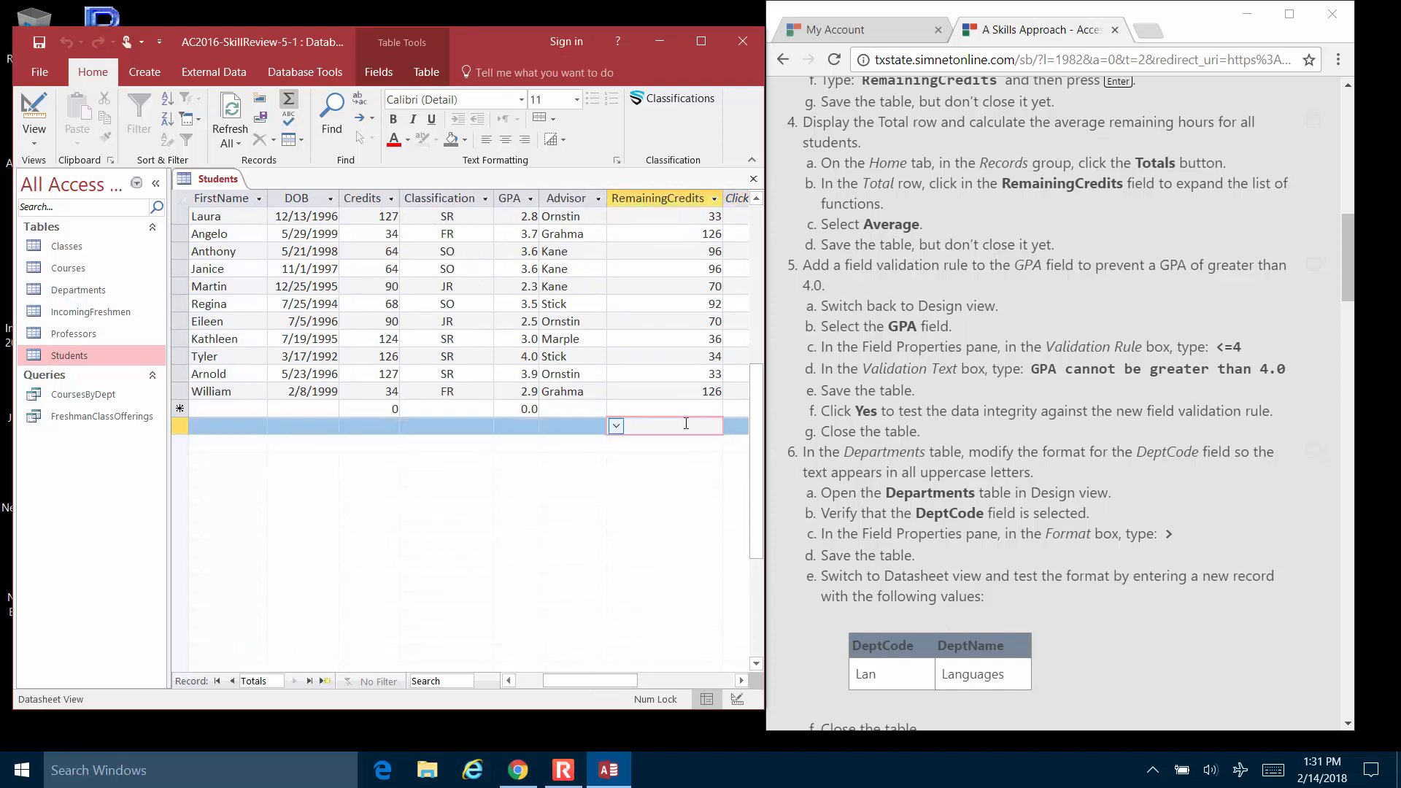
click(616, 433)
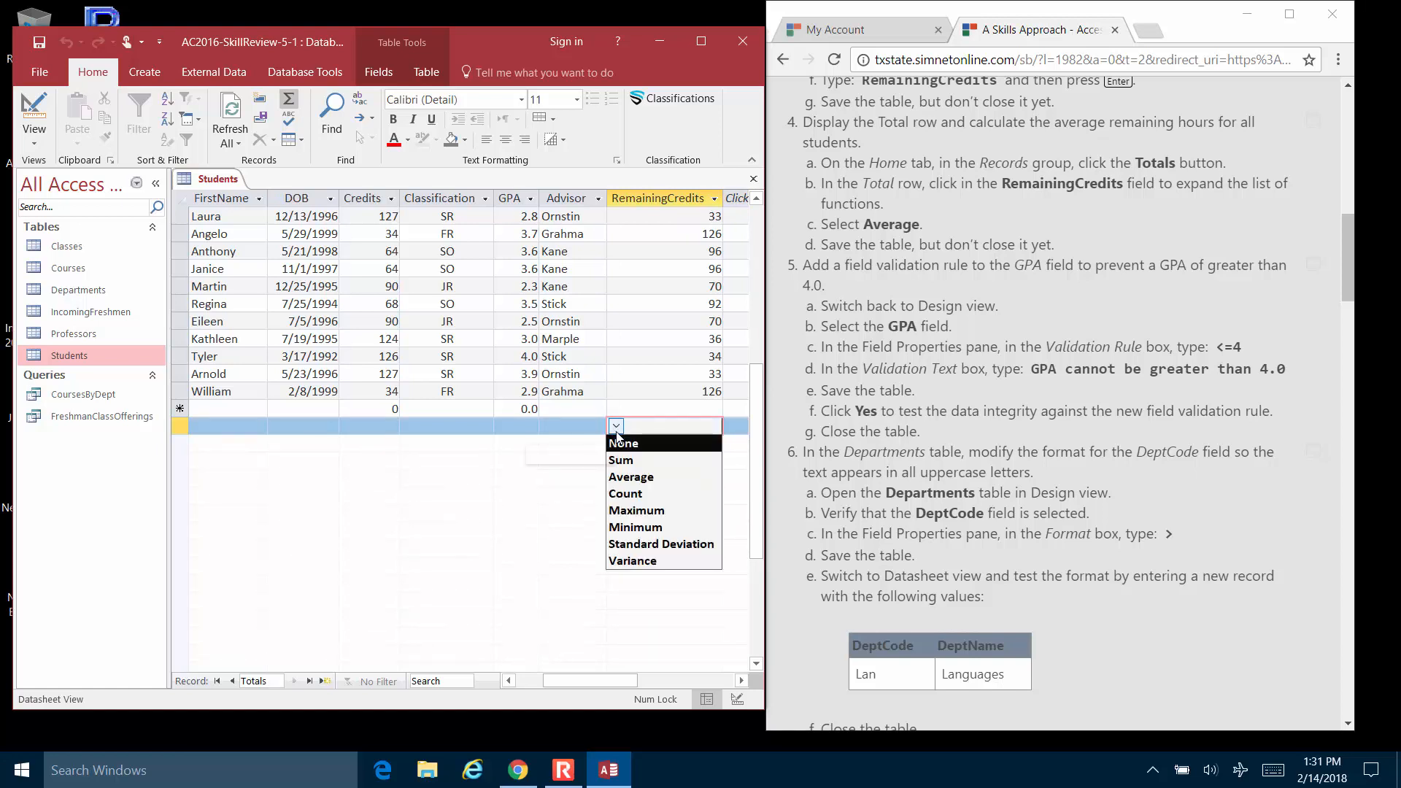
click(630, 476)
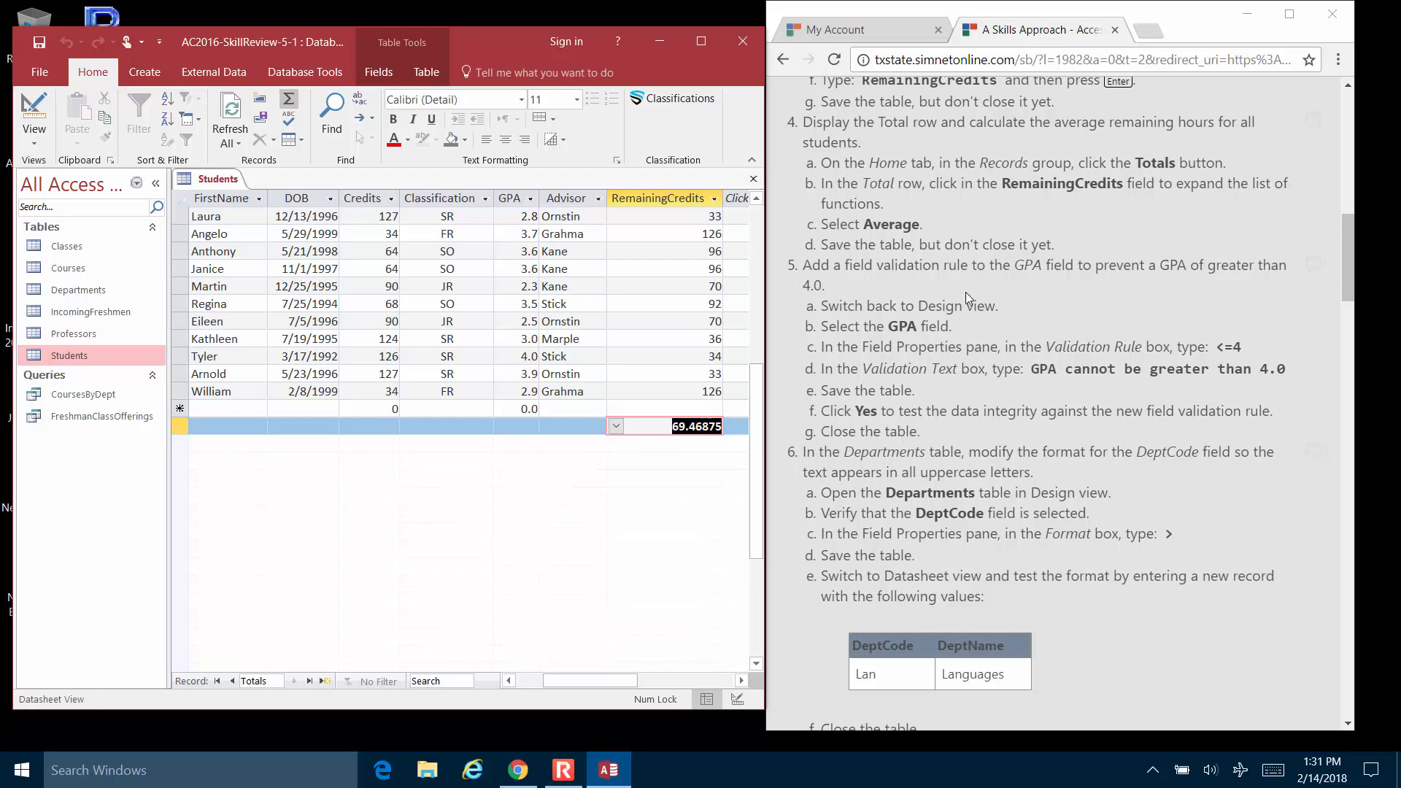
click(642, 356)
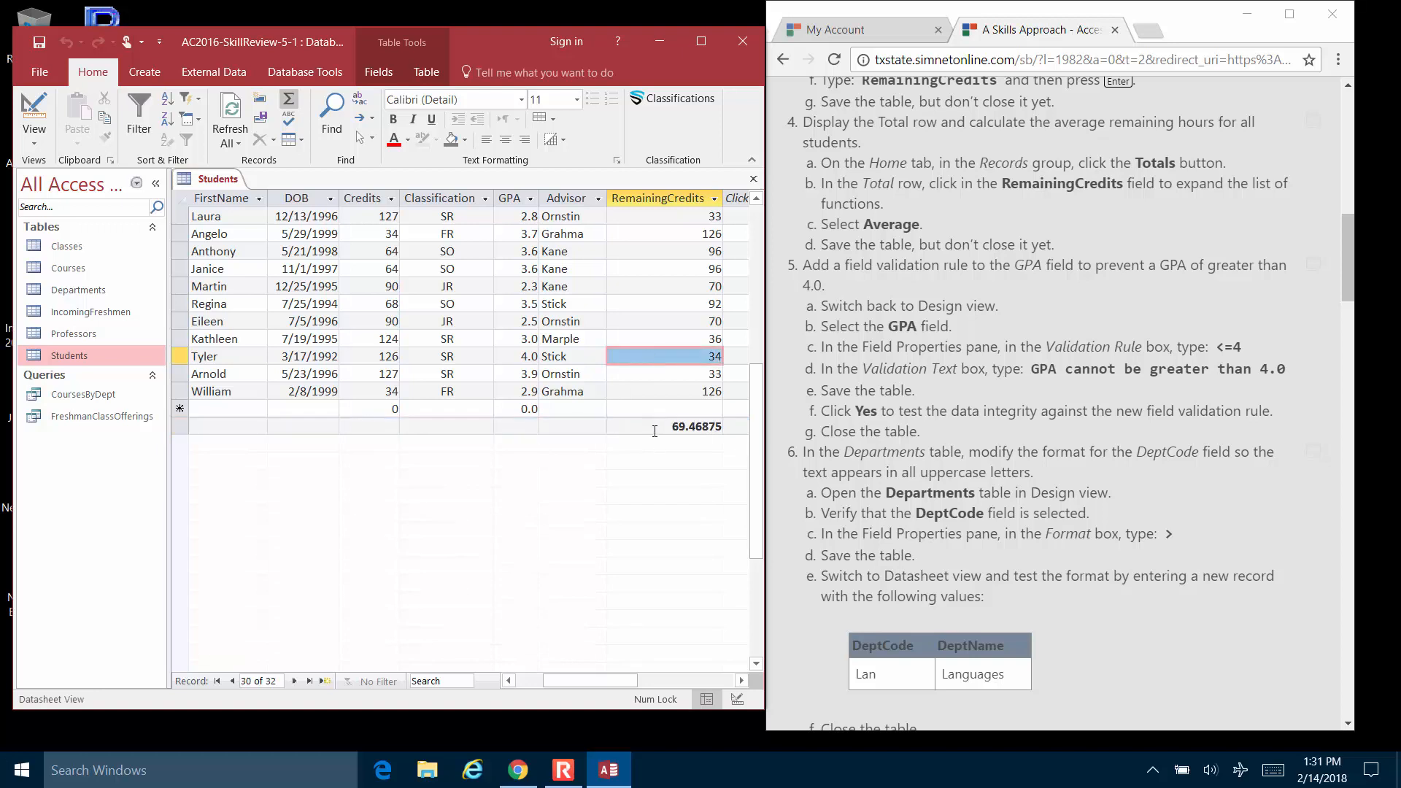
click(37, 46)
Step: Switch the Students table to Design view and set the GPA field's validation rule to <=4
click(1178, 272)
scroll(1194, 293, down, 1)
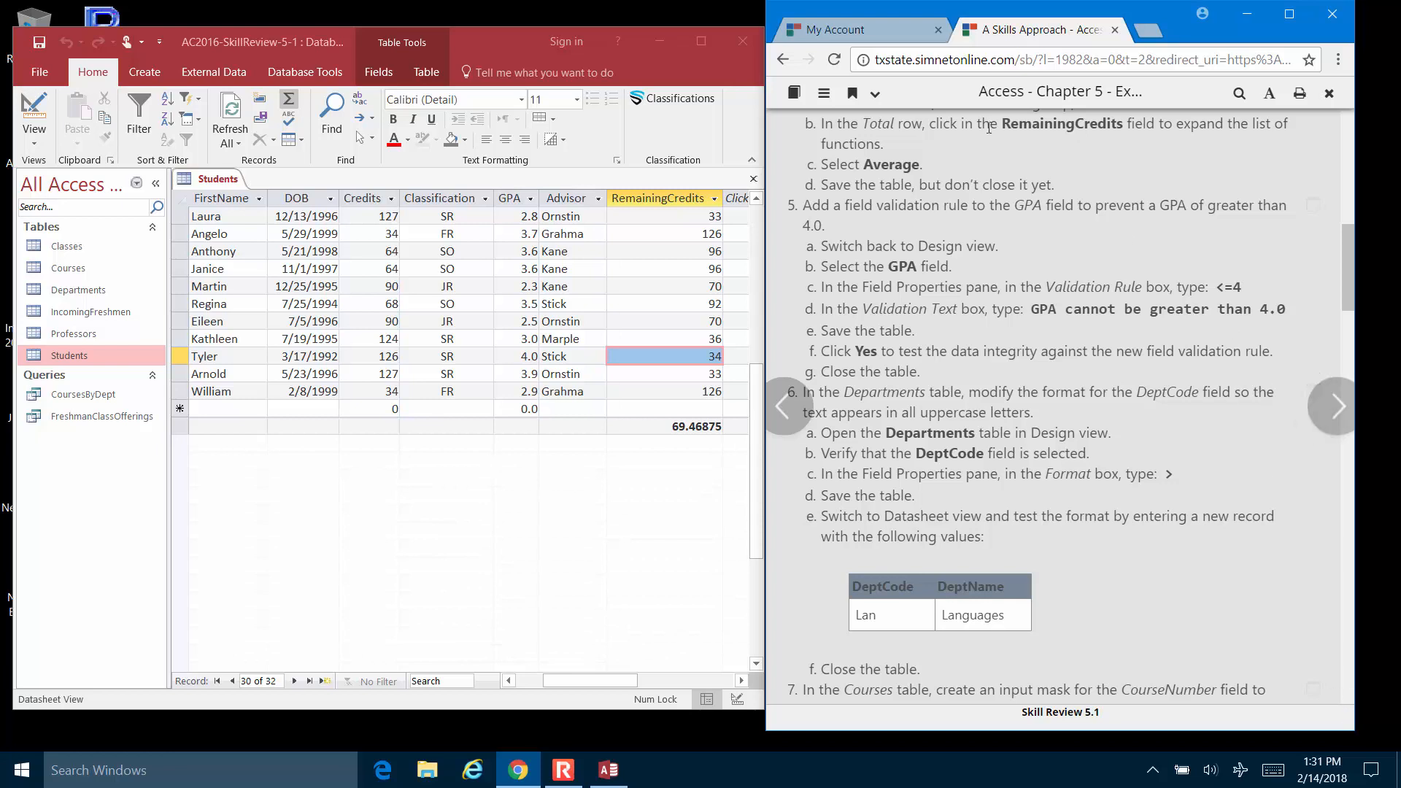
scroll(927, 204, down, 1)
scroll(905, 234, up, 1)
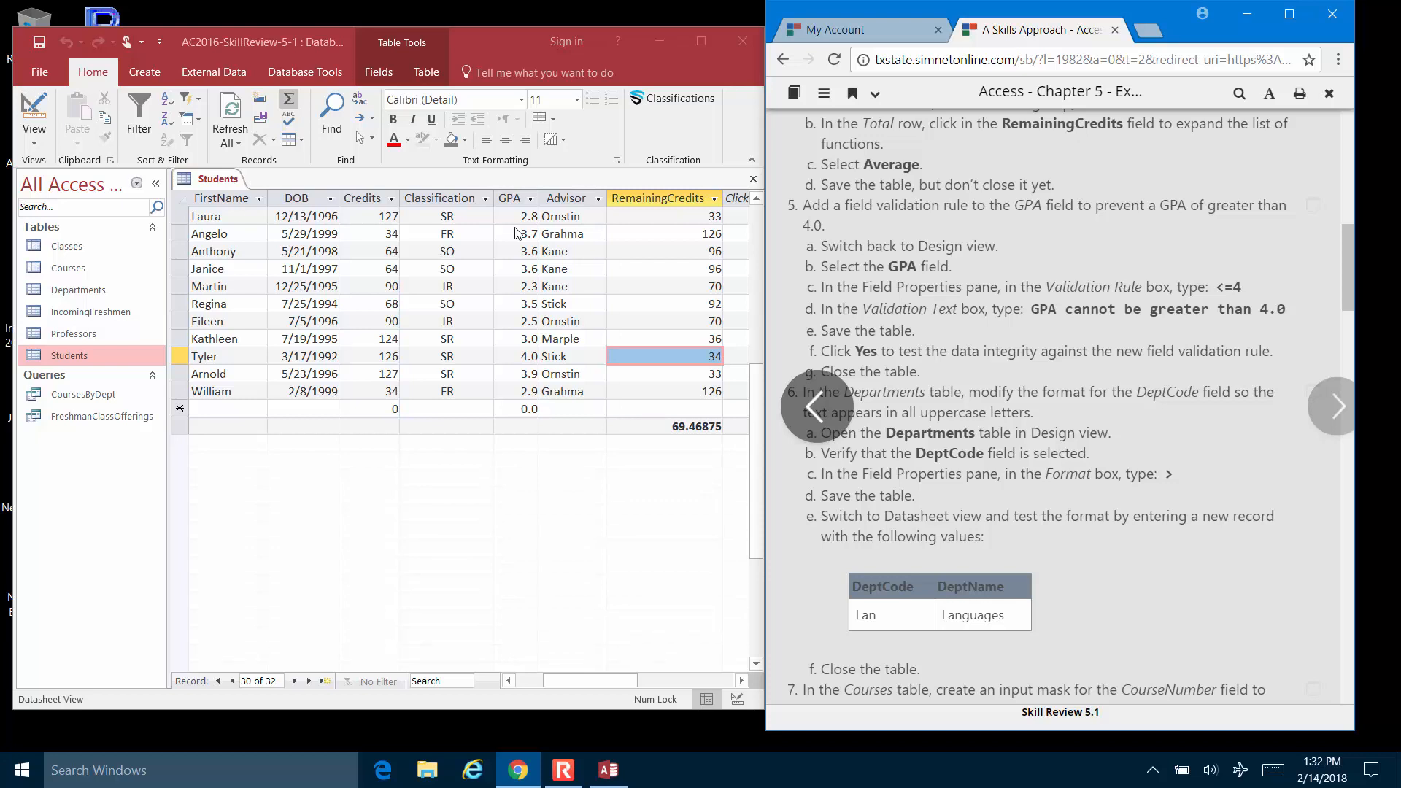
click(32, 114)
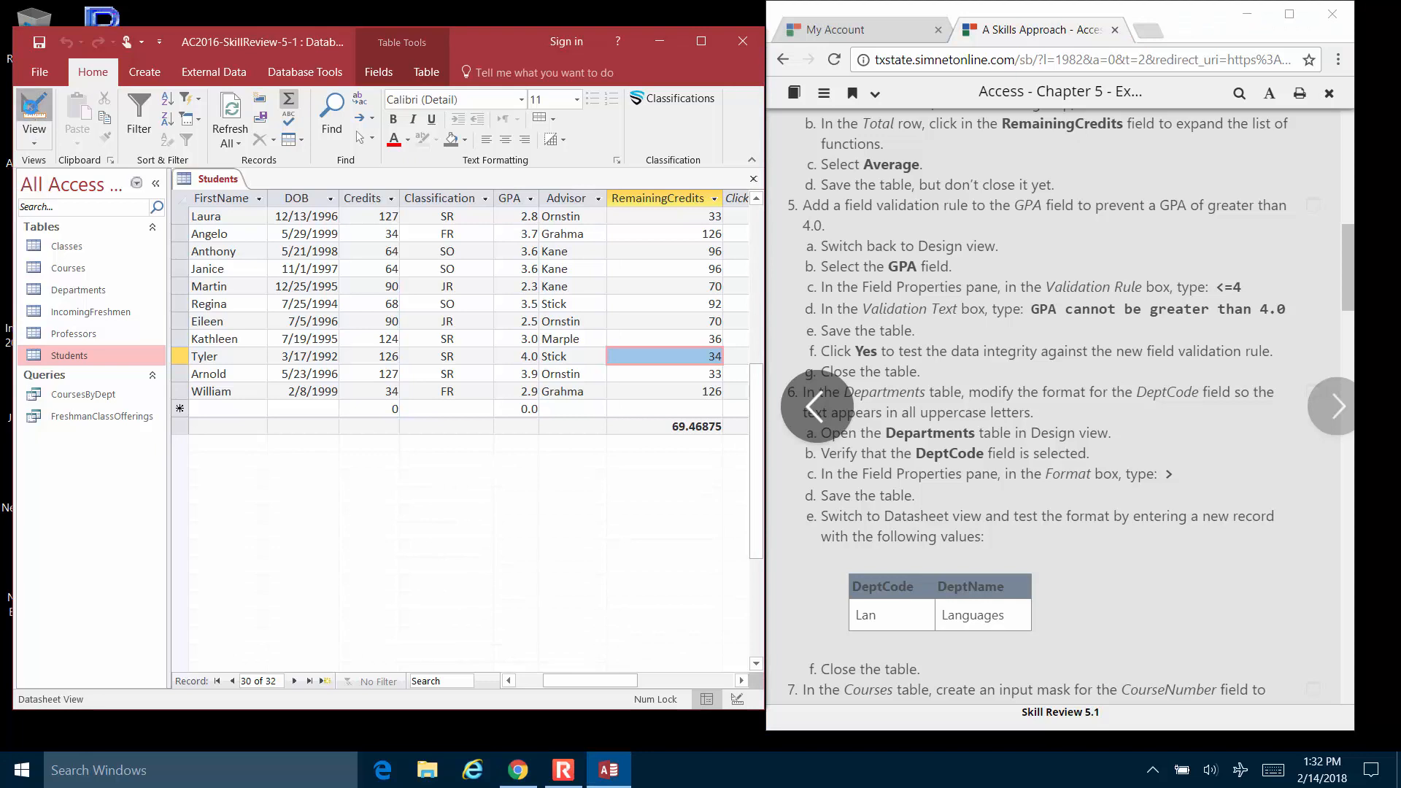
click(32, 110)
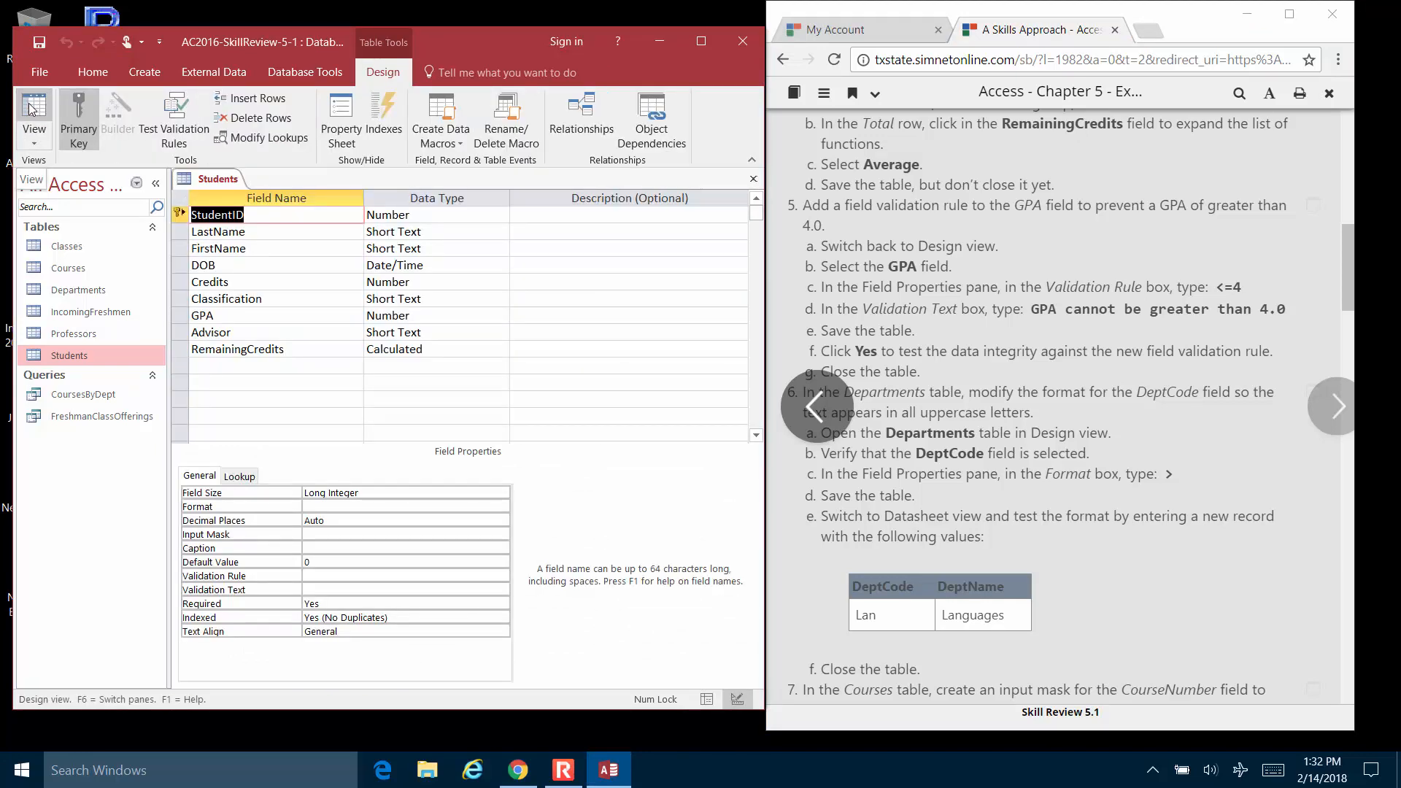
click(278, 310)
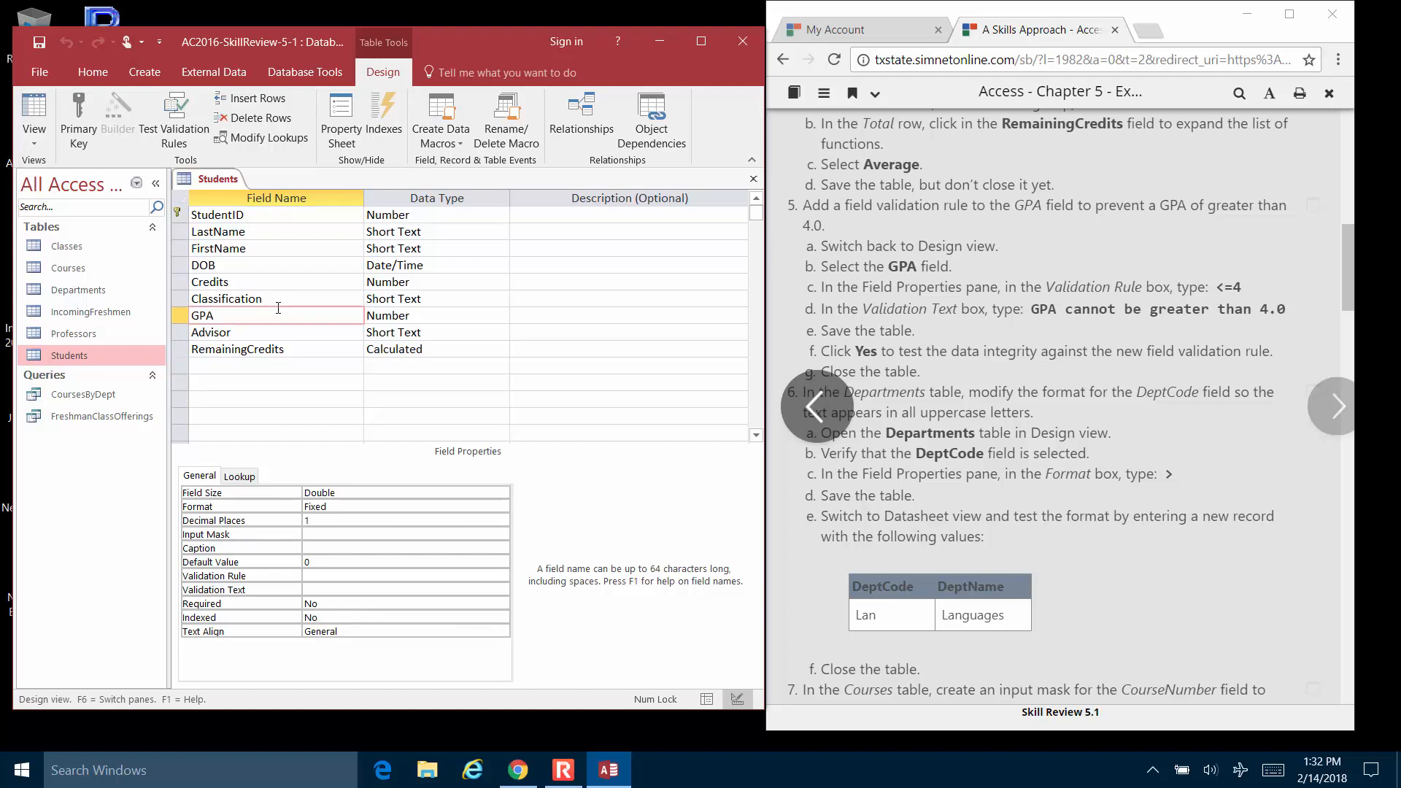
key(F6)
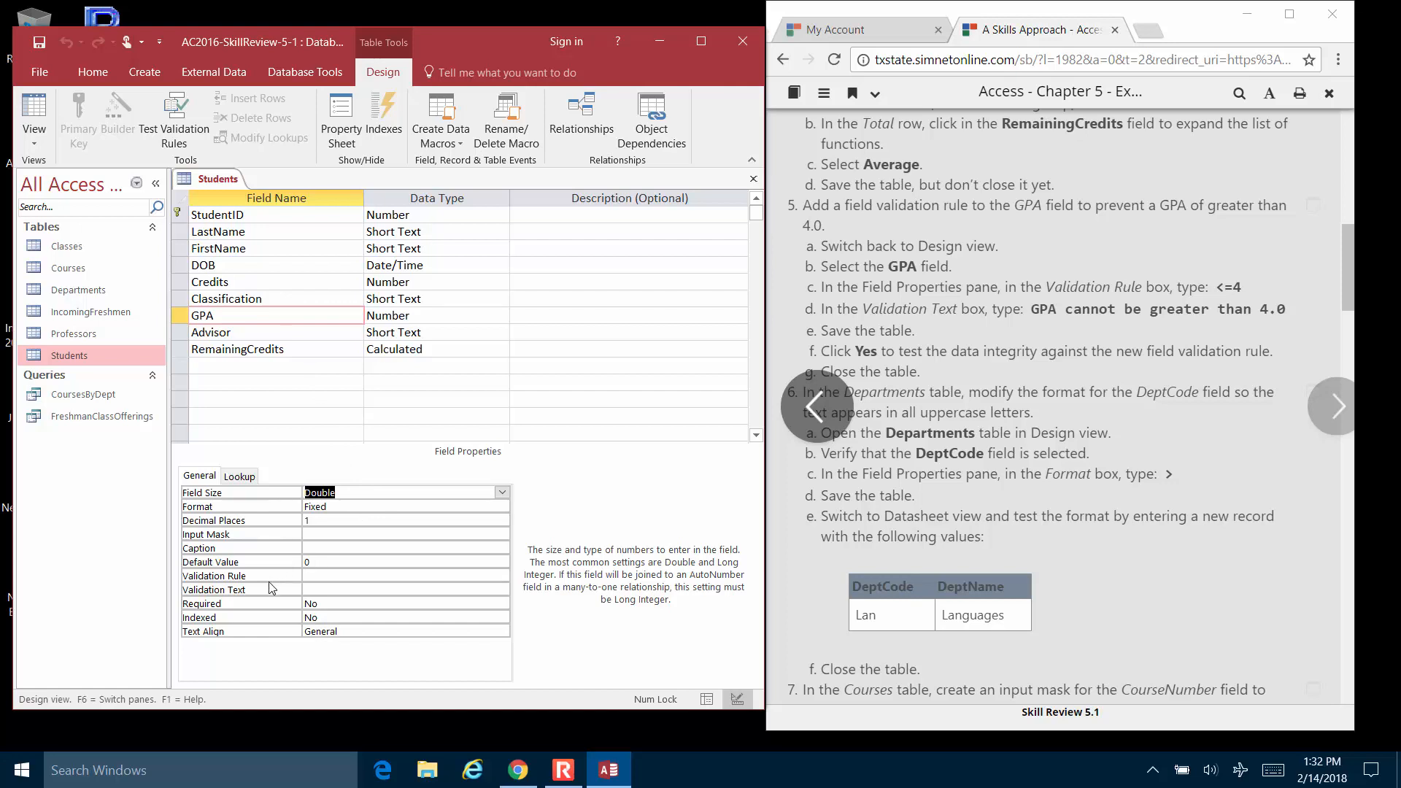
click(326, 571)
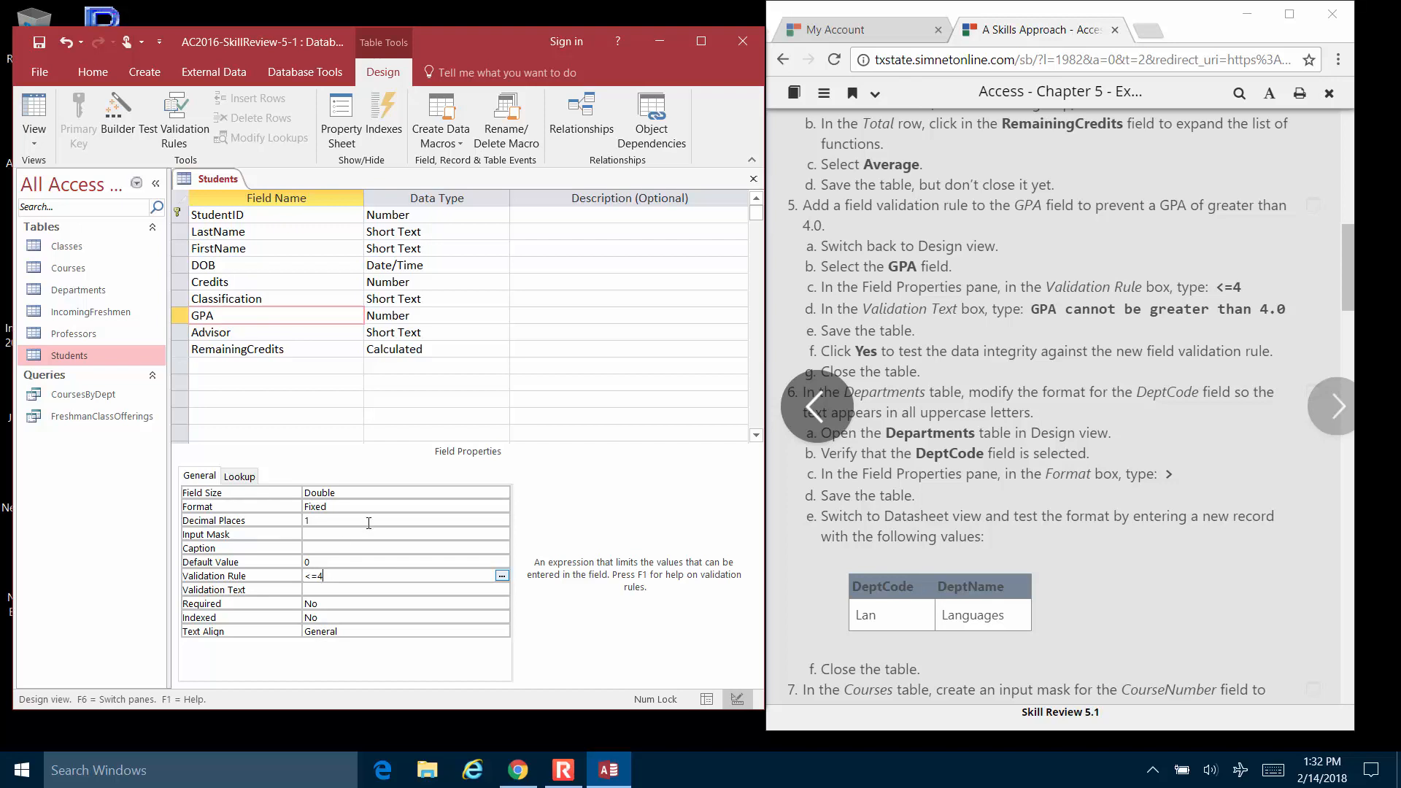
key(Tab)
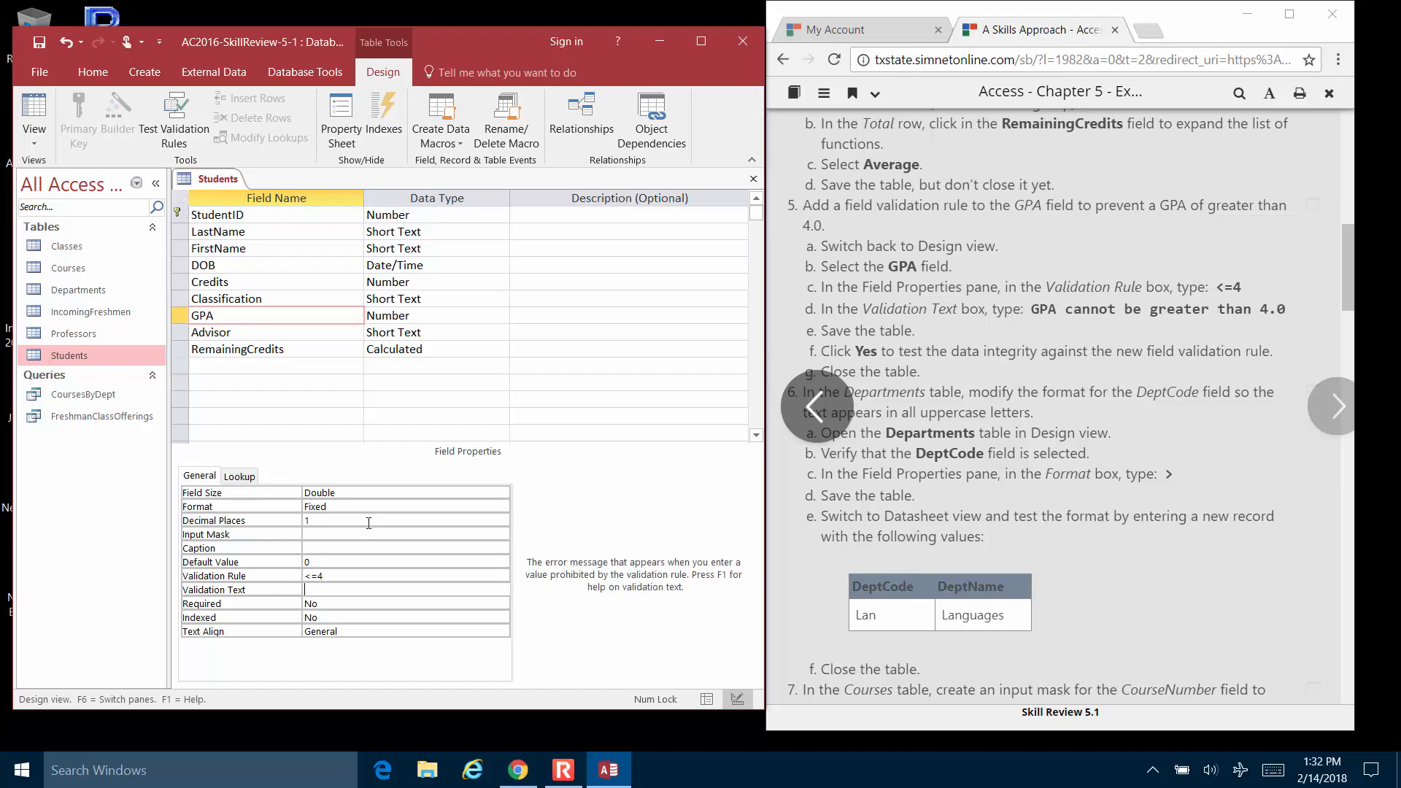
Step: Re-enter the GPA validation rule as <=4.0 and set its validation text to "GPA cannot be greater than 4.0"
text(GPA cannot)
click(388, 575)
text(<=4.0)
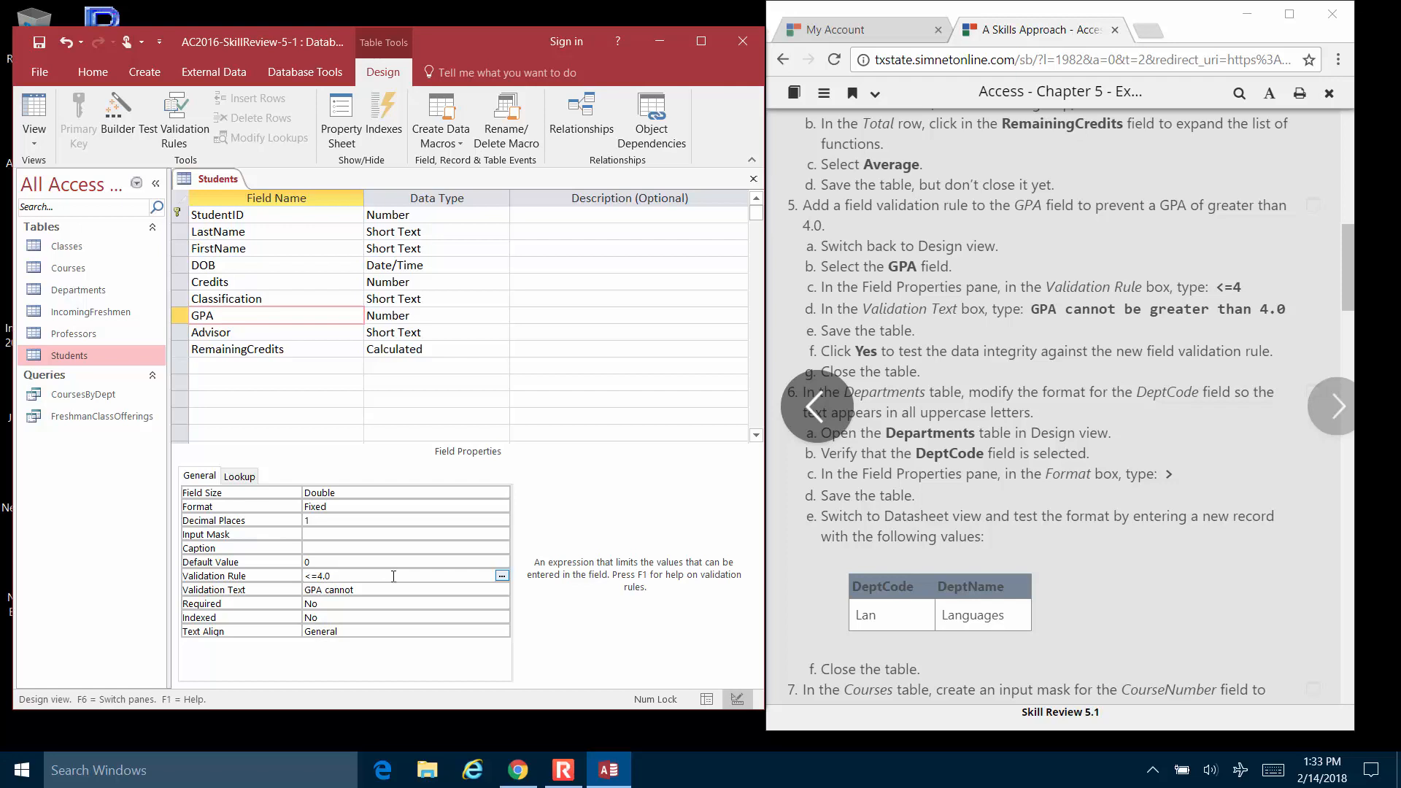
click(408, 590)
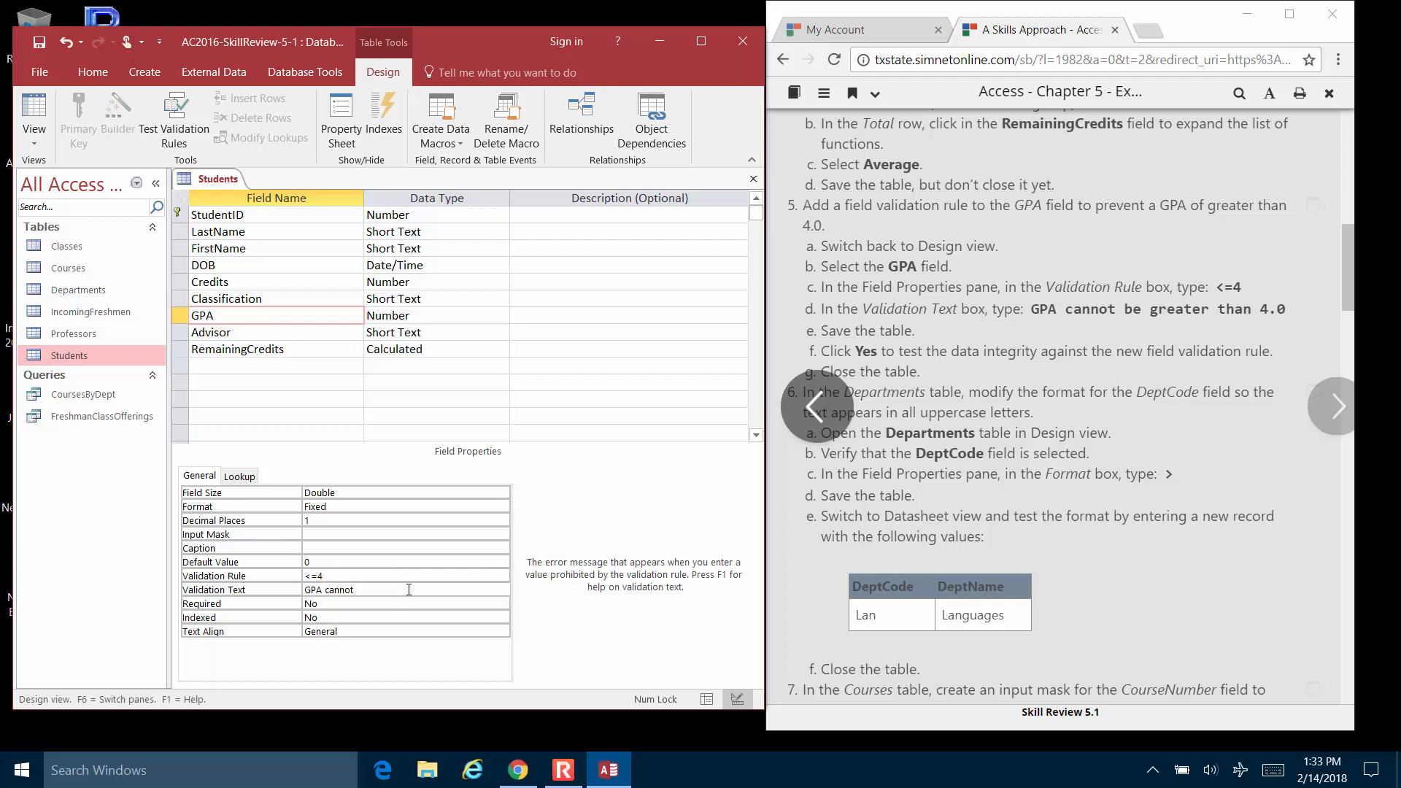
text(GPA cannot be greater than 4.0)
Step: Save the Students table with its existing data tested against the new validation rule, and close it
click(39, 45)
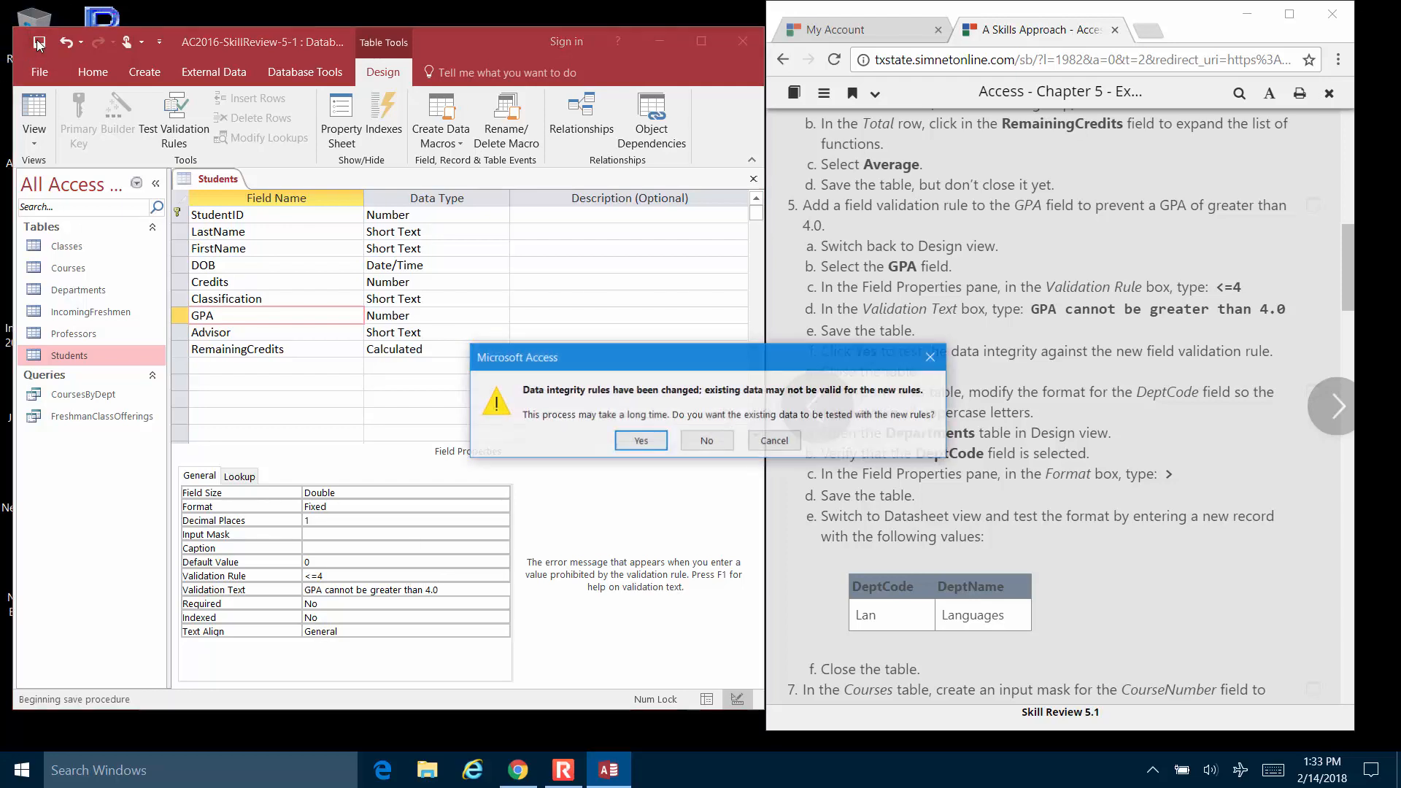
click(626, 446)
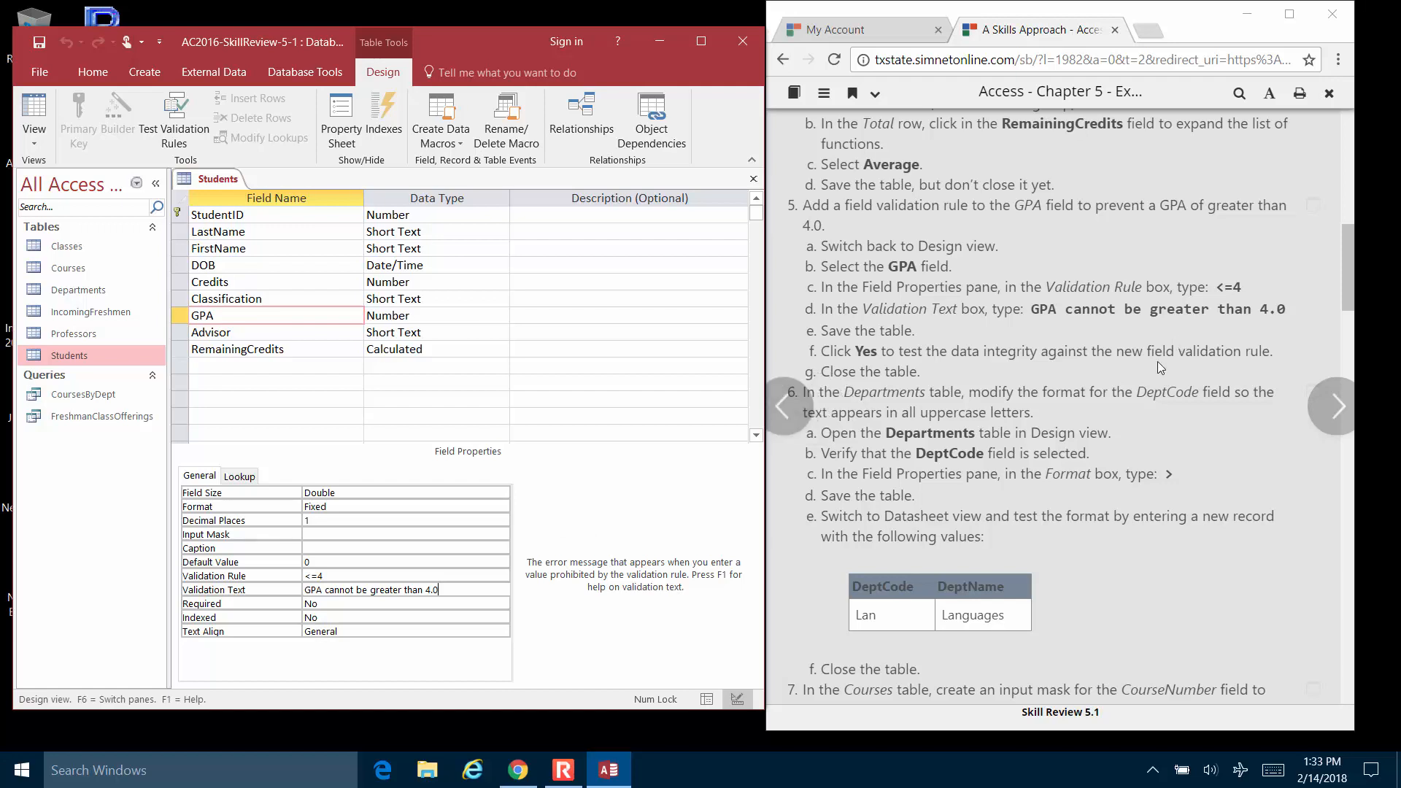
scroll(1157, 361, down, 3)
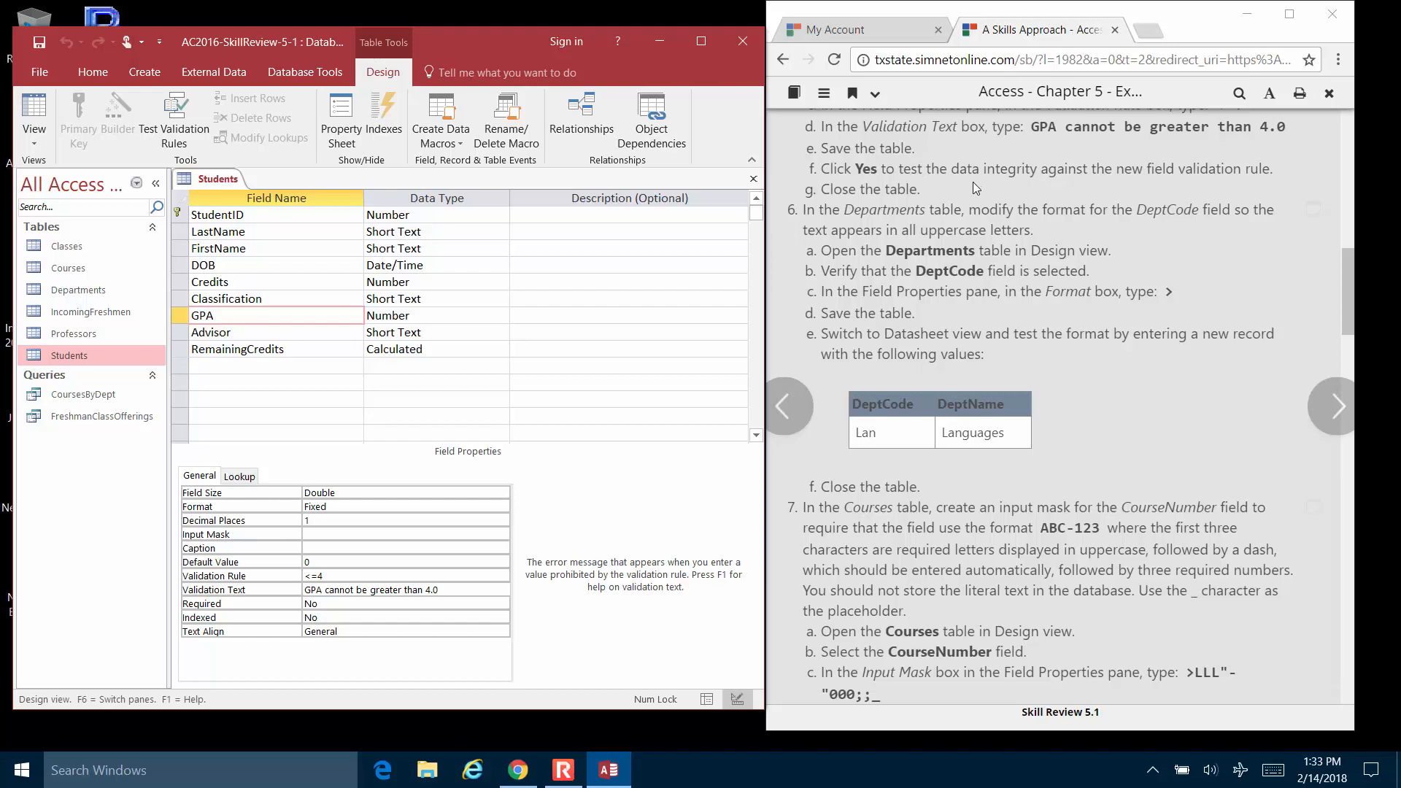
click(753, 179)
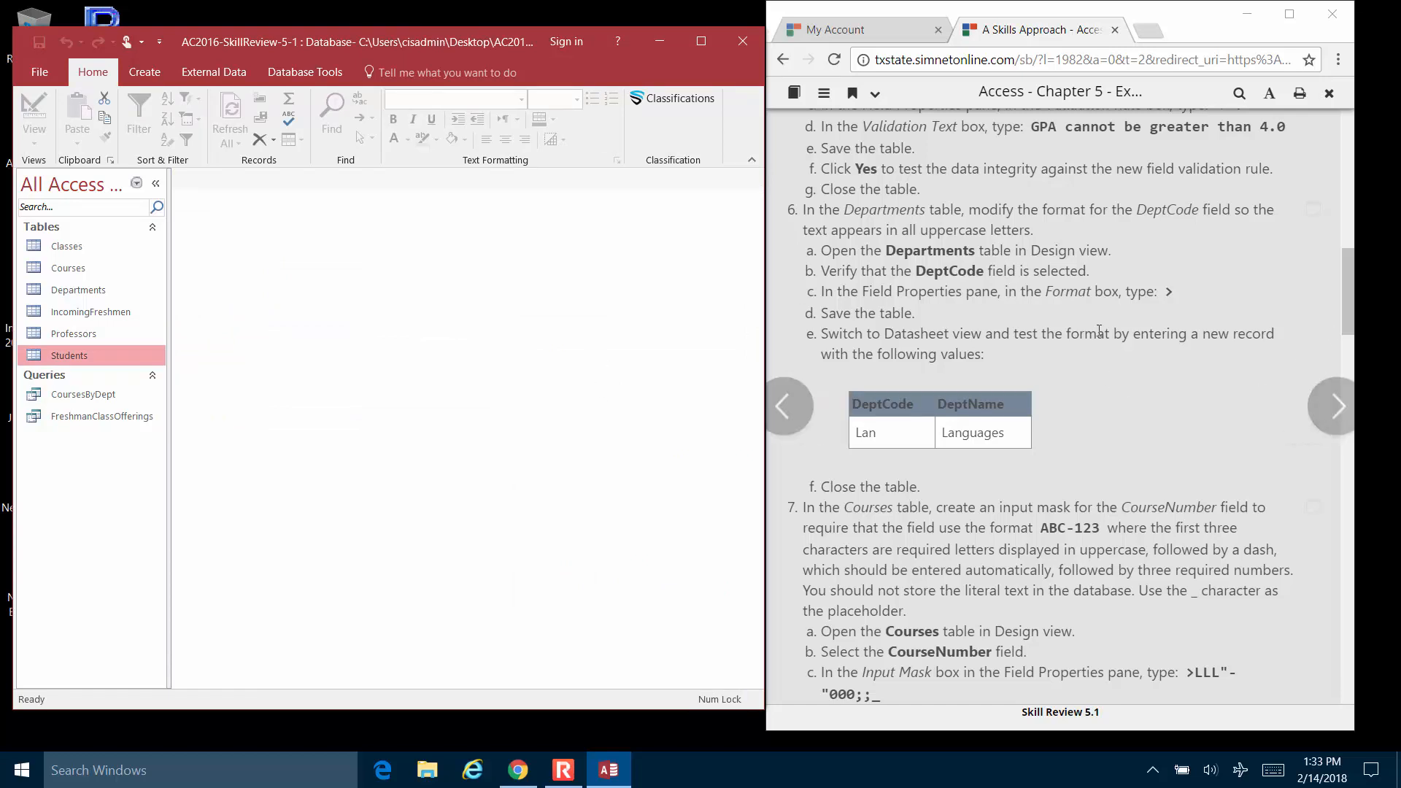
Step: Open the Departments table in Design view, set the DeptCode field's Format property to > and save the table
scroll(1099, 330, down, 1)
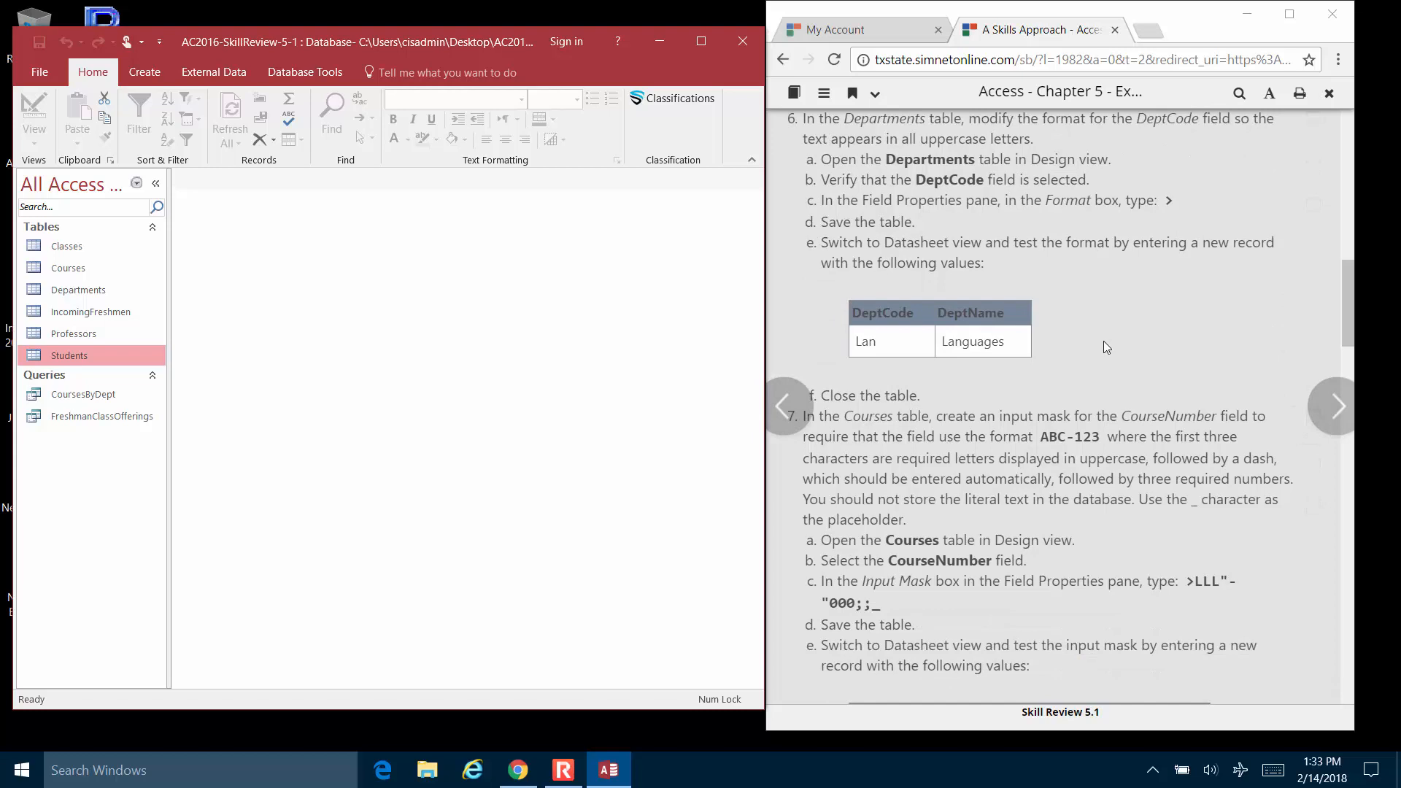
click(97, 290)
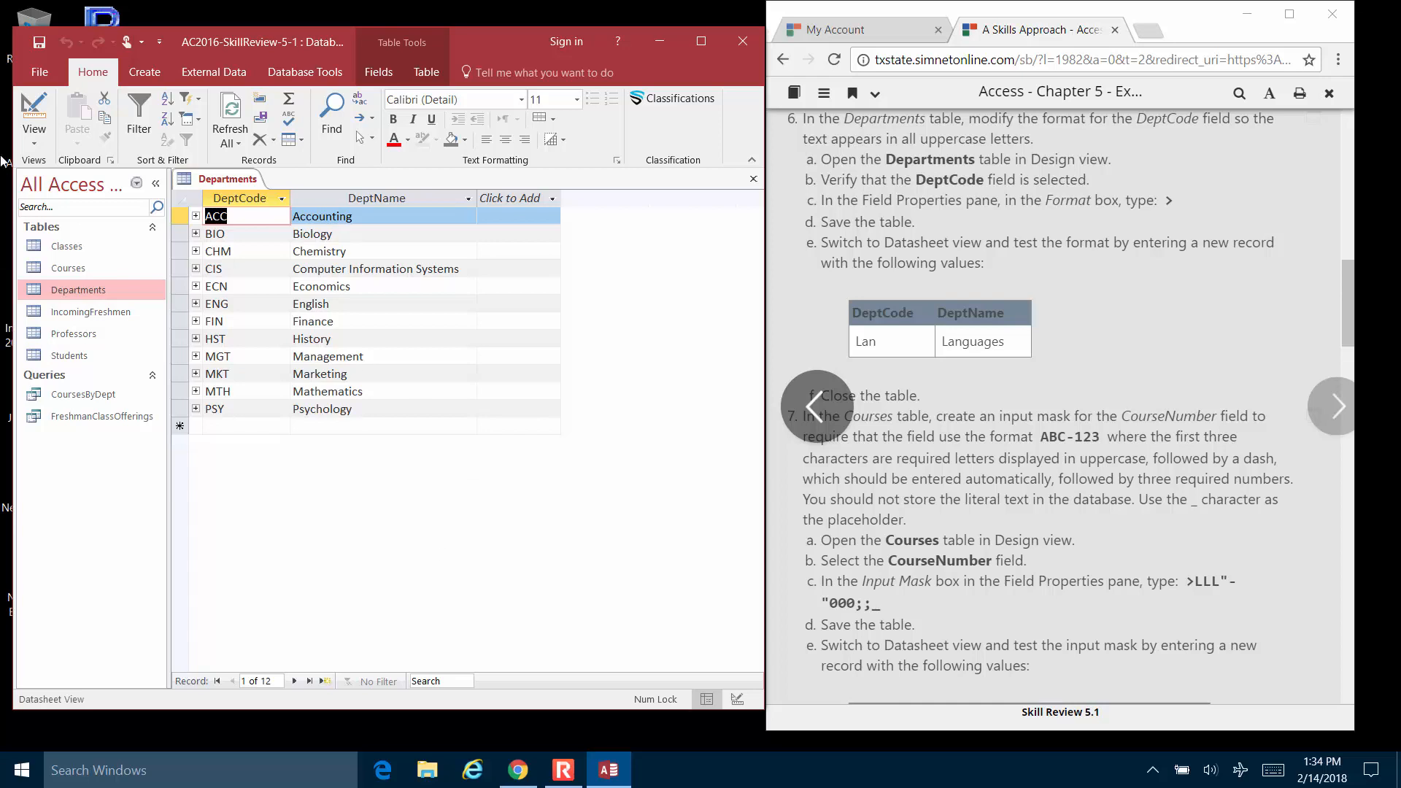
click(37, 107)
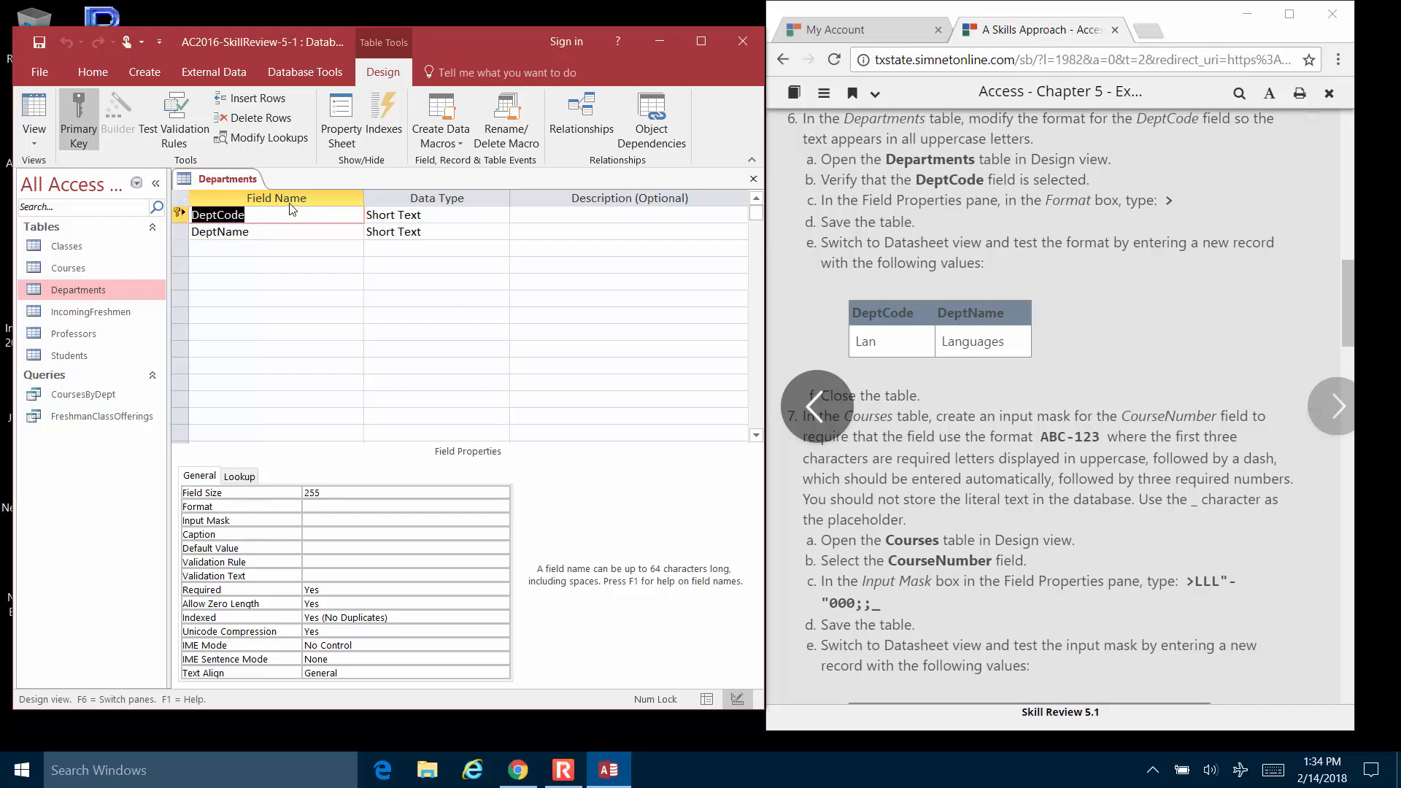
key(F6)
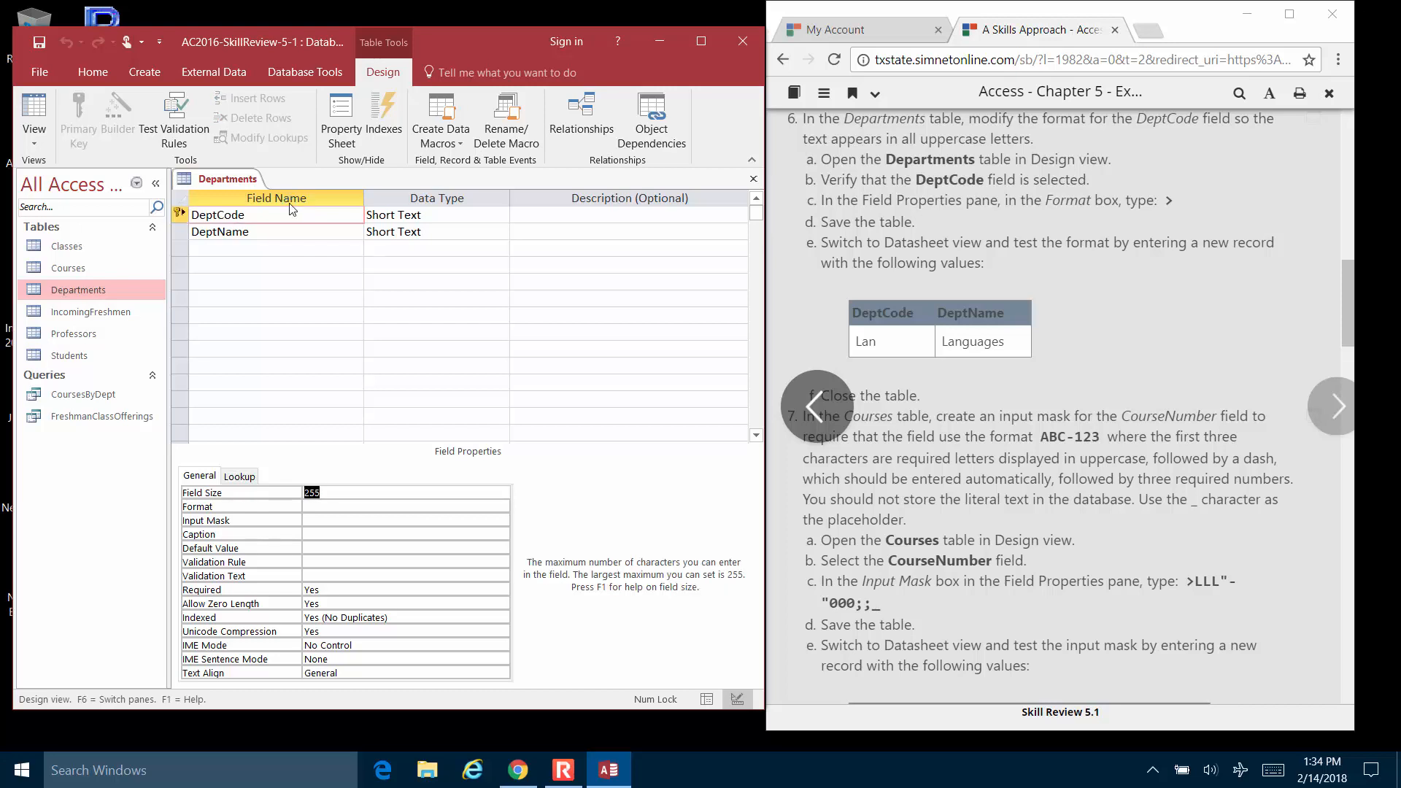
key(Down)
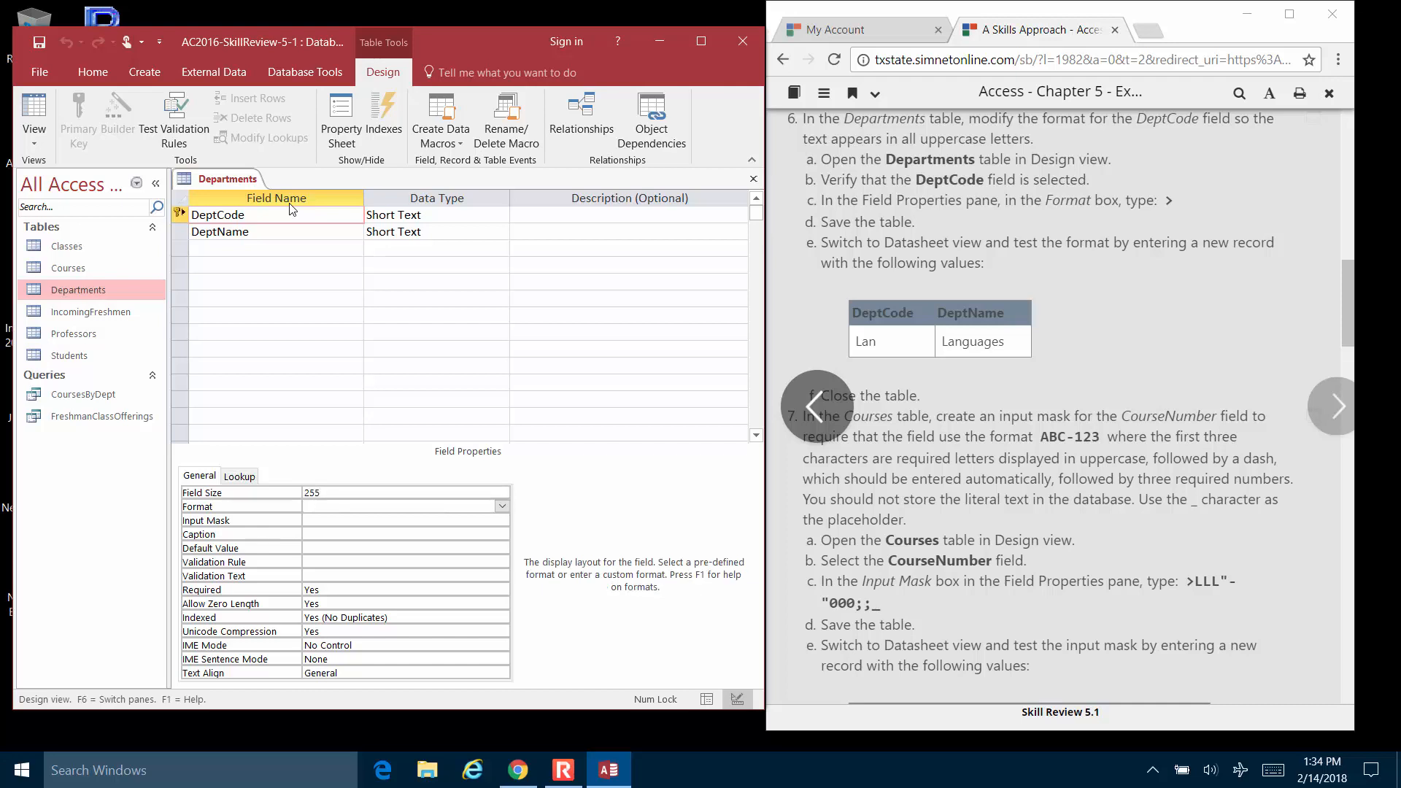
text(>)
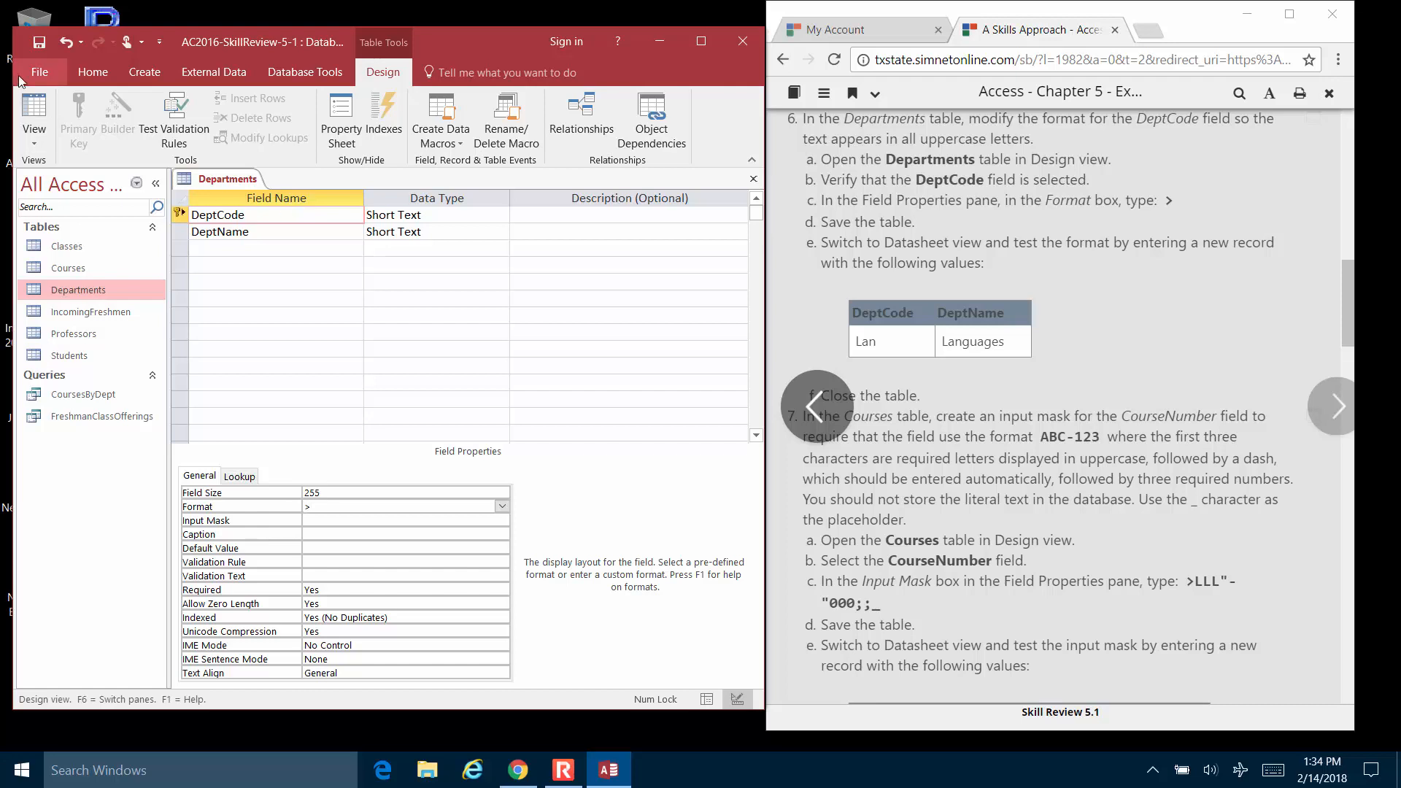
click(33, 50)
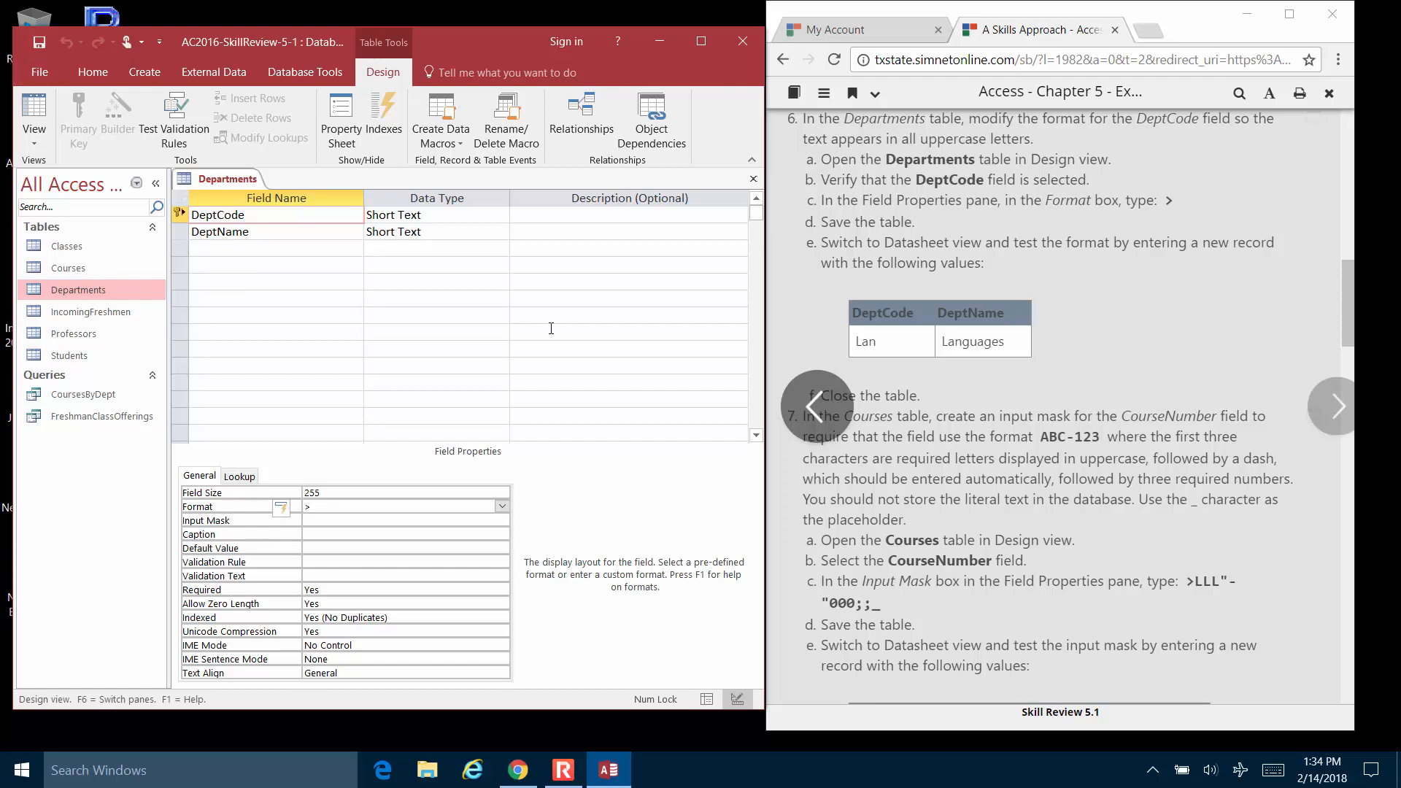
Step: In Datasheet view, add a Departments record with DeptCode Lan and DeptName Languages, and close the table
click(24, 107)
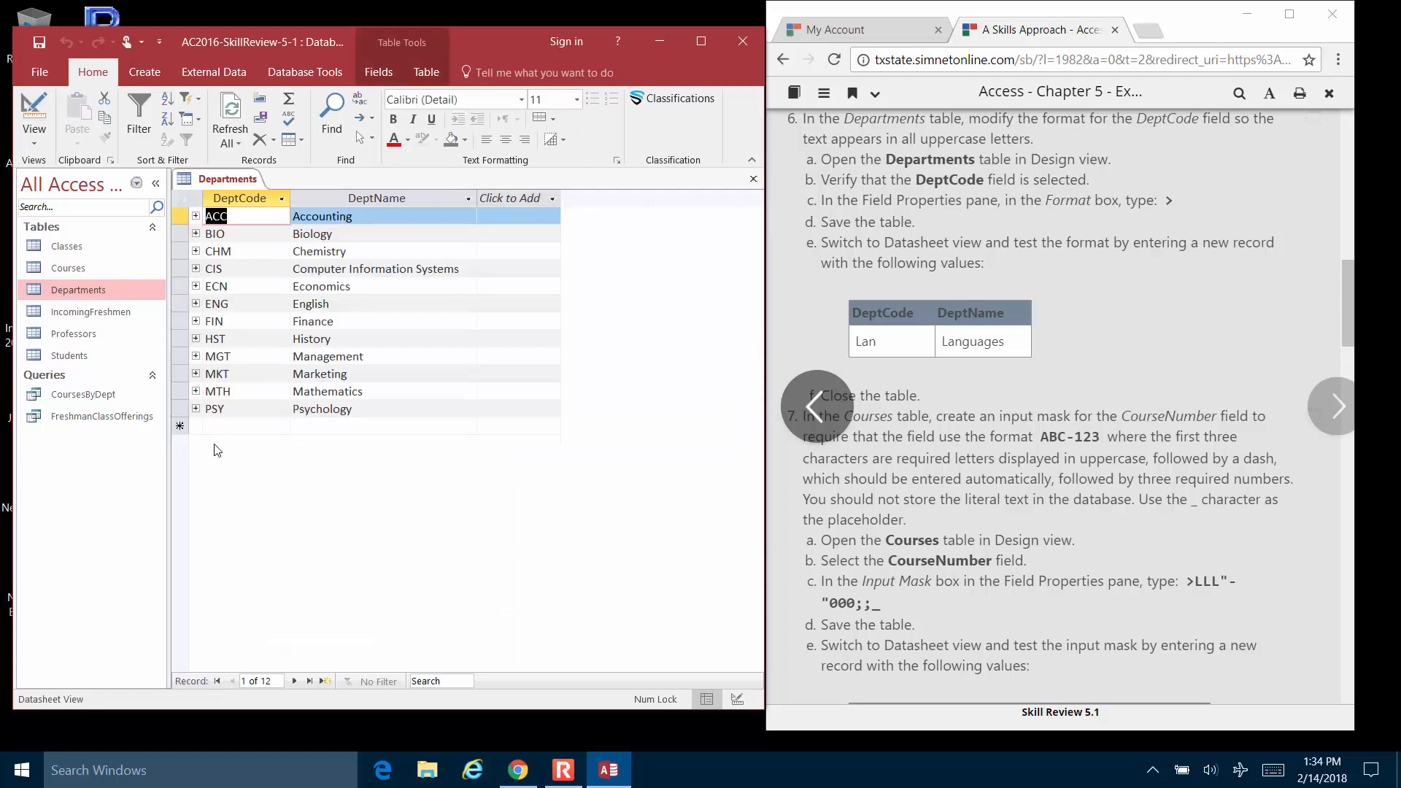
click(329, 679)
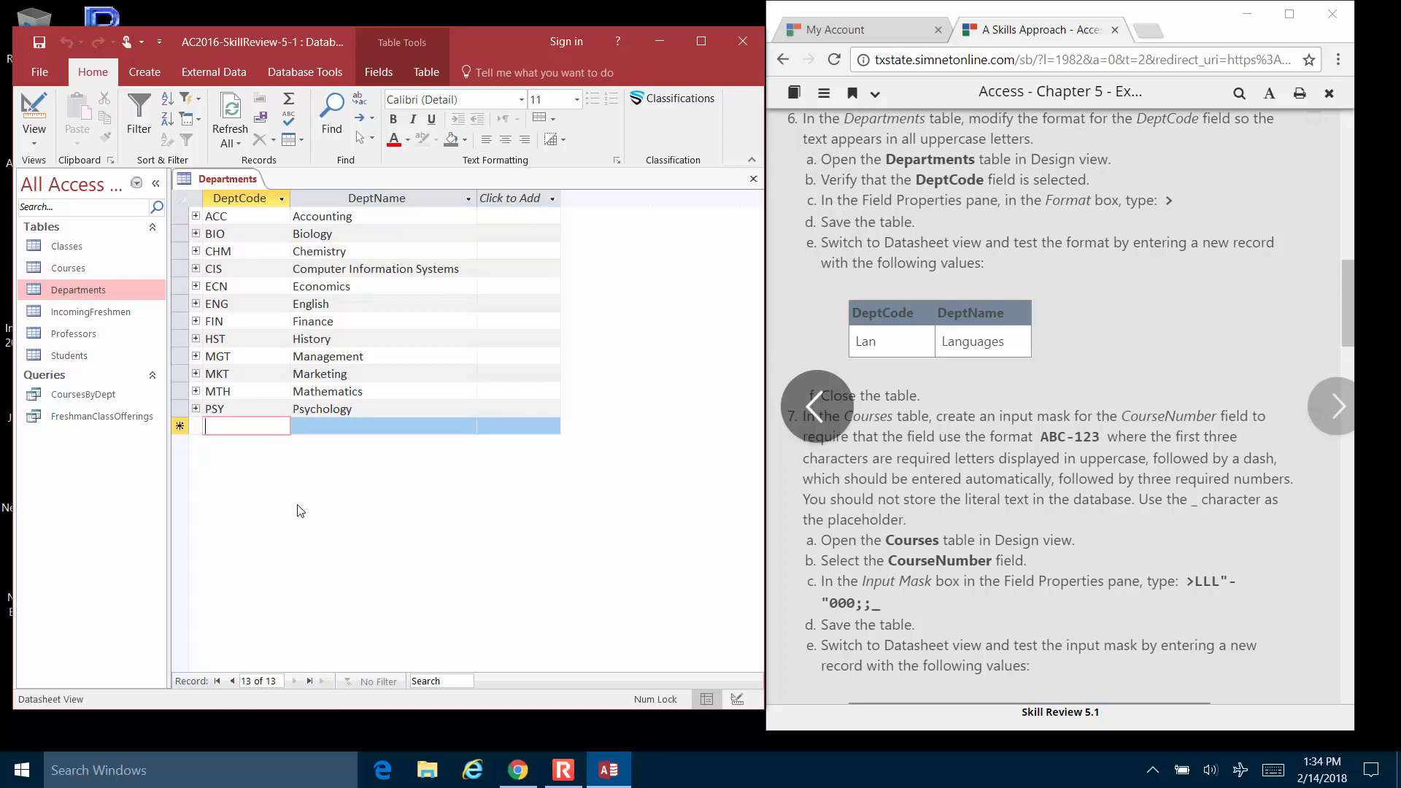
text(Lan)
key(Tab)
text(La)
text(ges)
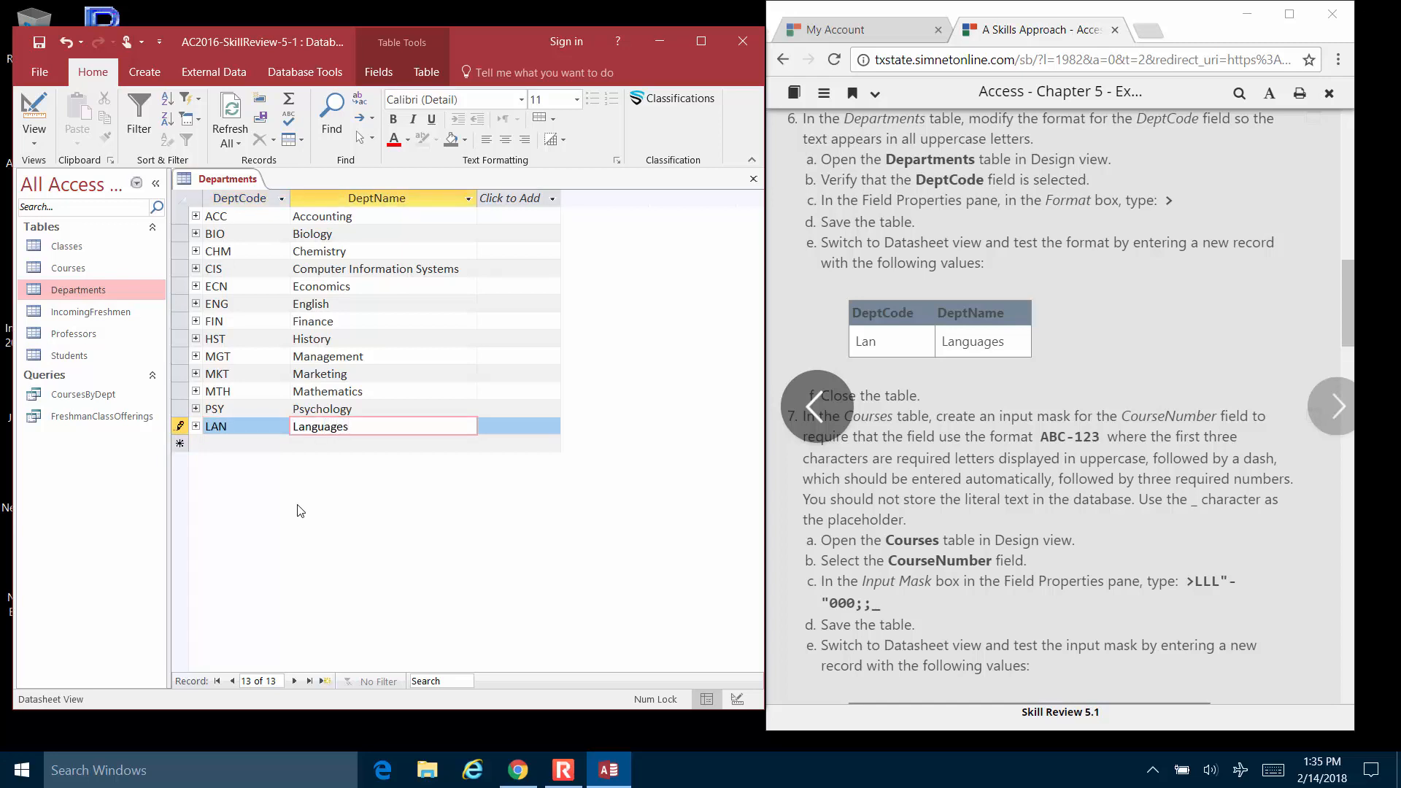
key(Up)
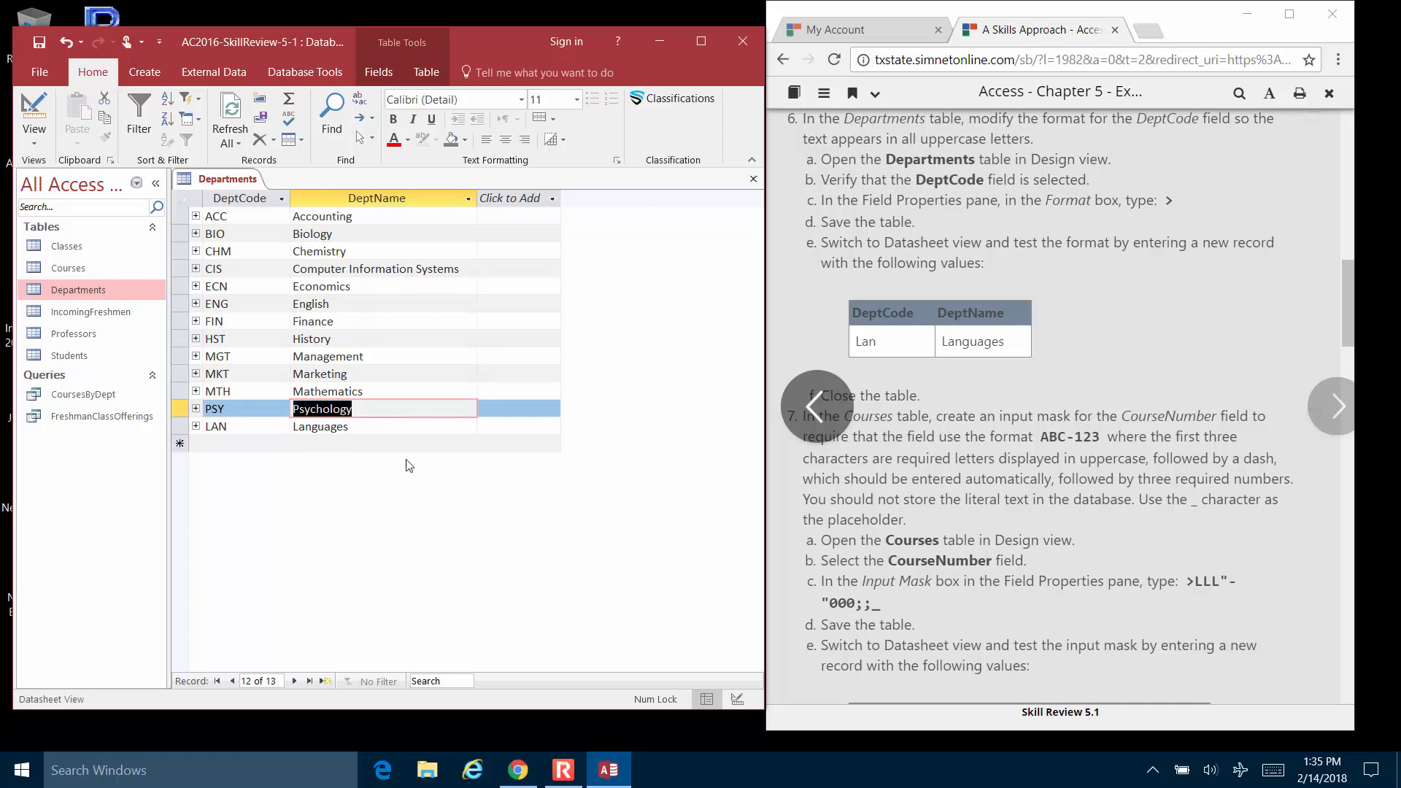
click(748, 186)
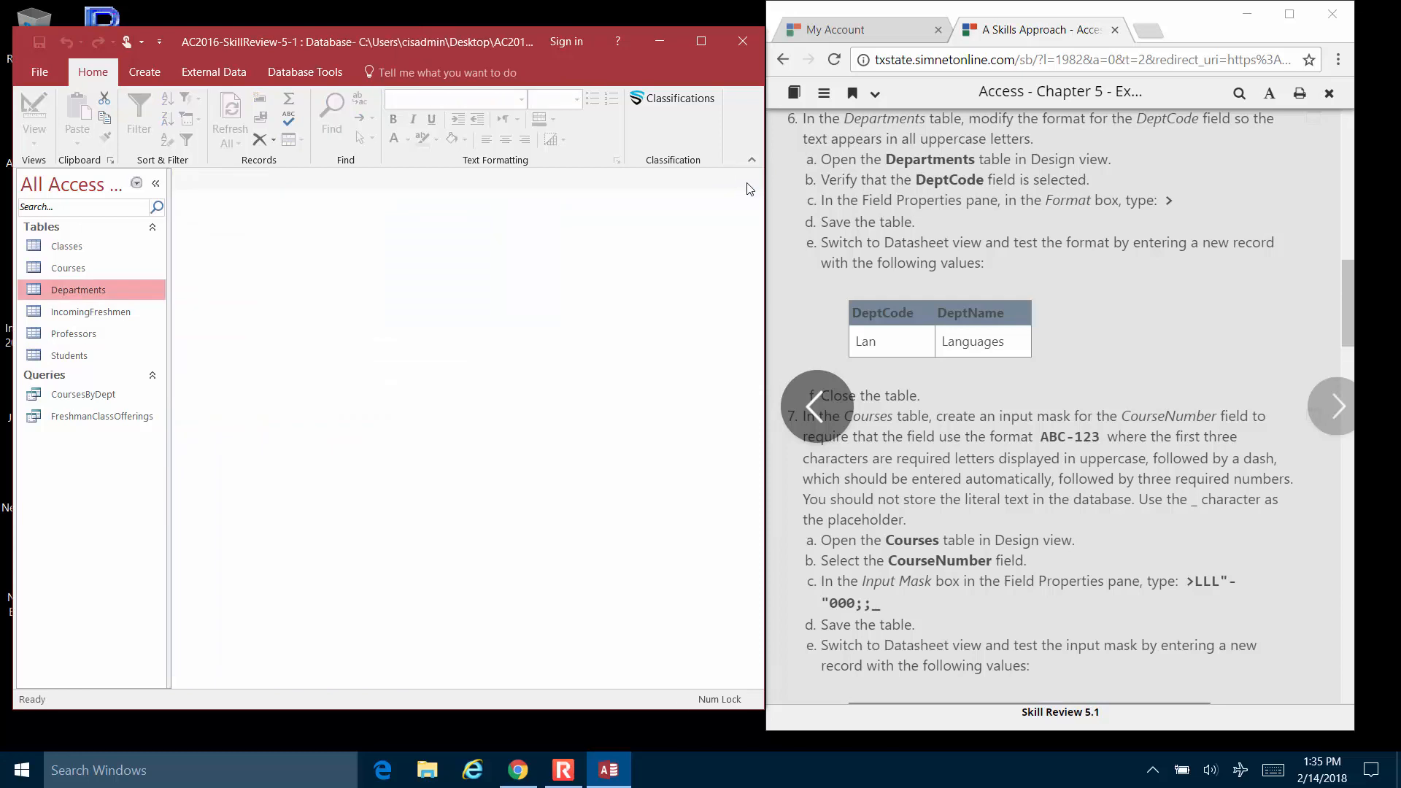
scroll(1106, 263, down, 1)
scroll(1106, 269, down, 2)
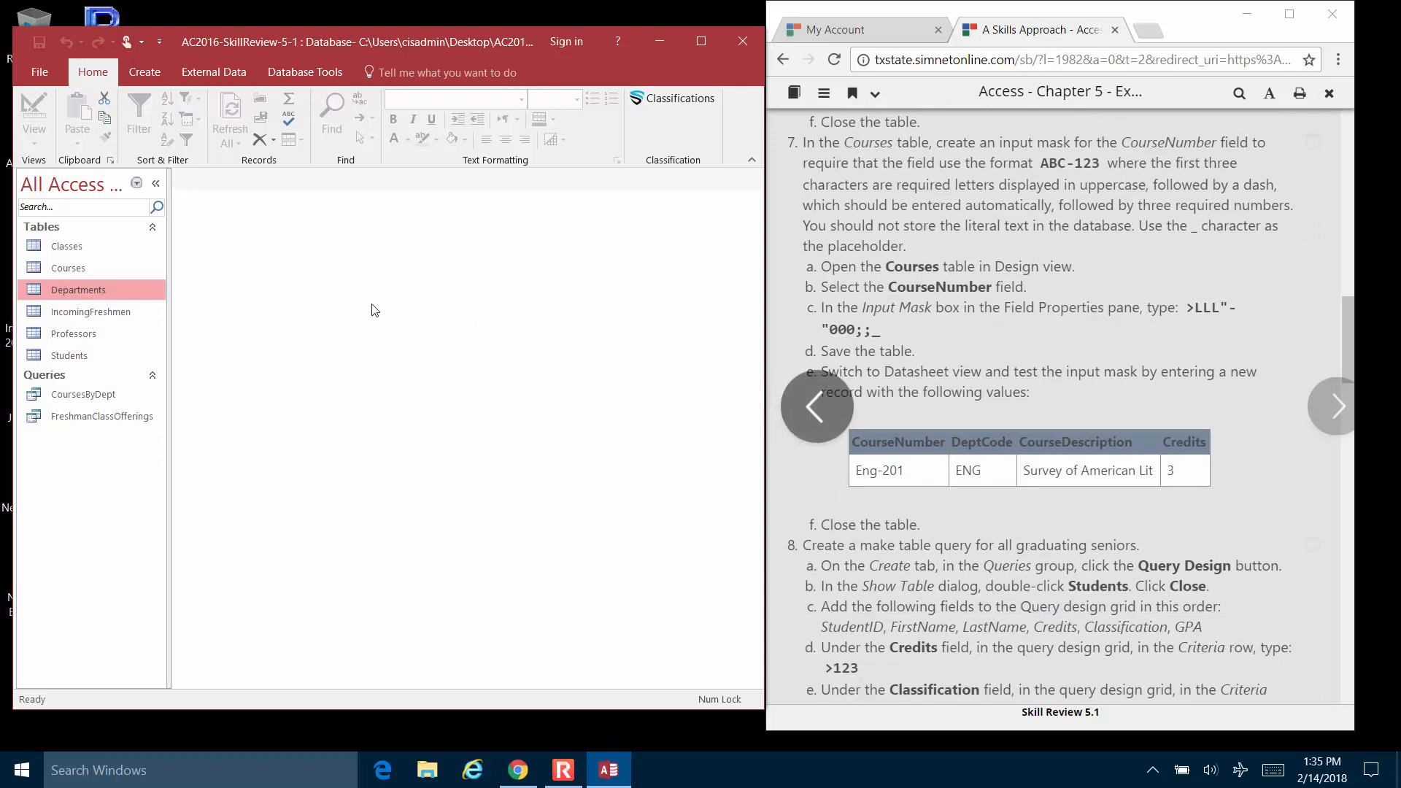
Step: Open the Courses table in Design view and go to the CourseNumber field's Input Mask property
double_click(59, 270)
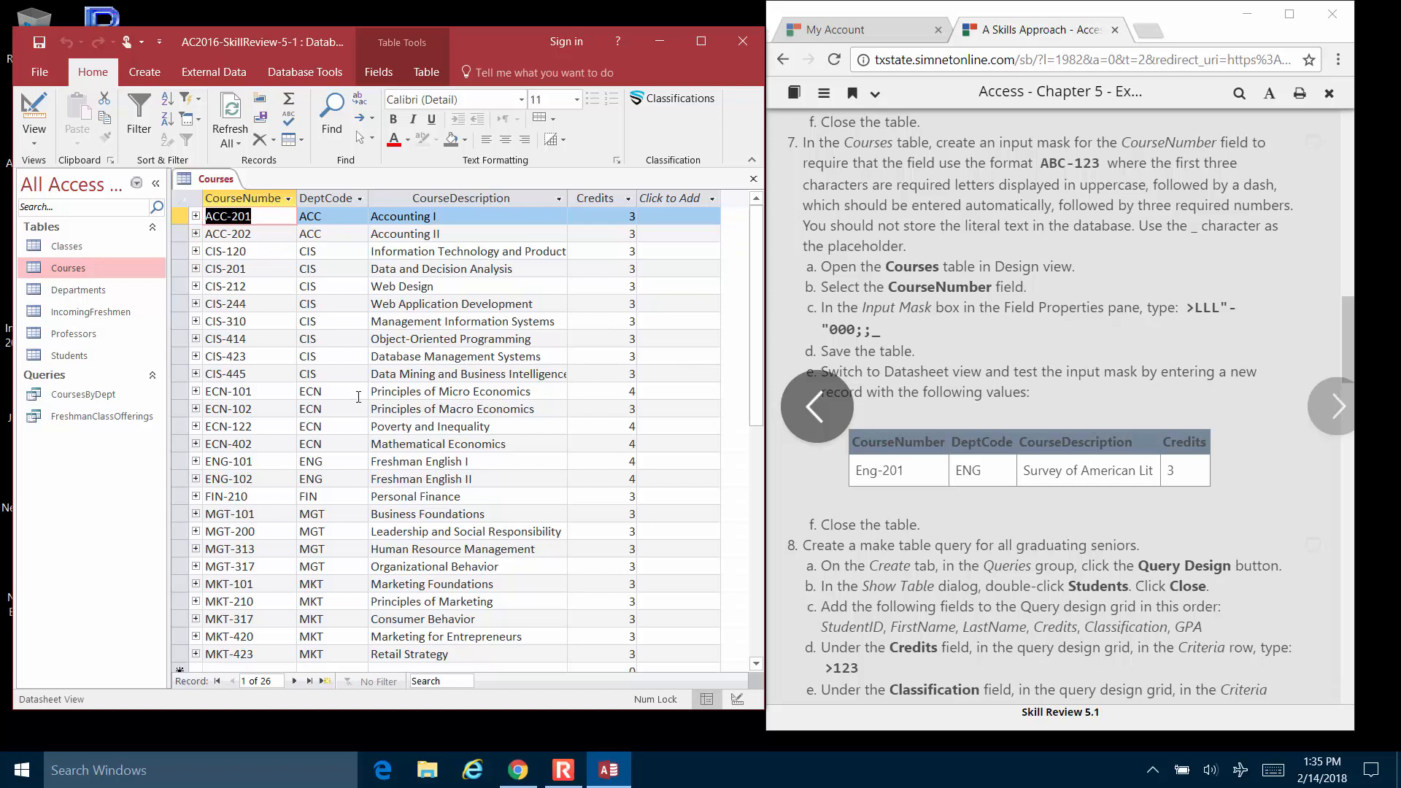
click(16, 125)
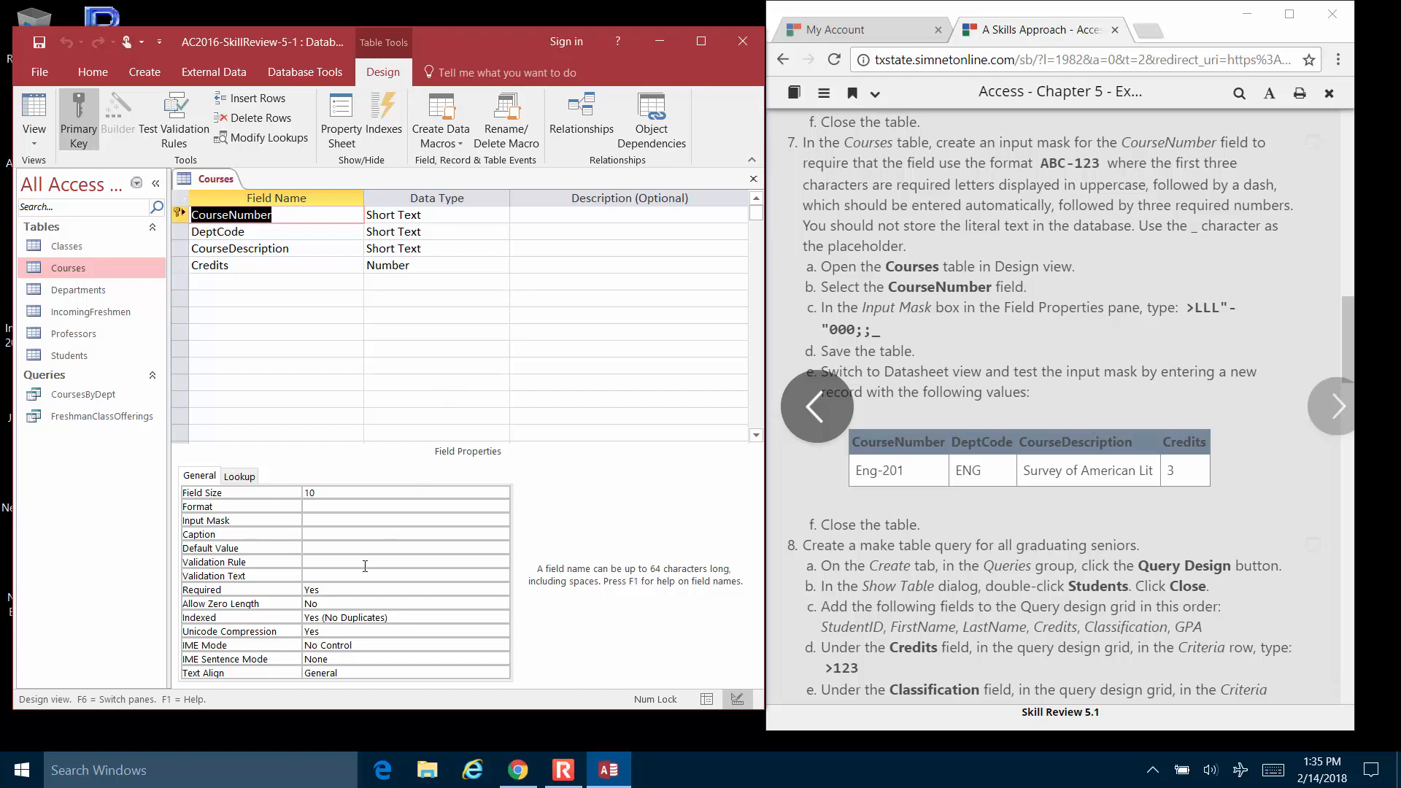
click(356, 521)
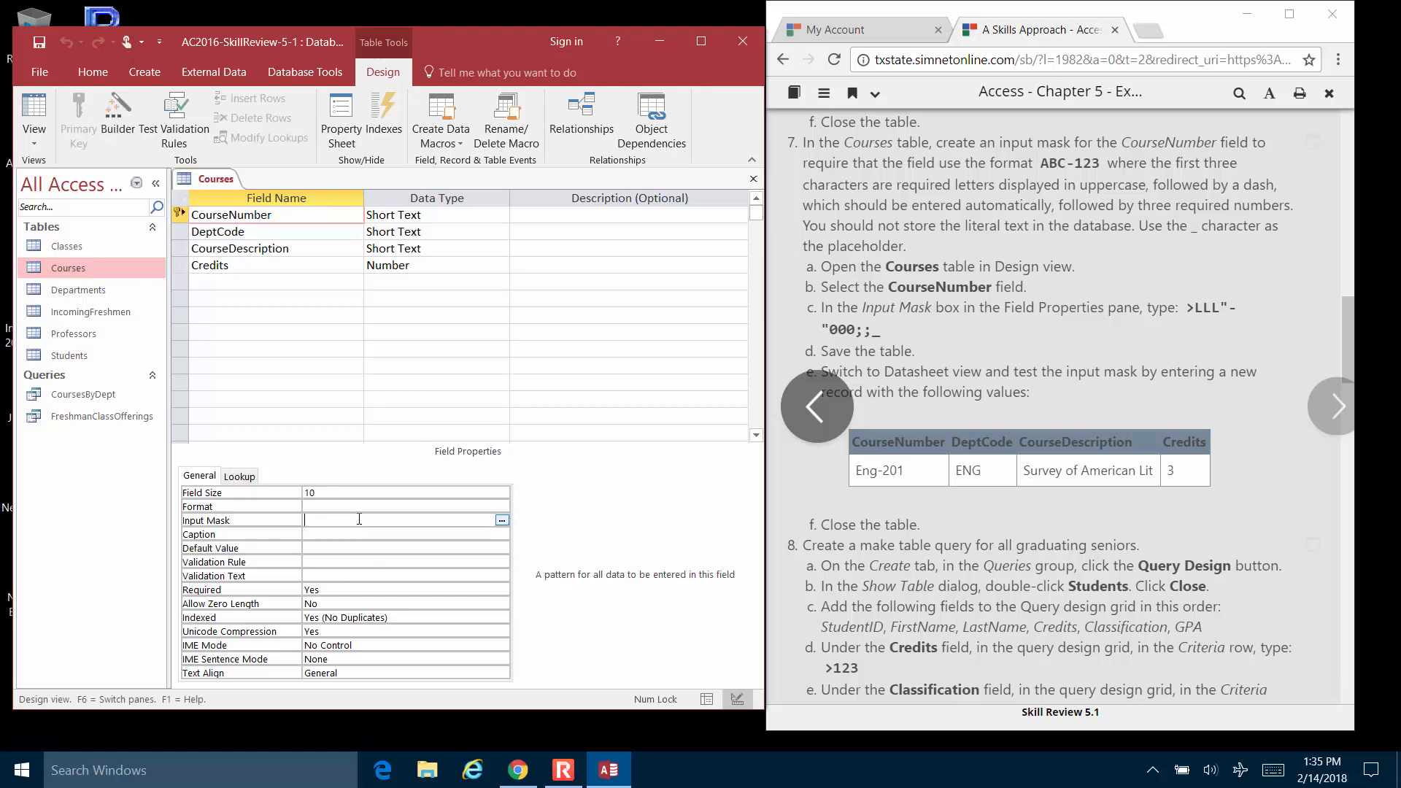
click(502, 520)
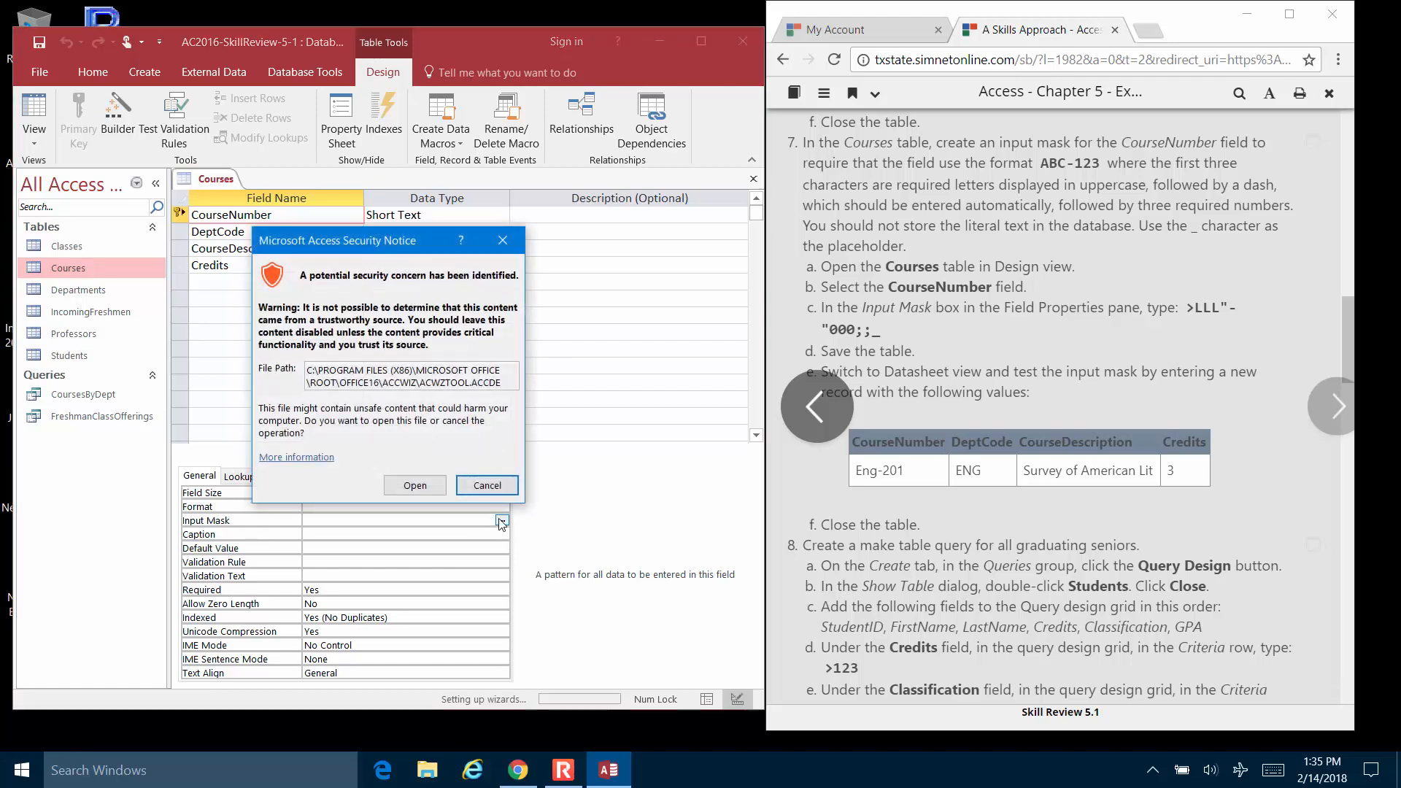
click(410, 486)
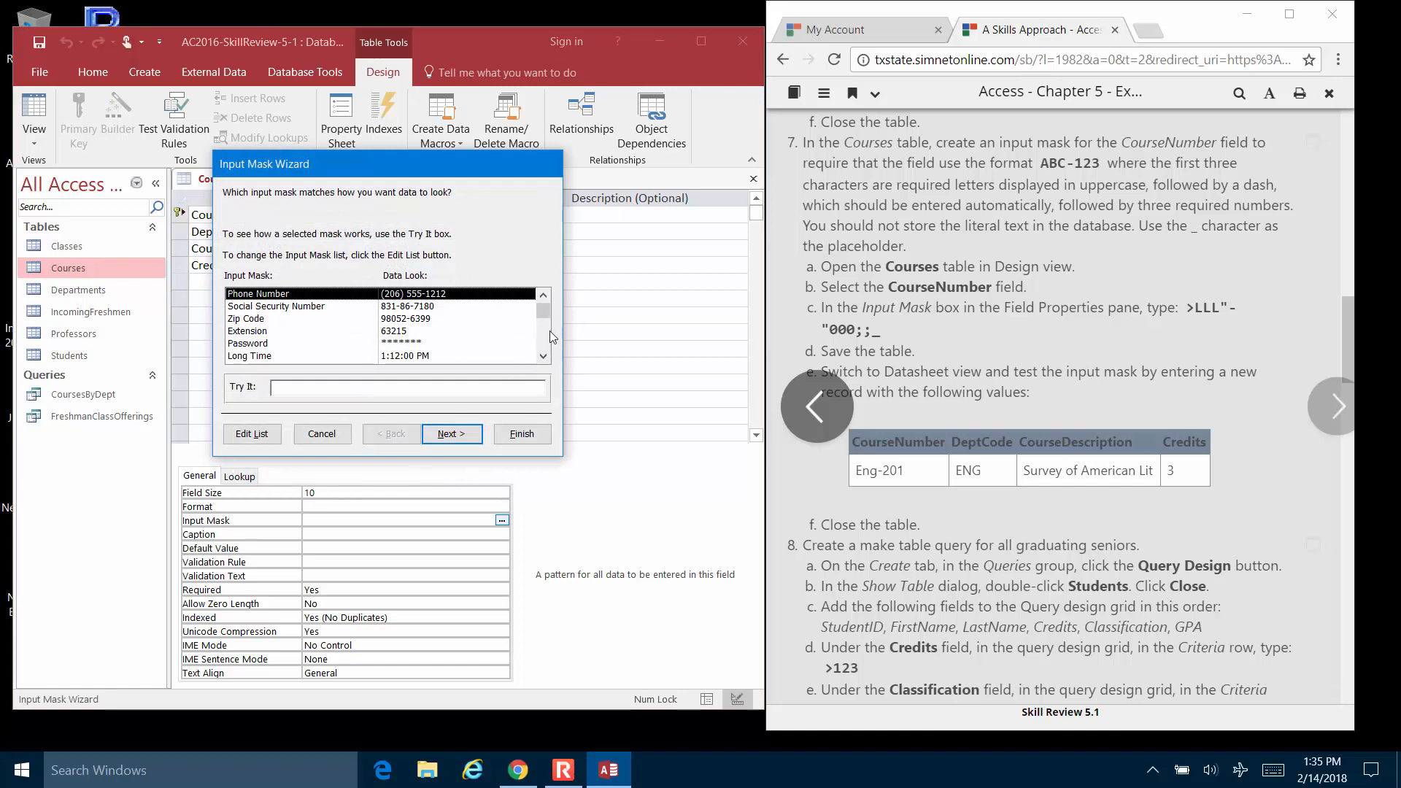
mouse_move(546, 313)
mouse_down()
mouse_move(550, 360)
mouse_move(562, 292)
mouse_up()
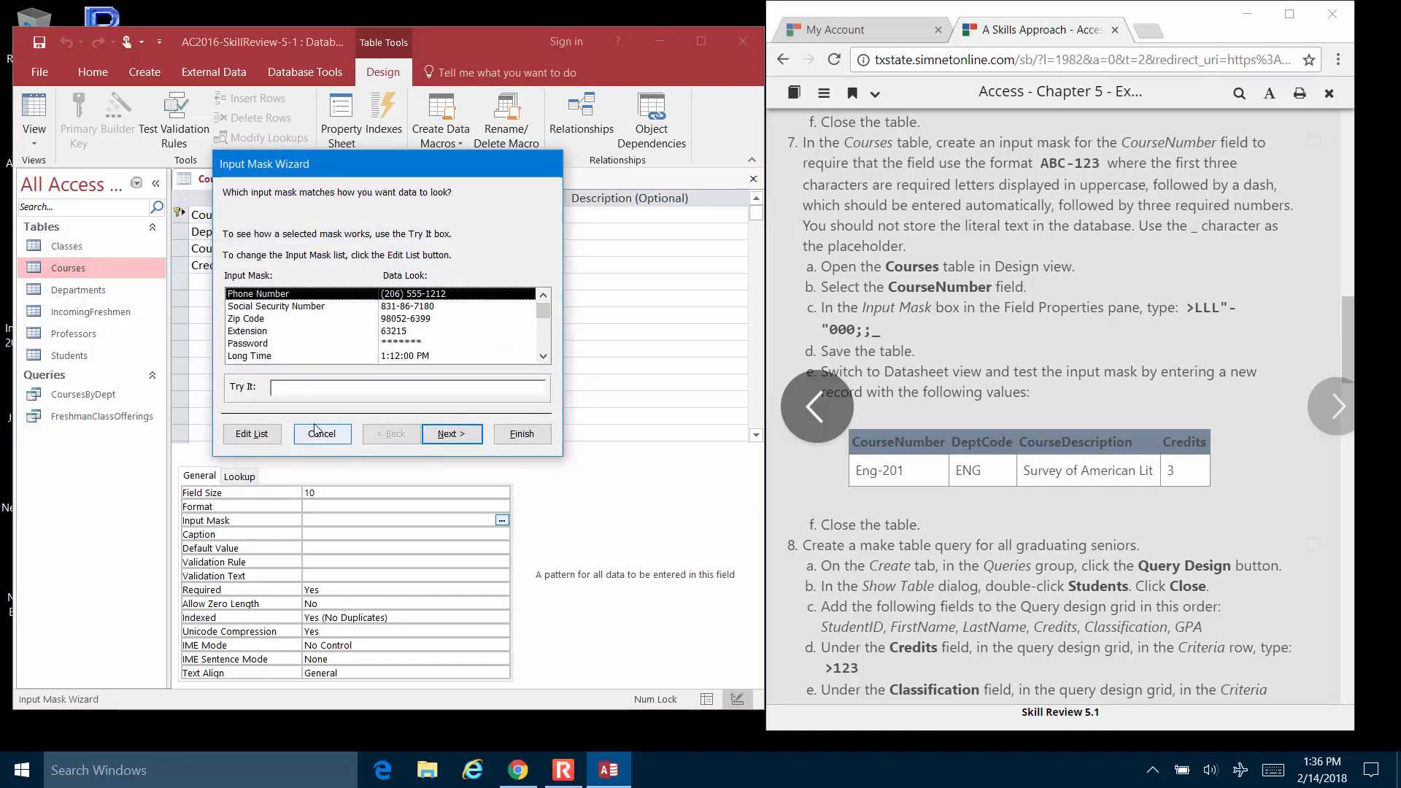
click(316, 435)
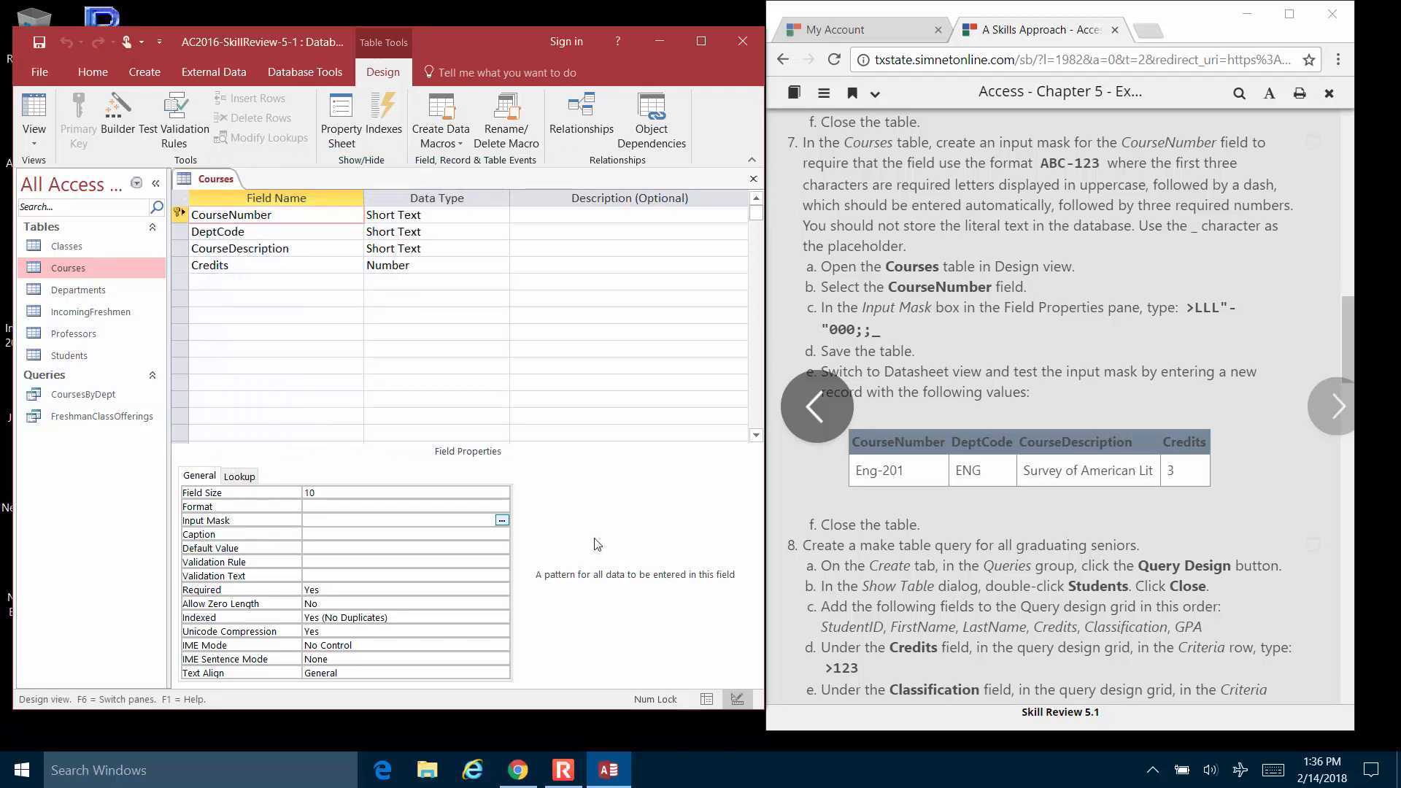
Step: Set the CourseNumber field's input mask to >LLL"-"000;;_ and save the Courses table
text(>)
text(")
text(000)
text(;;_)
click(40, 44)
Step: In Datasheet view, start a new Courses record with CourseNumber ENG-201 and DeptCode ENG
click(24, 109)
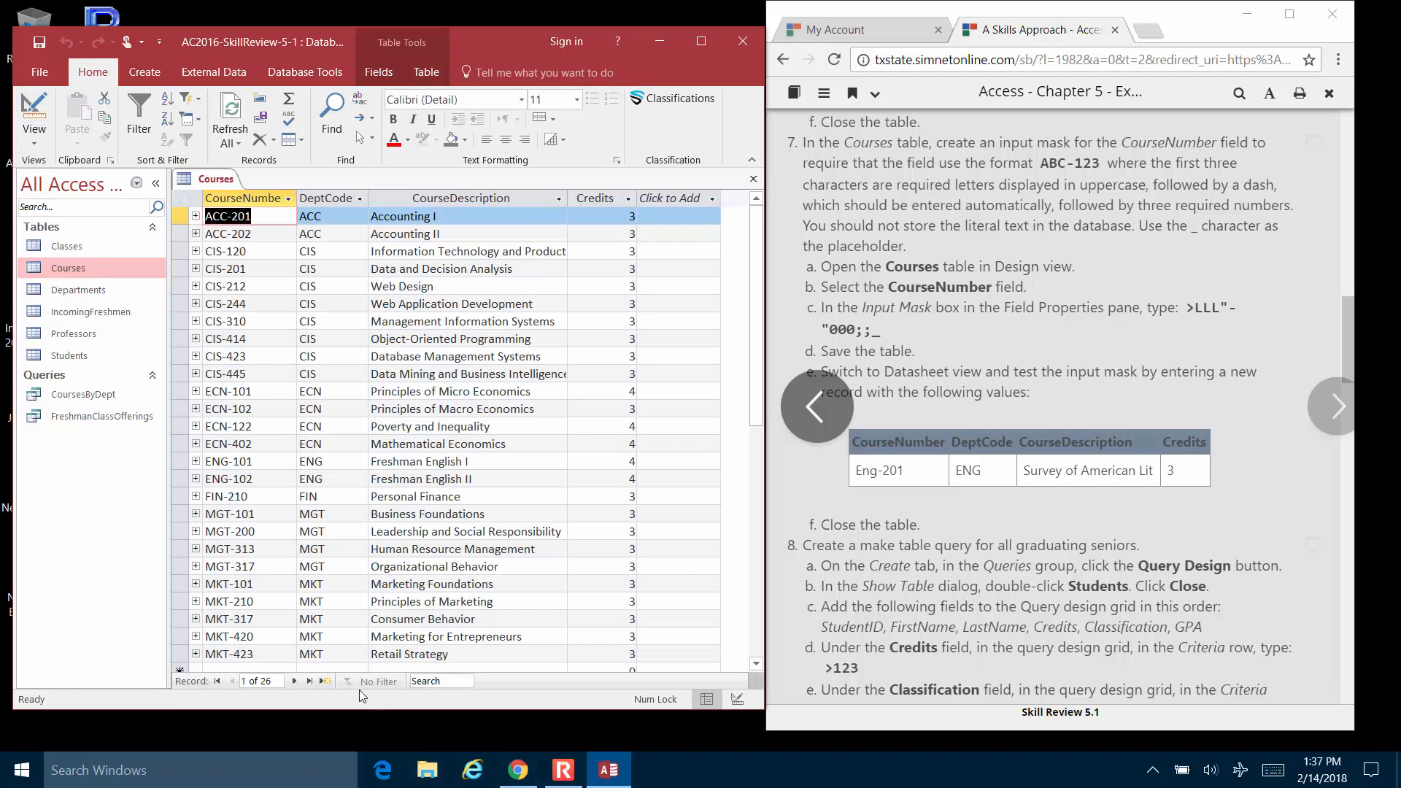
click(326, 681)
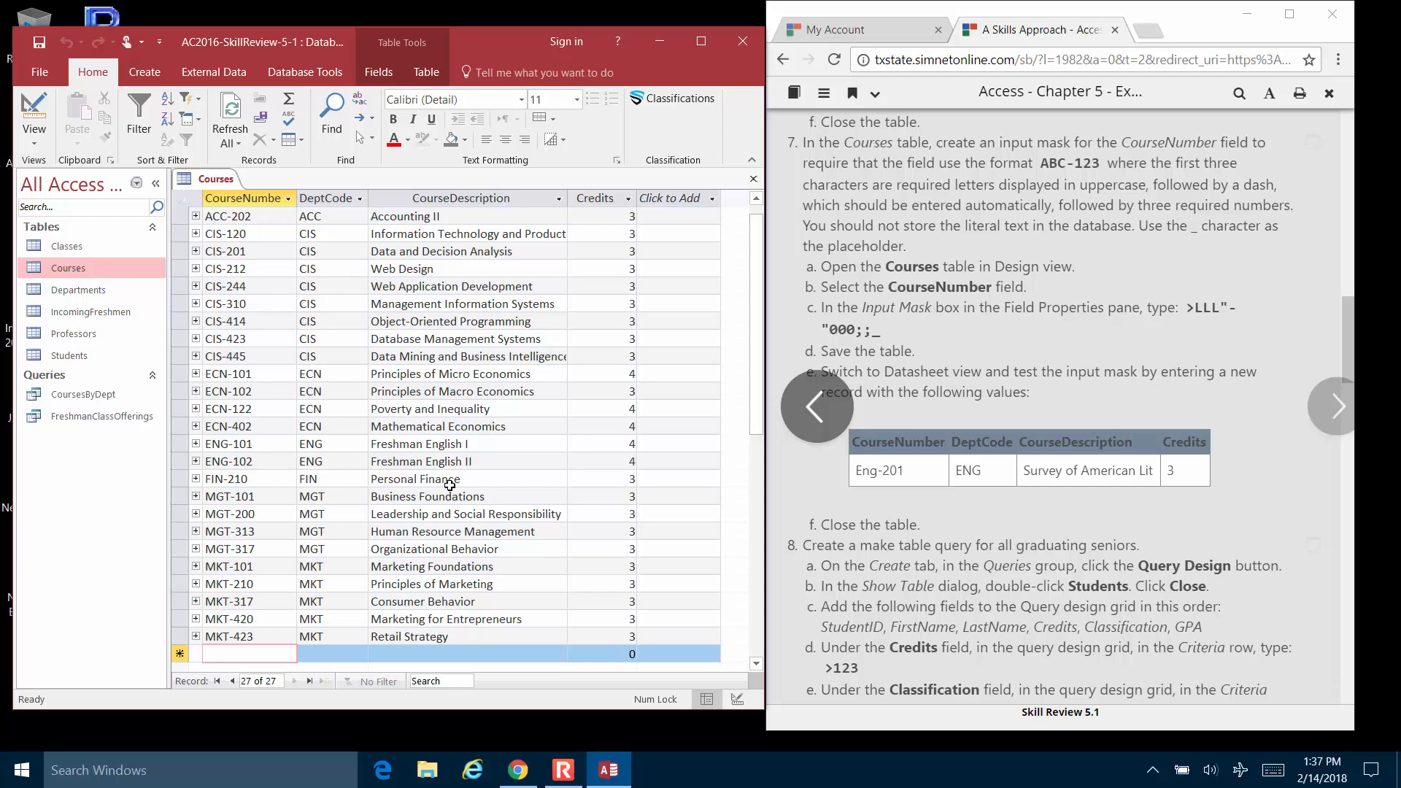
text(ENG-)
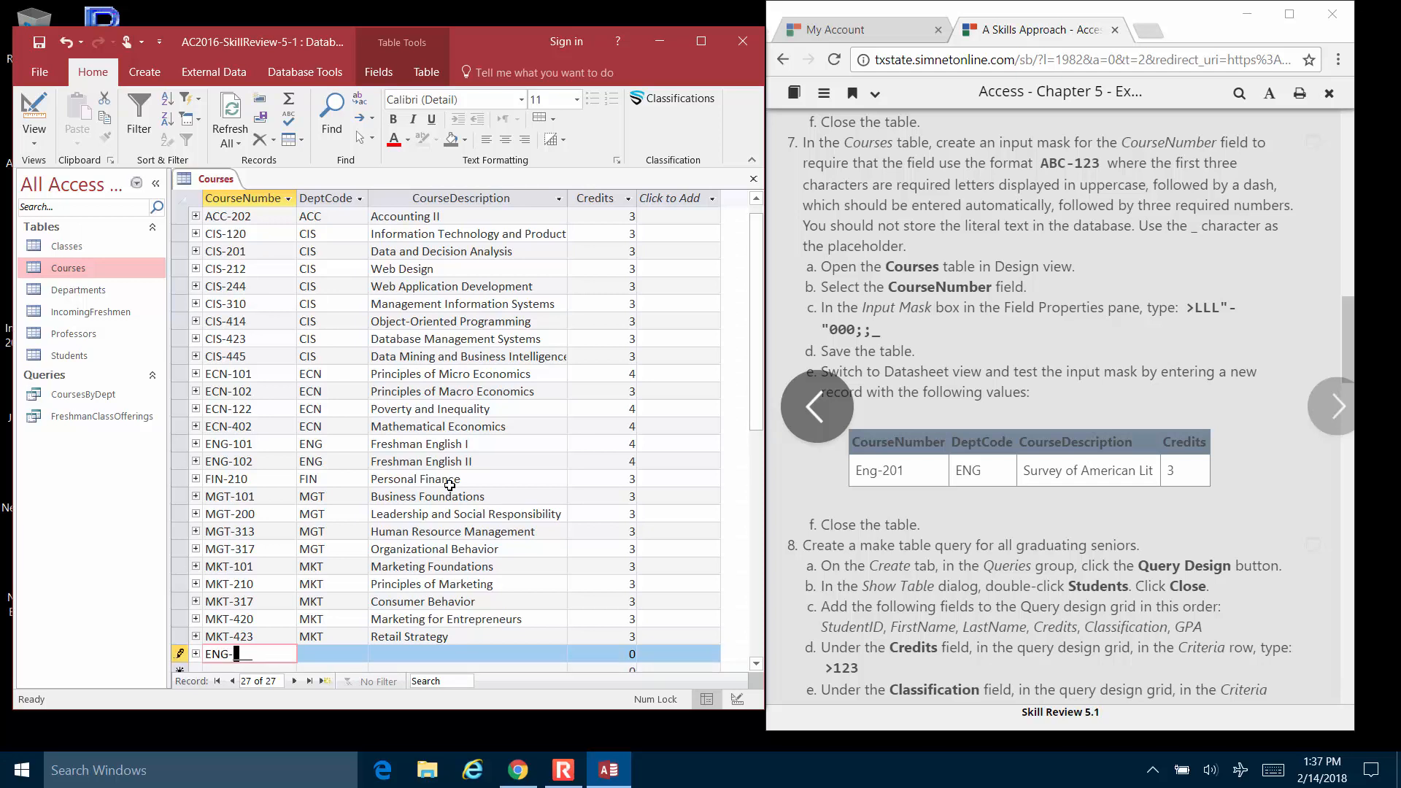
text(201)
key(Tab)
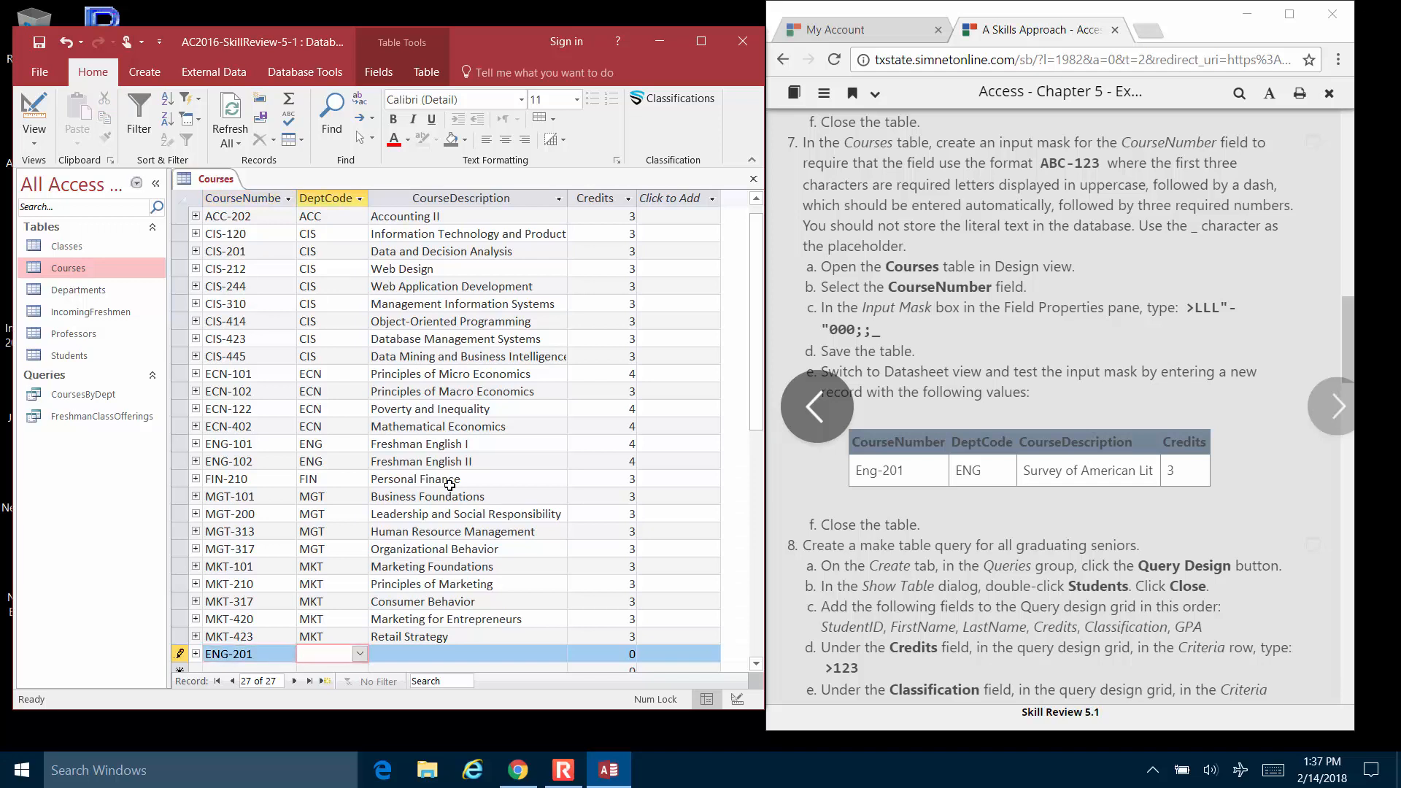
text(ENG)
key(Tab)
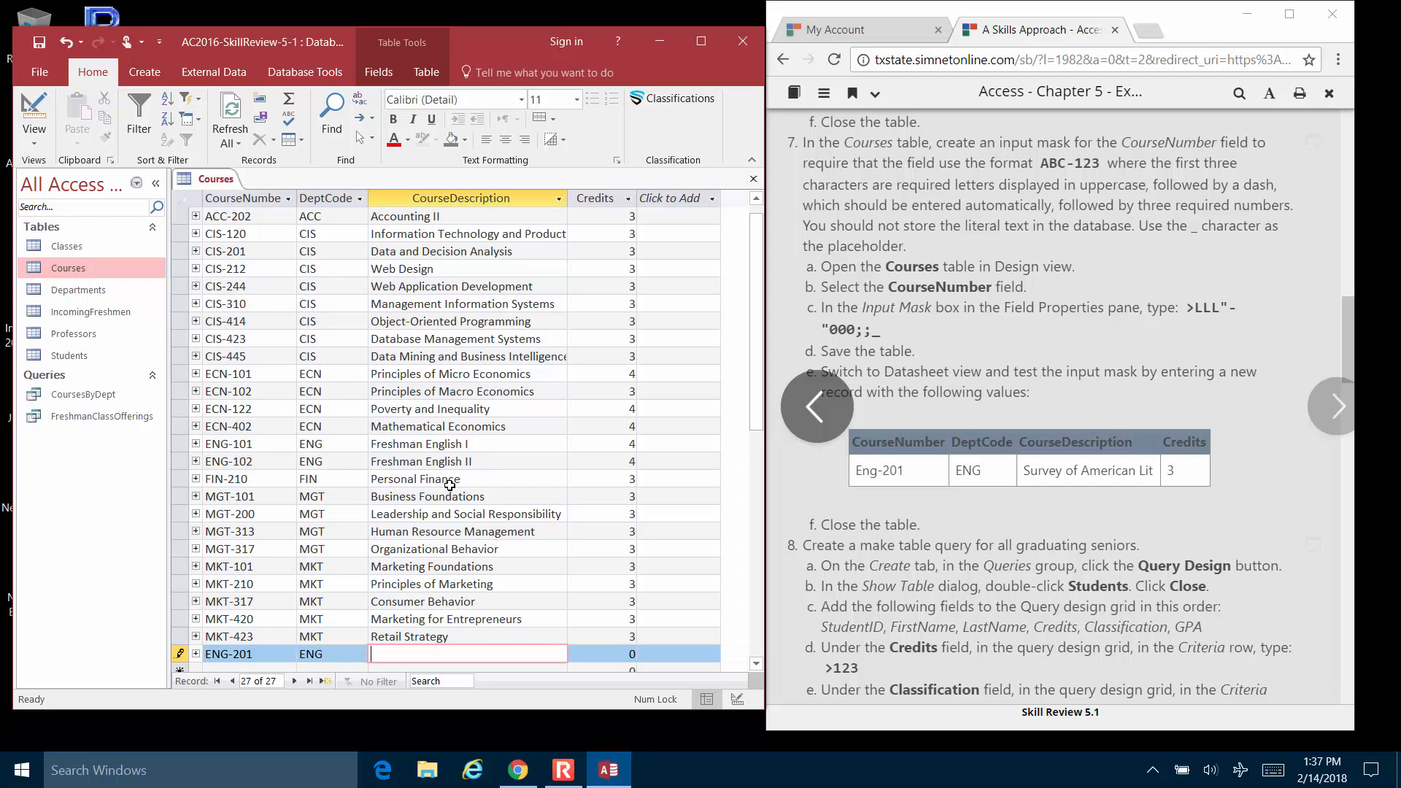
Step: Complete the ENG-201 record with CourseDescription Survey of American Lit and Credits 3, and close the table
text(Survey)
text( of American )
text(Lot)
key(BackSpace)
key(BackSpace)
text(it)
key(Tab)
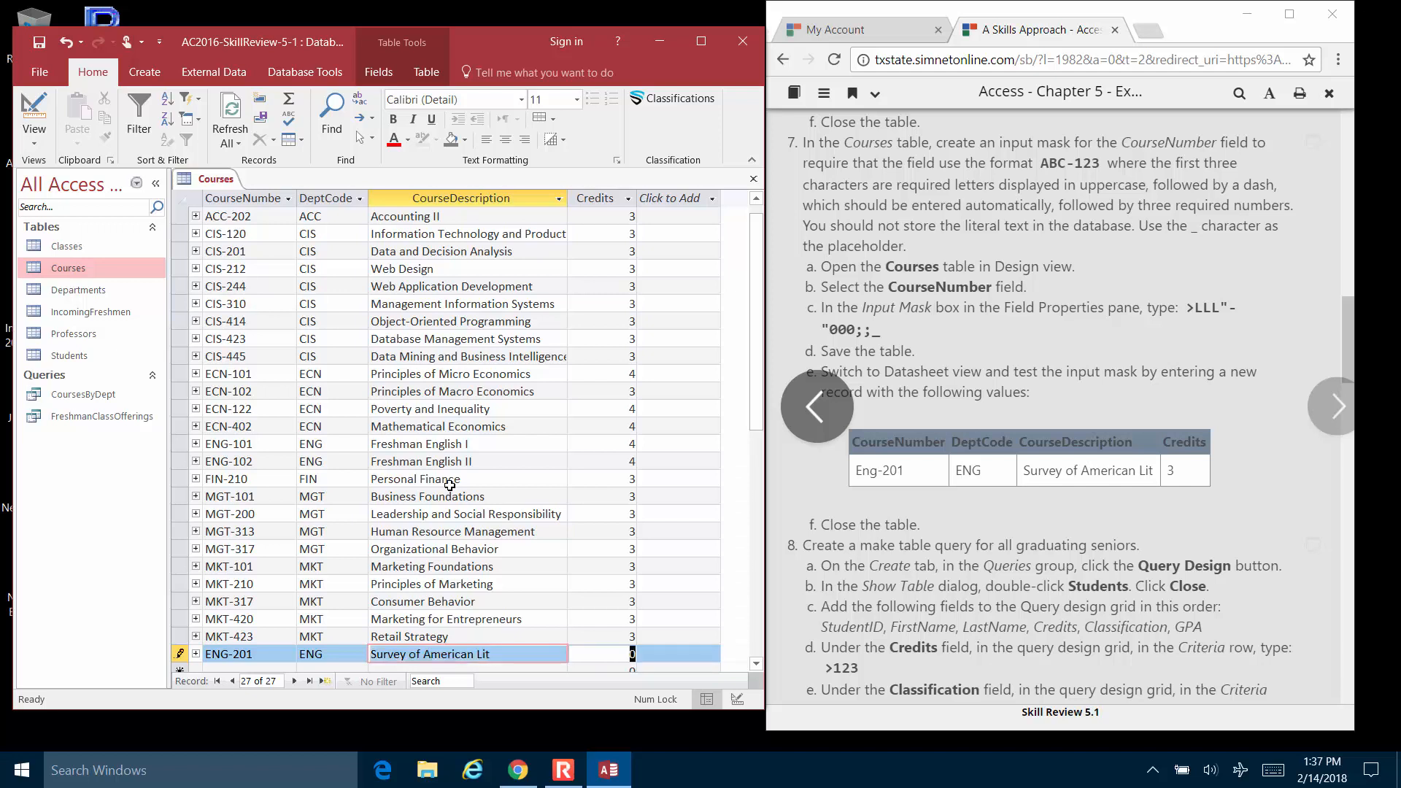
text(3)
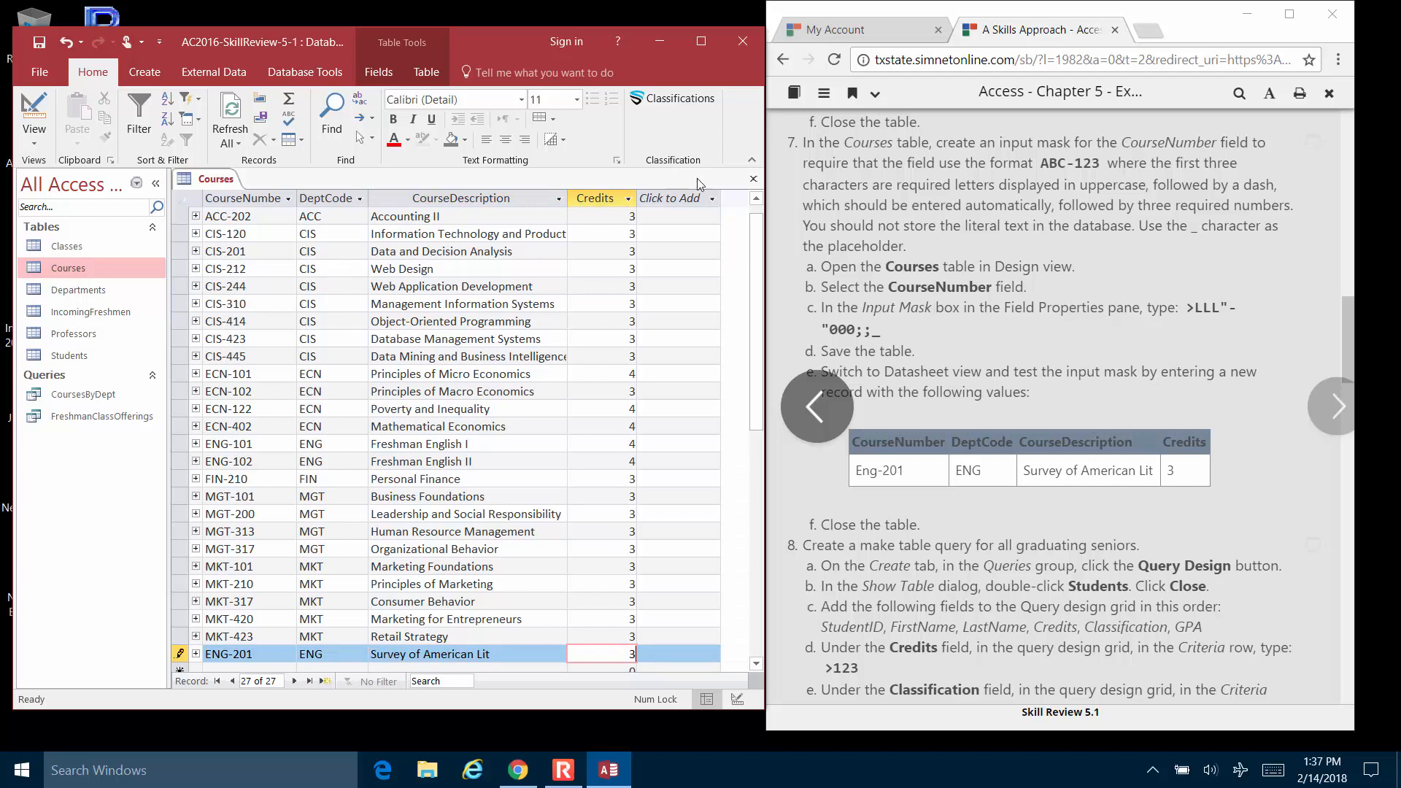
click(754, 180)
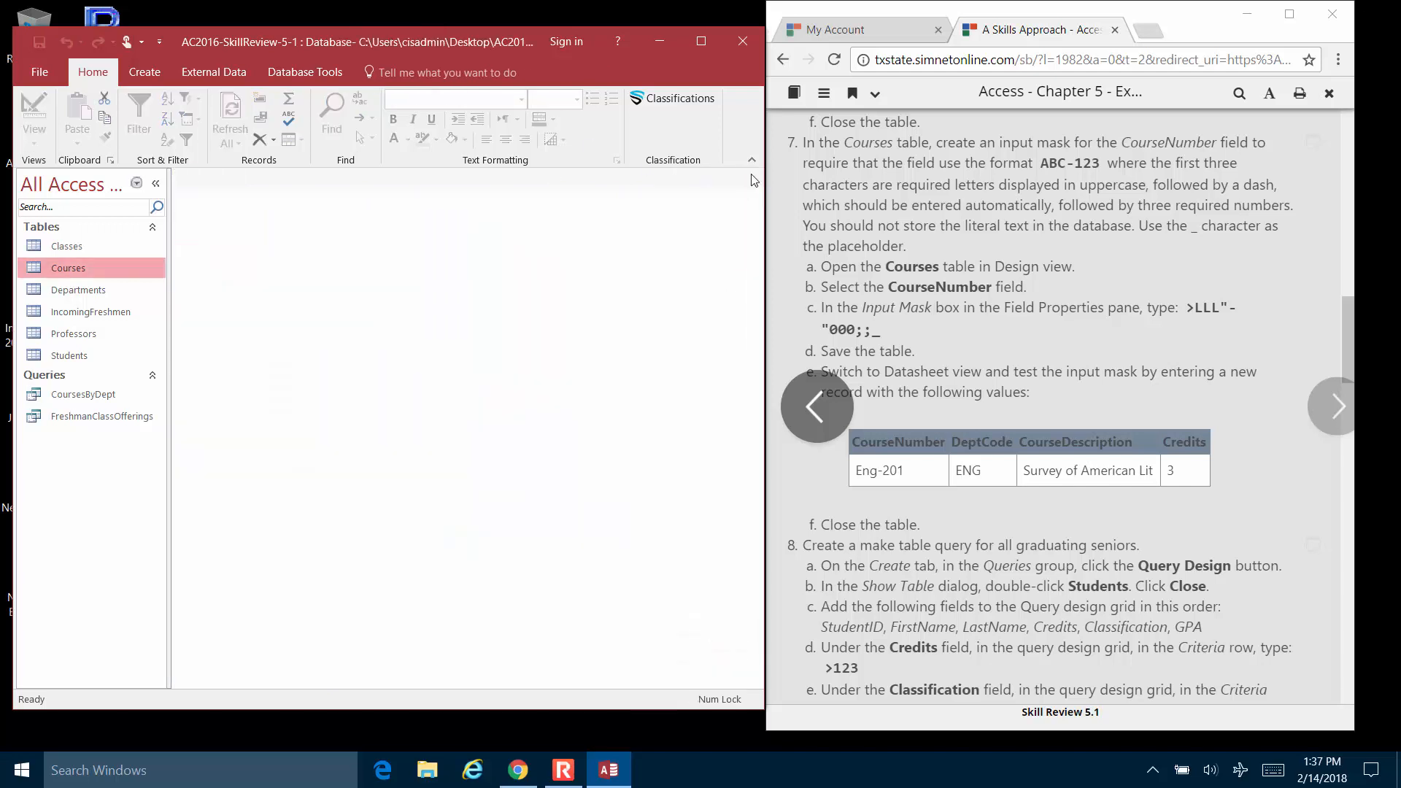
Step: Reopen the Courses table to check for the ENG-201 record, and close it
double_click(78, 270)
scroll(475, 416, down, 7)
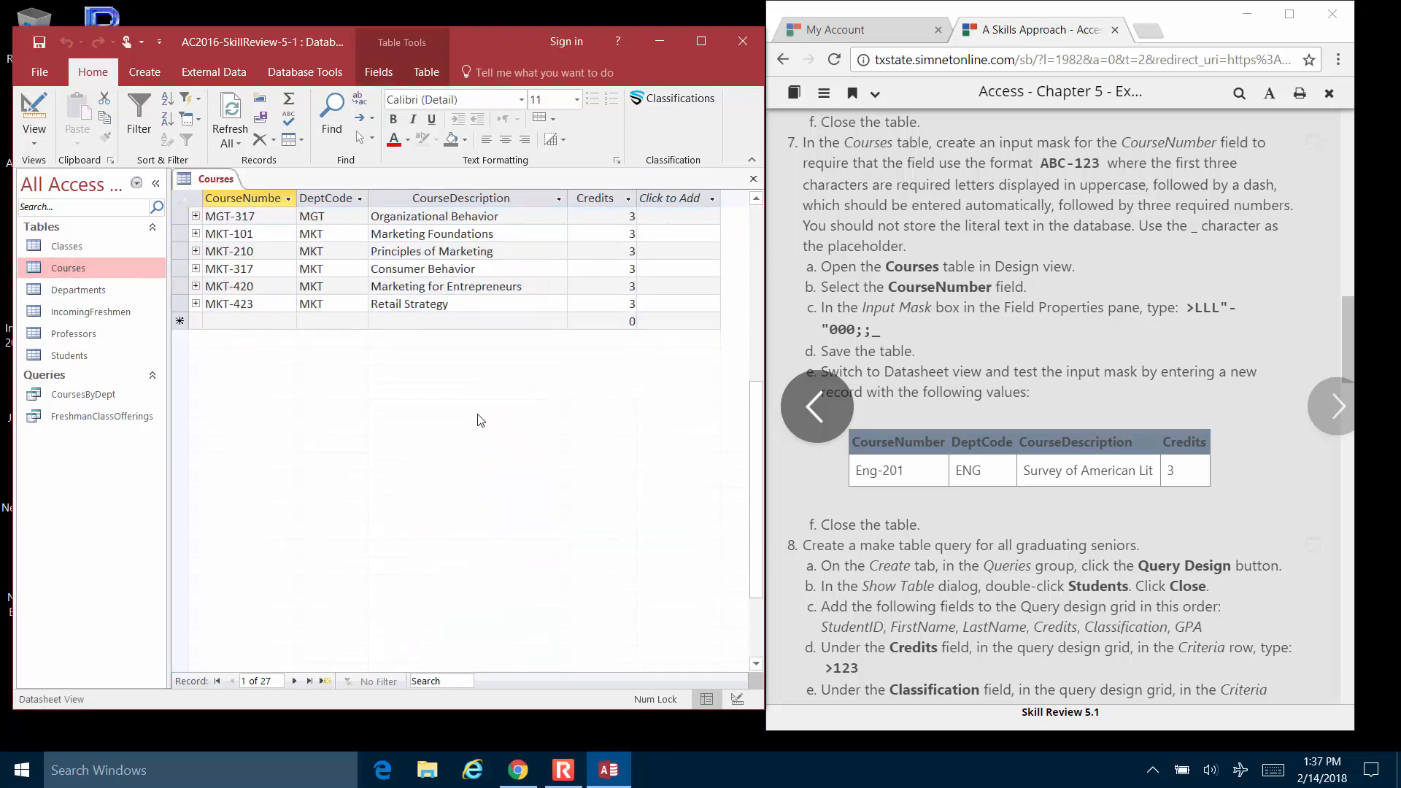
scroll(481, 424, up, 5)
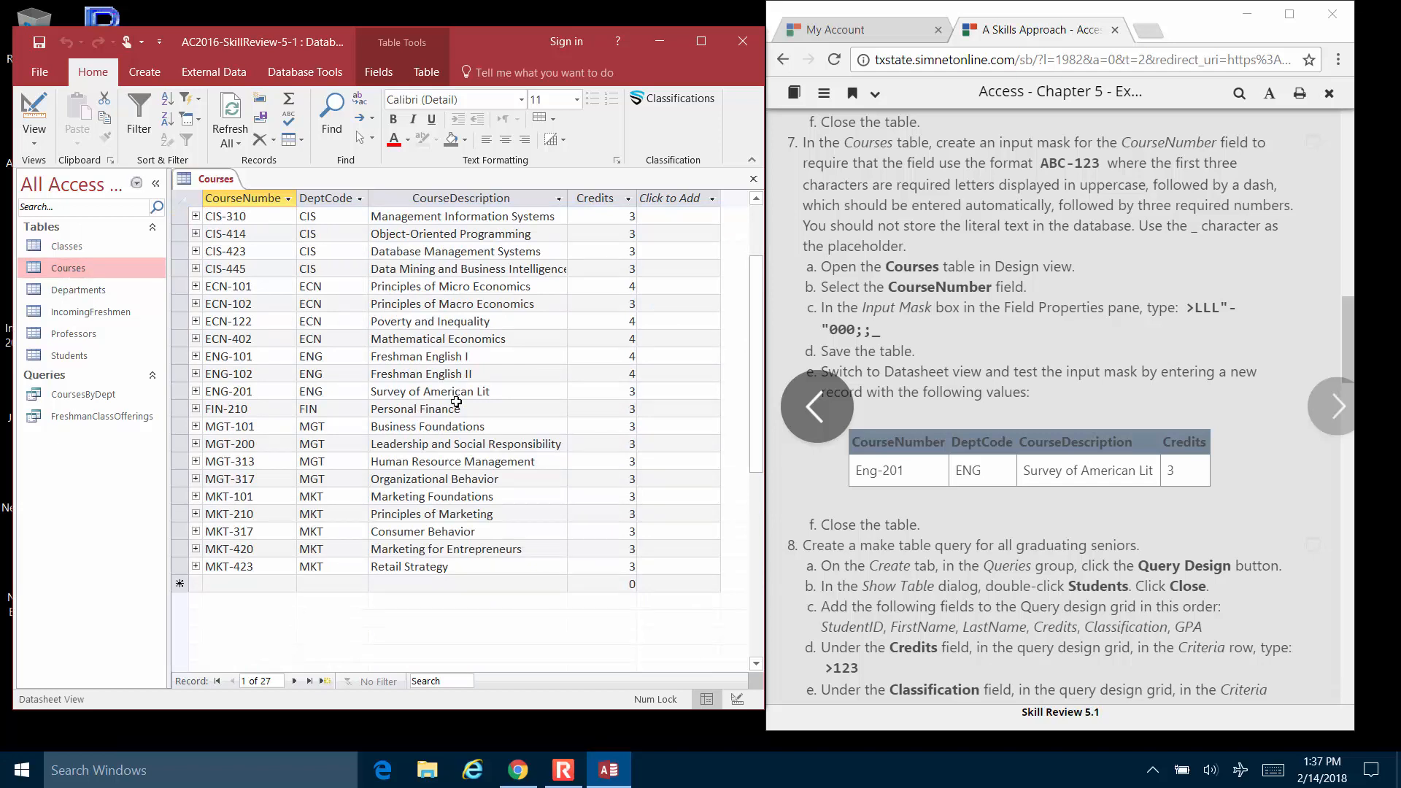
click(754, 182)
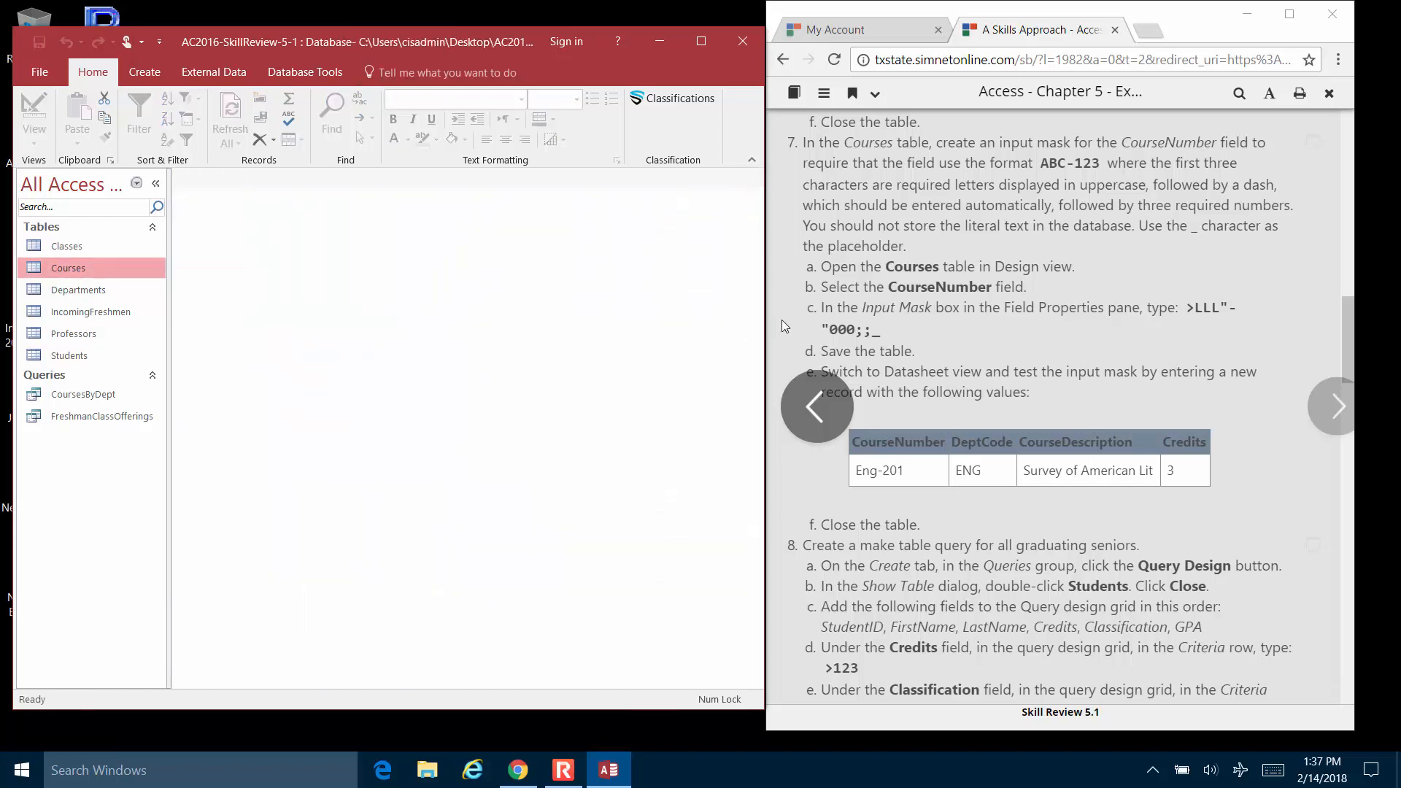
Step: Create a new query in Design view based on the Students table and enlarge its field list to show all fields
scroll(1027, 448, down, 5)
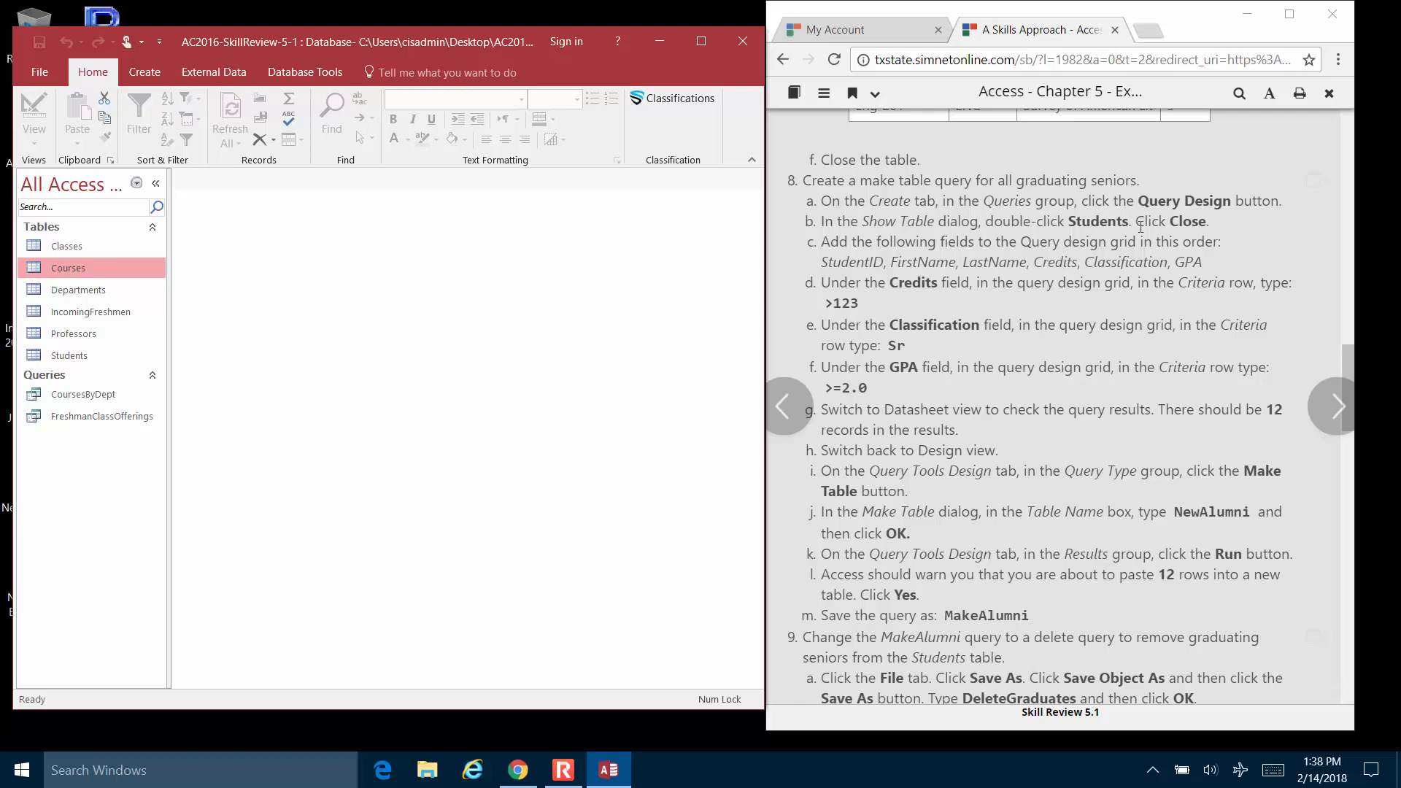
click(156, 79)
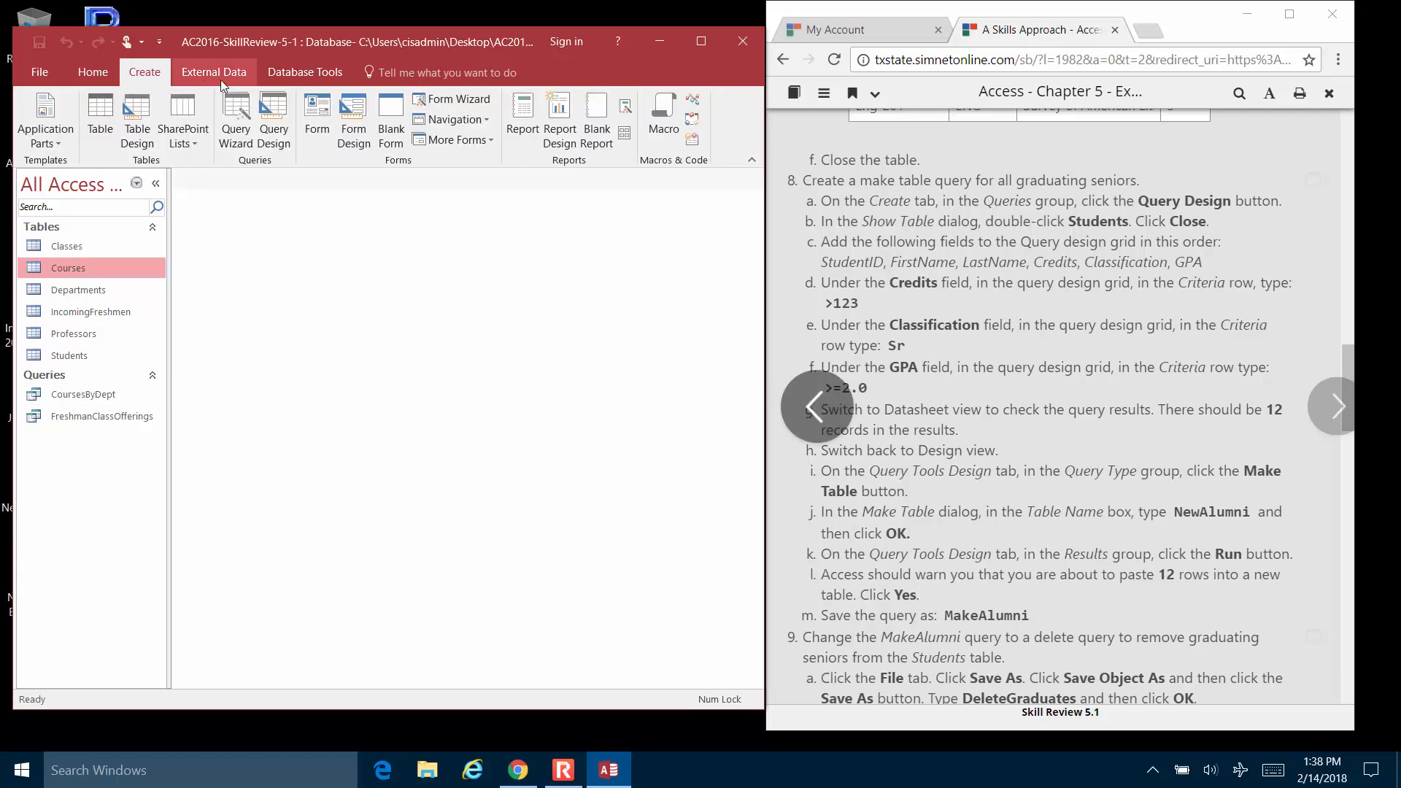
click(270, 111)
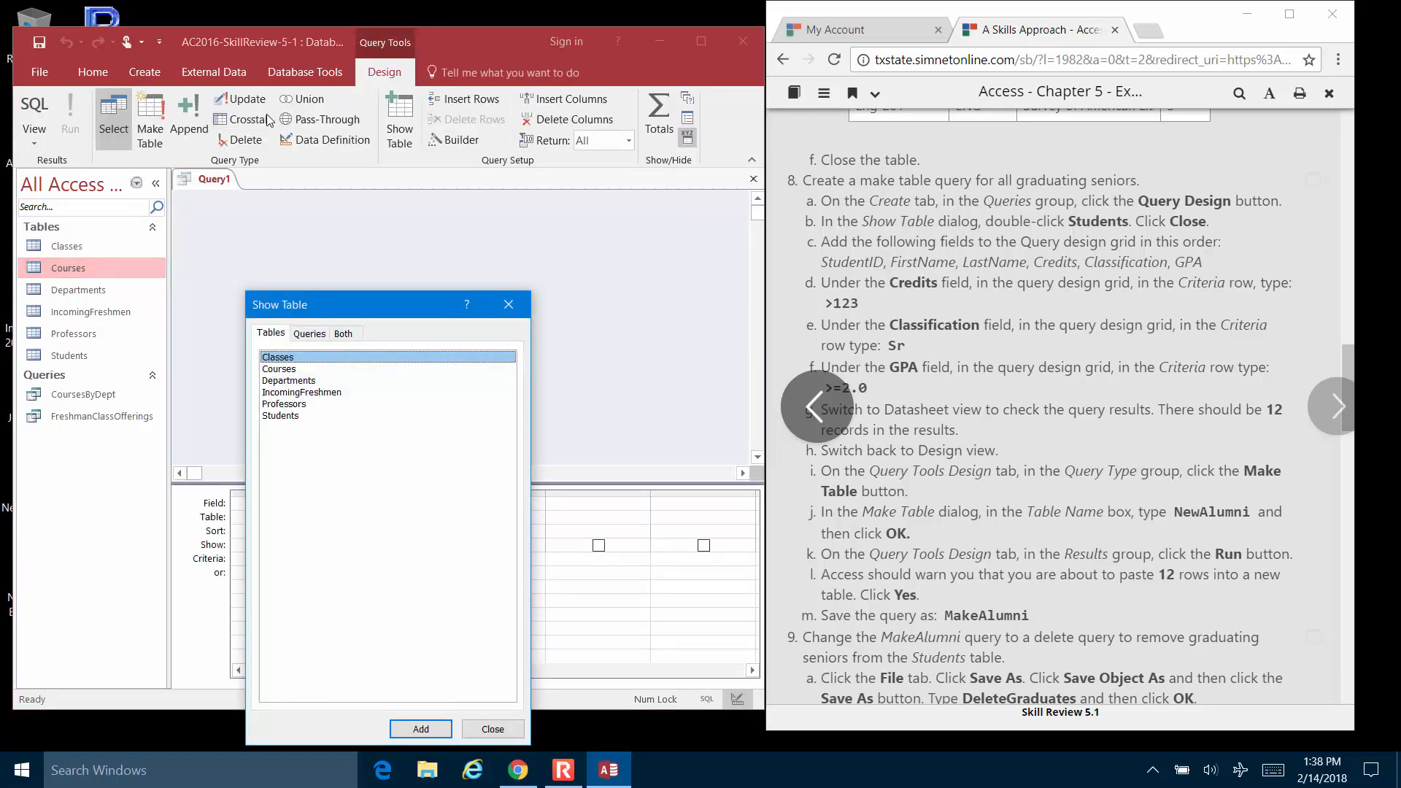
double_click(294, 416)
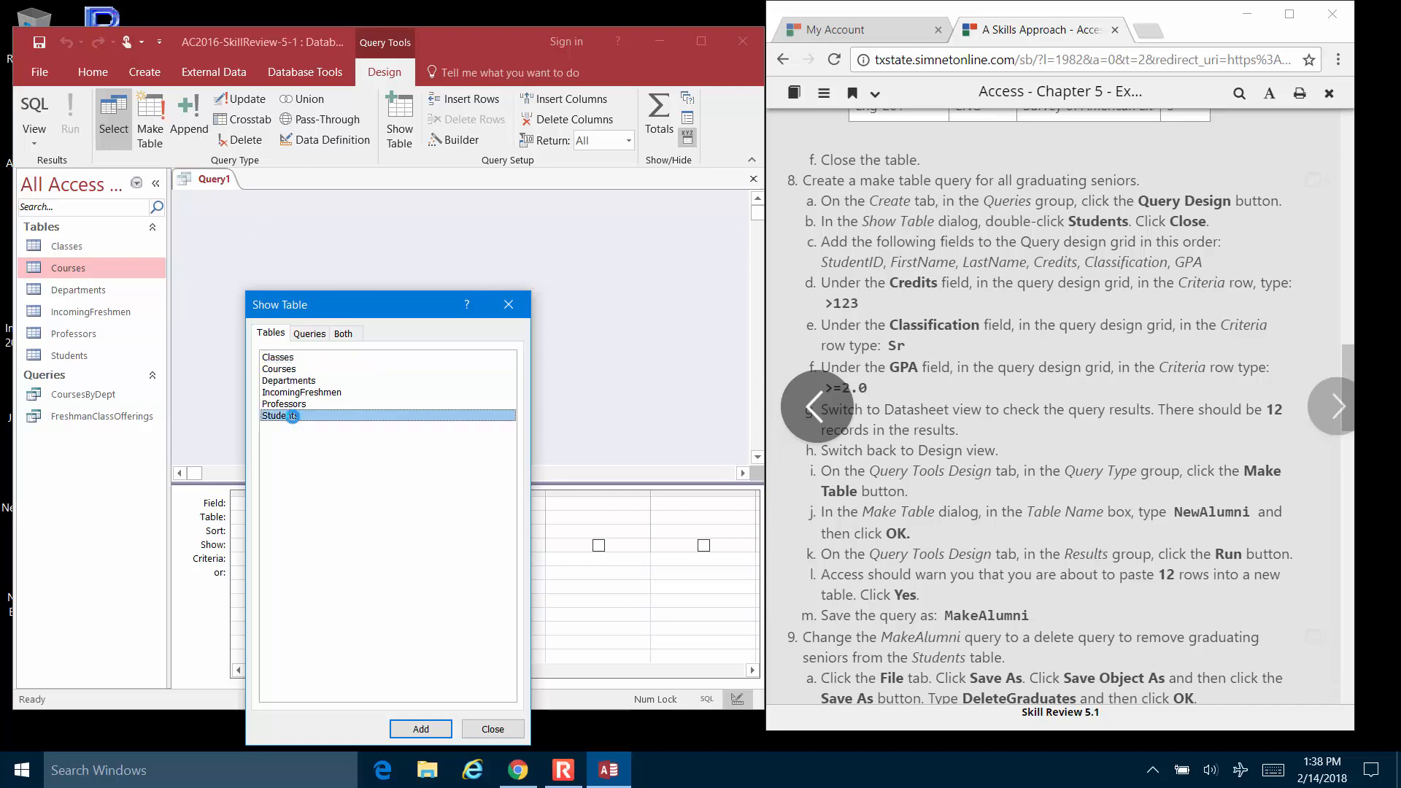
click(492, 729)
drag(326, 330, 319, 410)
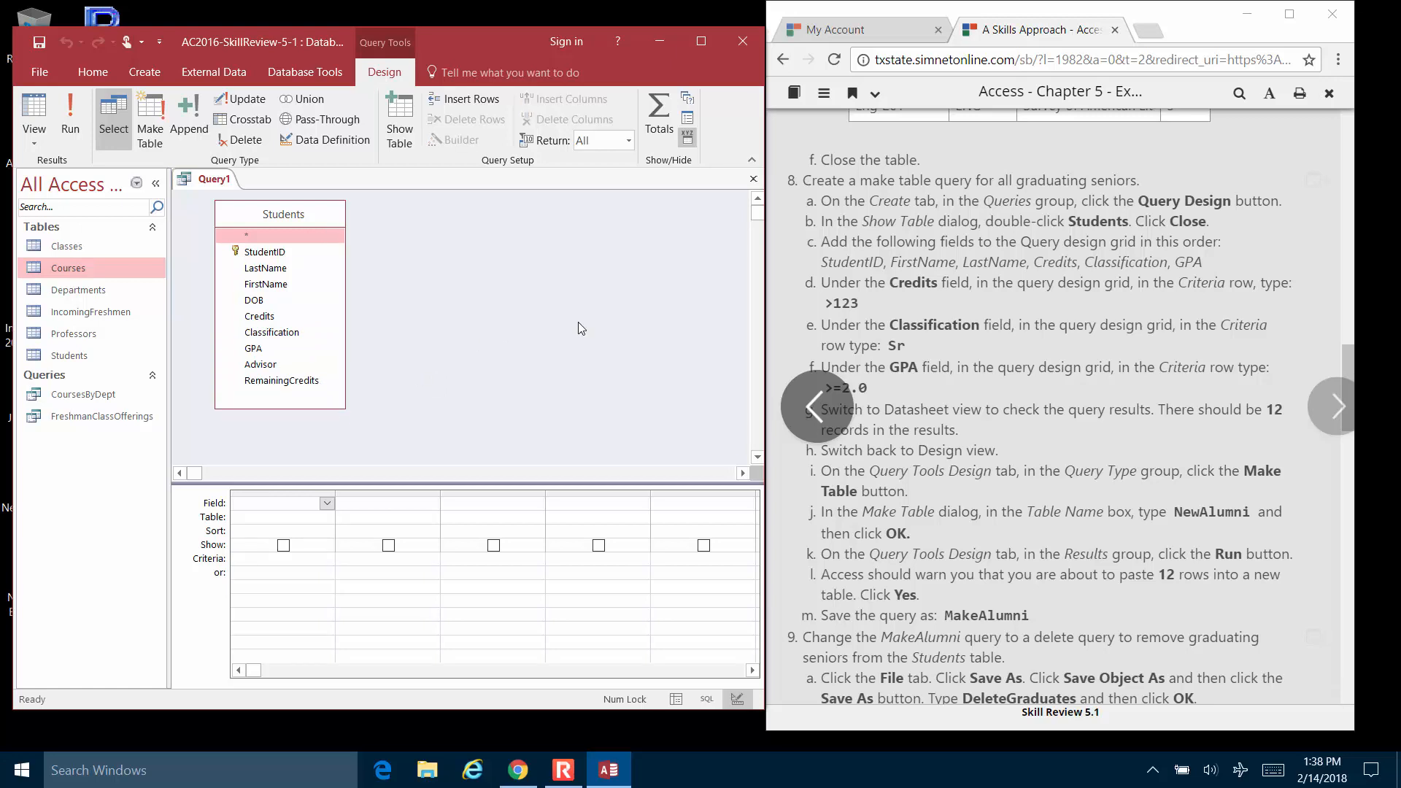
Step: Add the StudentID, FirstName, LastName, Credits, Classification and GPA fields from Students to the query grid, in that order
double_click(259, 252)
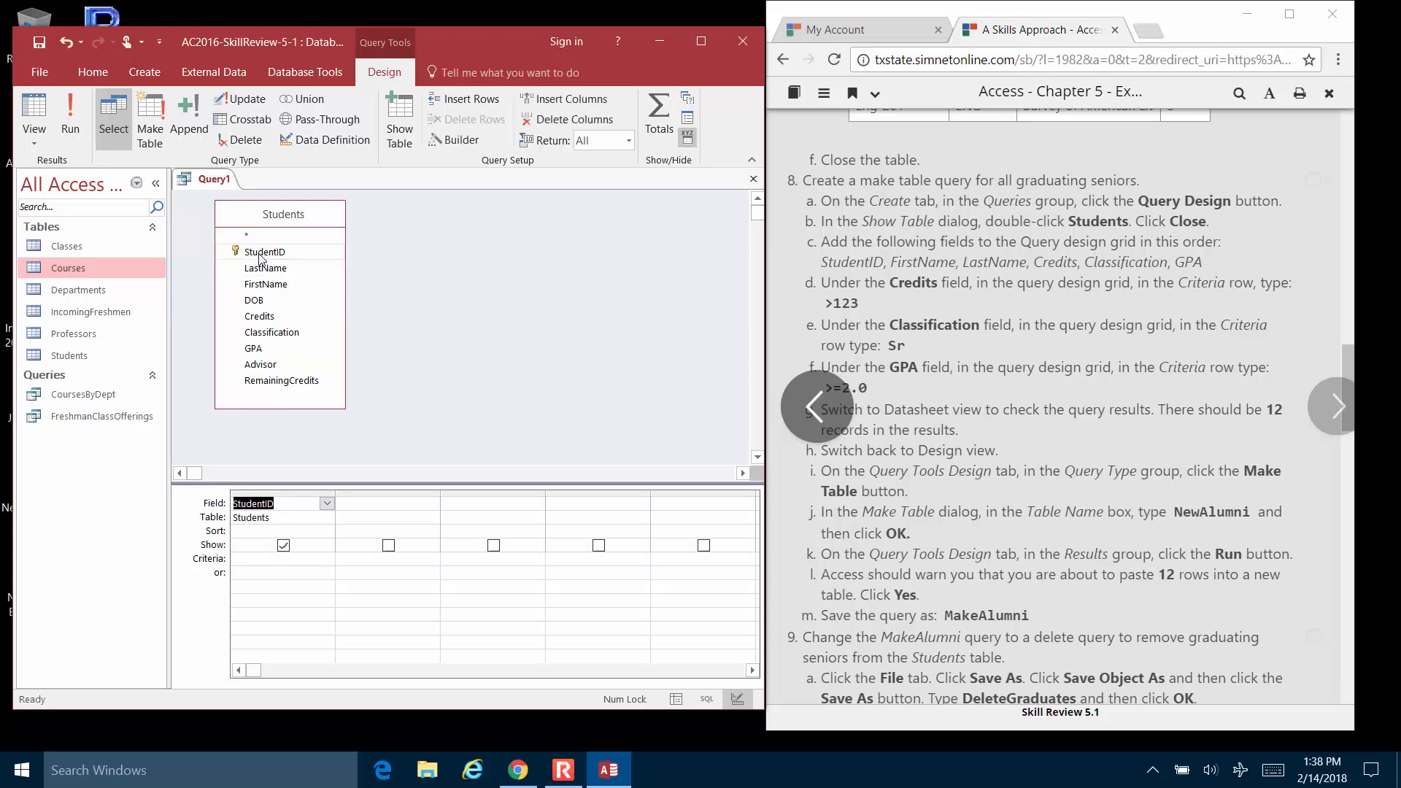
double_click(256, 285)
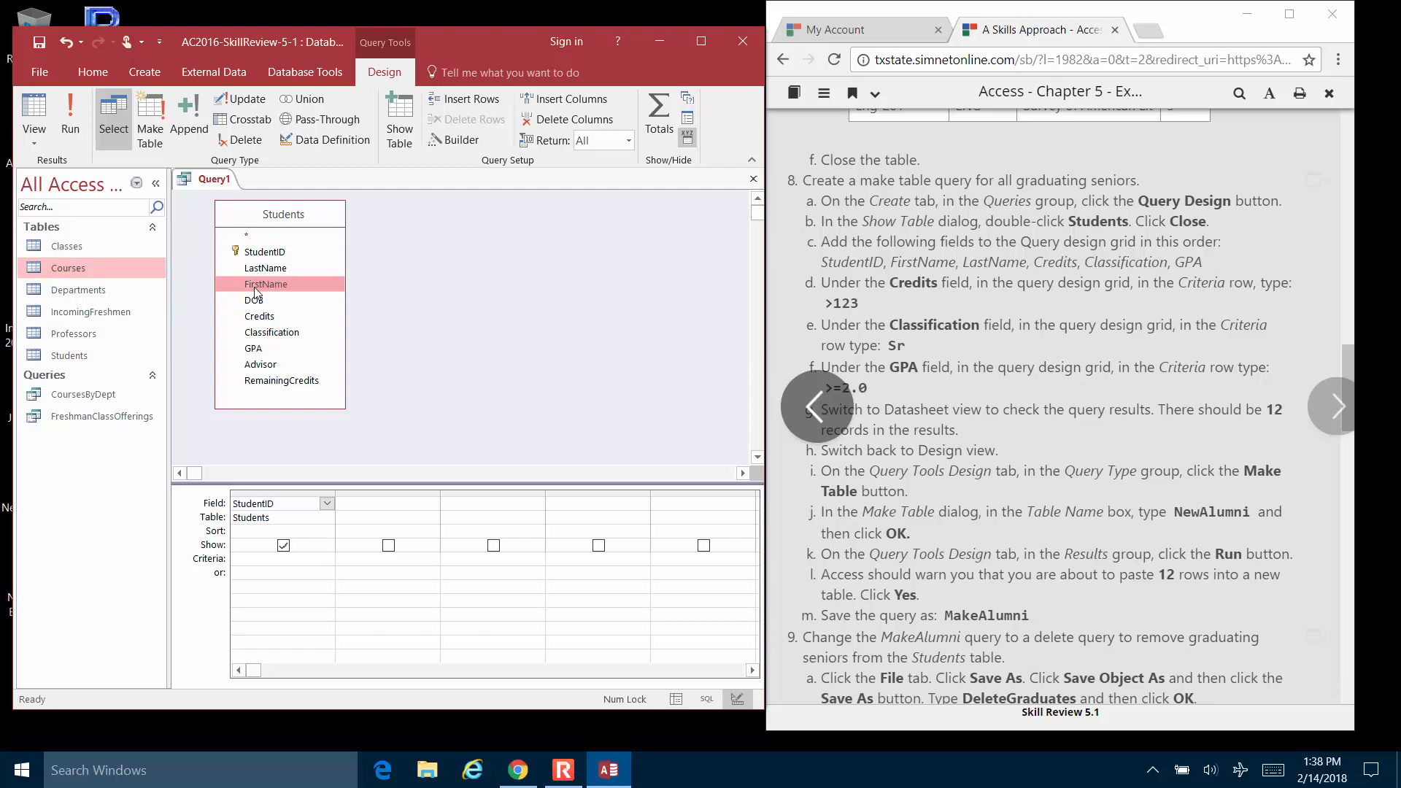
double_click(264, 269)
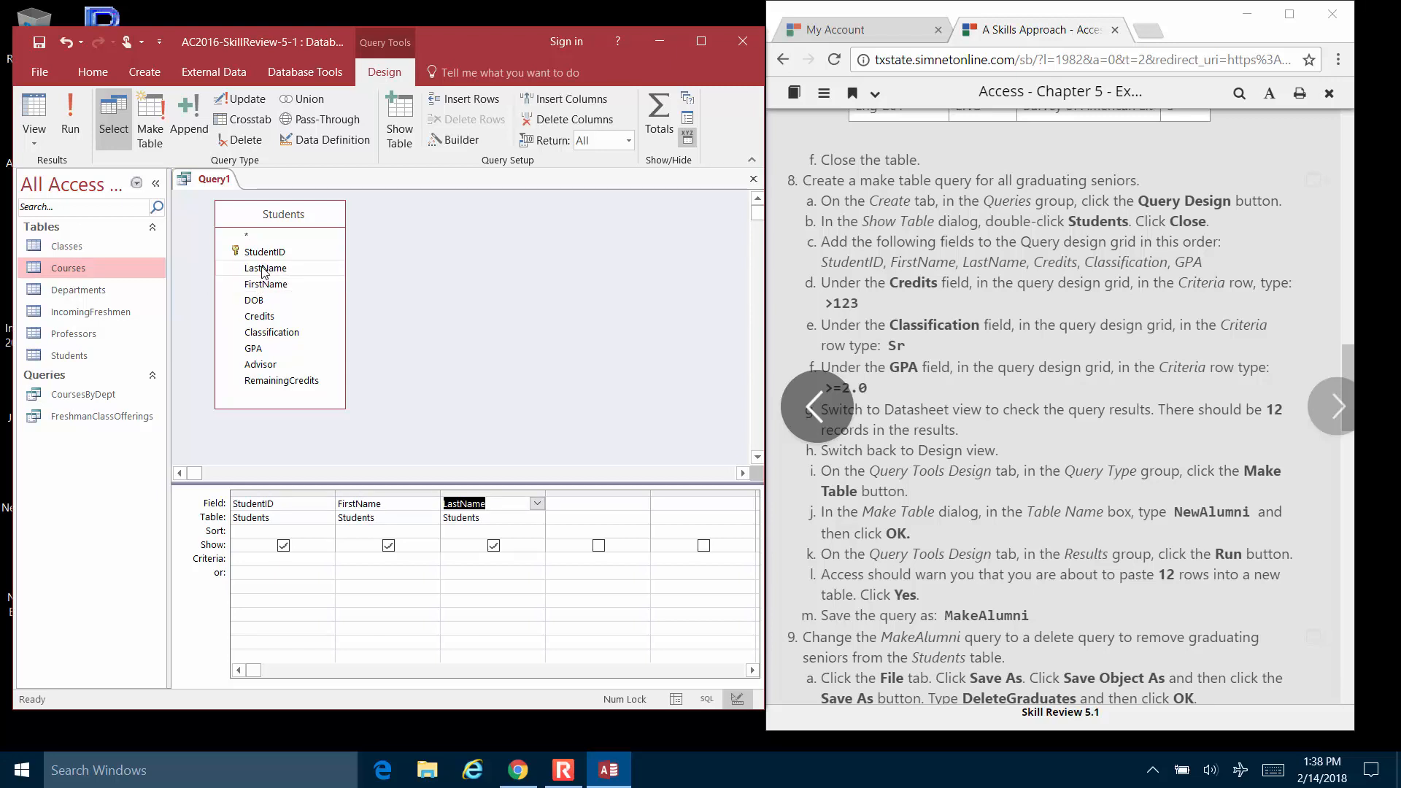
double_click(264, 319)
double_click(265, 334)
double_click(264, 349)
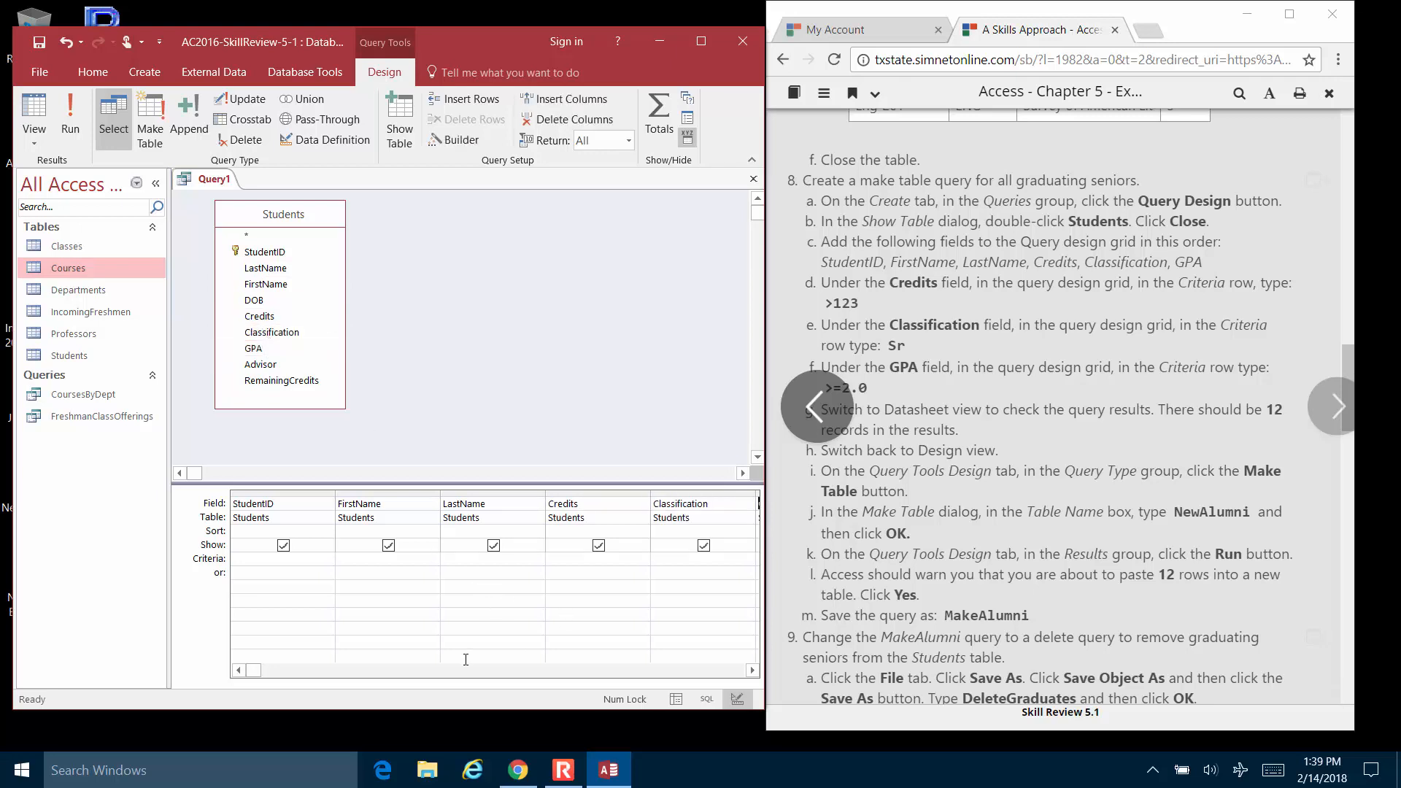
Step: Set the query criteria to >123 for Credits, Sr for Classification and >=2.0 for GPA
click(752, 670)
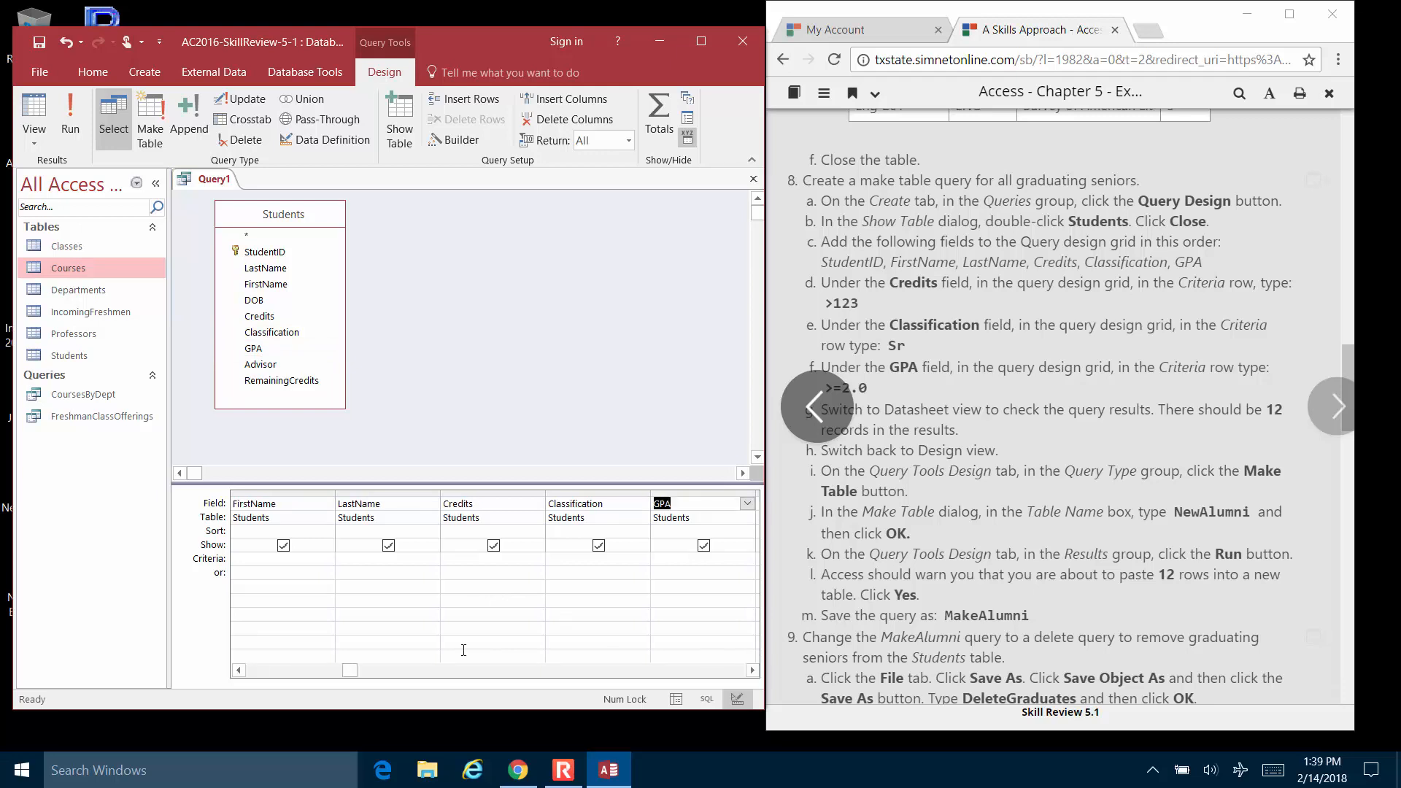
click(239, 669)
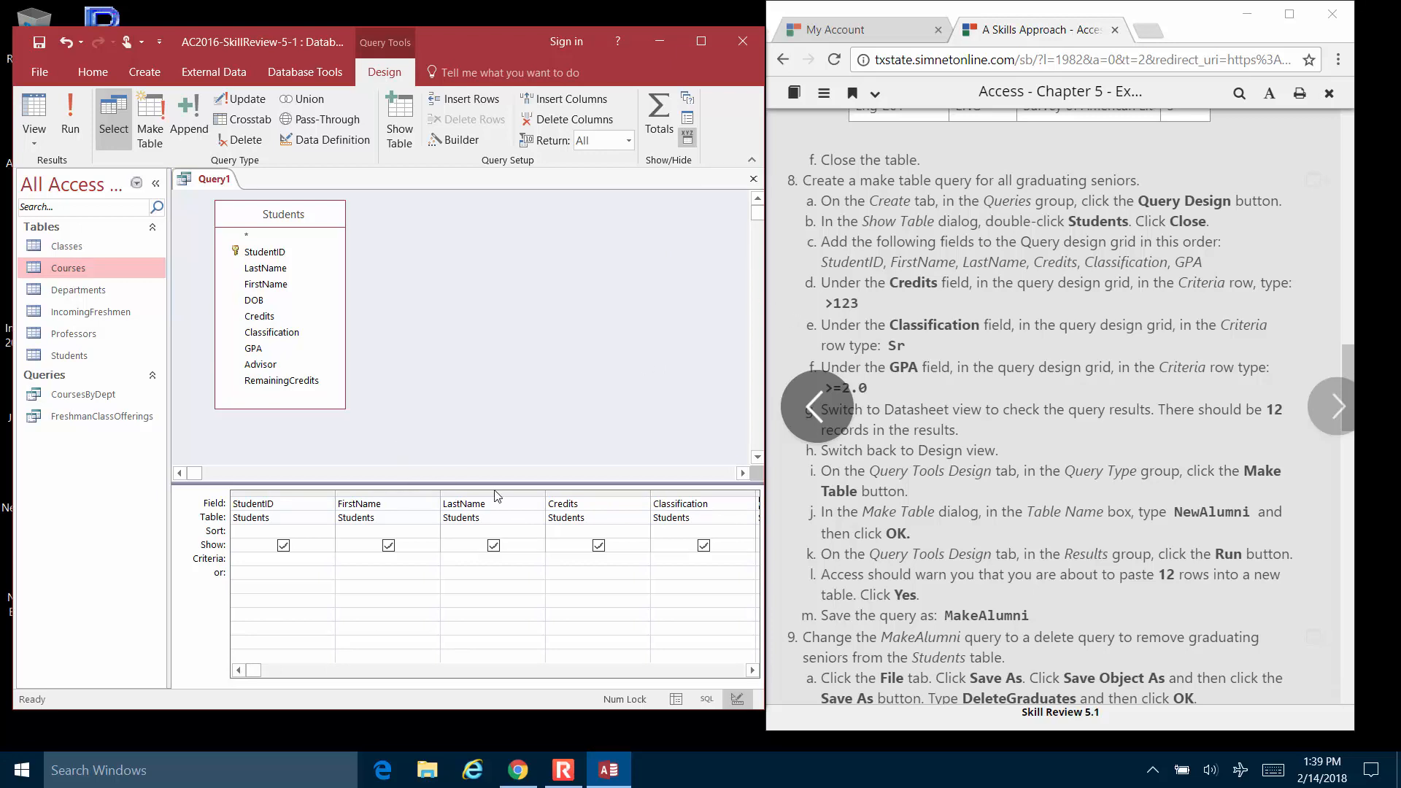
click(558, 557)
text(123)
text(Sr)
key(Tab)
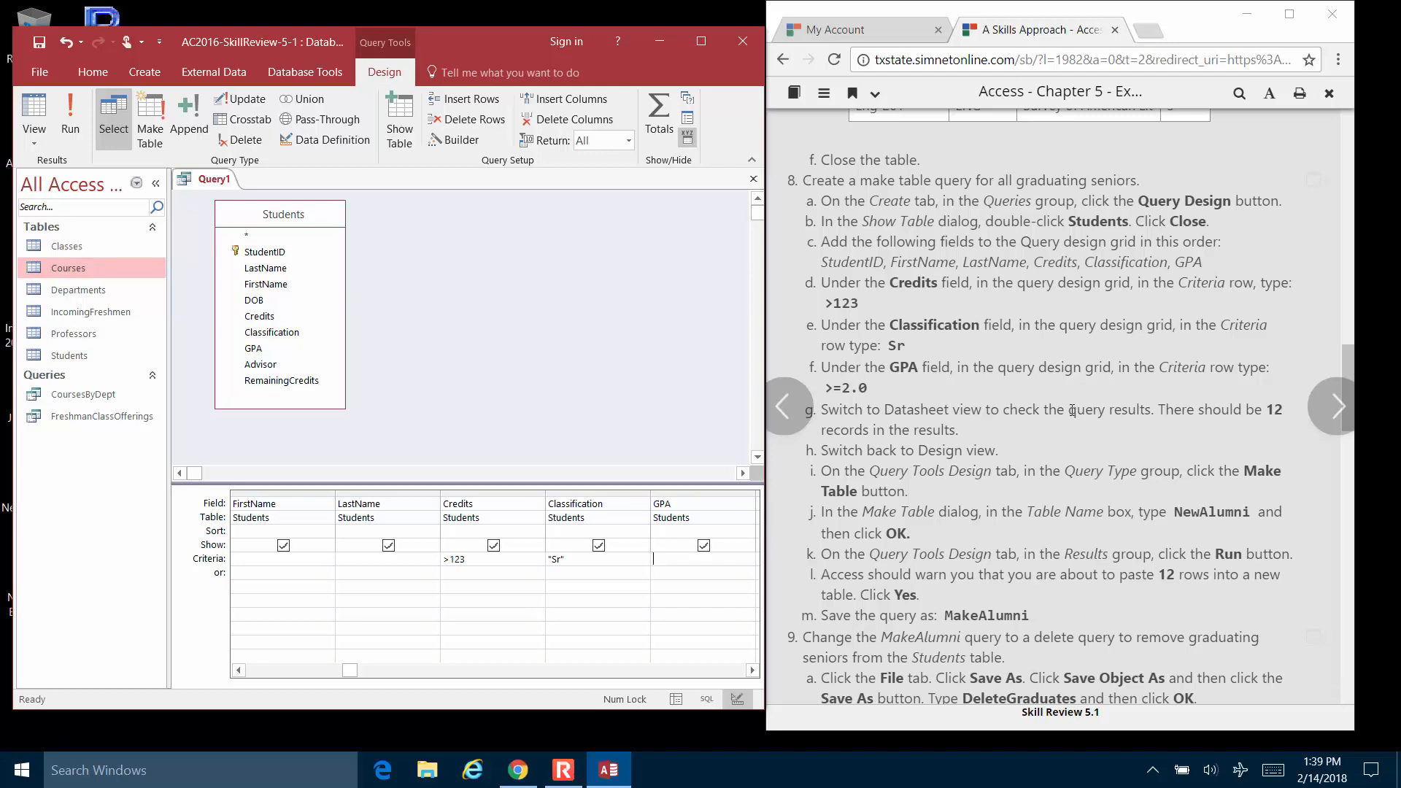
text(=2.0)
Step: Run the query to check which graduating seniors it returns, and go back to Design view
scroll(907, 384, down, 5)
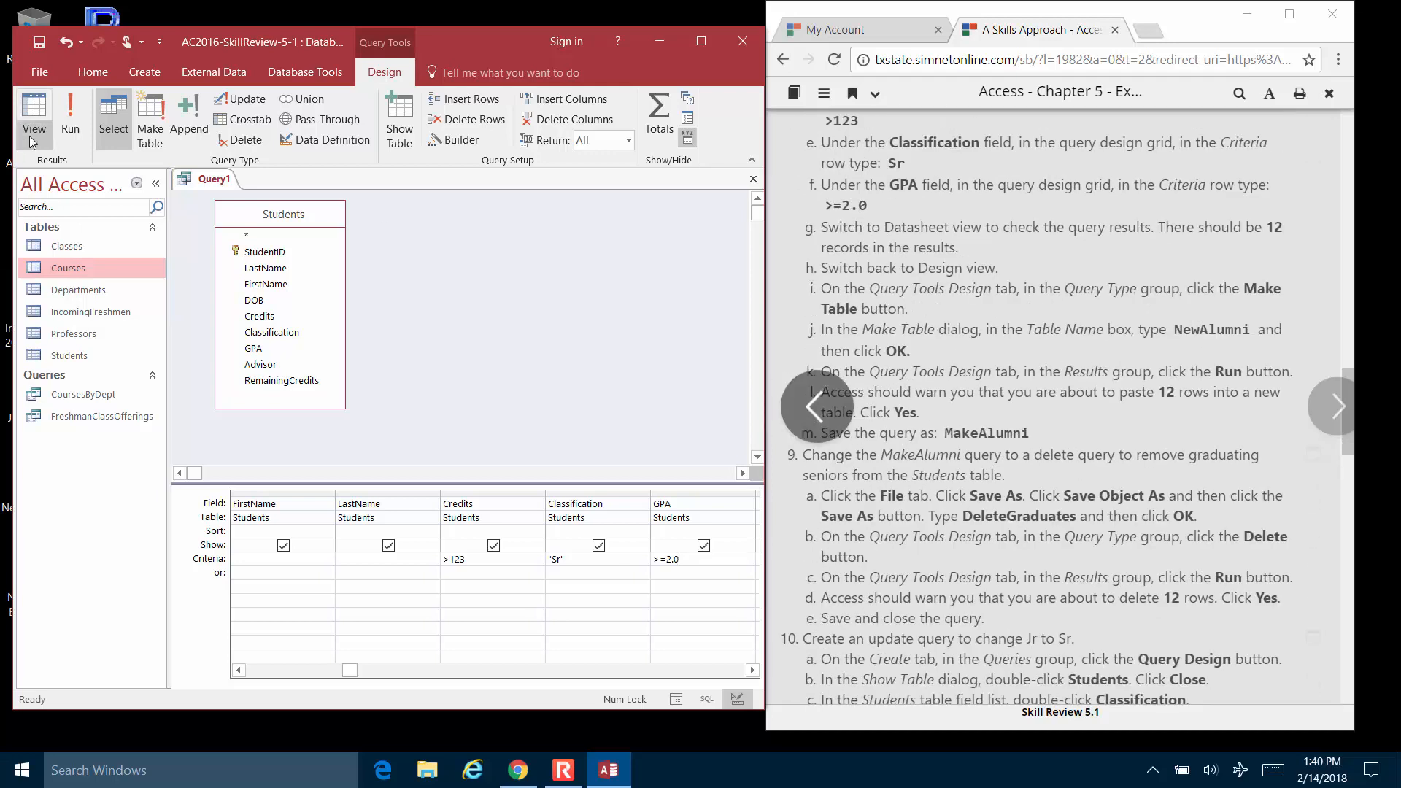
click(70, 117)
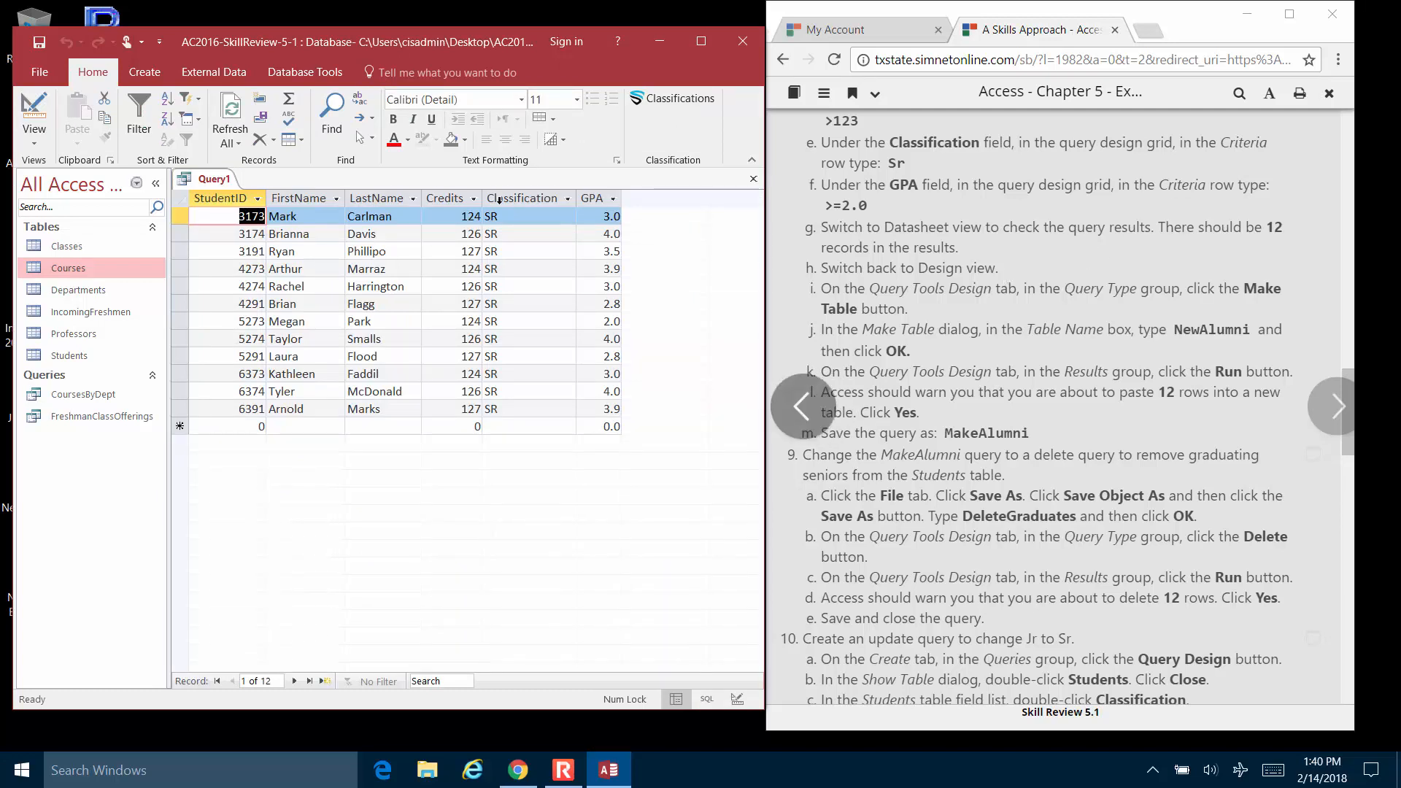
click(30, 108)
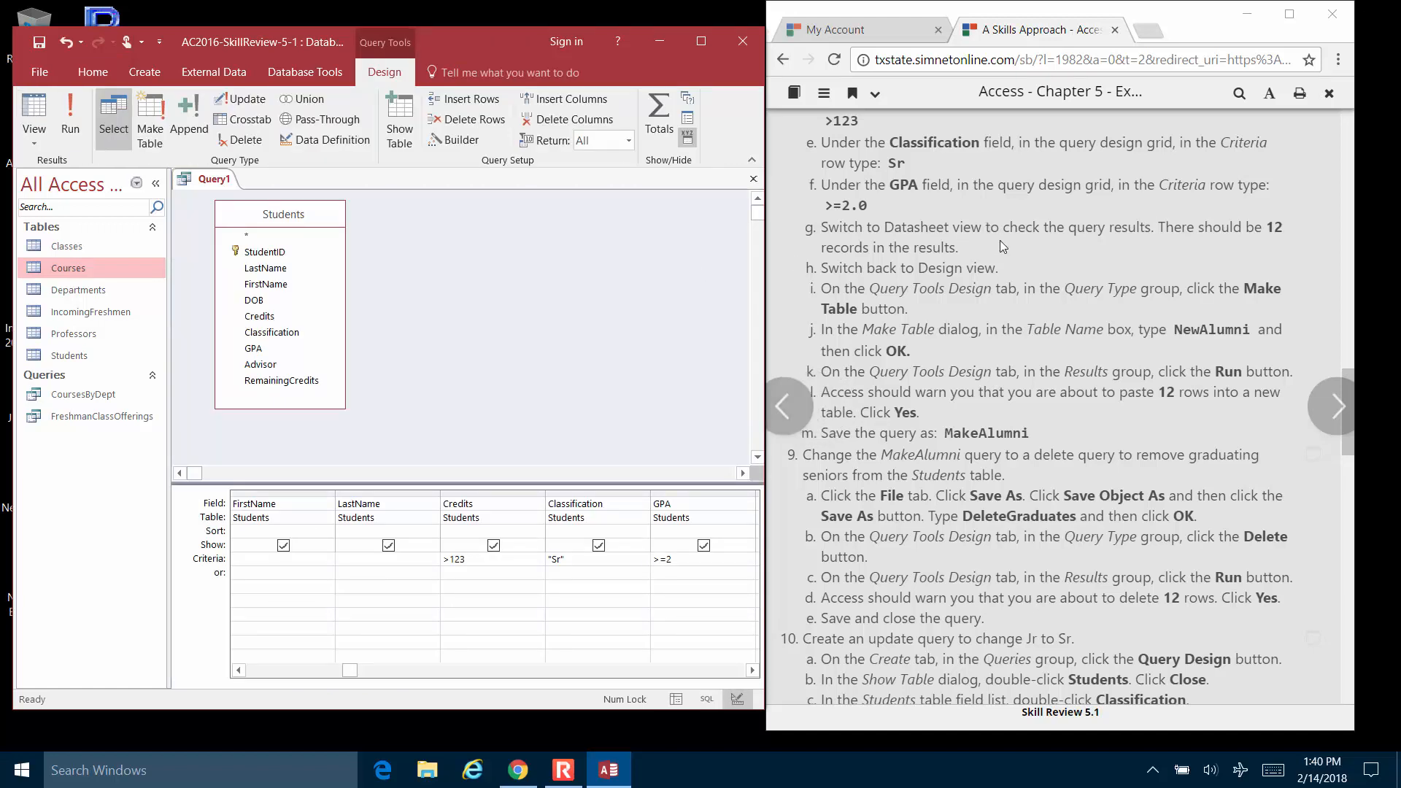
Step: Turn the query into a make table query that creates NewAlumni in the current database, and run it, accepting the paste
scroll(1000, 242, down, 1)
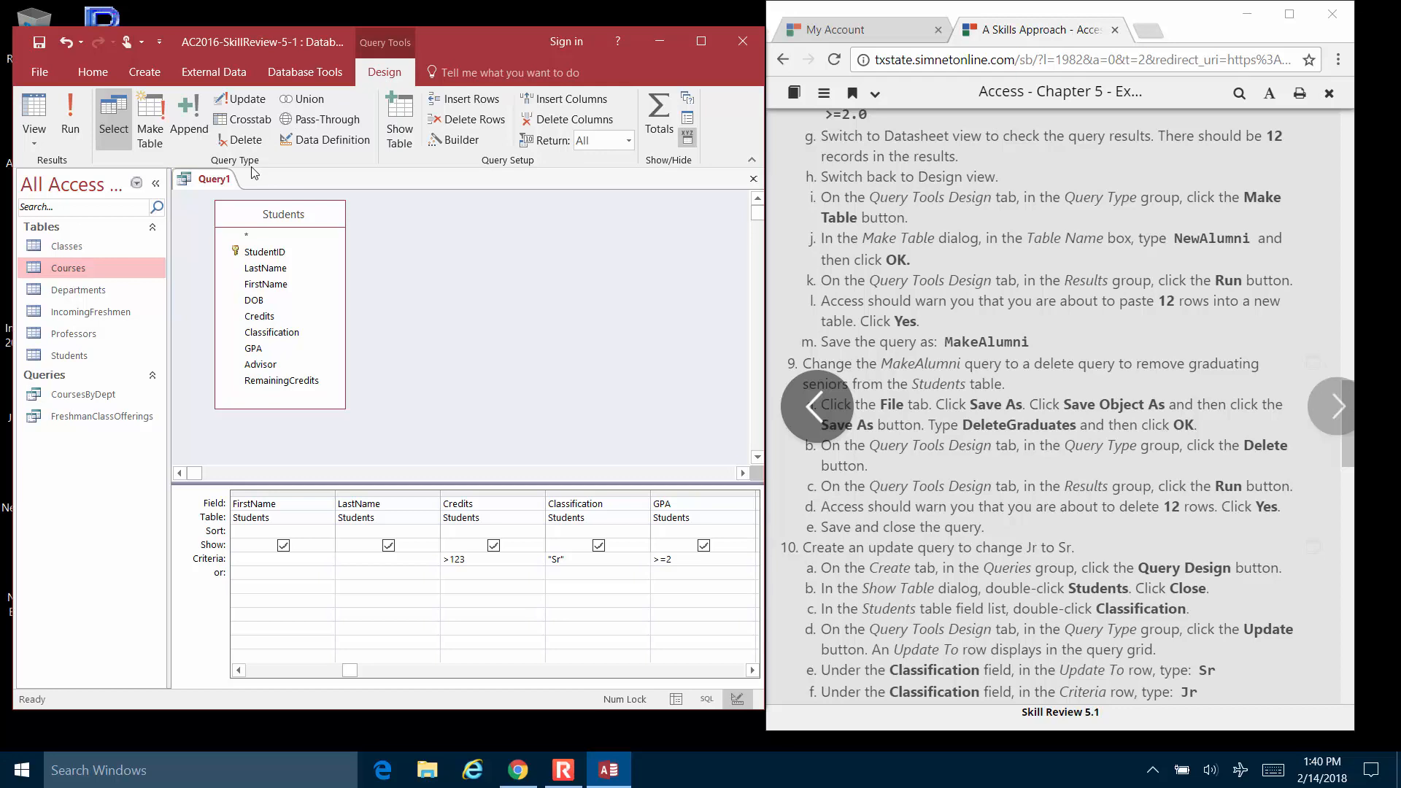
click(154, 108)
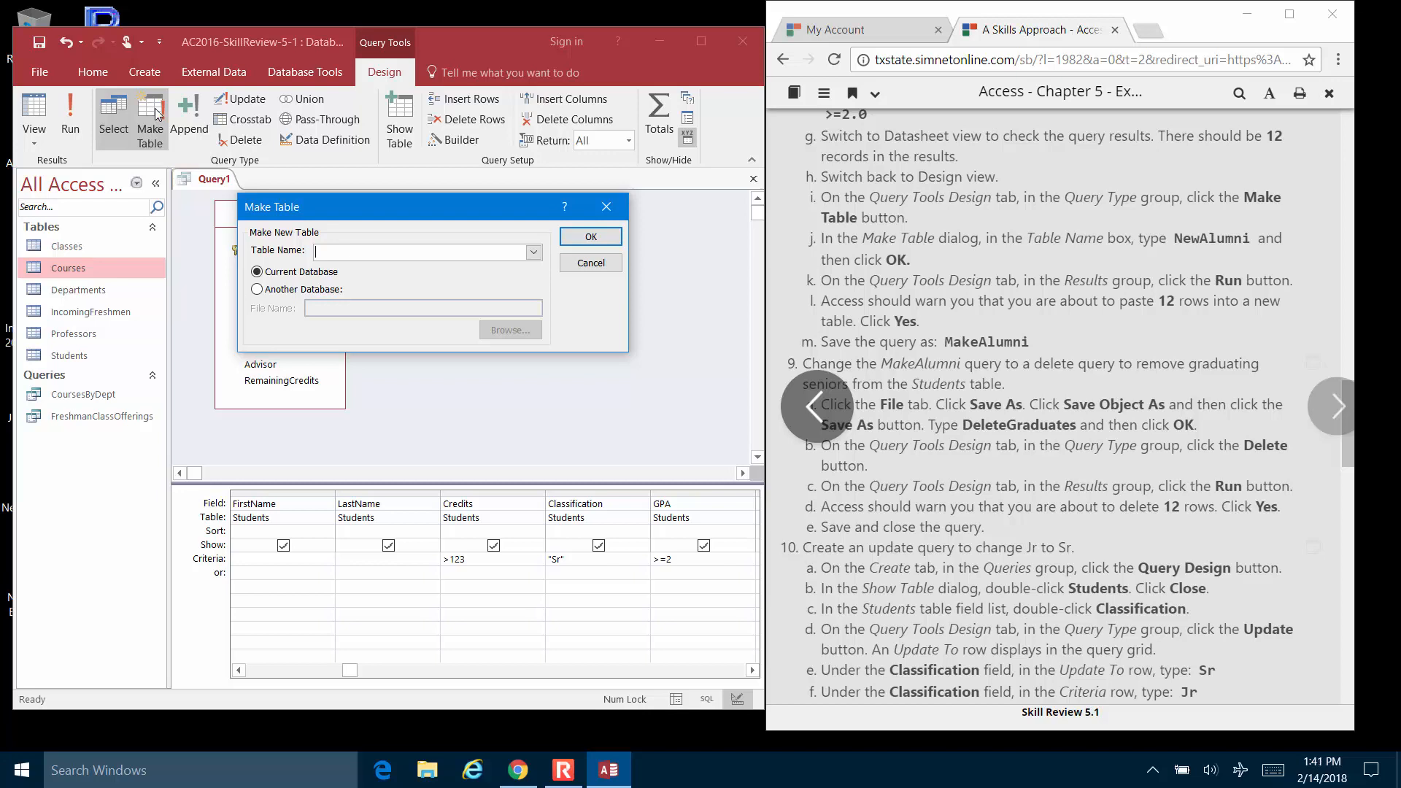
text(NewAlumni)
click(588, 237)
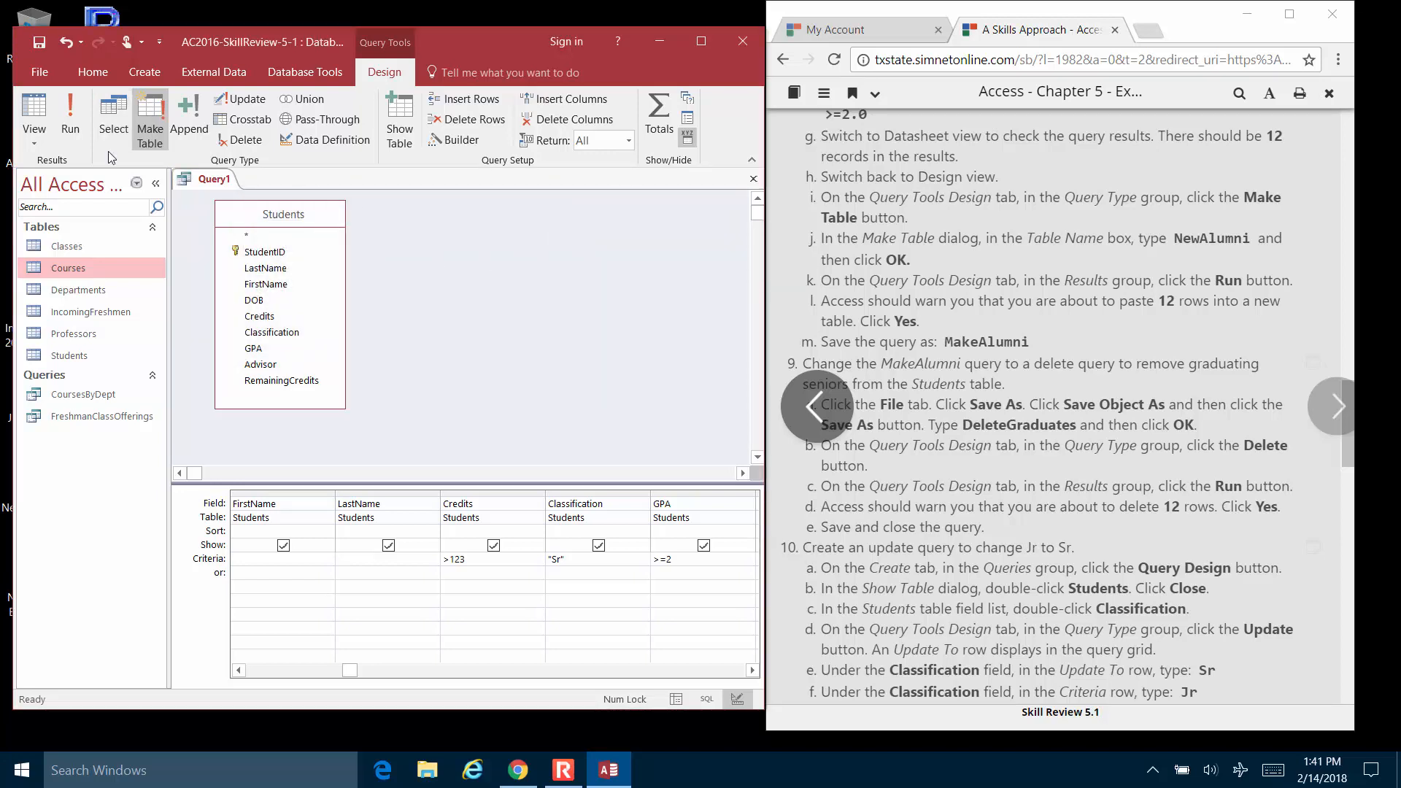
click(69, 119)
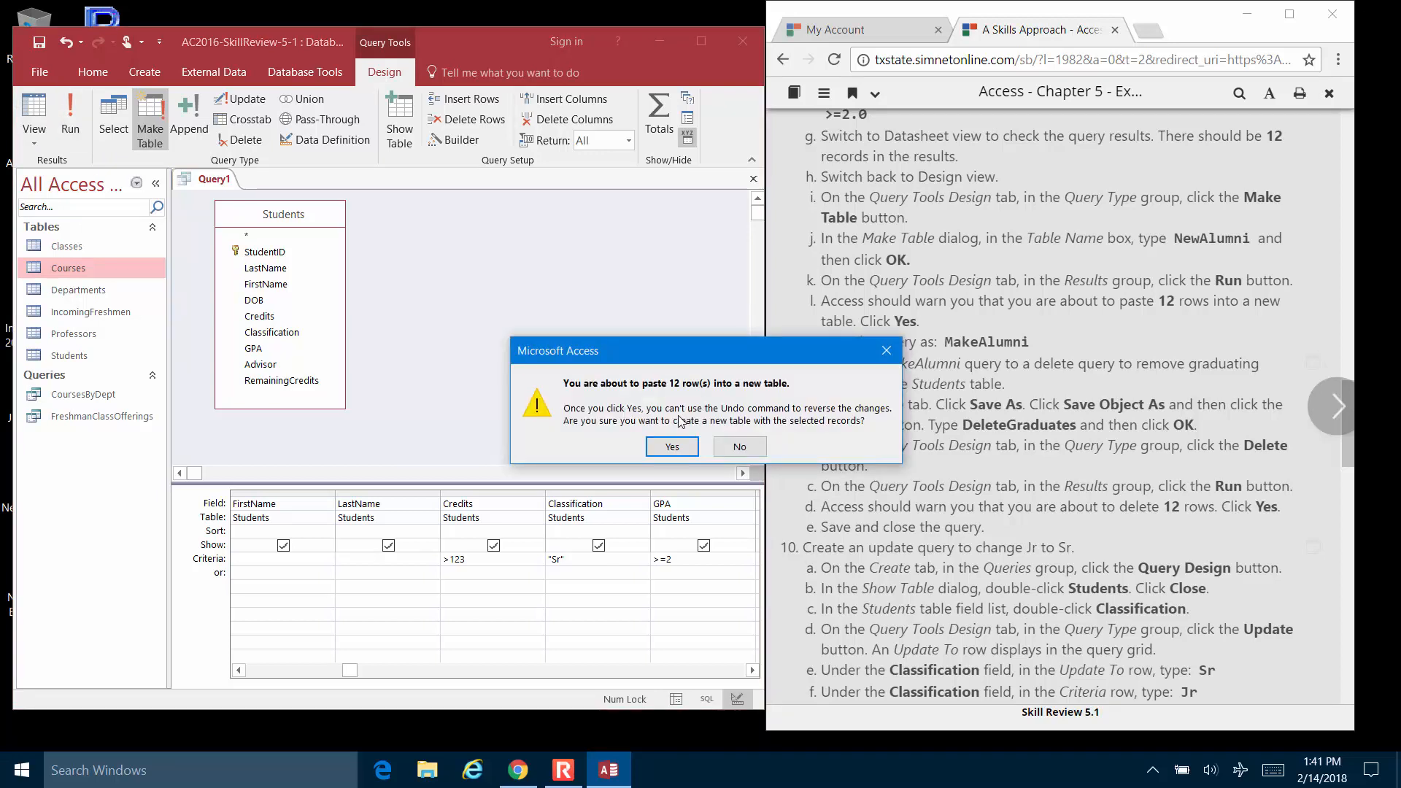
click(672, 447)
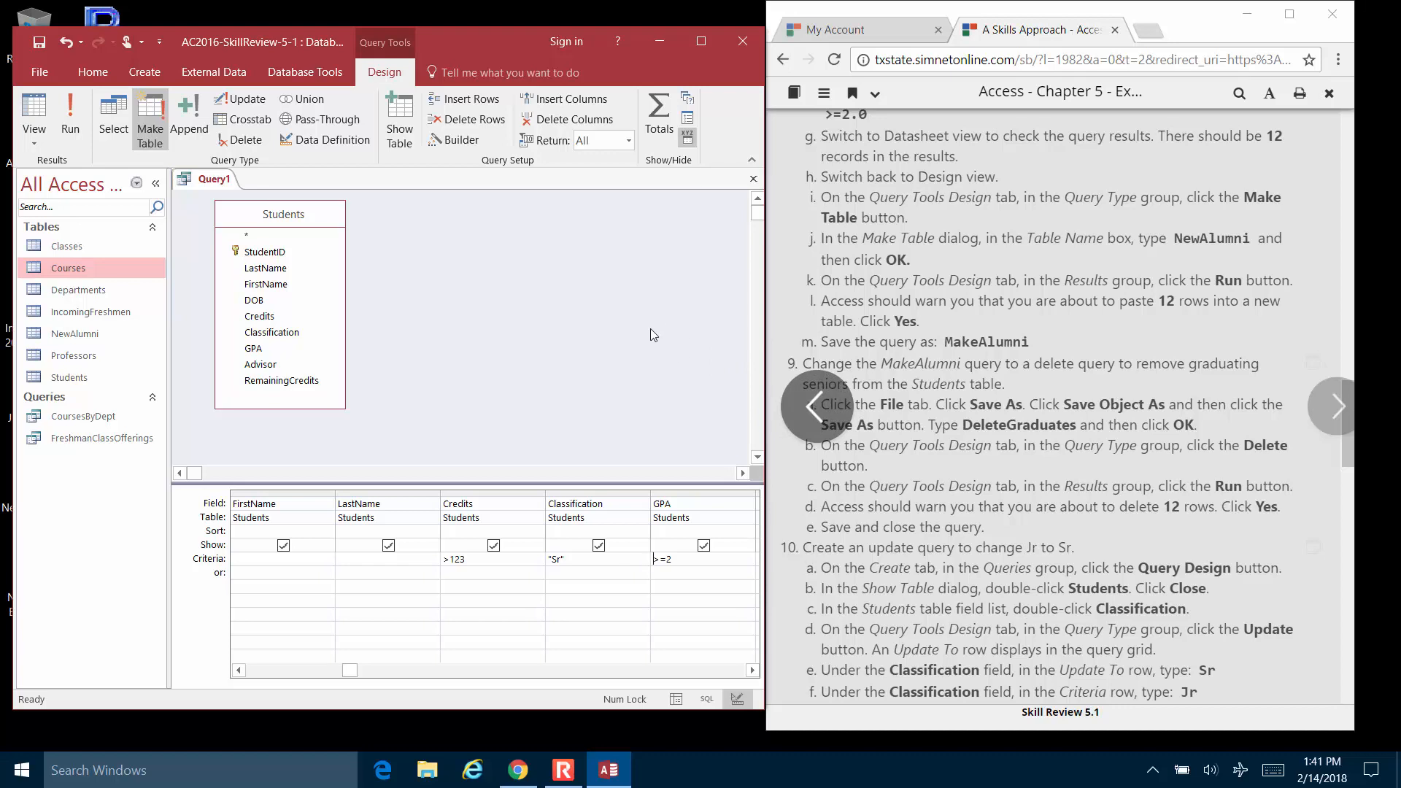
Step: Save the make table query as MakeAlumni
key(ctrl+s)
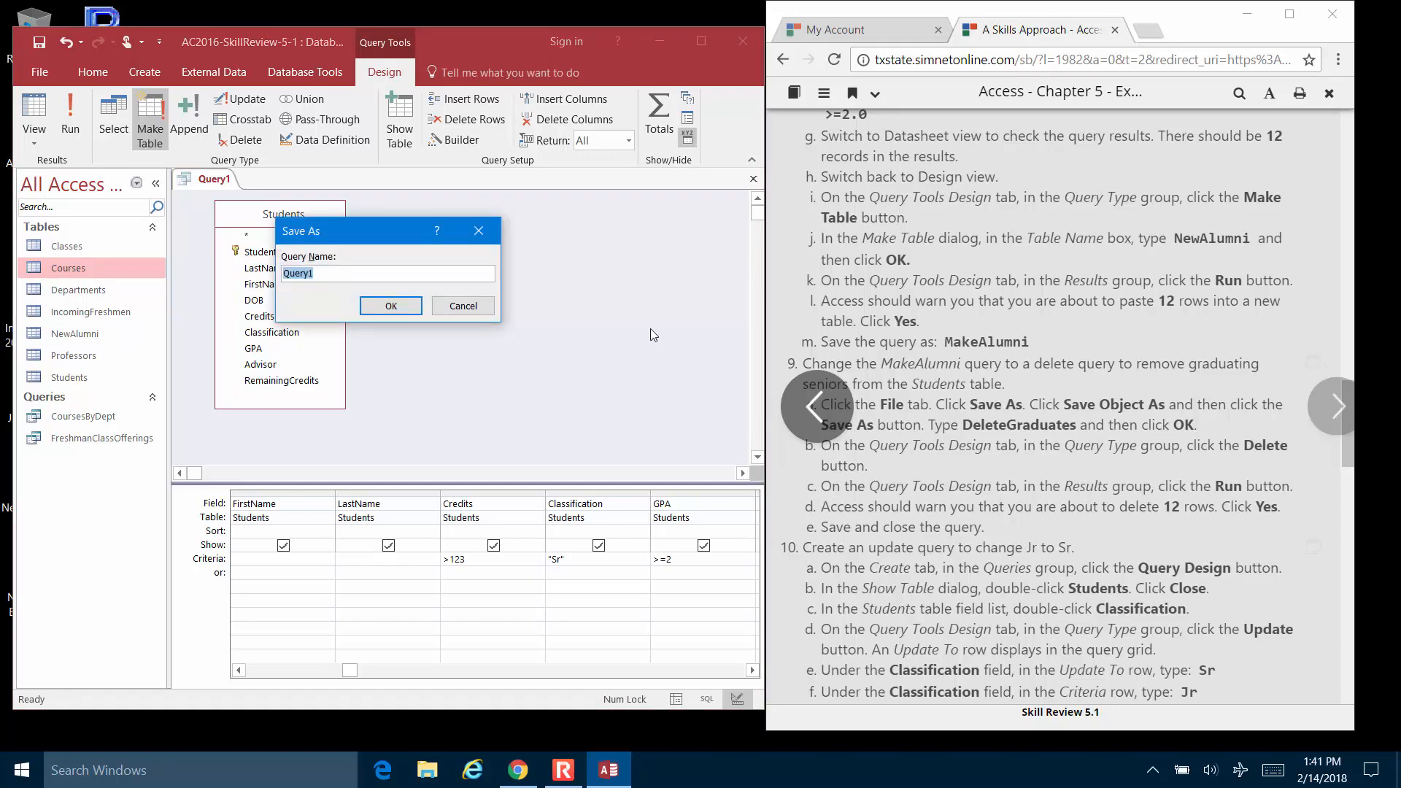
text(MakeAlumni)
click(385, 307)
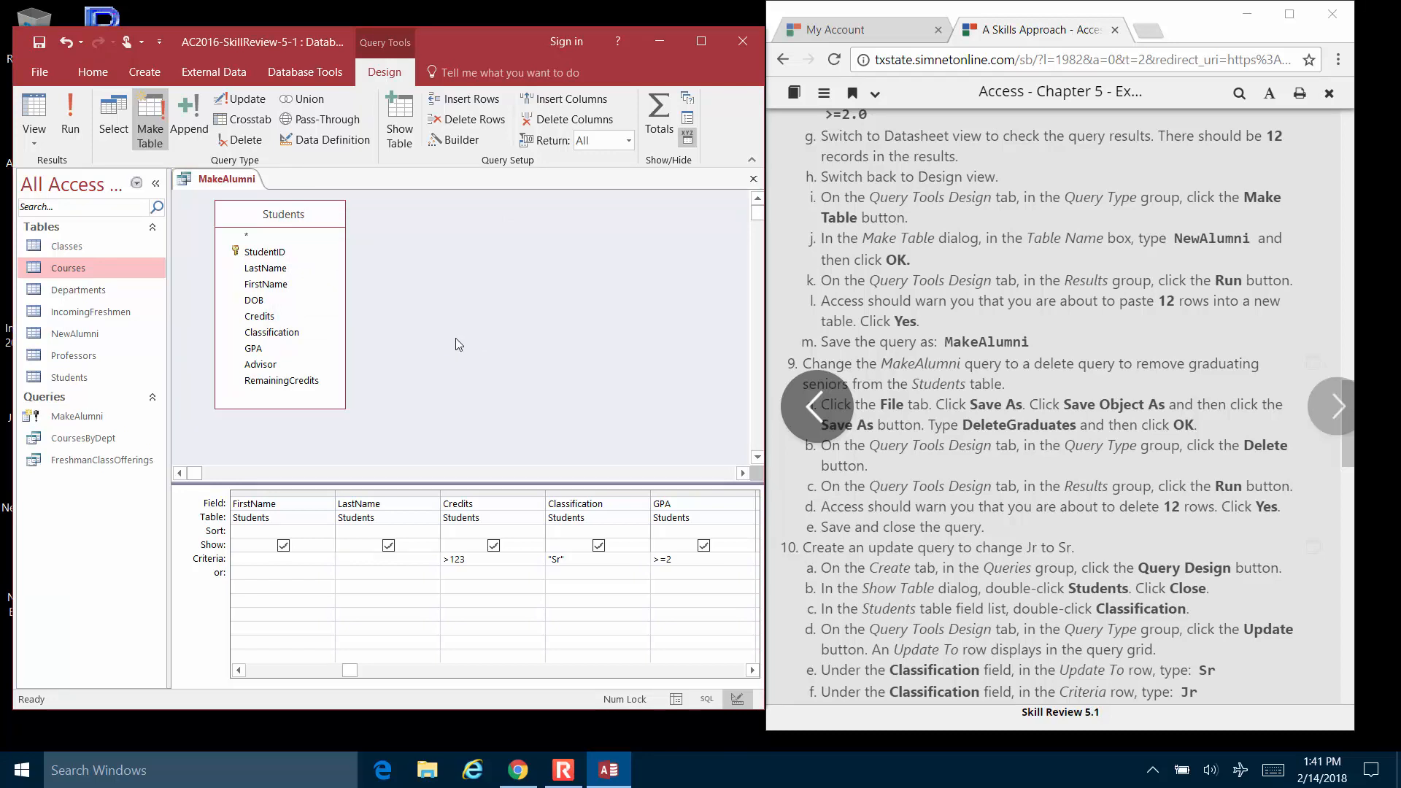
Step: Save a copy of the MakeAlumni query as a new query object named DeleteGraduates
scroll(1046, 424, down, 3)
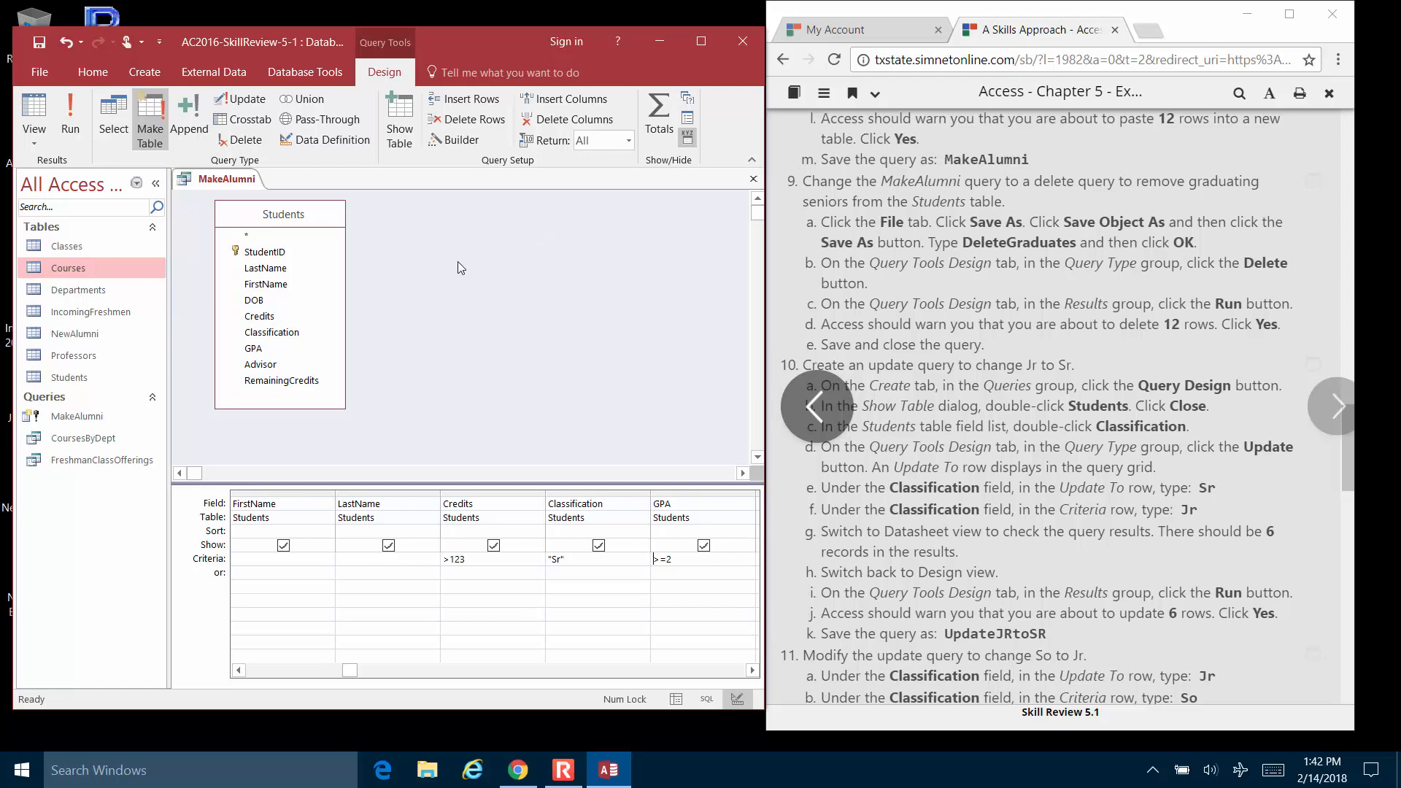
click(38, 77)
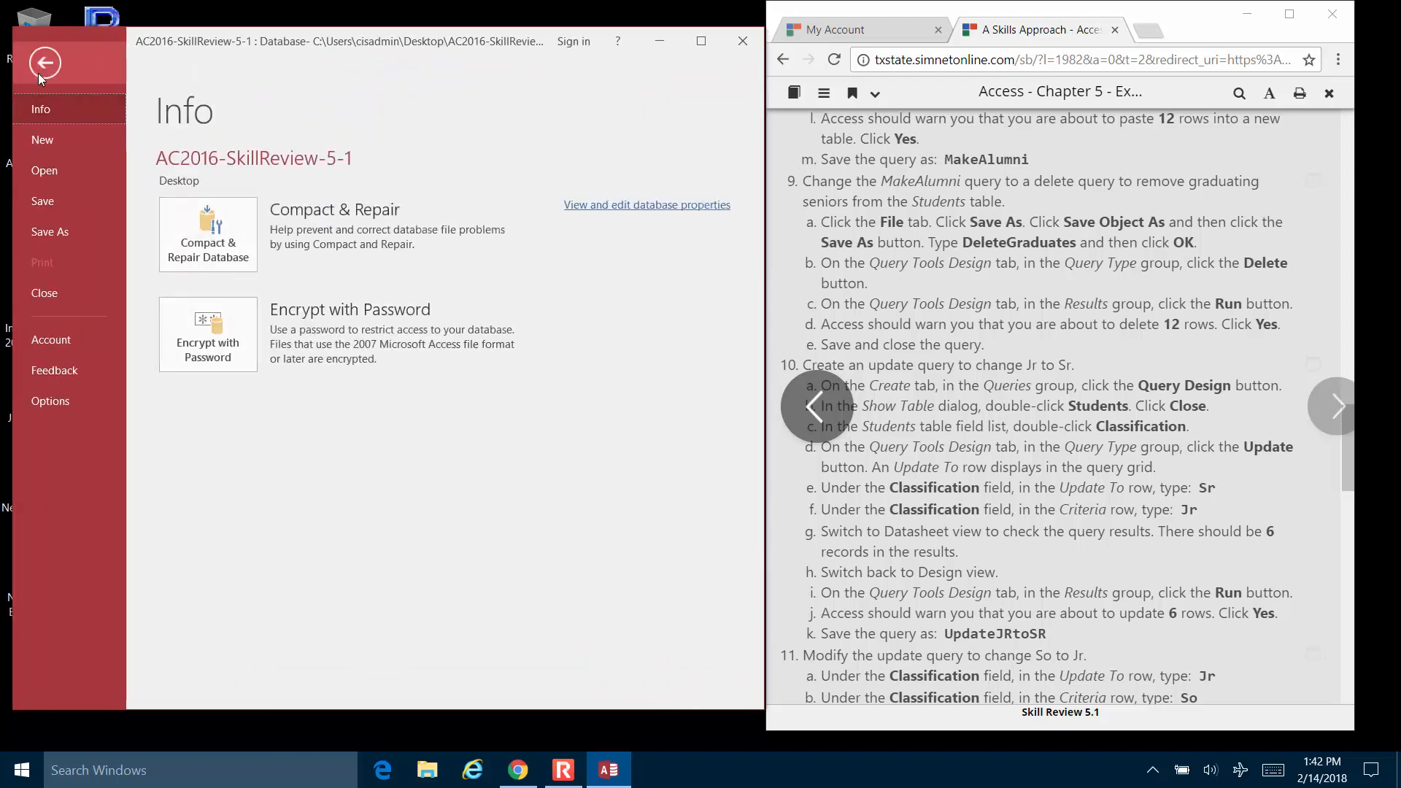
click(51, 232)
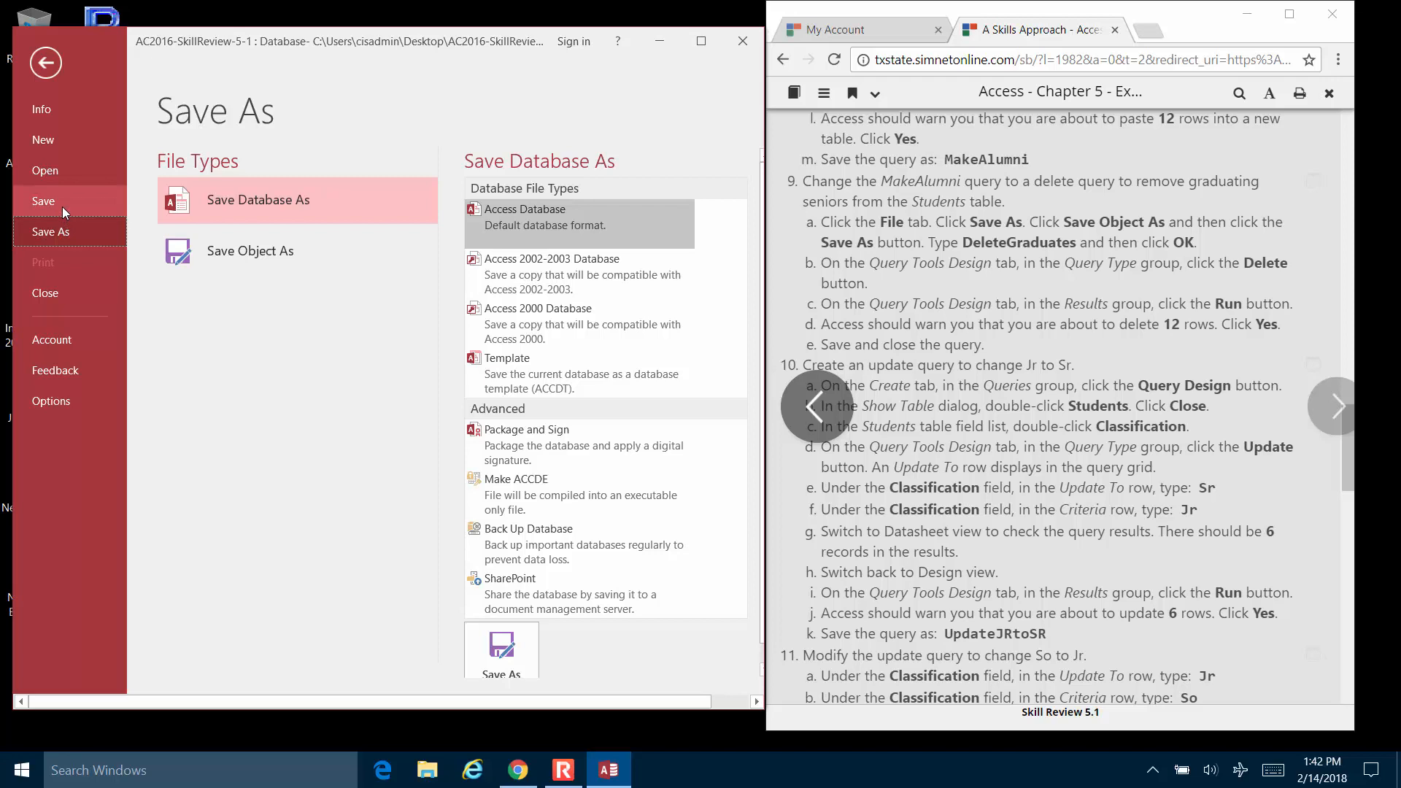
click(214, 253)
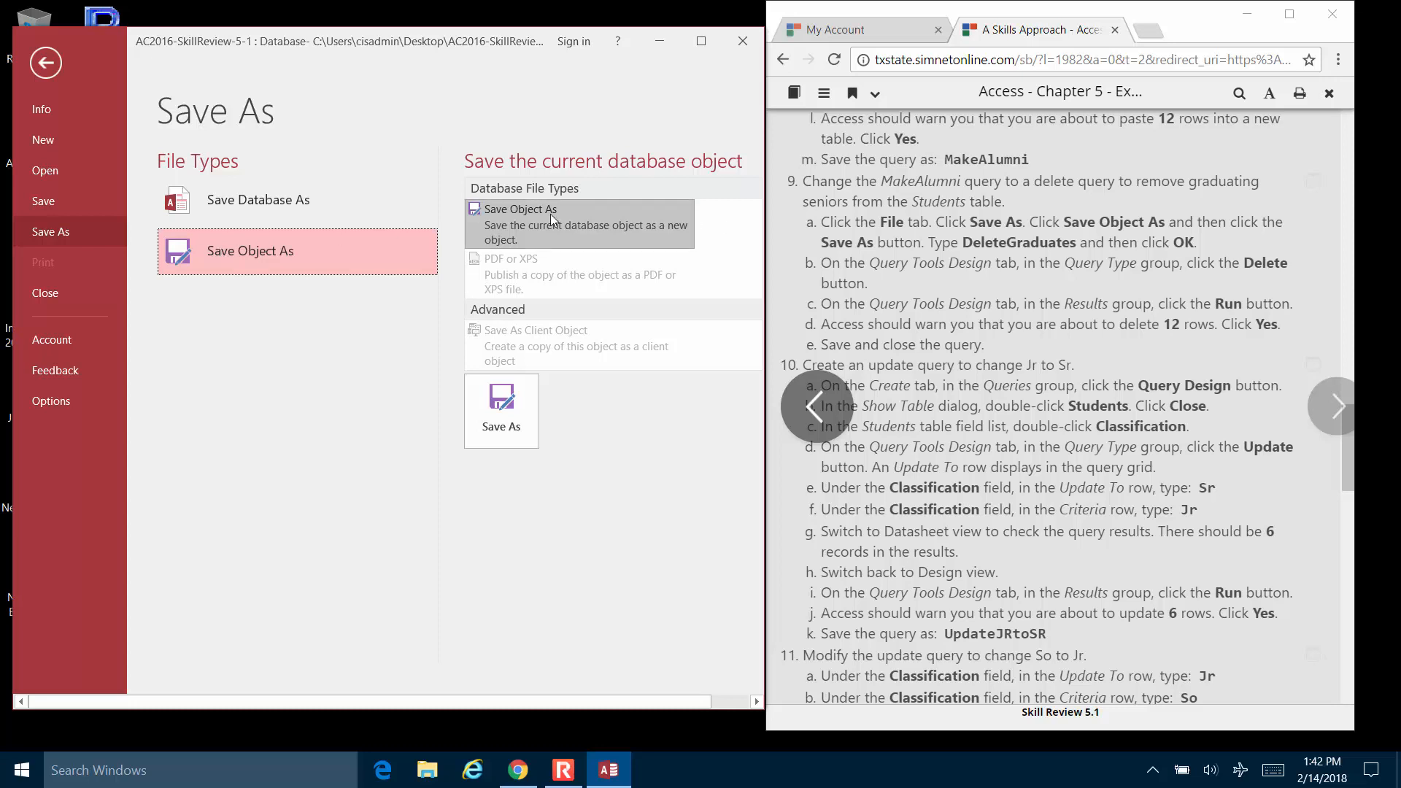
click(498, 413)
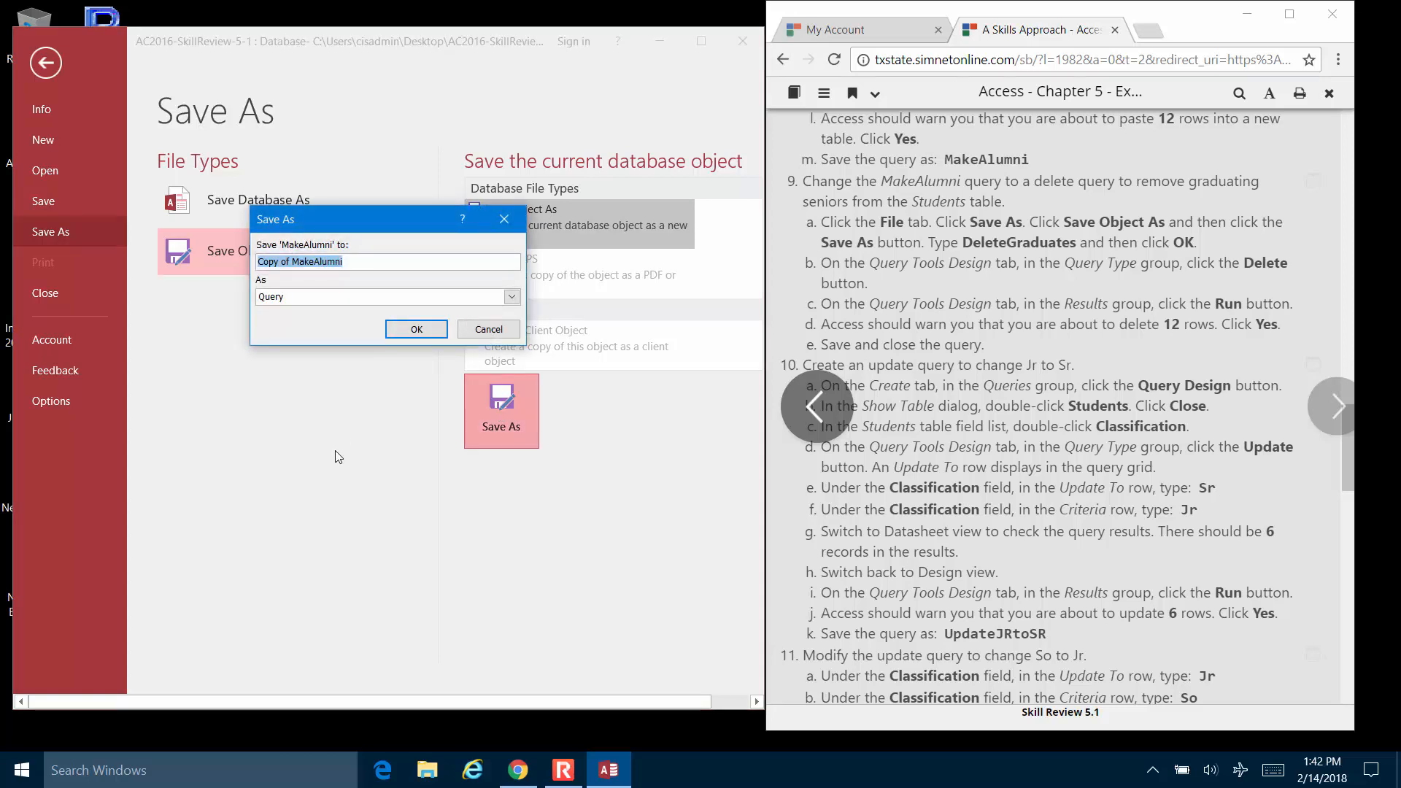
text(DeleteG)
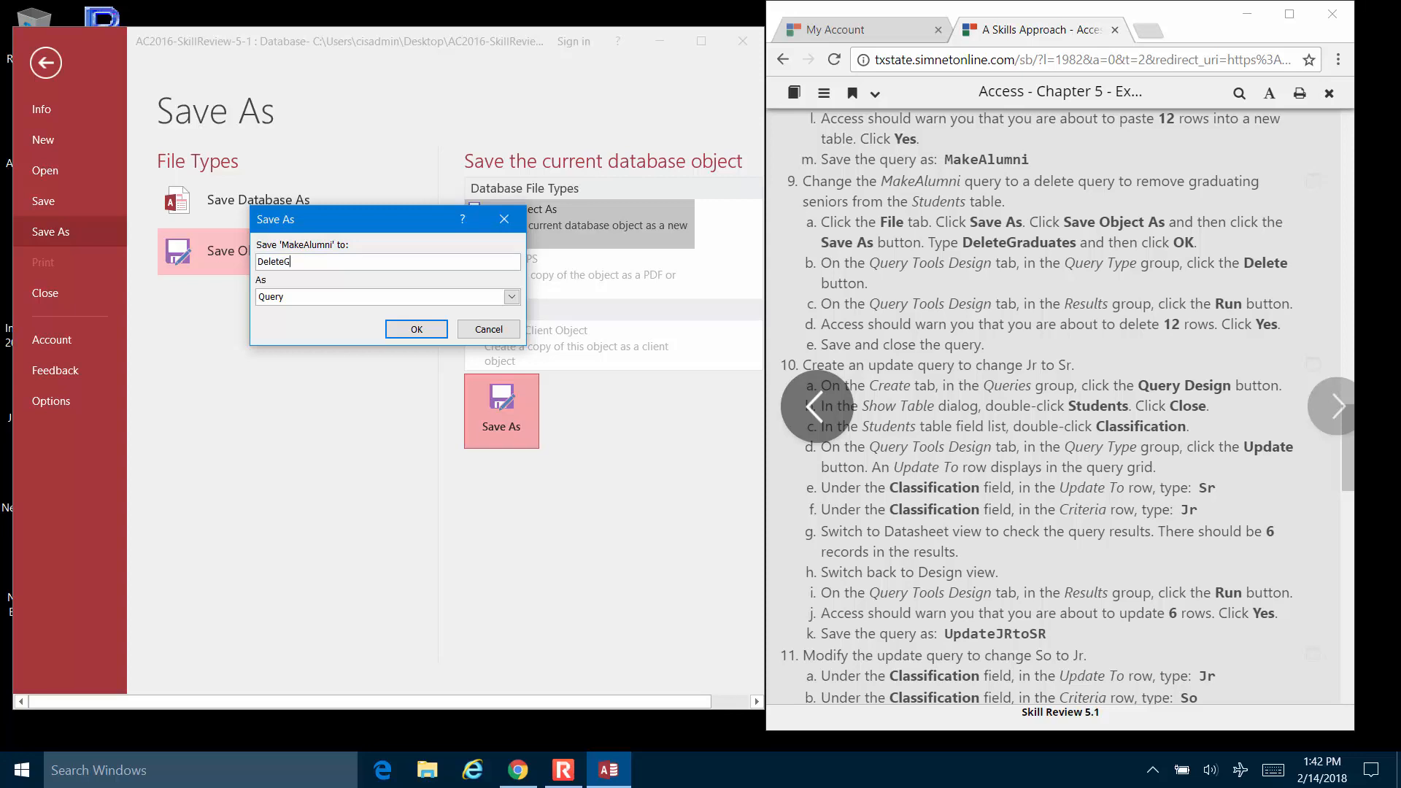
text(raduates)
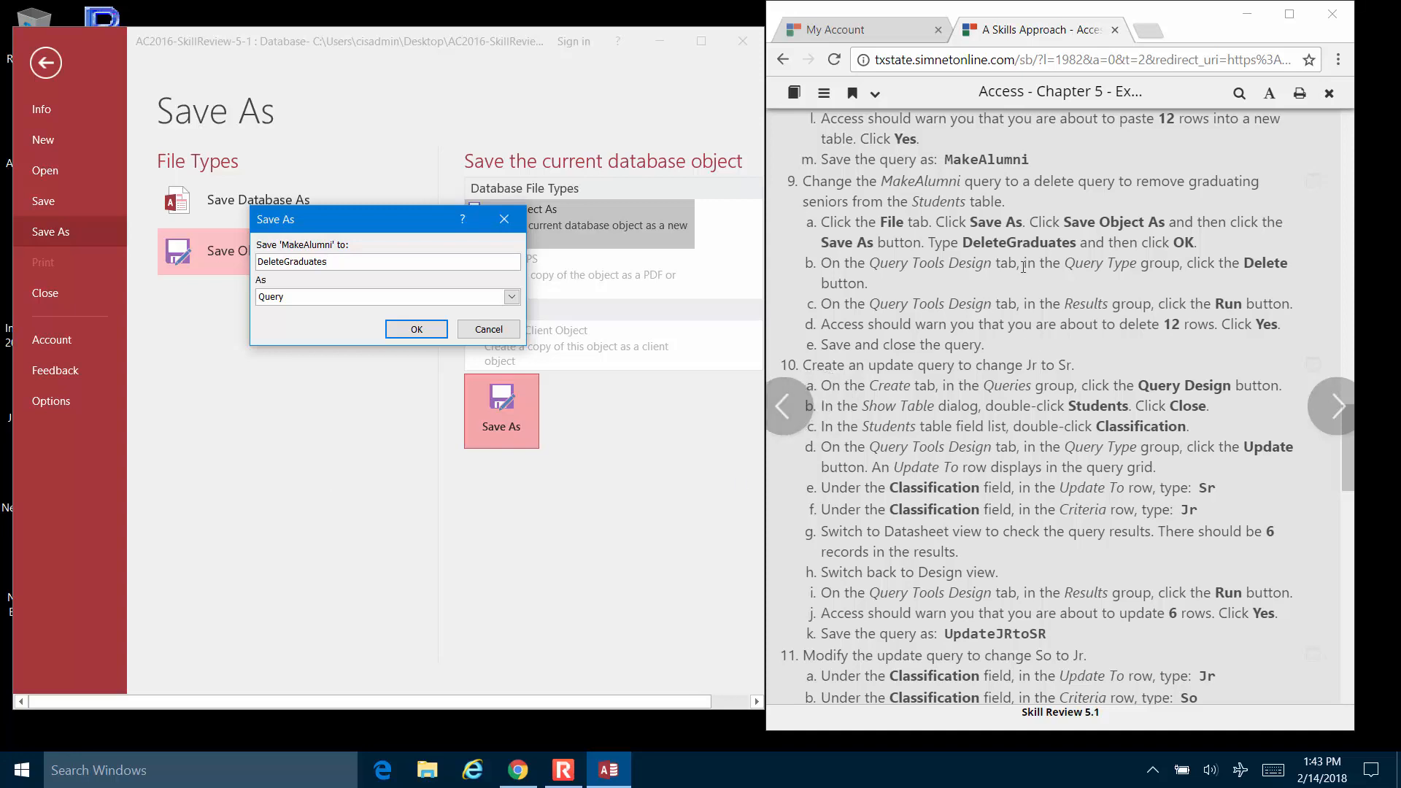
click(416, 329)
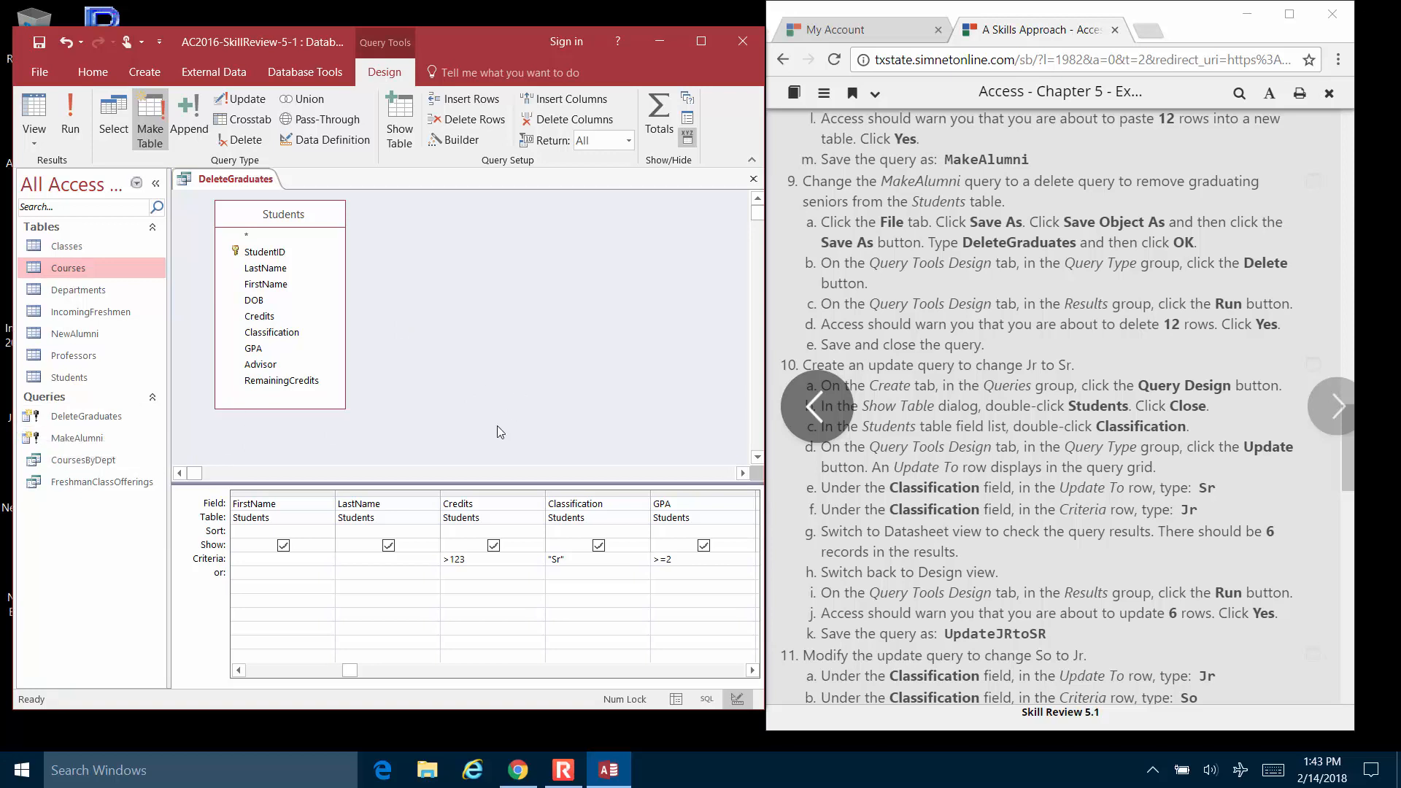
scroll(1022, 298, down, 1)
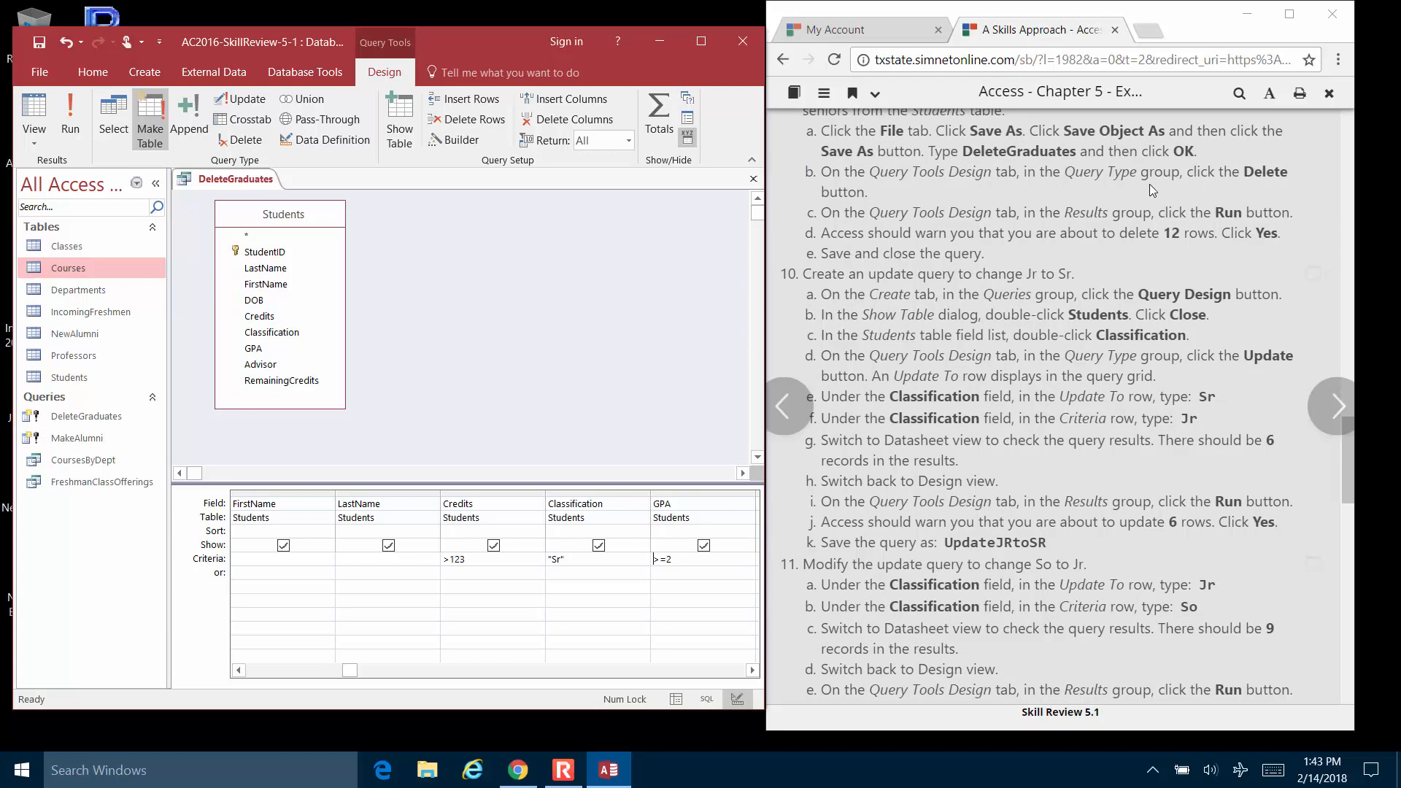
click(81, 116)
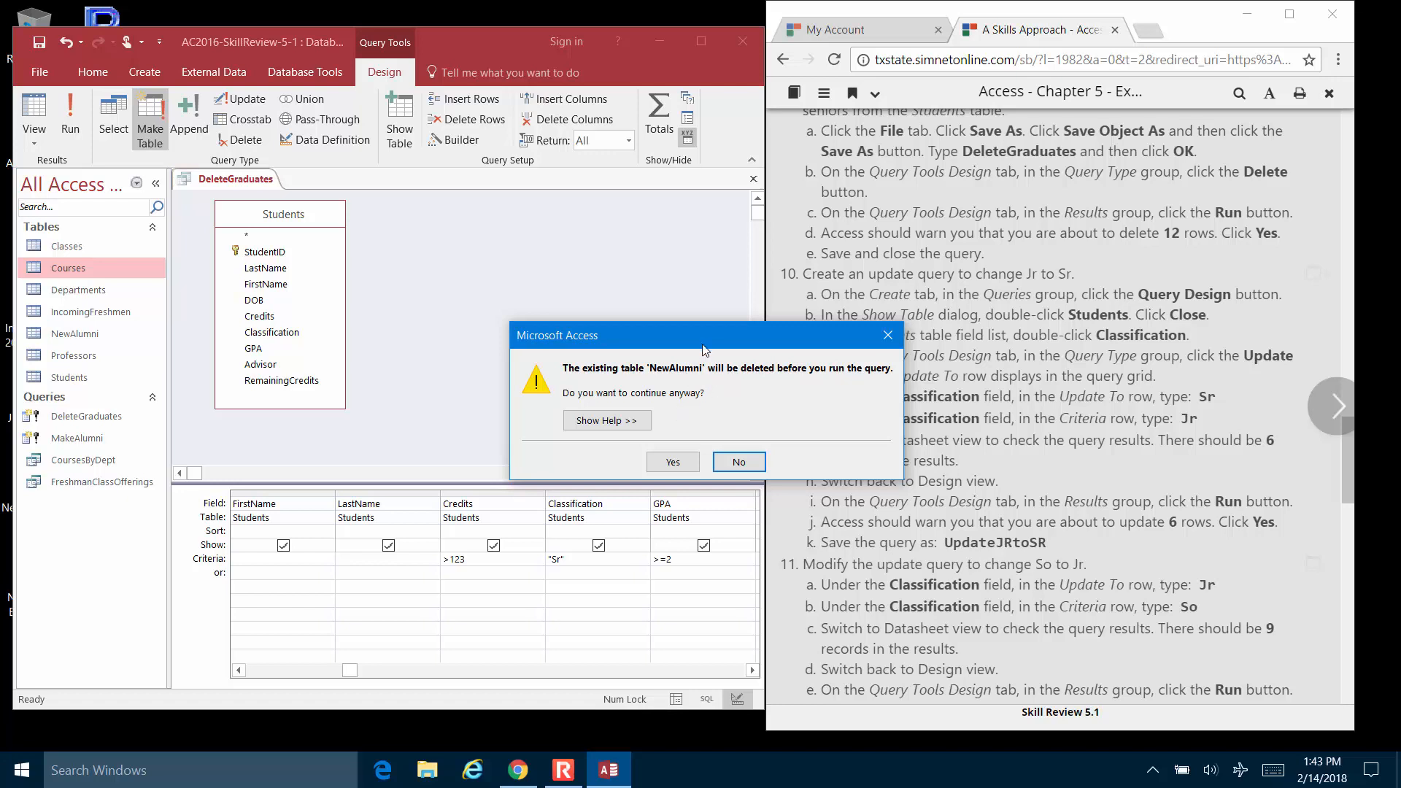
drag(705, 344, 548, 312)
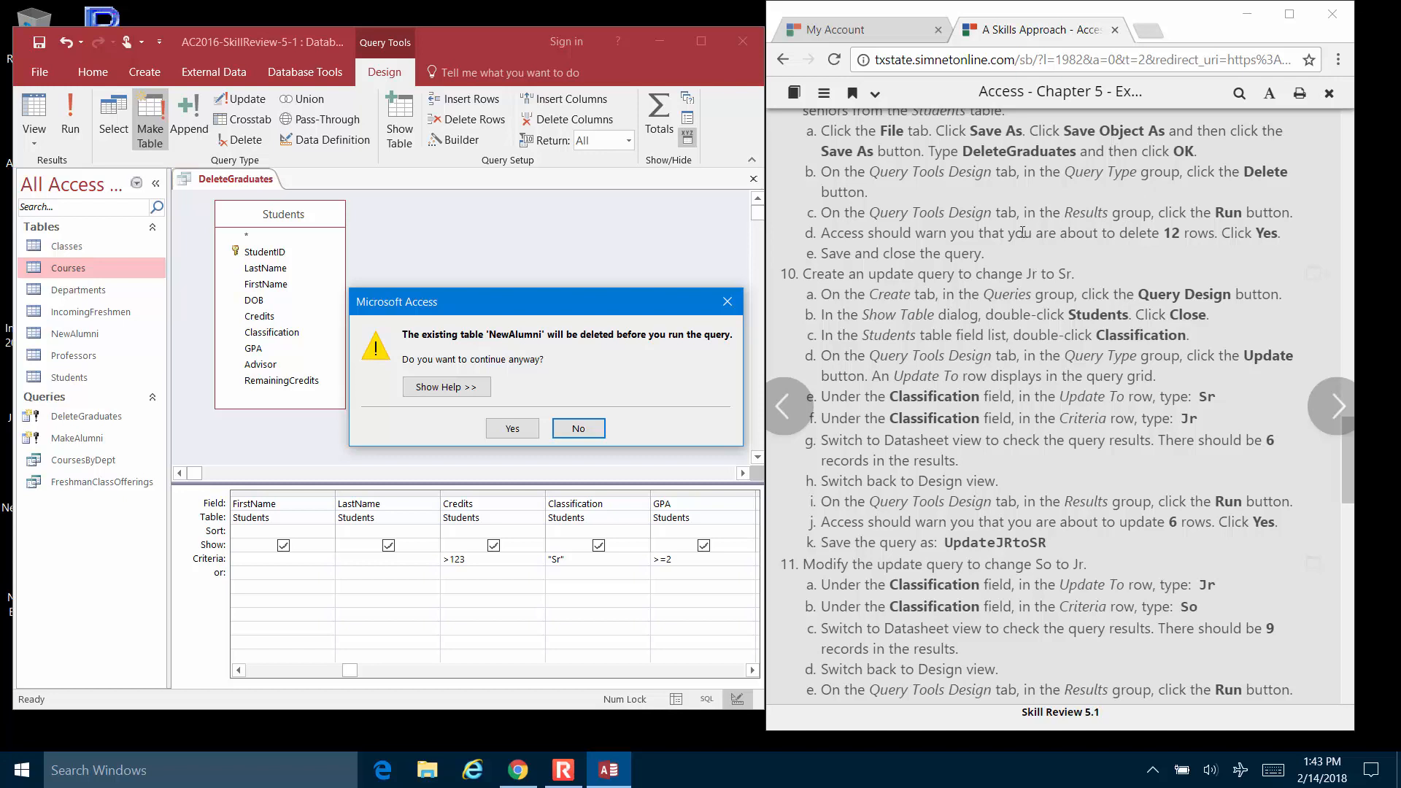
click(578, 428)
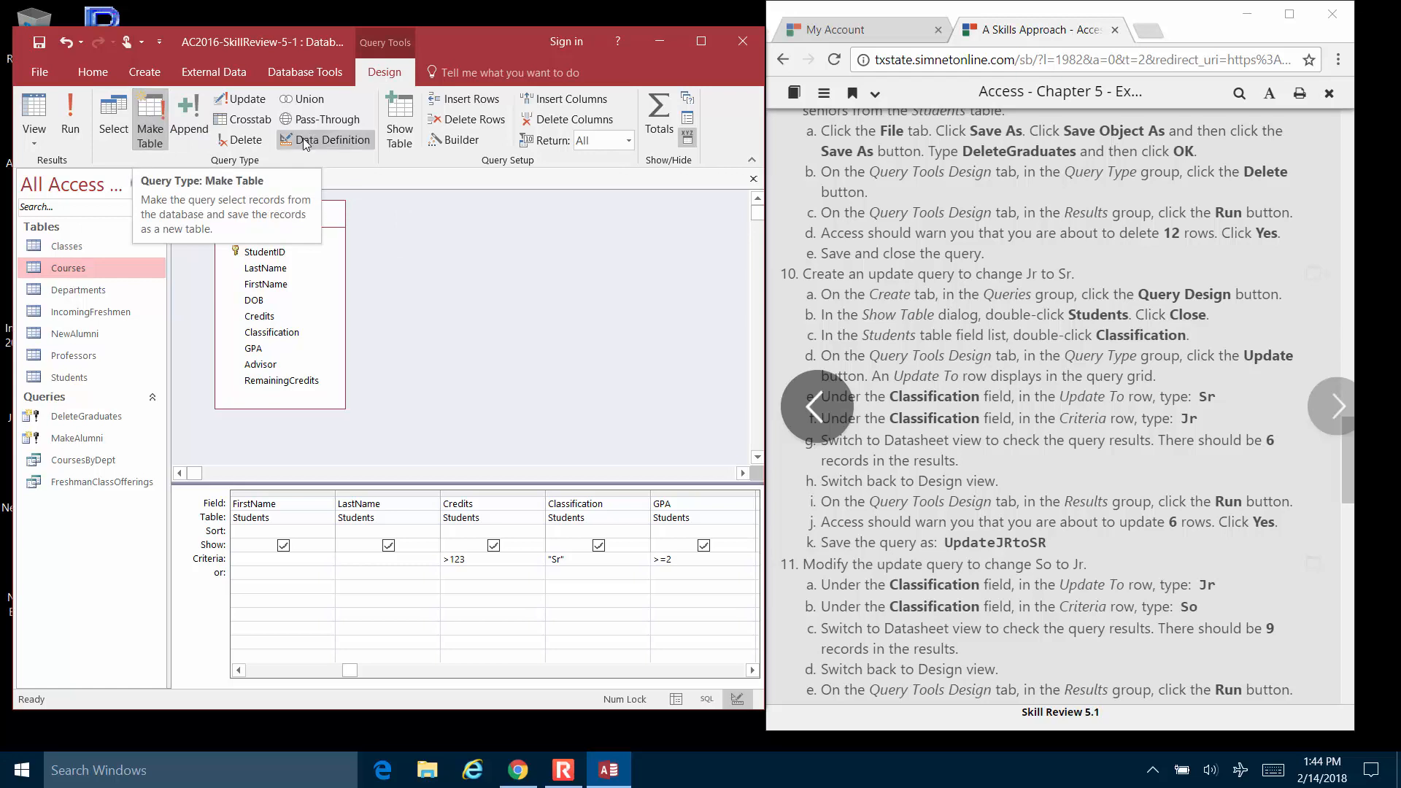
Step: Convert DeleteGraduates to a delete query and run it to remove the graduating seniors from Students, saving the design on closing
click(232, 139)
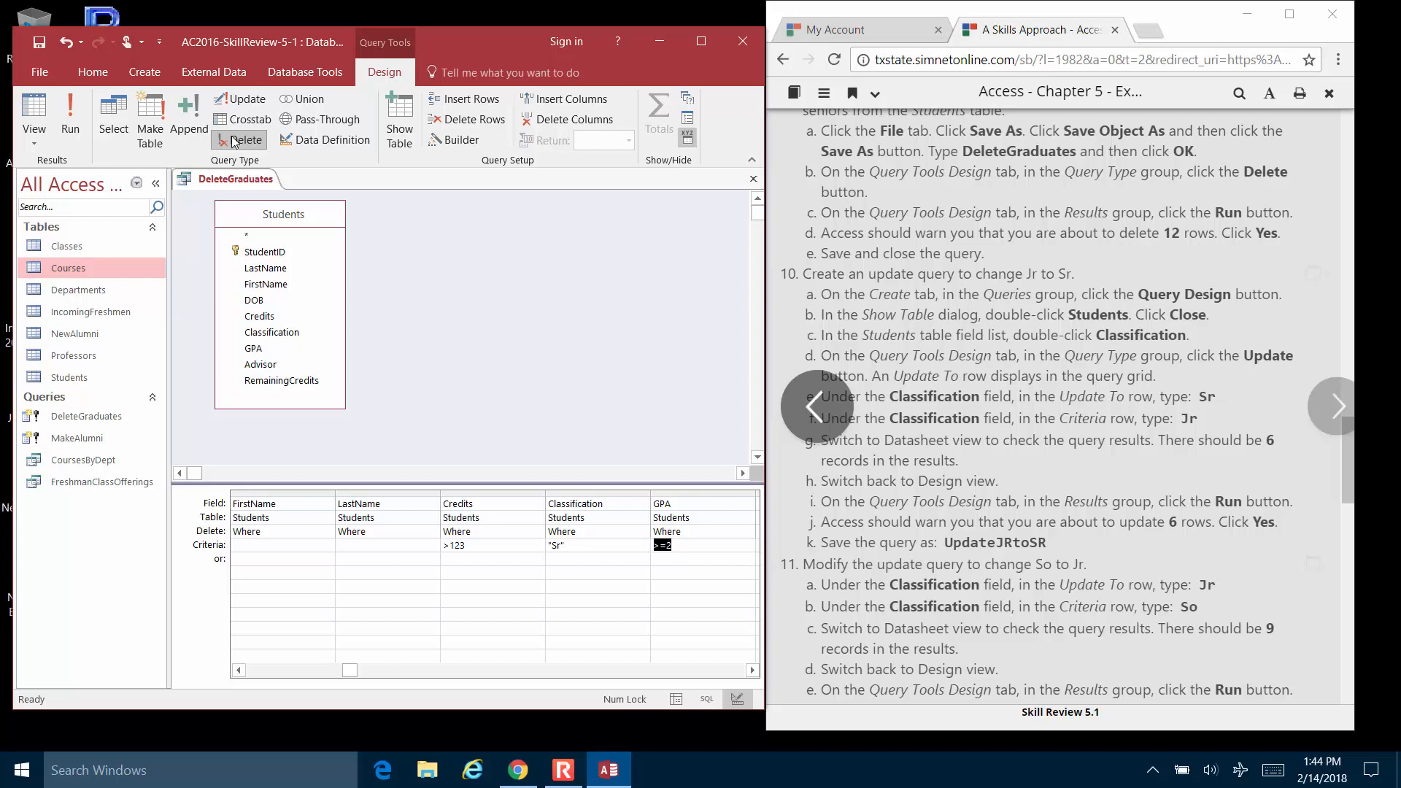
click(68, 113)
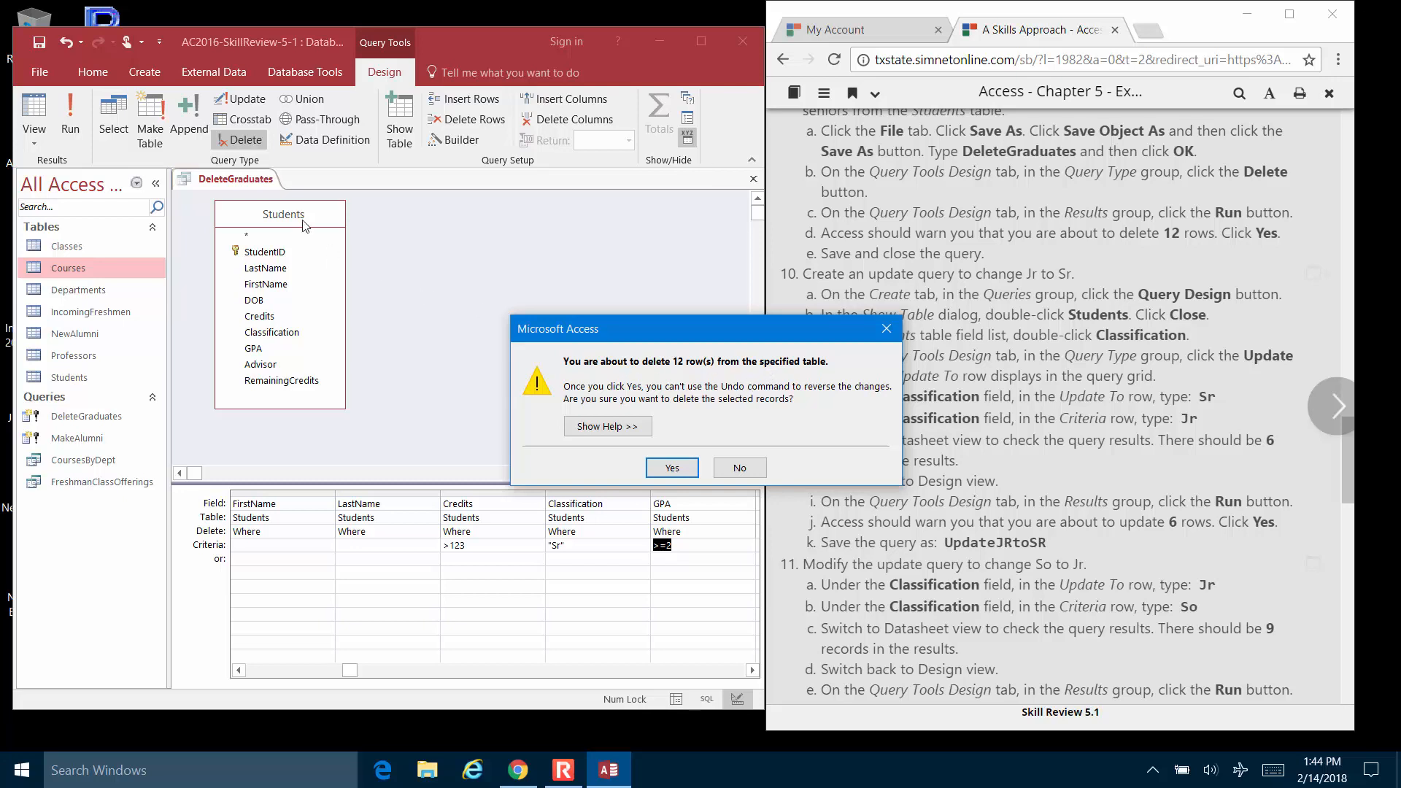
click(672, 469)
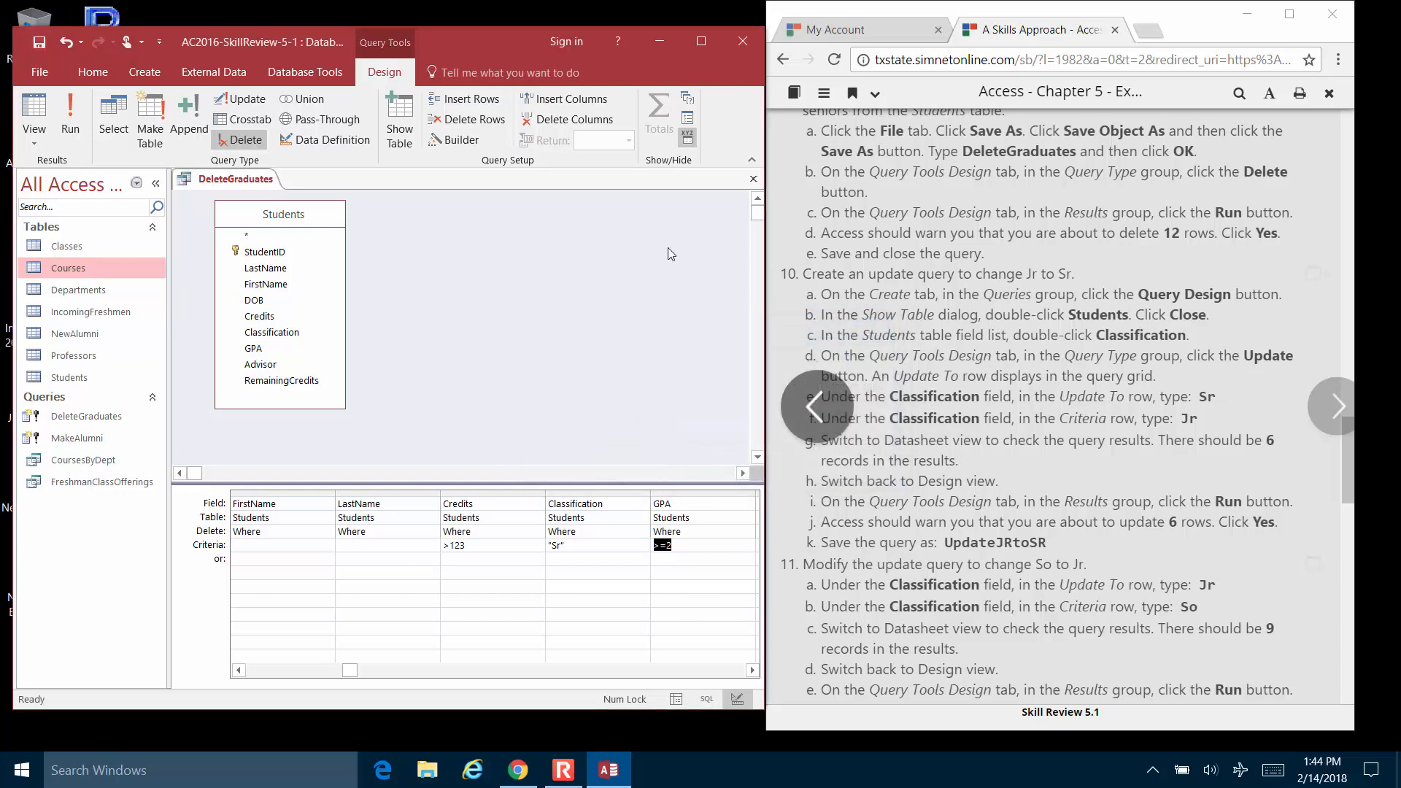
click(756, 179)
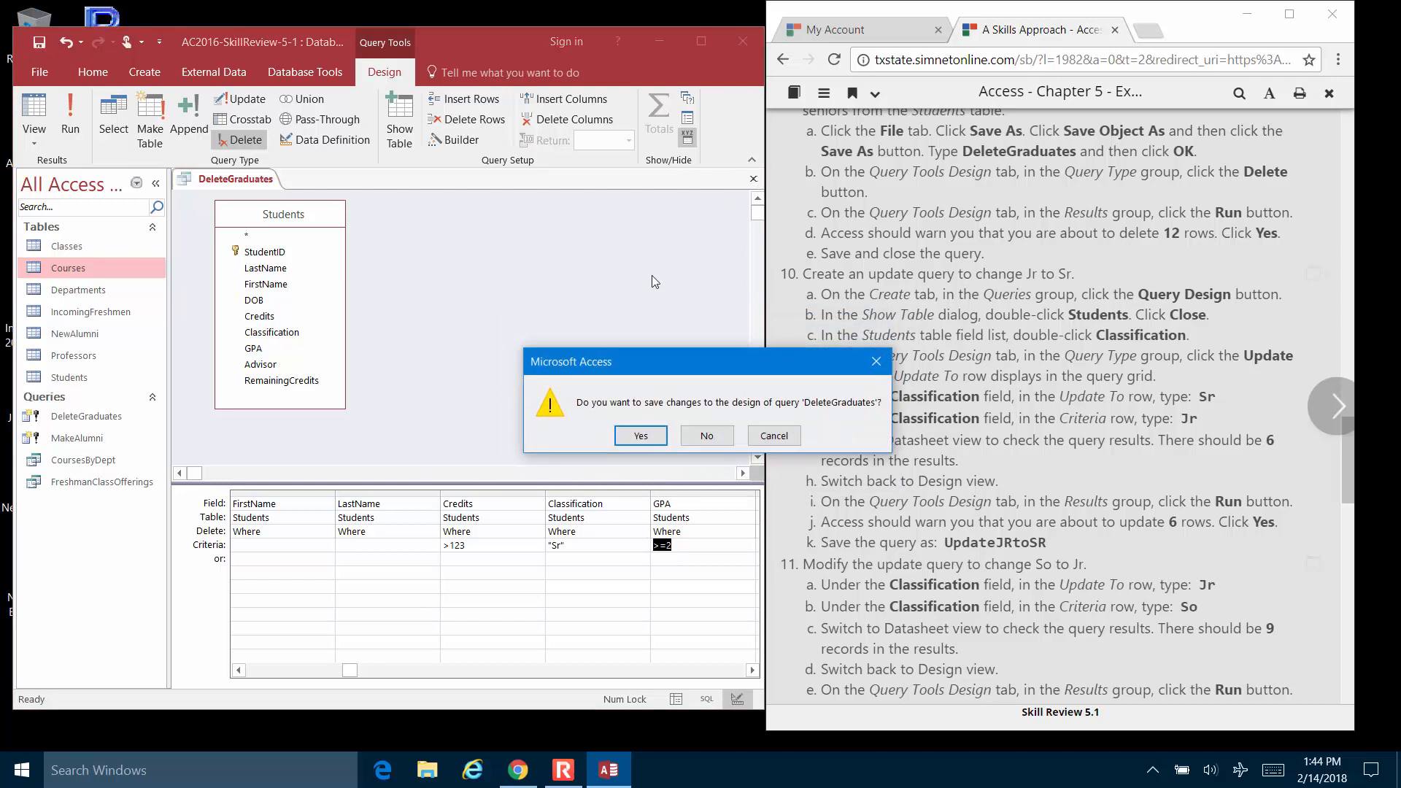
click(647, 440)
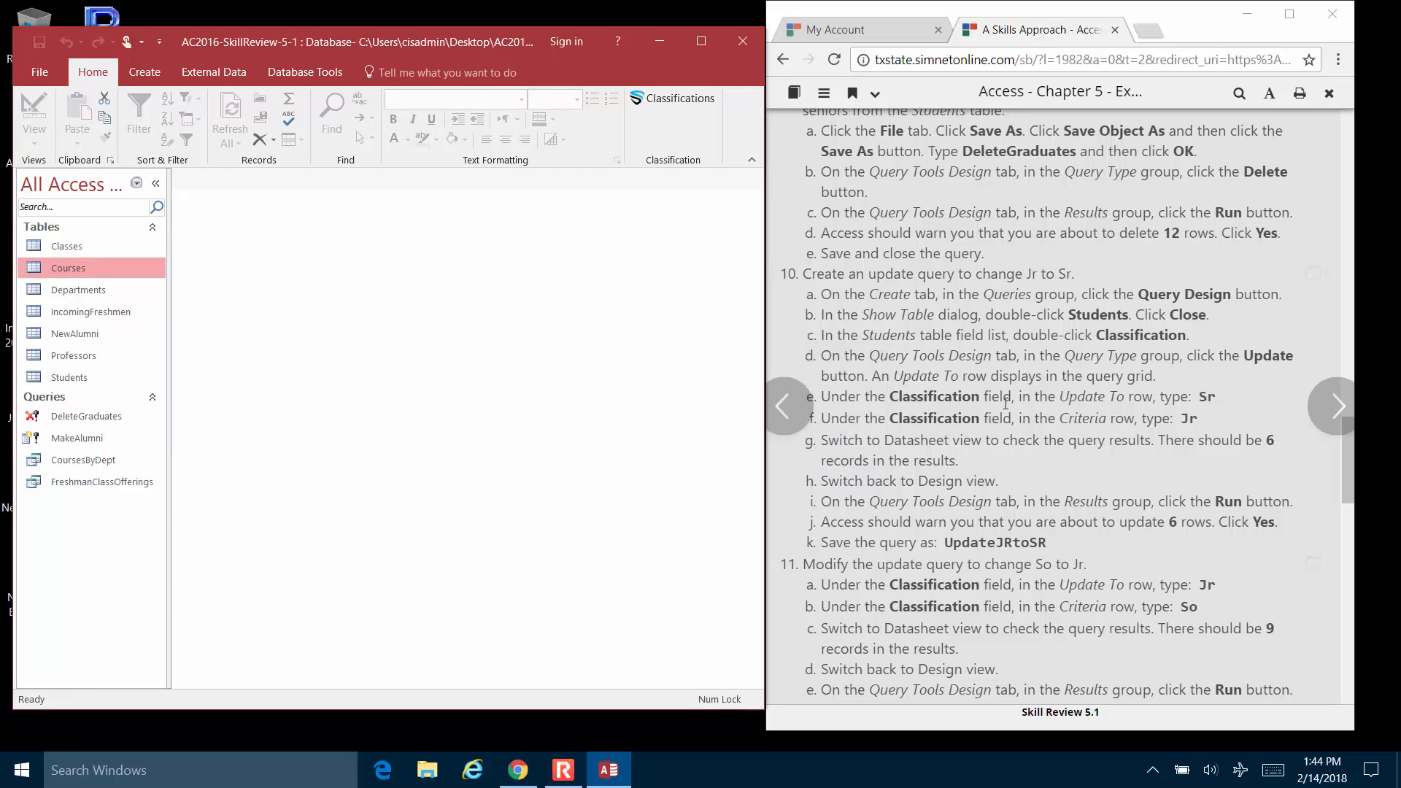
Step: Create a new query in Design view based on the Students table and add its Classification field to the grid
scroll(1005, 404, down, 1)
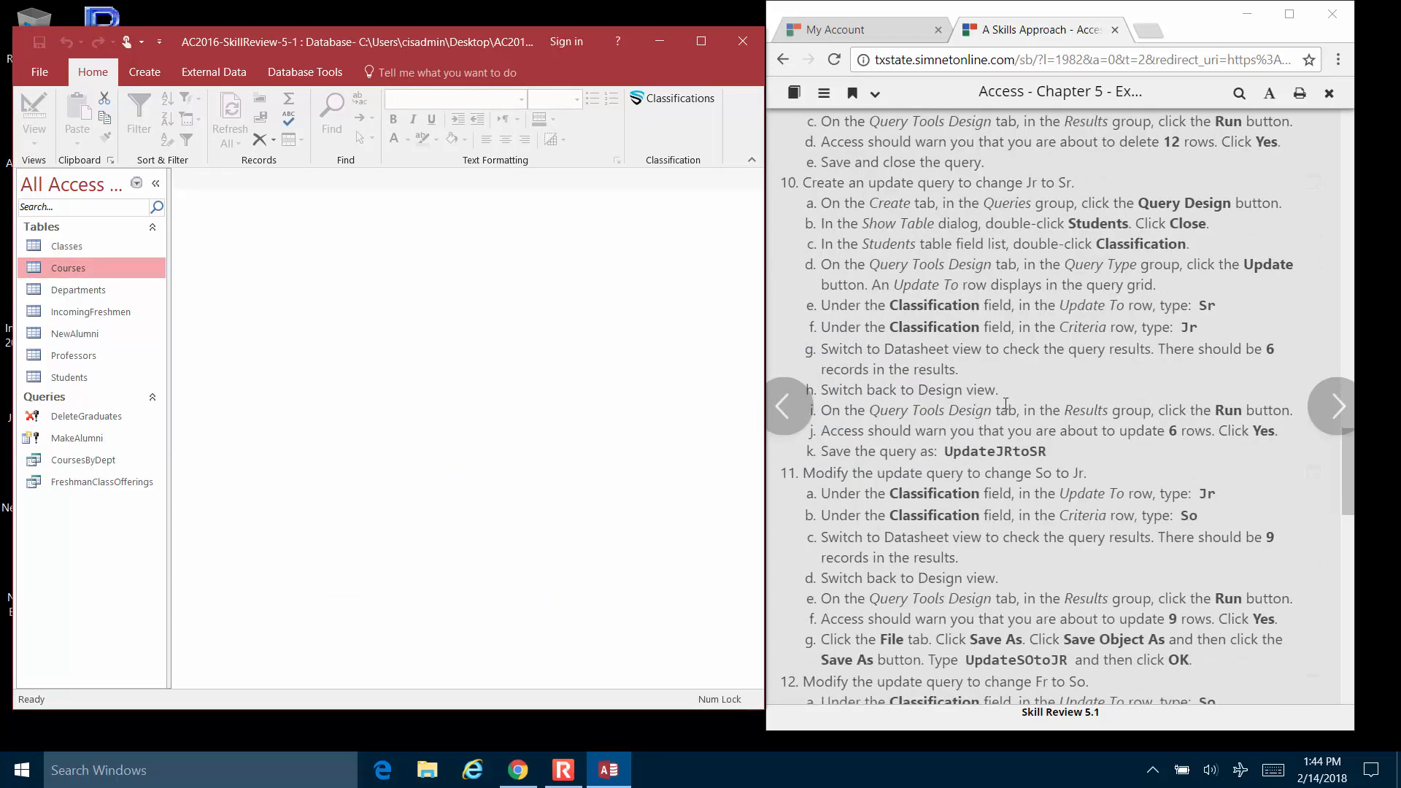
scroll(1003, 404, down, 1)
scroll(999, 405, up, 1)
click(147, 72)
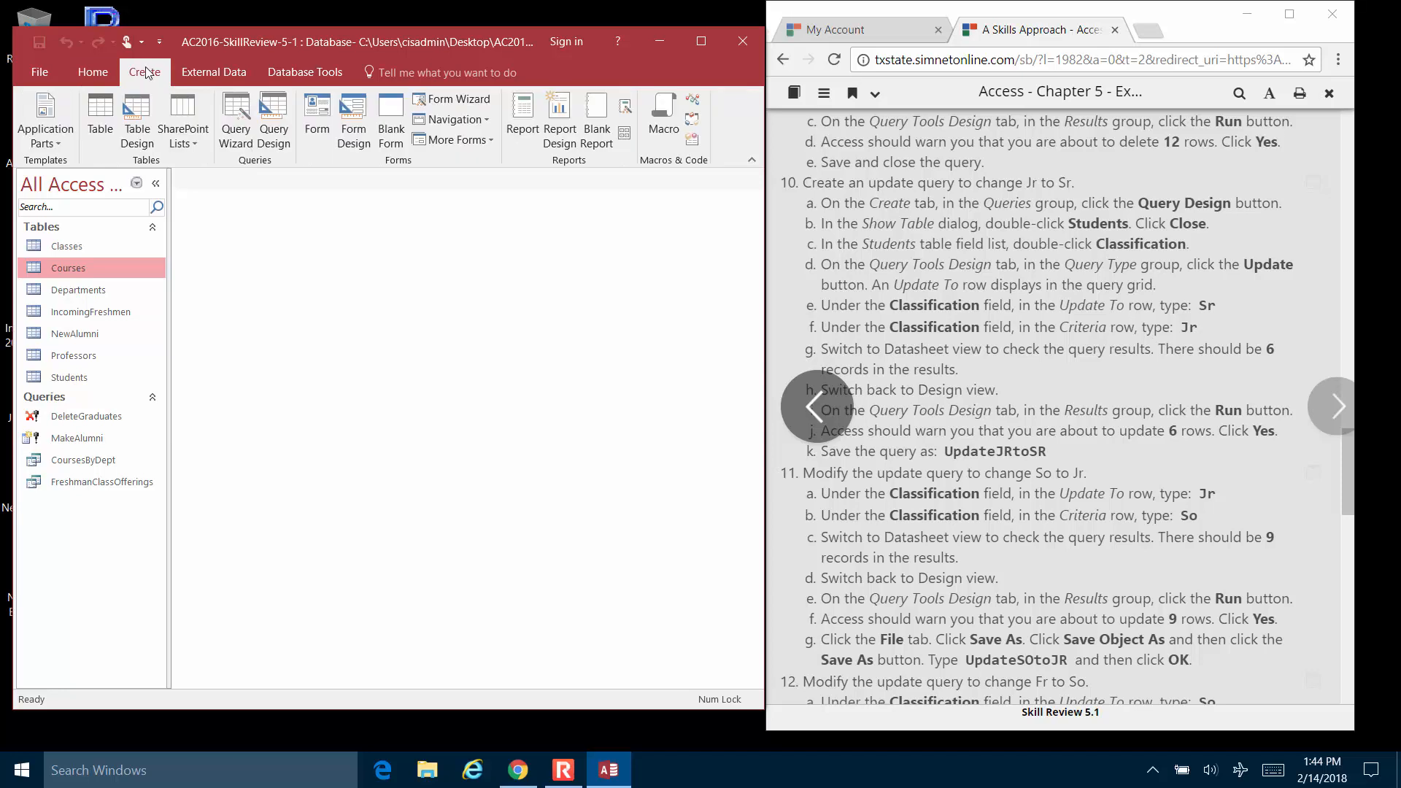
click(274, 120)
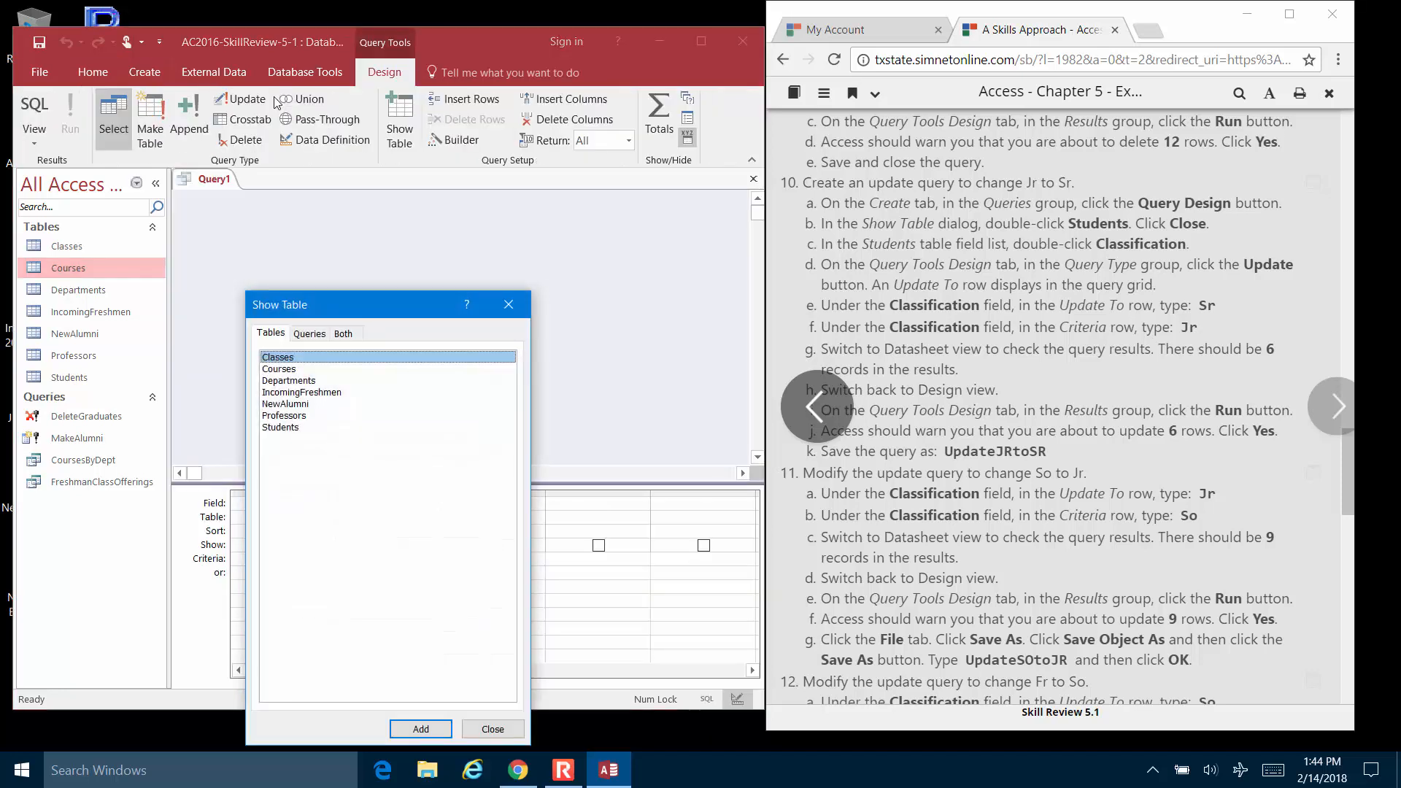
double_click(286, 427)
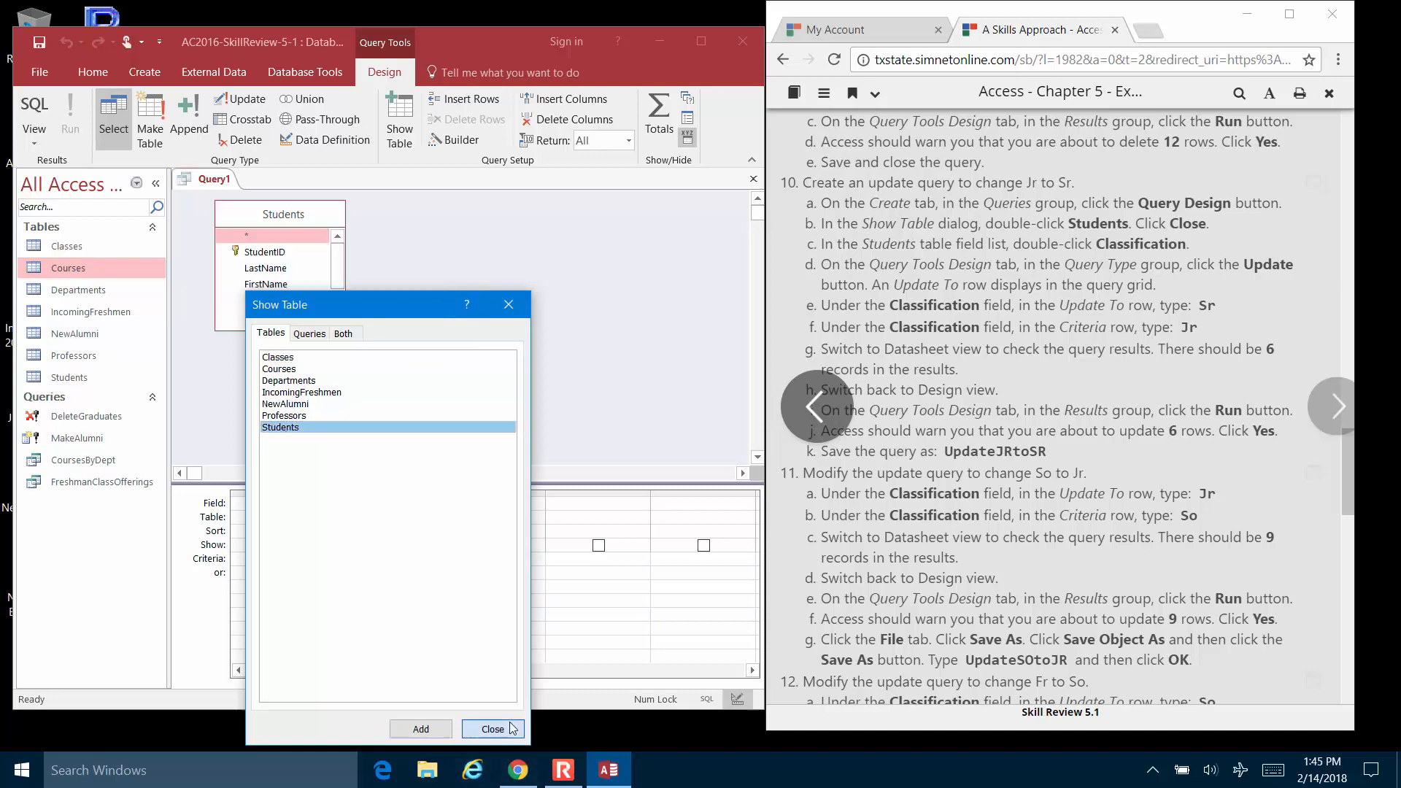
click(492, 728)
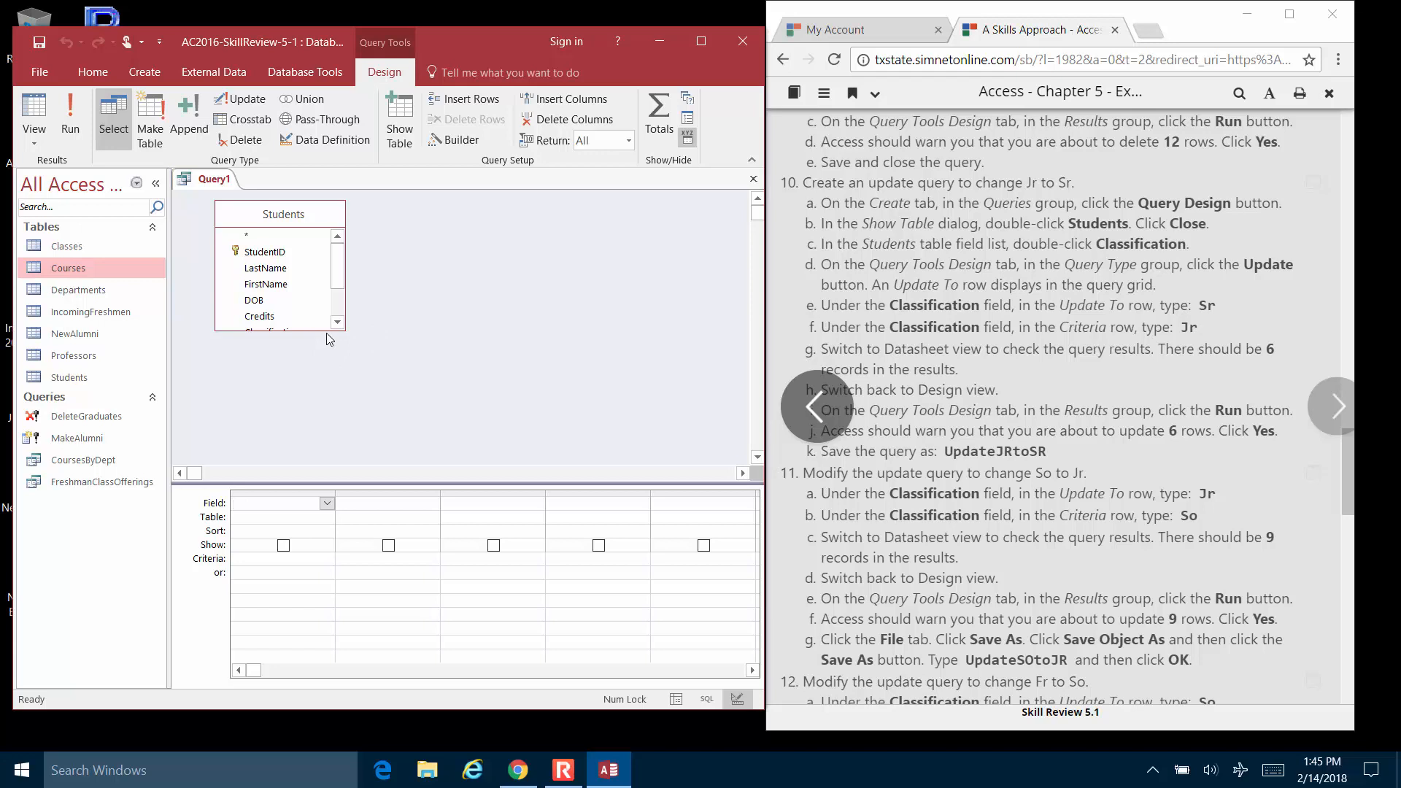
drag(322, 331, 322, 410)
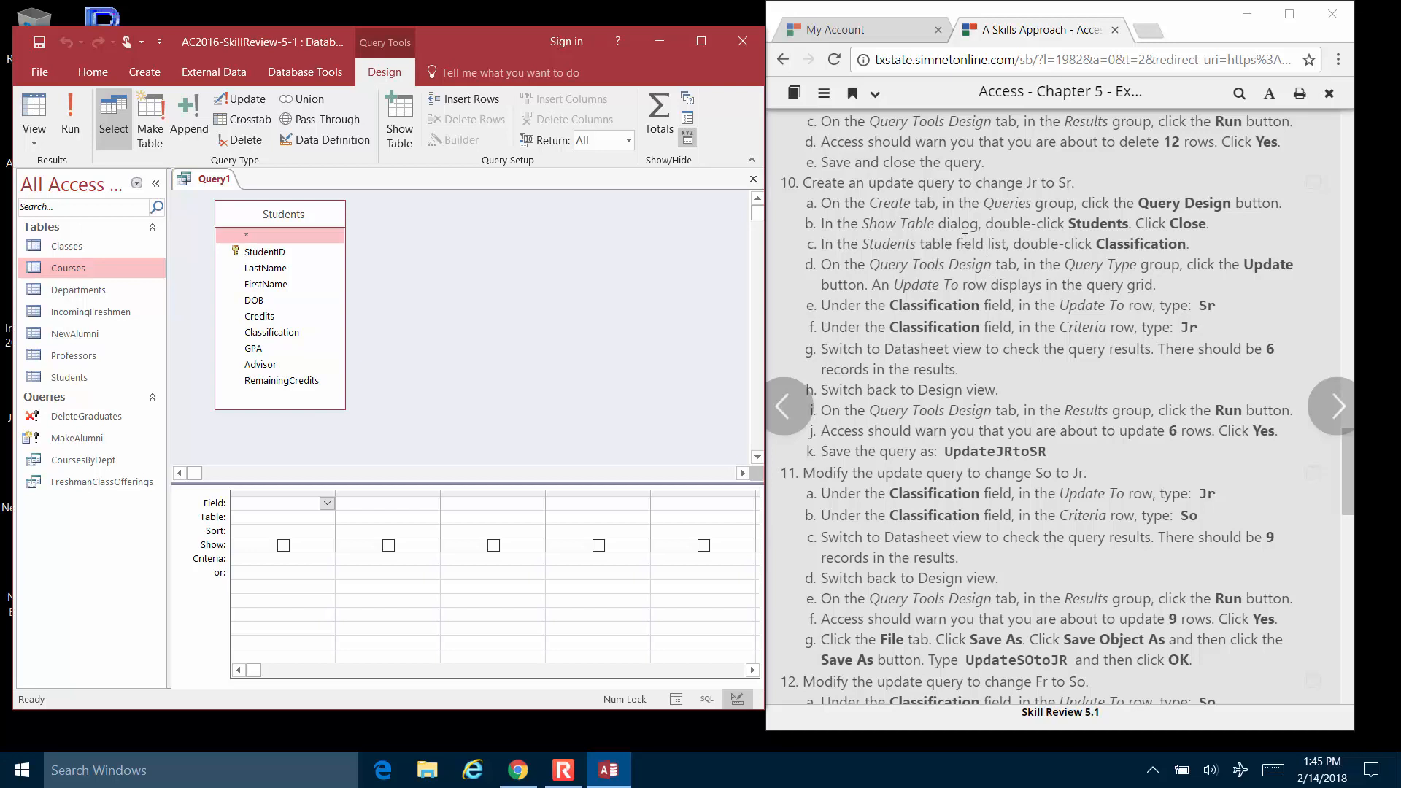
double_click(291, 333)
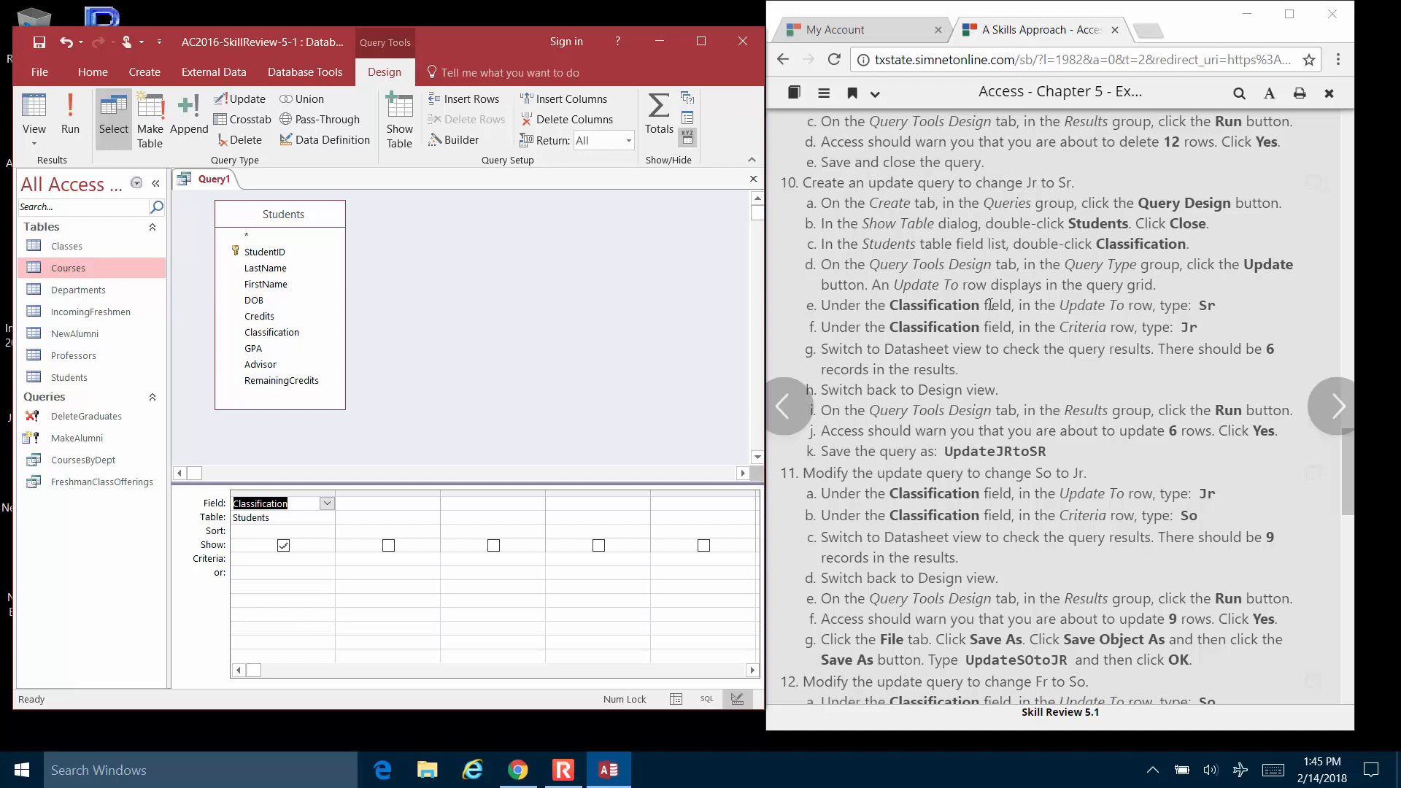
Step: Make it an update query that sets Classification to Sr where the criterion is Jr, and run it, accepting the update
click(263, 102)
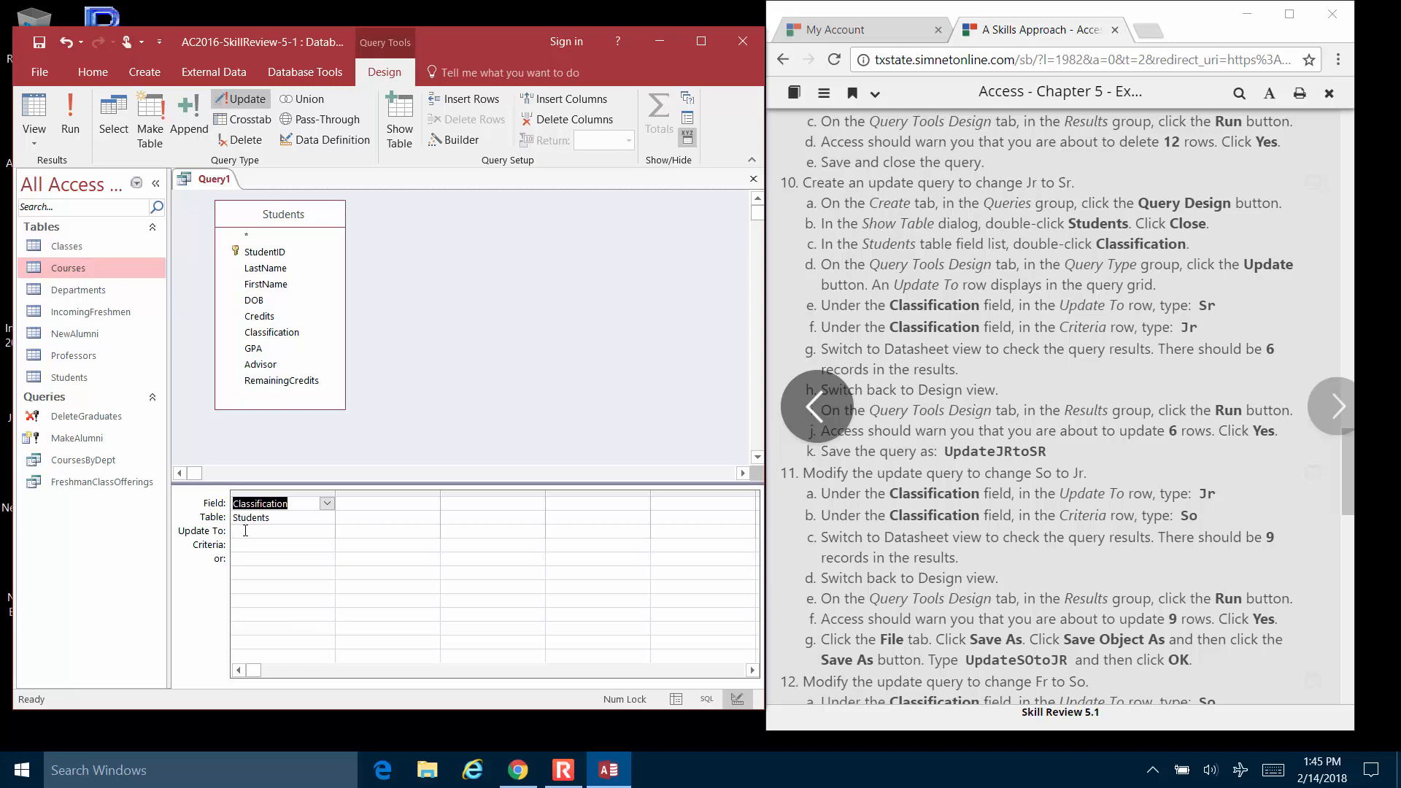
click(245, 531)
text(Sr)
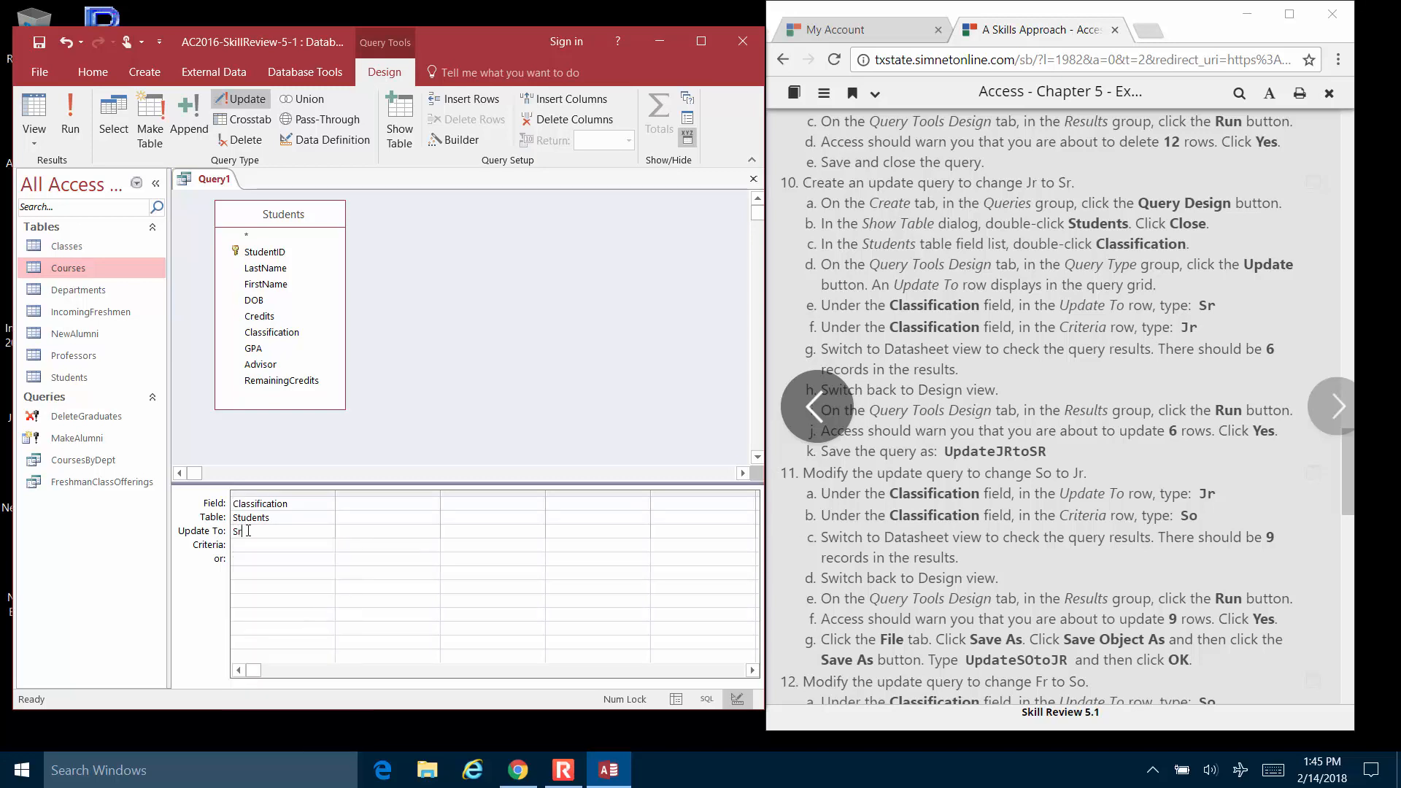
key(Return)
text(Jr)
key(Return)
click(76, 112)
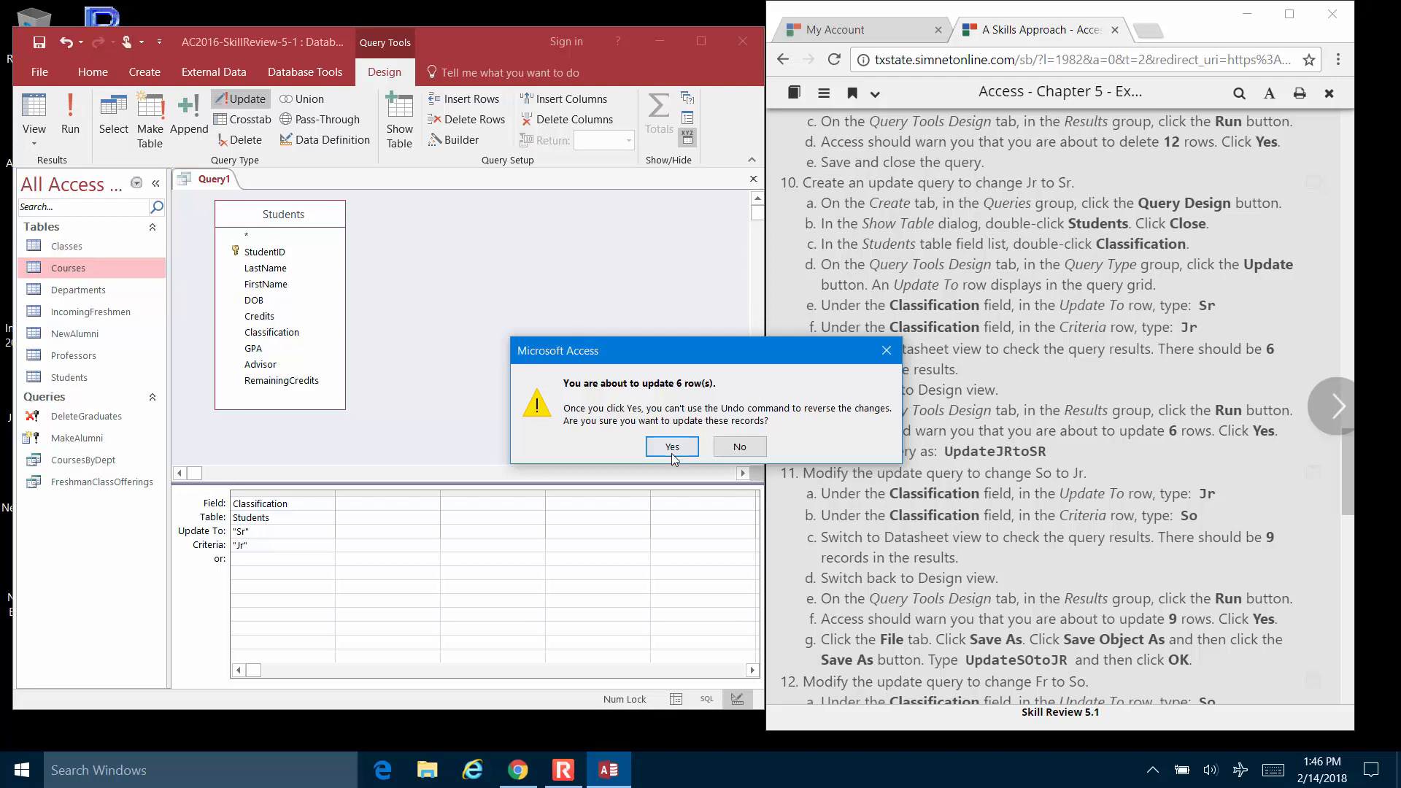
click(672, 448)
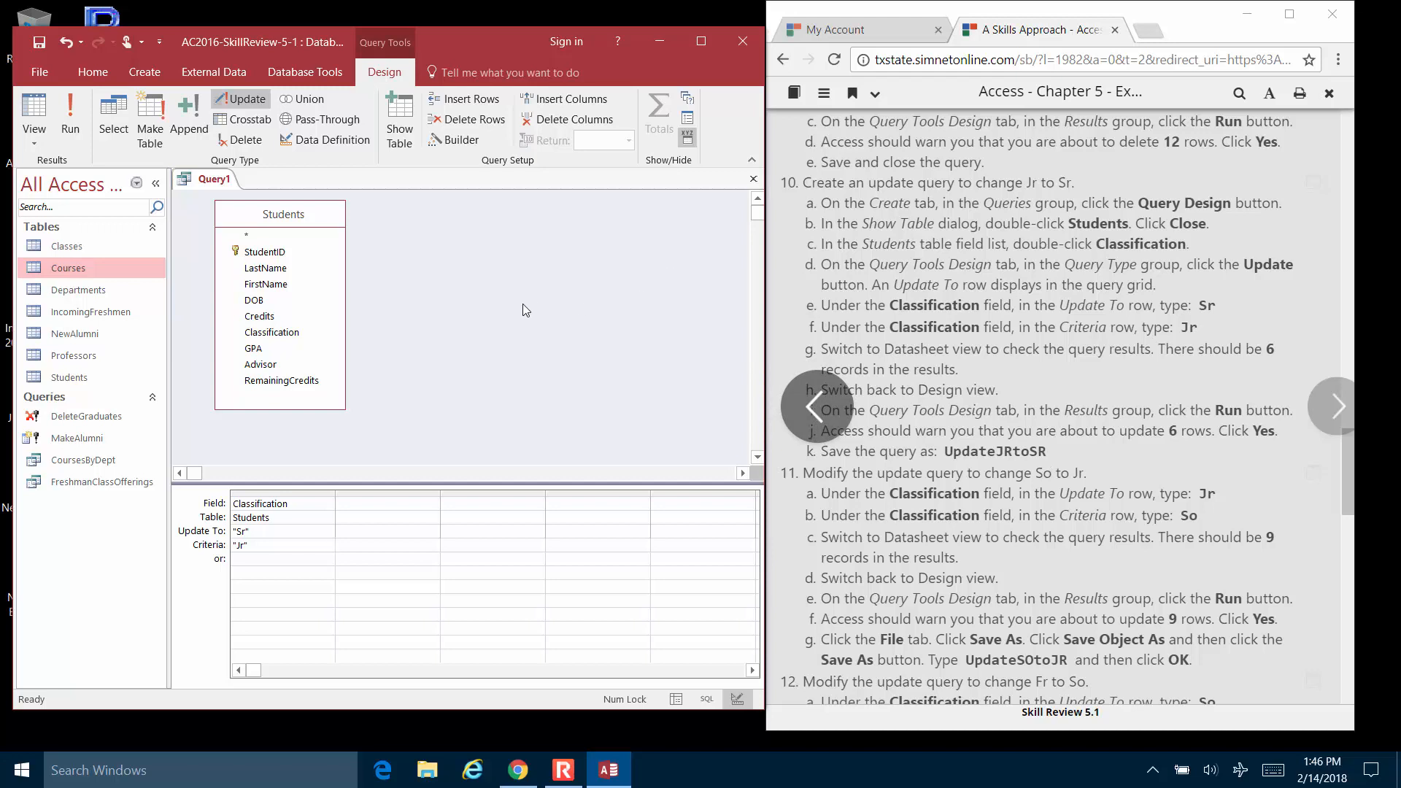
Step: Save the new update query under the name UpdateJrtoSr
key(ctrl+s)
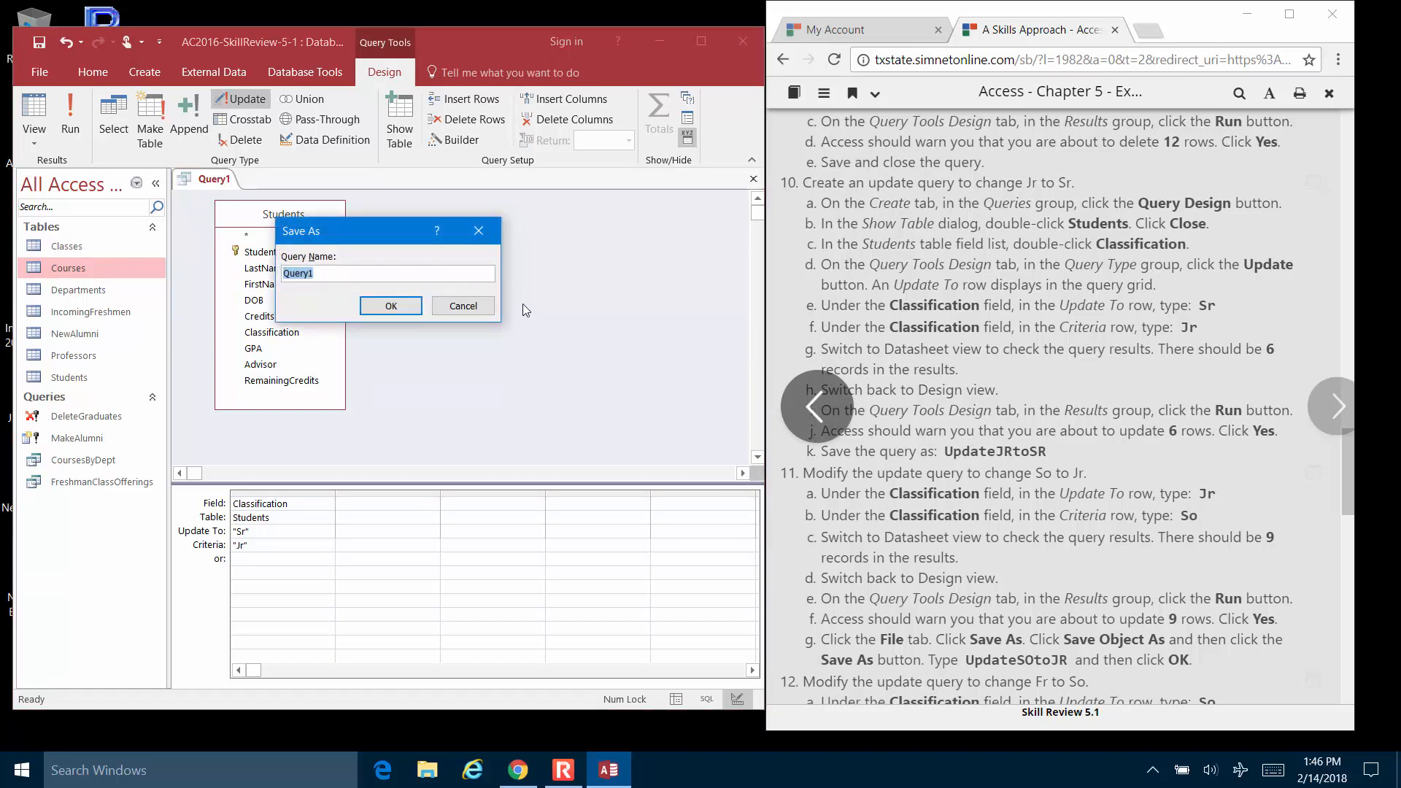
text(UpdateJr)
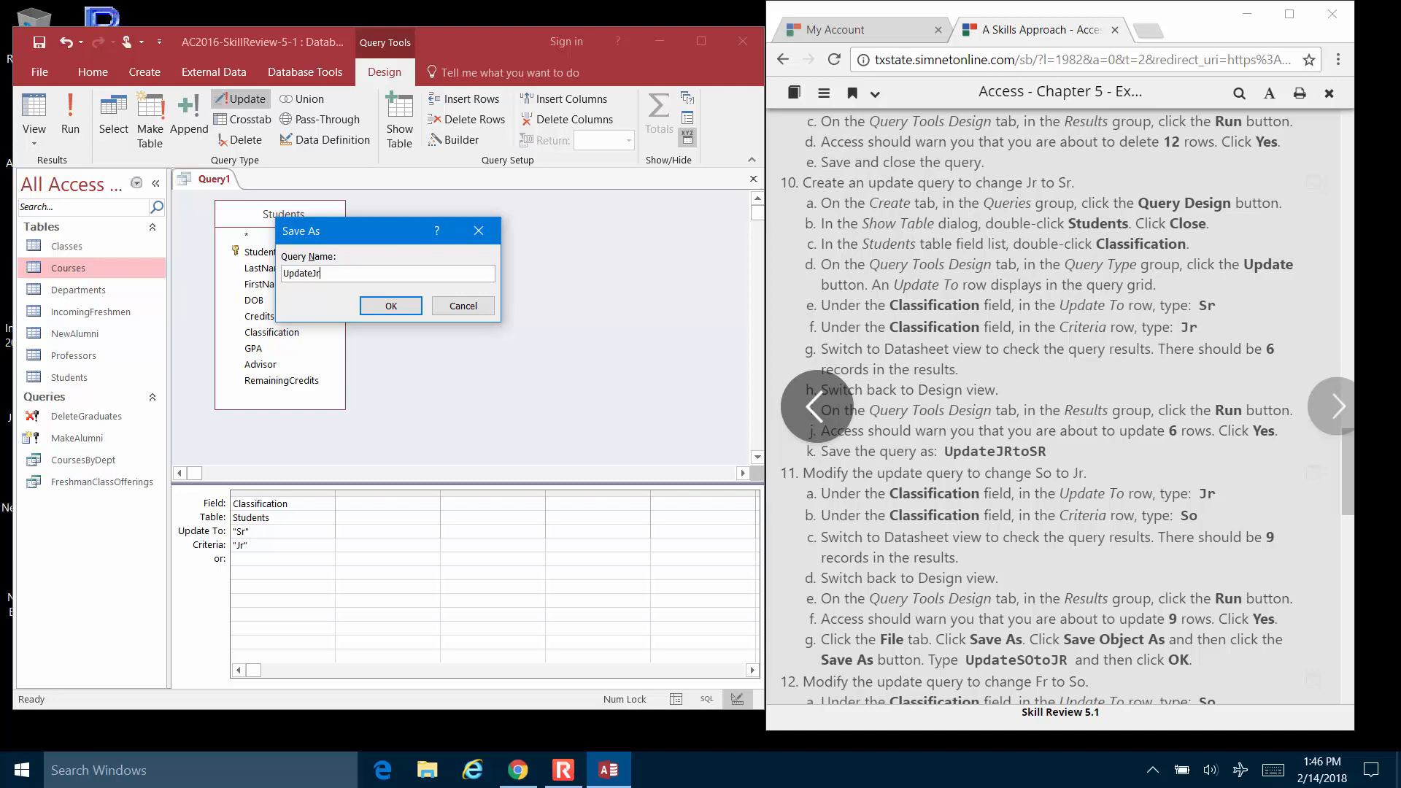
text(toSr)
click(411, 305)
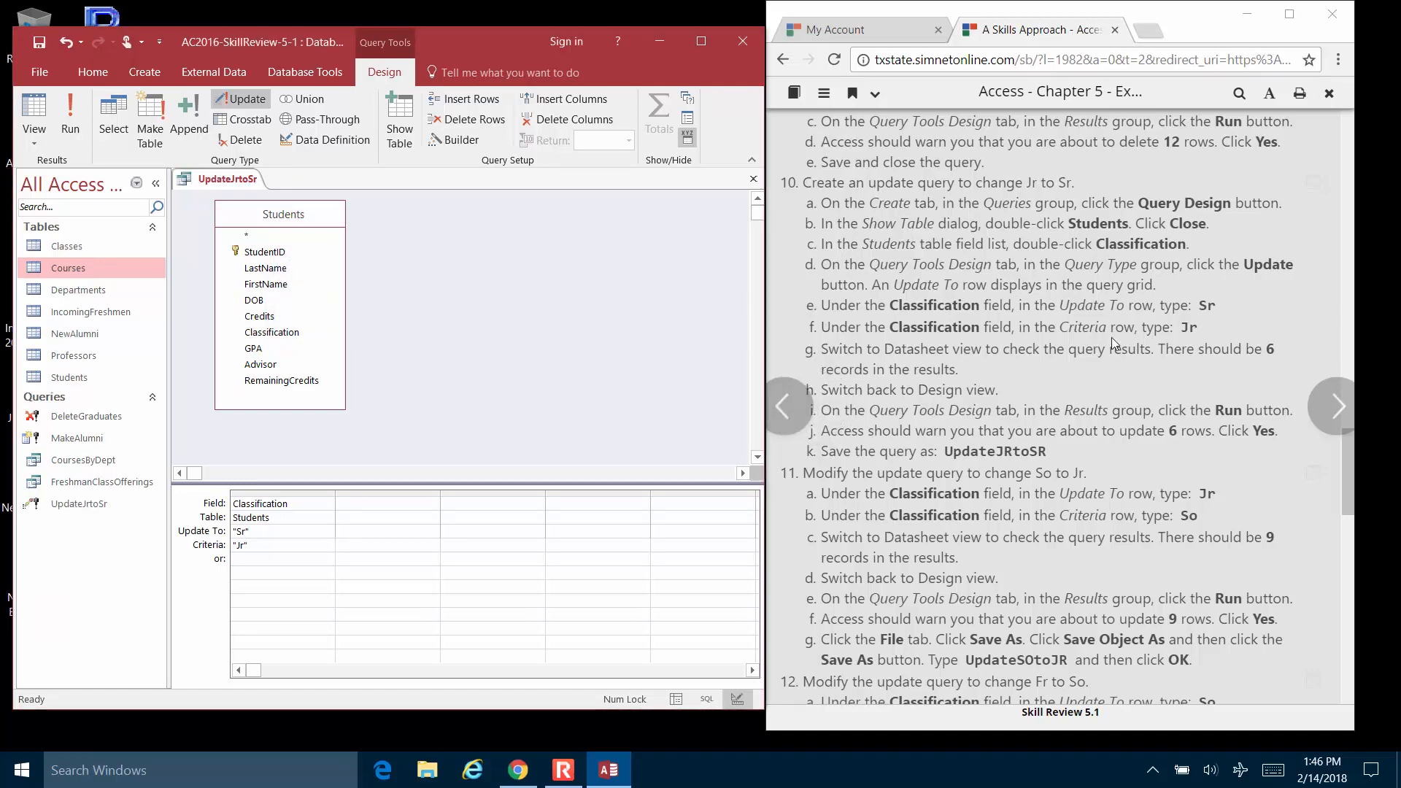
Step: Modify the update query so Classification is updated to Jr where the criterion is So
scroll(1110, 337, down, 4)
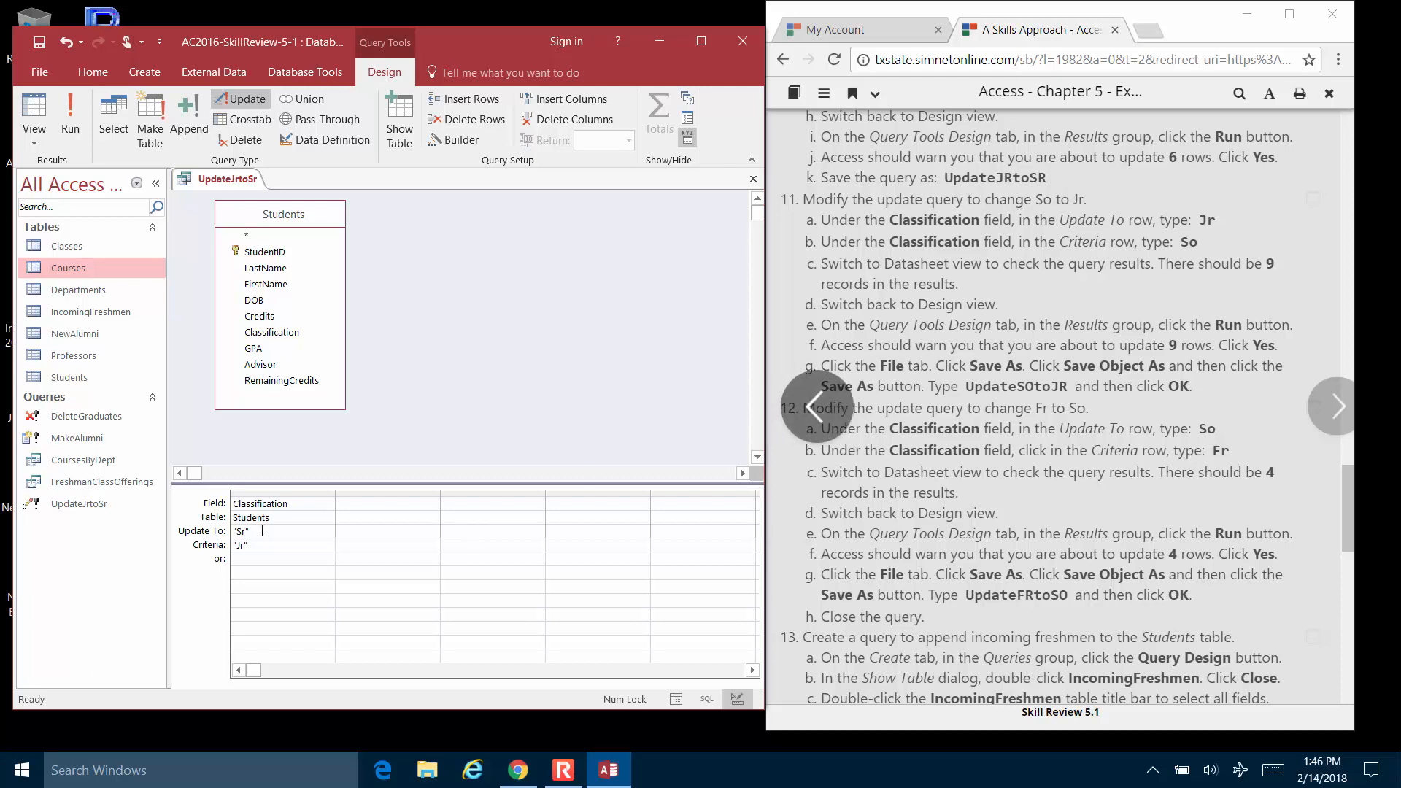
key(BackSpace)
key(BackSpace)
key(BackSpace)
key(BackSpace)
text(Jr)
key(Tab)
click(269, 545)
key(BackSpace)
key(BackSpace)
text(So)
key(Tab)
Step: Check the So records in Datasheet view, return to Design view, and run the update query, accepting the update
click(32, 108)
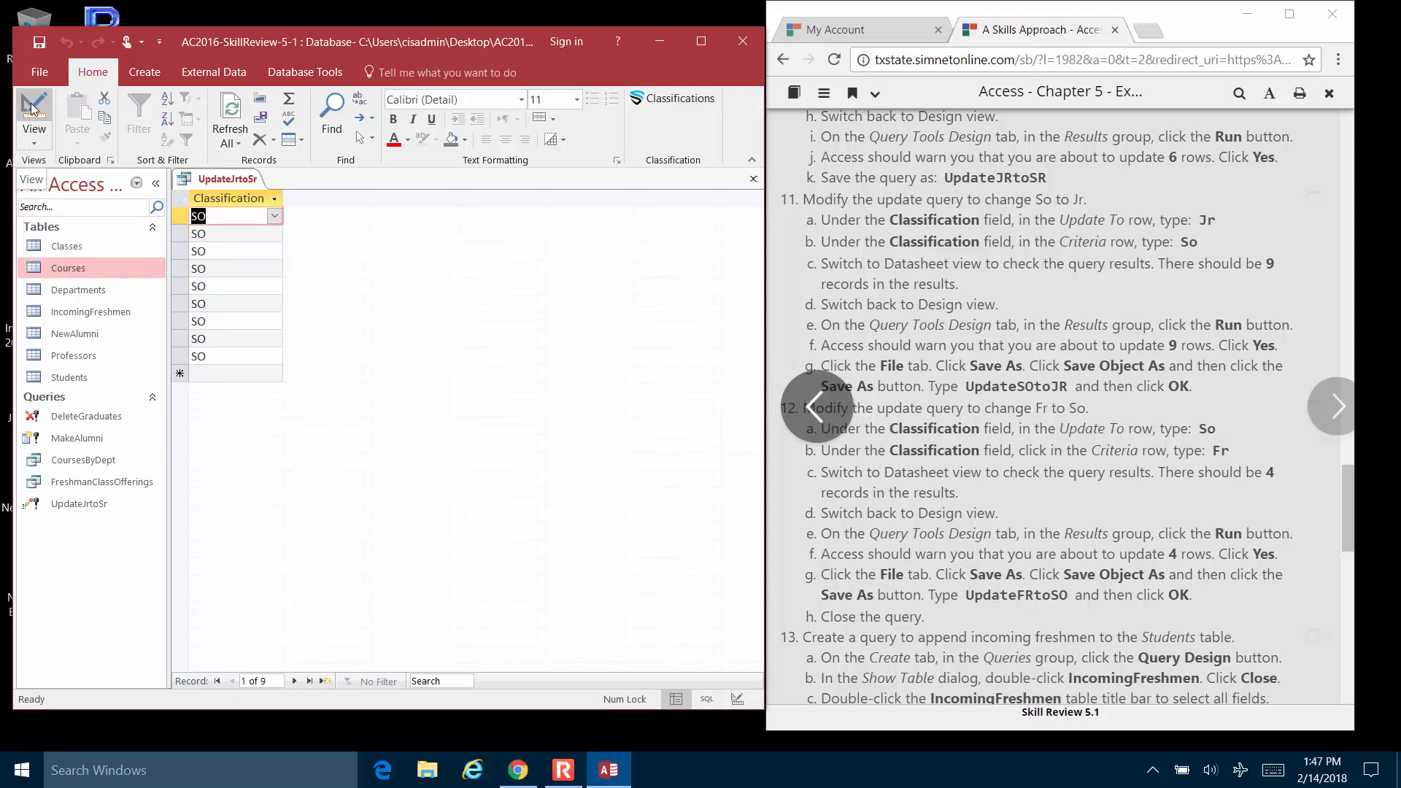
click(32, 108)
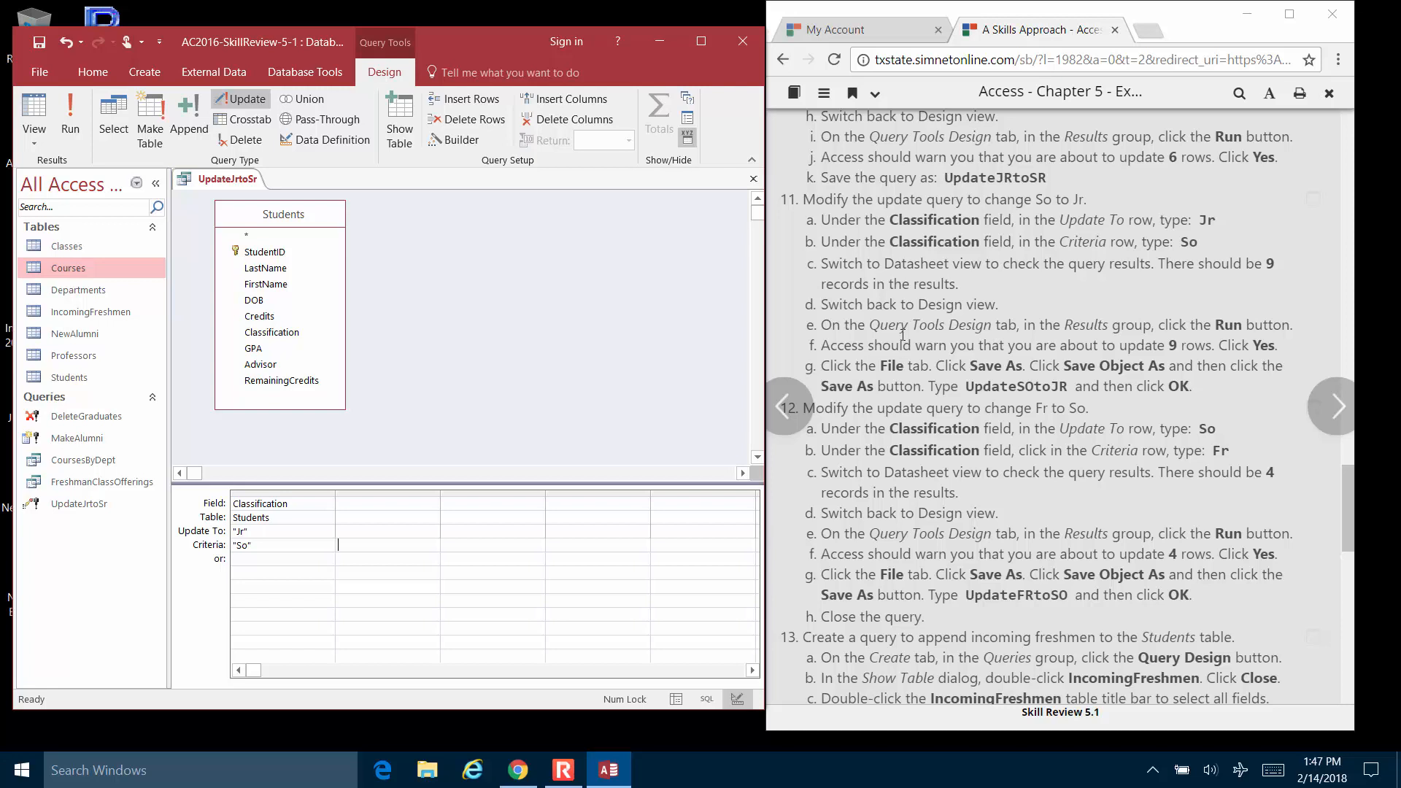
click(80, 104)
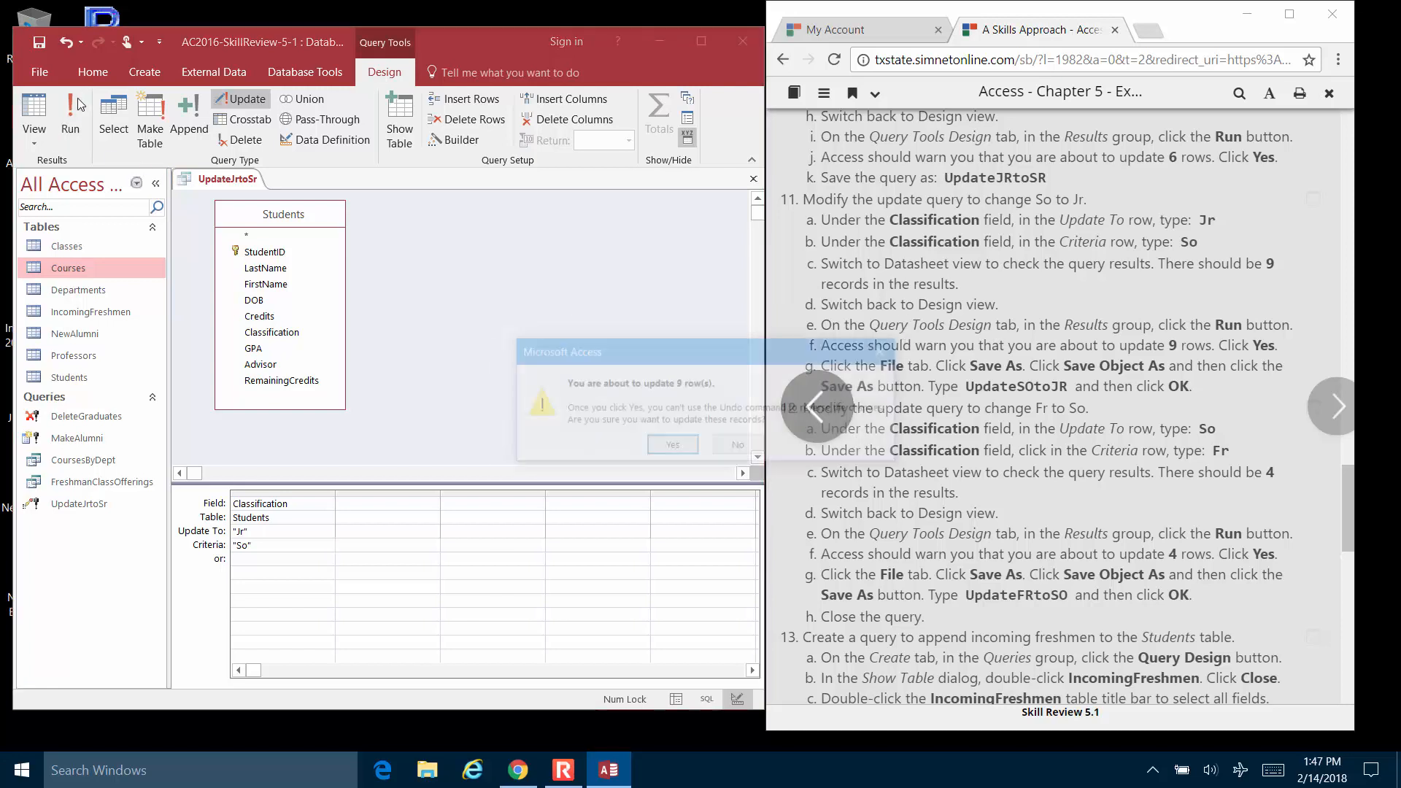
click(652, 443)
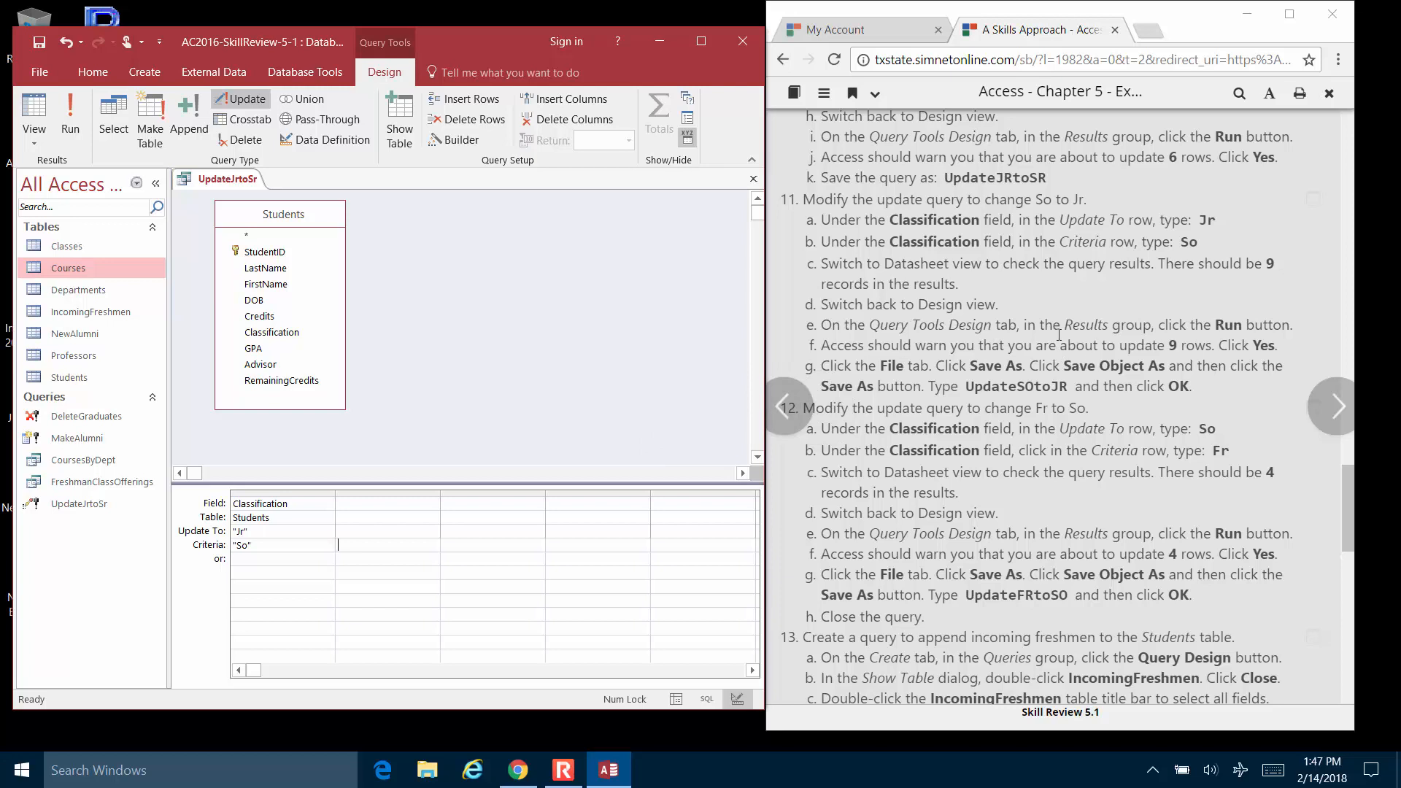
Step: Save the modified update query as a new query object named UpdateSotoJr
scroll(1059, 343, down, 3)
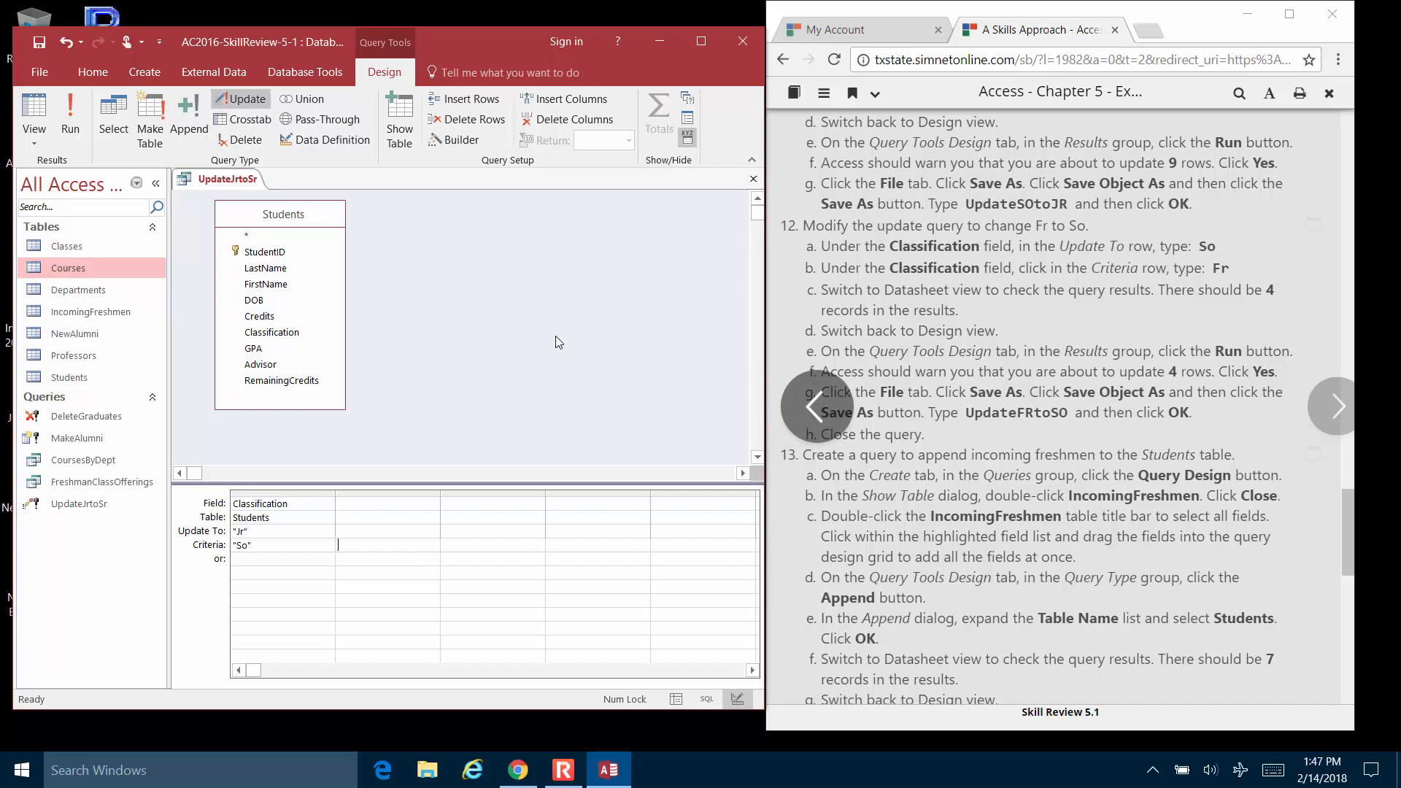
click(47, 72)
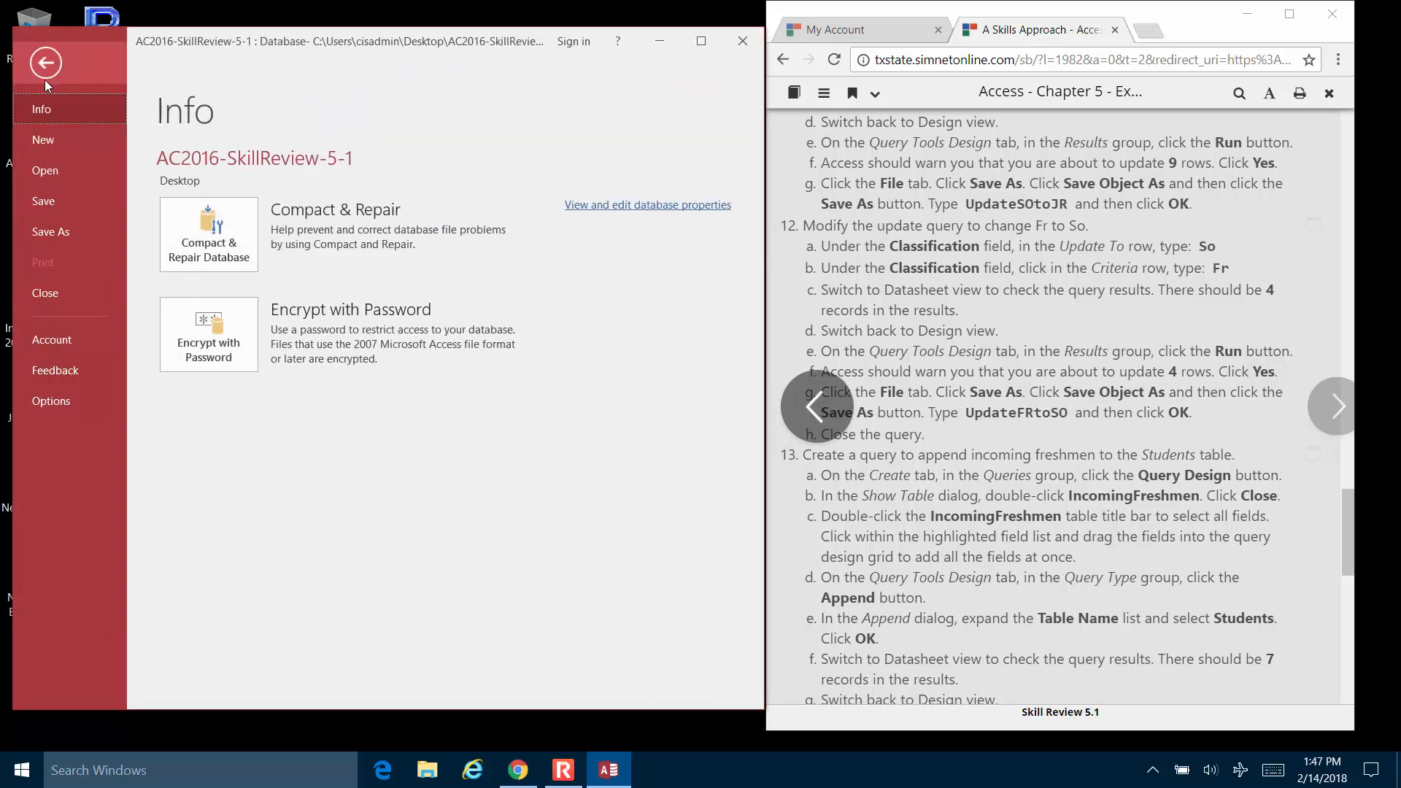
click(46, 231)
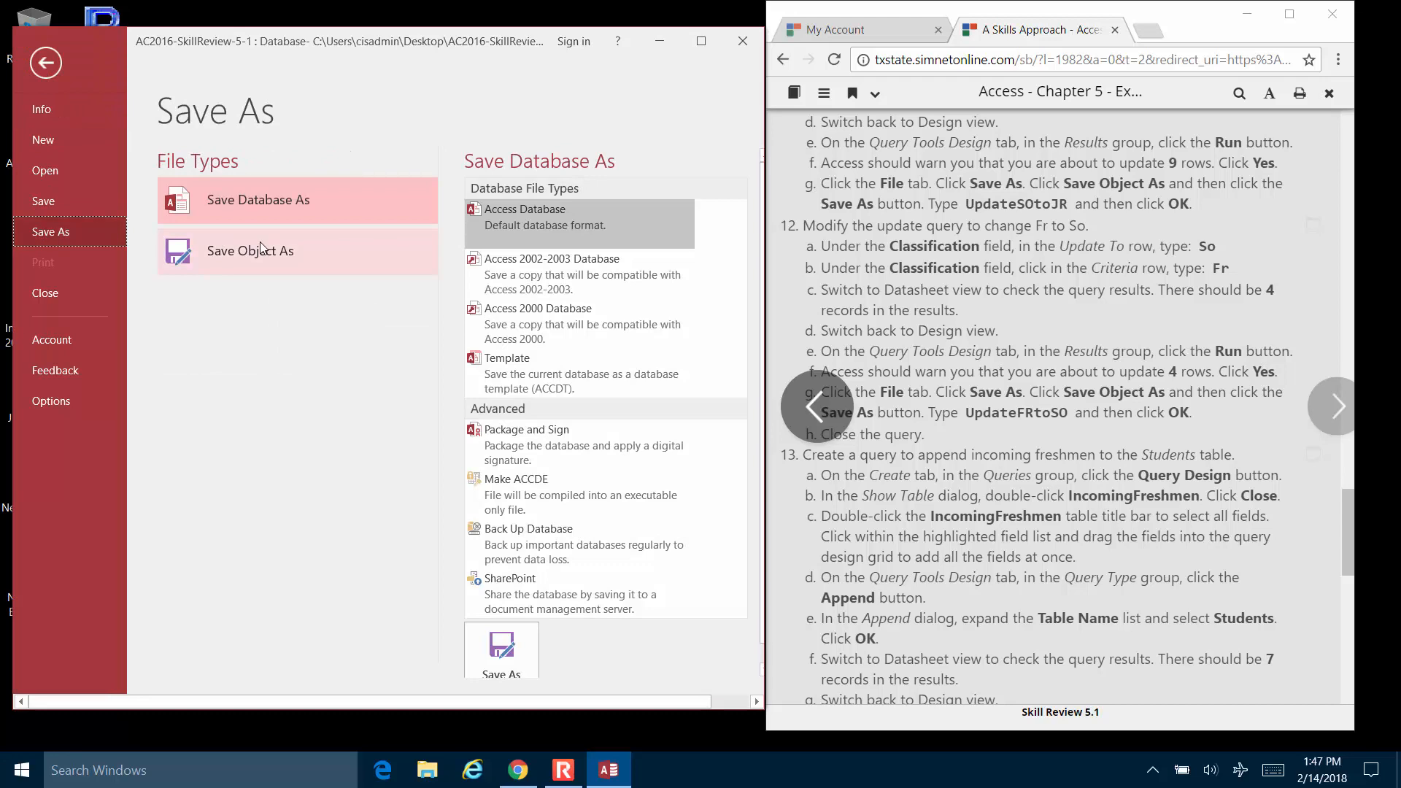
click(259, 243)
click(524, 209)
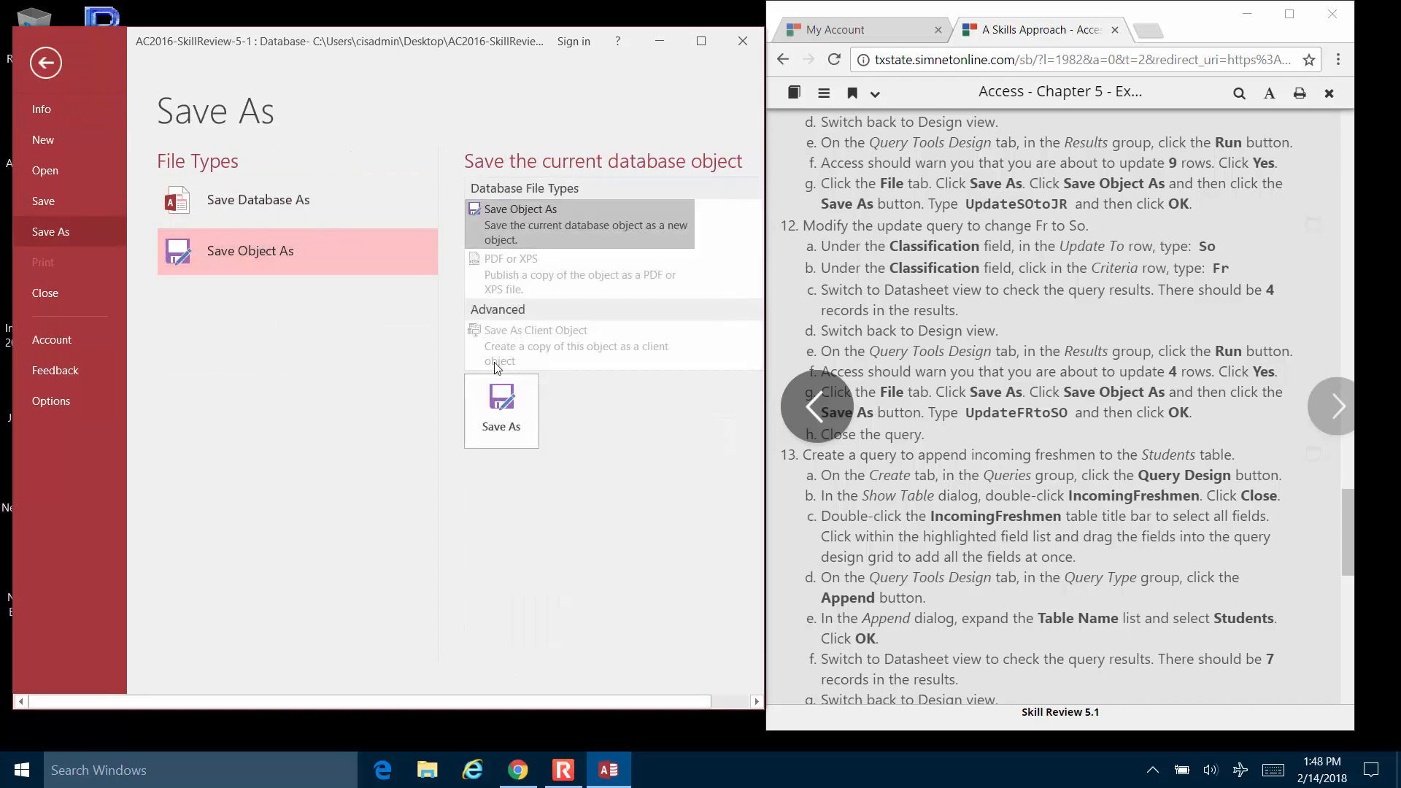
click(498, 400)
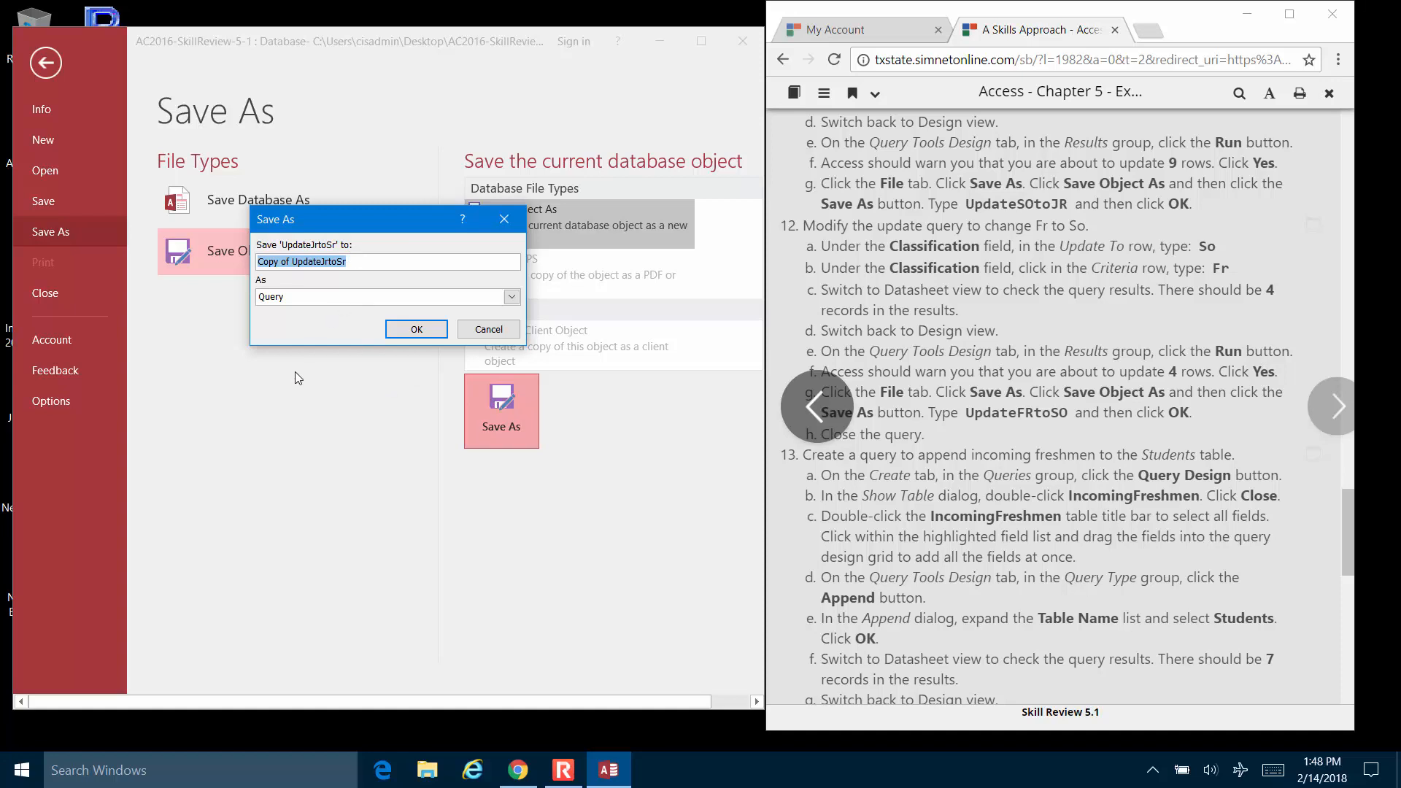
text(UpdateSo)
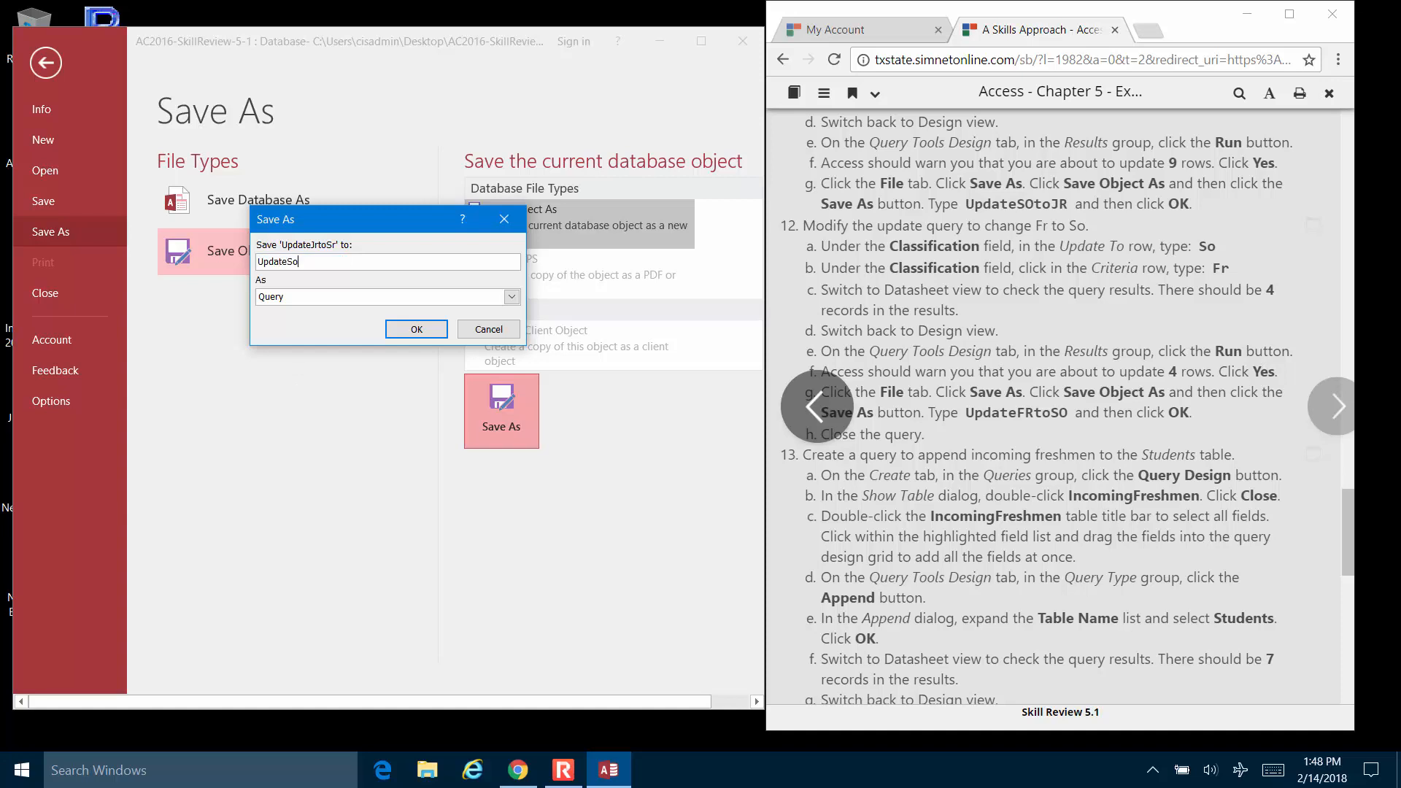
text(toJr)
click(400, 335)
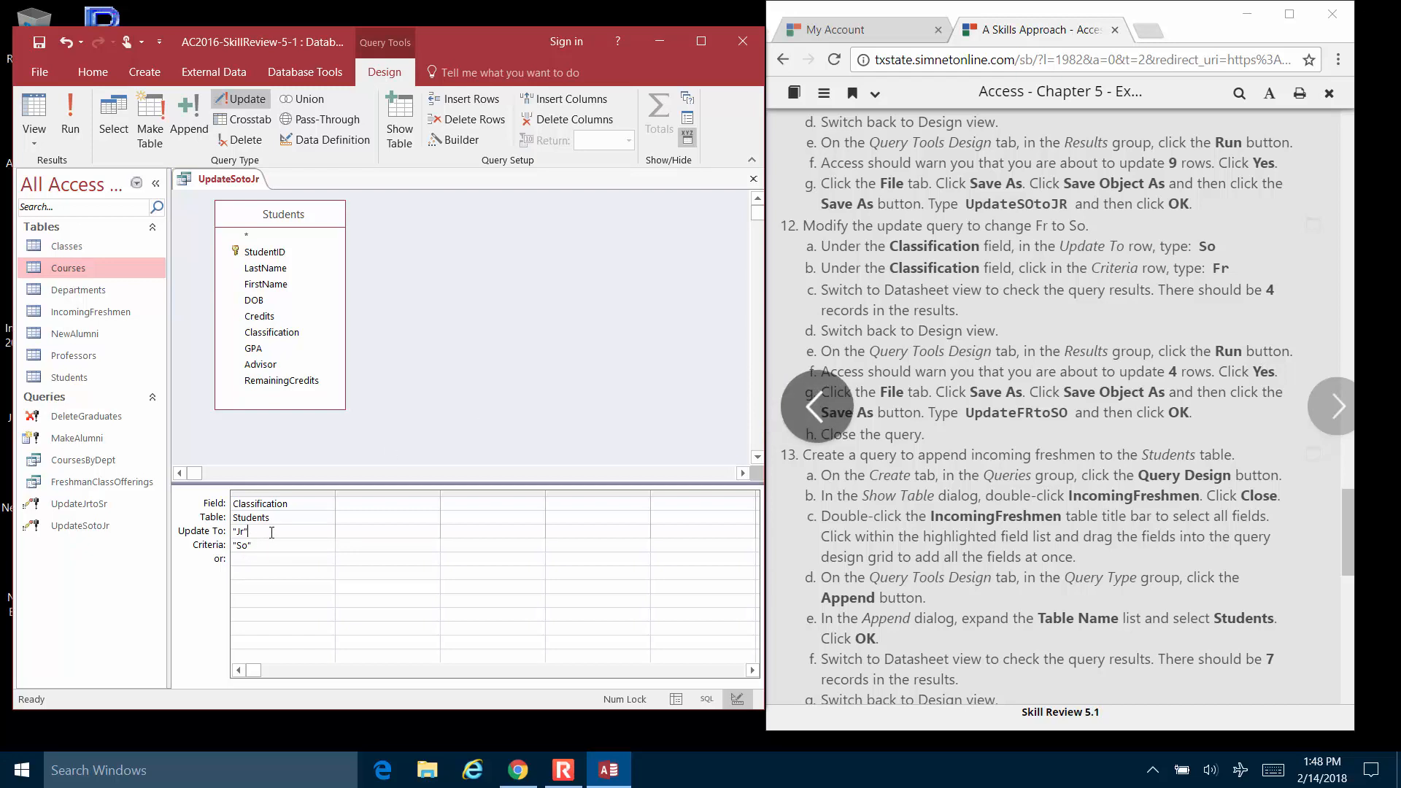
Step: Set the Update To value of Classification to So and clear its existing criterion
key(BackSpace)
key(BackSpace)
key(BackSpace)
key(BackSpace)
text(So)
key(Return)
click(257, 549)
text(Fr)
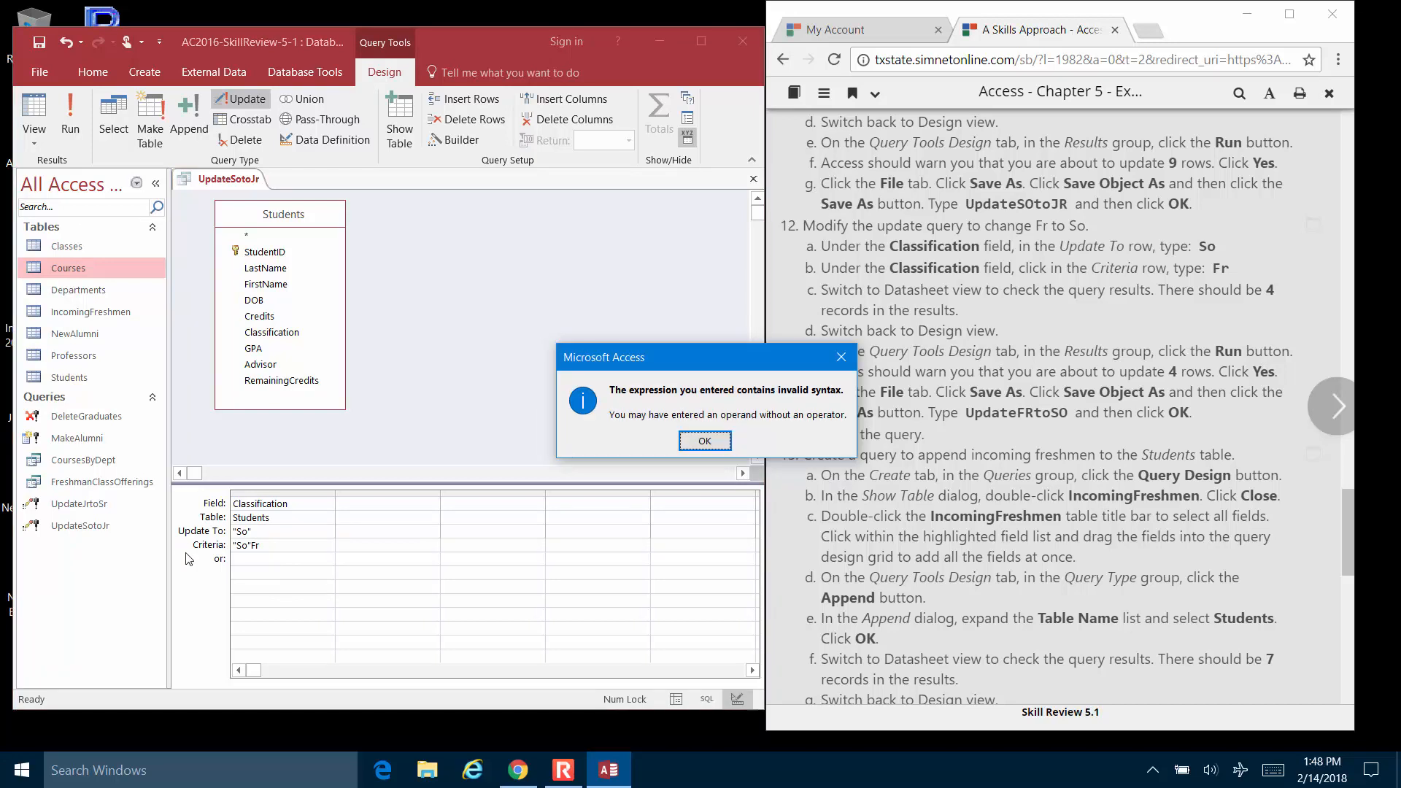
click(704, 441)
key(BackSpace)
key(BackSpace)
key(BackSpace)
key(BackSpace)
key(BackSpace)
key(BackSpace)
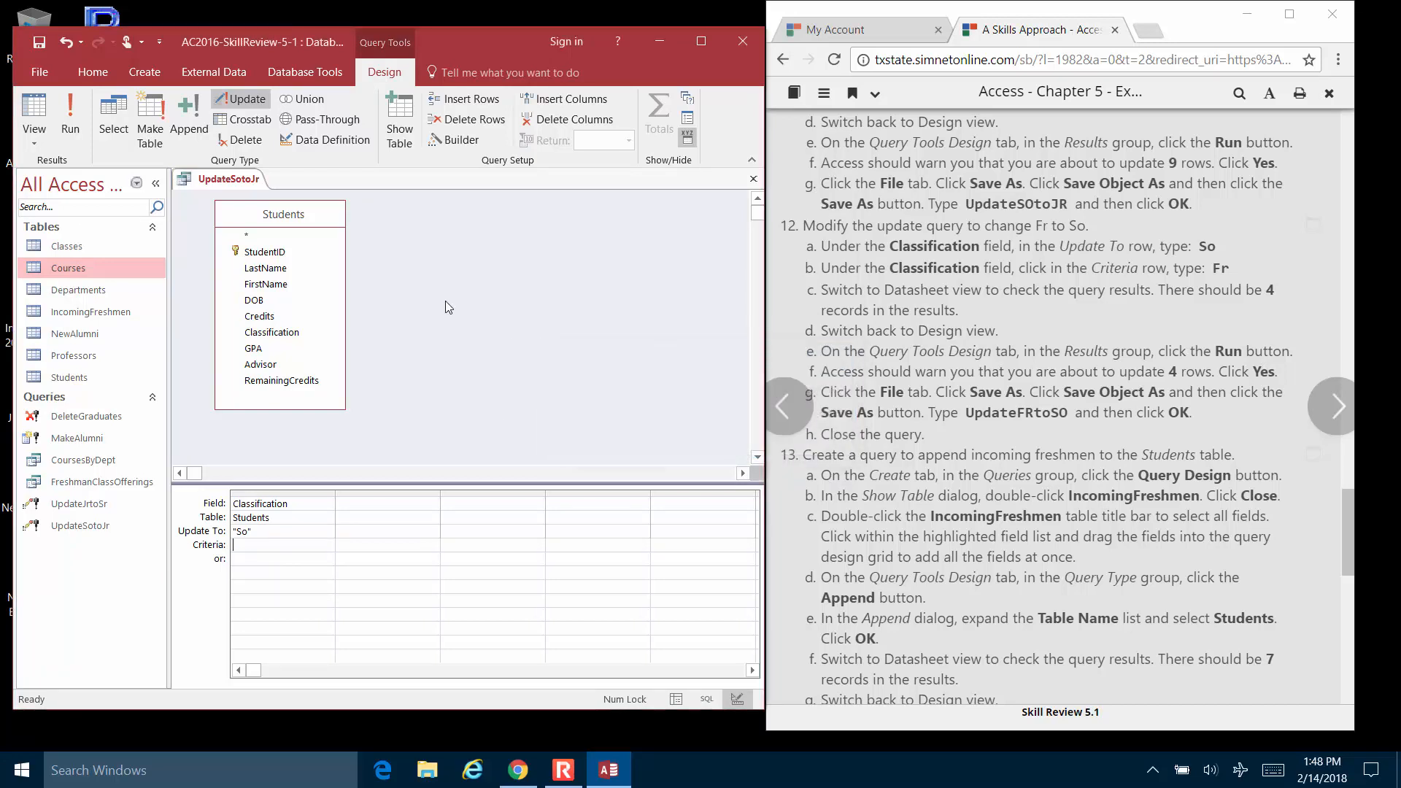
text([FreshmanClassOfferings])
key(Return)
key(BackSpace)
key(BackSpace)
key(BackSpace)
key(BackSpace)
key(BackSpace)
key(BackSpace)
key(BackSpace)
key(BackSpace)
key(BackSpace)
key(BackSpace)
key(BackSpace)
key(BackSpace)
key(BackSpace)
key(BackSpace)
key(BackSpace)
key(BackSpace)
key(BackSpace)
key(BackSpace)
key(BackSpace)
key(BackSpace)
Step: Enter fr as the Classification criterion, dismissing the suggested object name
text(fe)
text(fr)
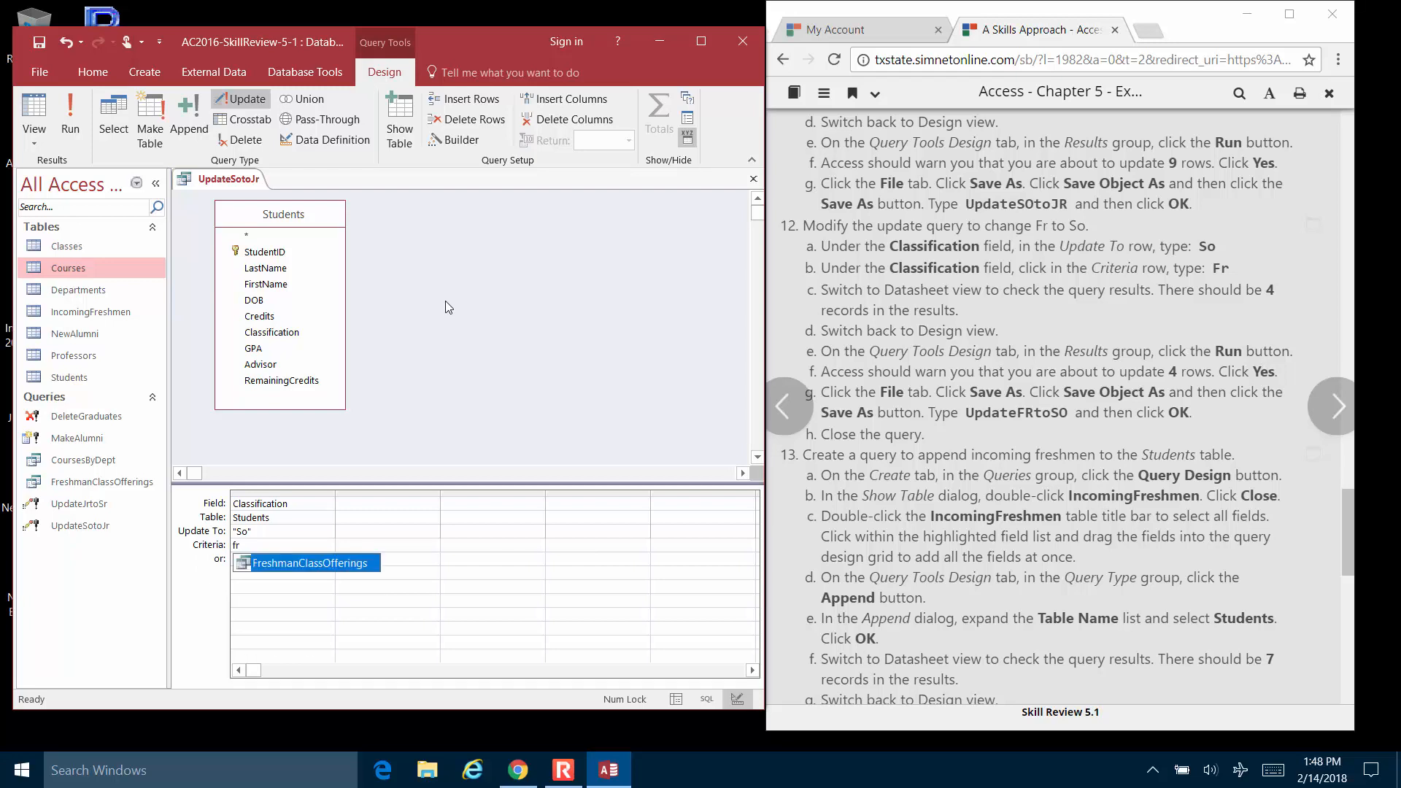
key(Escape)
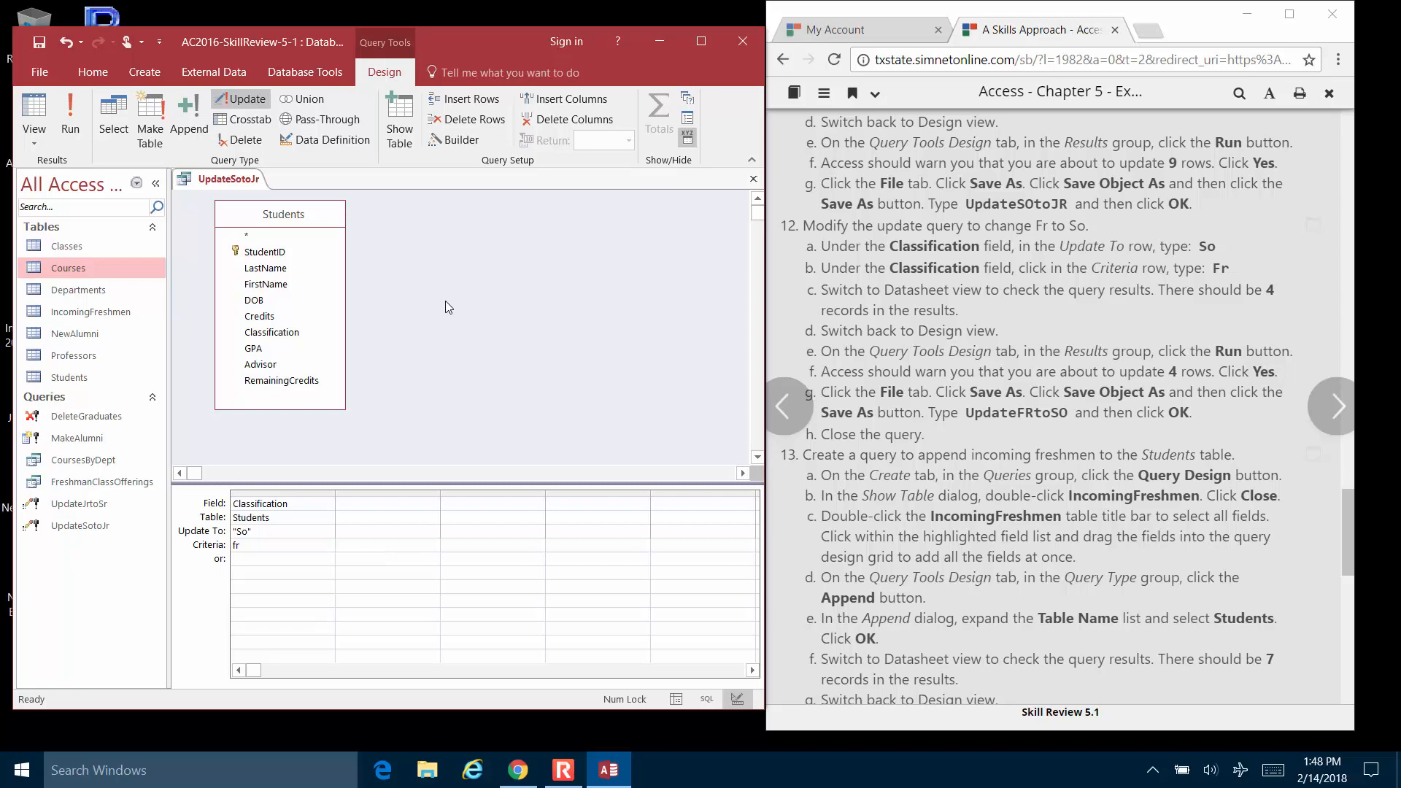
key(Return)
Step: Preview the matching freshman records in Datasheet view, return to Design view, and run the query, accepting the update to So
click(33, 110)
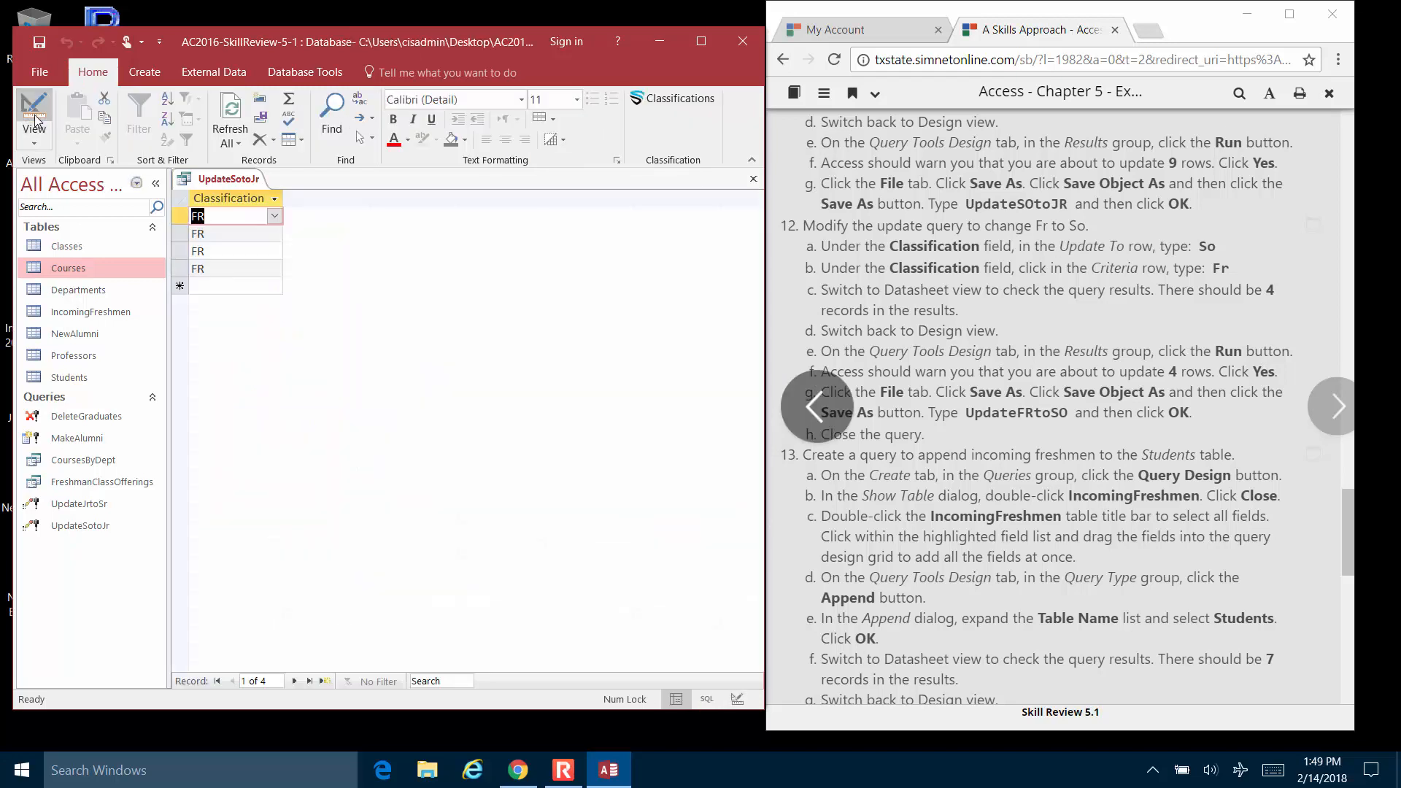
click(35, 117)
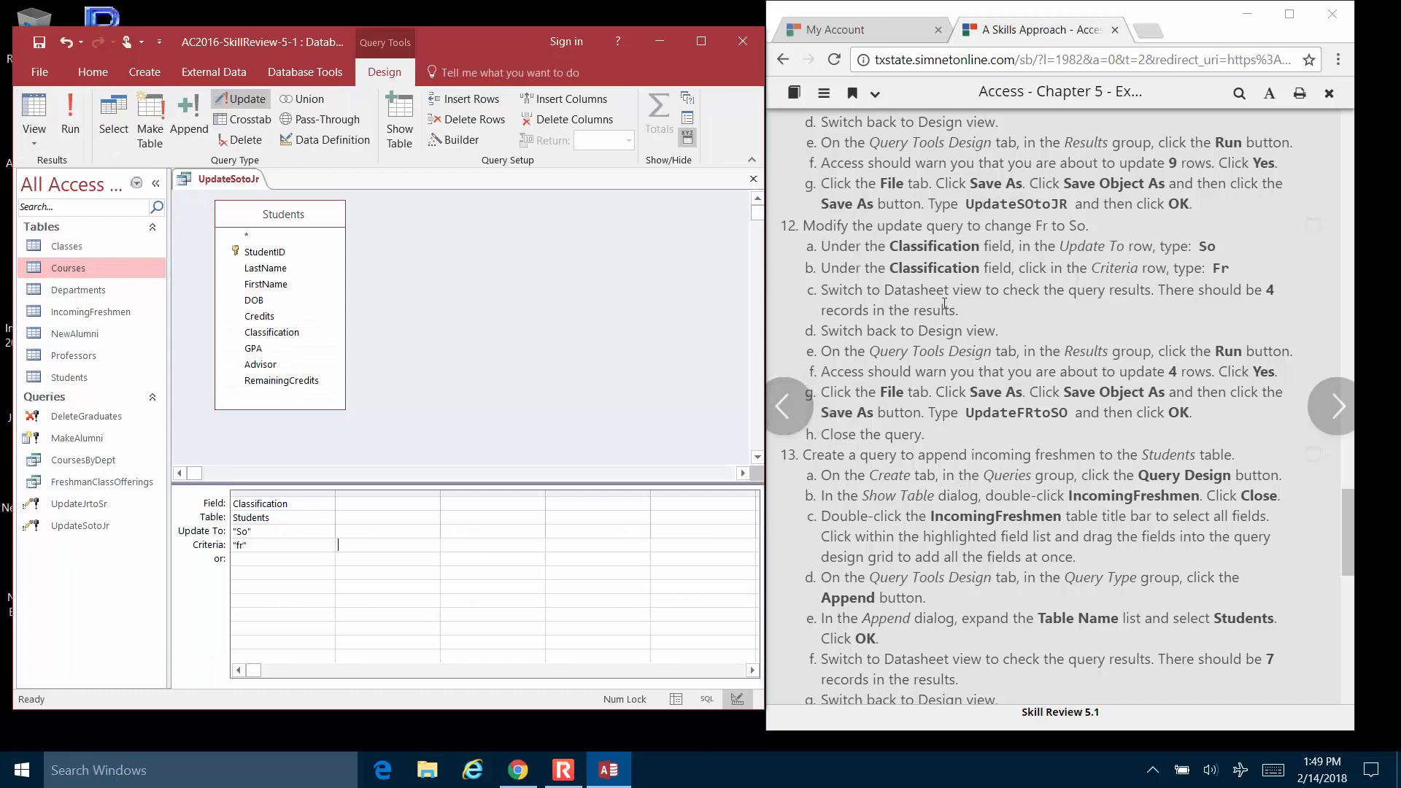
scroll(952, 299, down, 3)
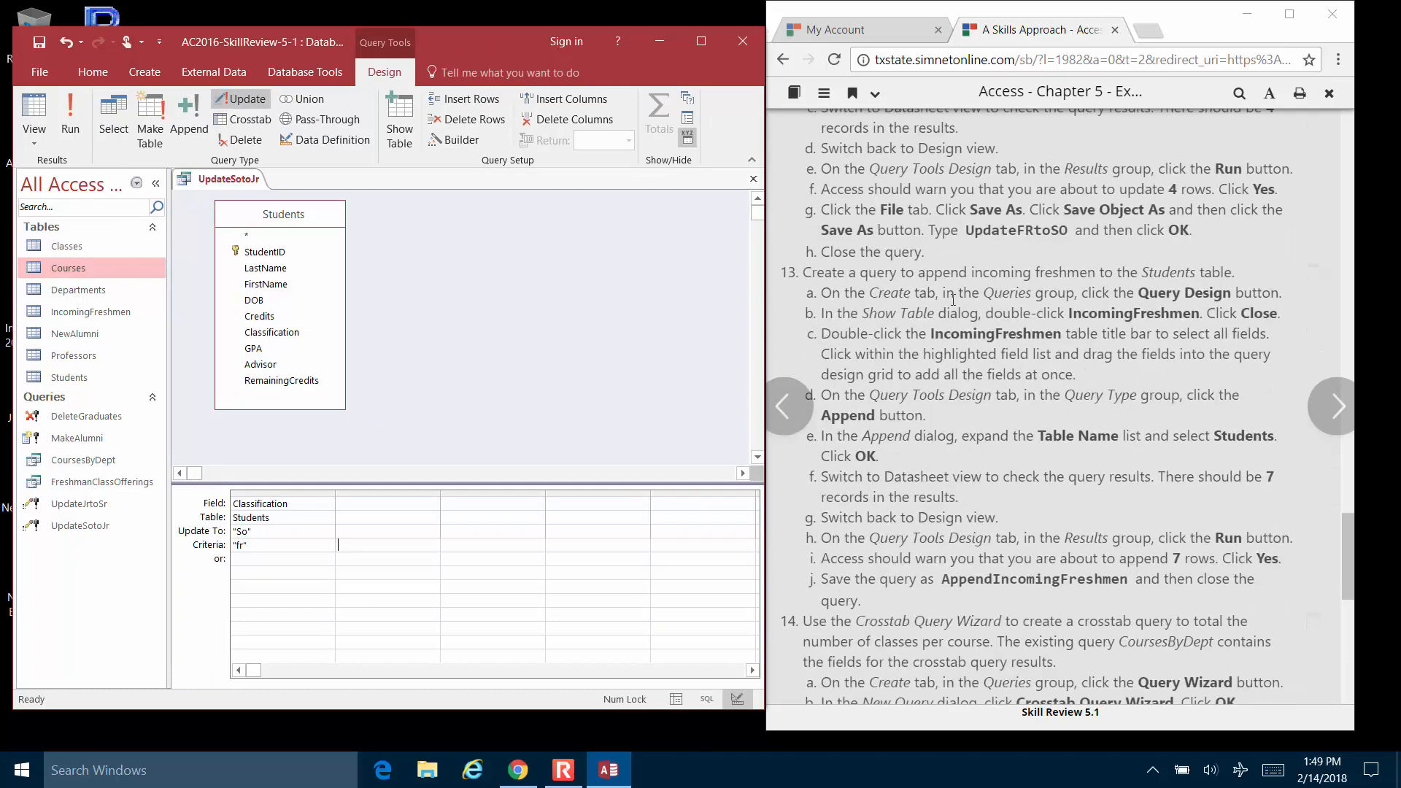
click(70, 113)
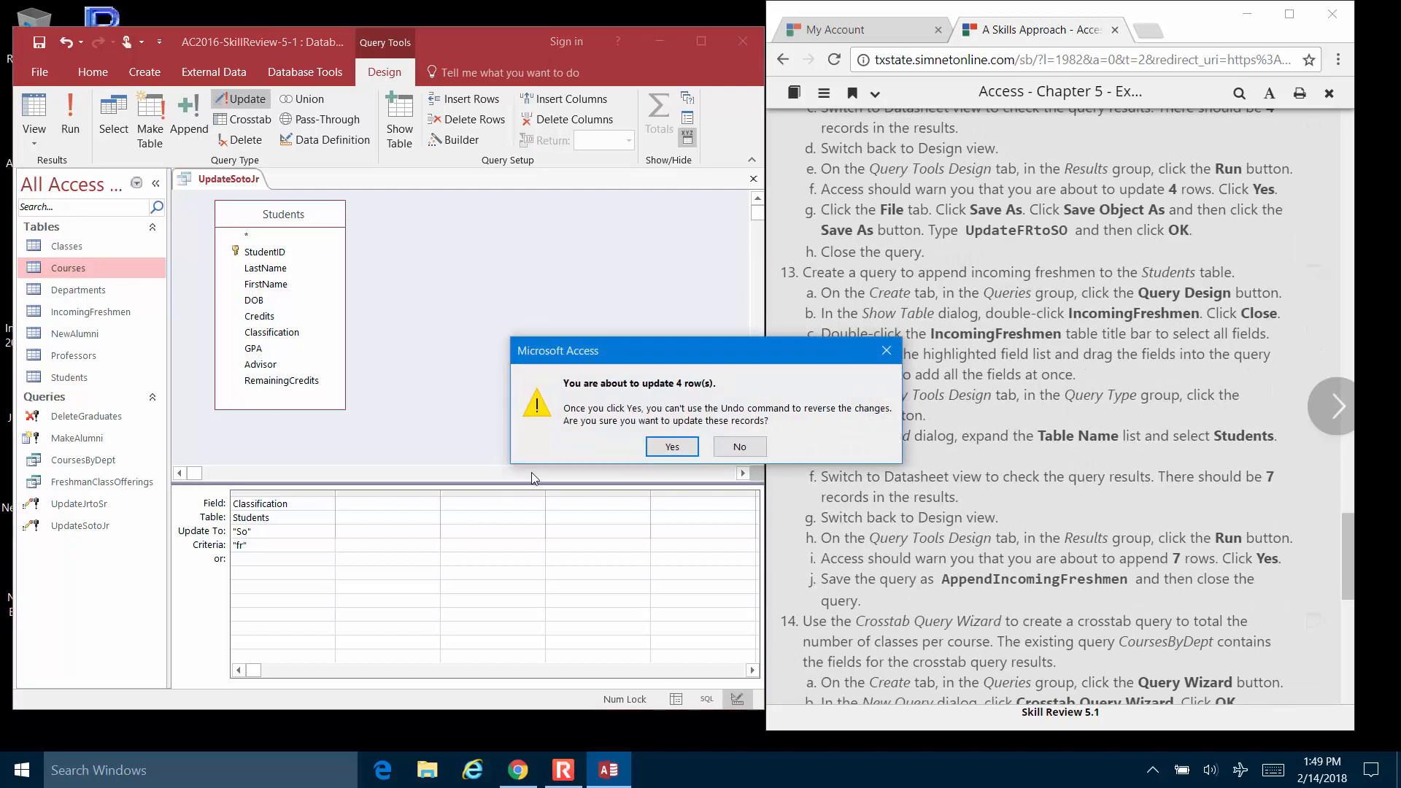
click(671, 447)
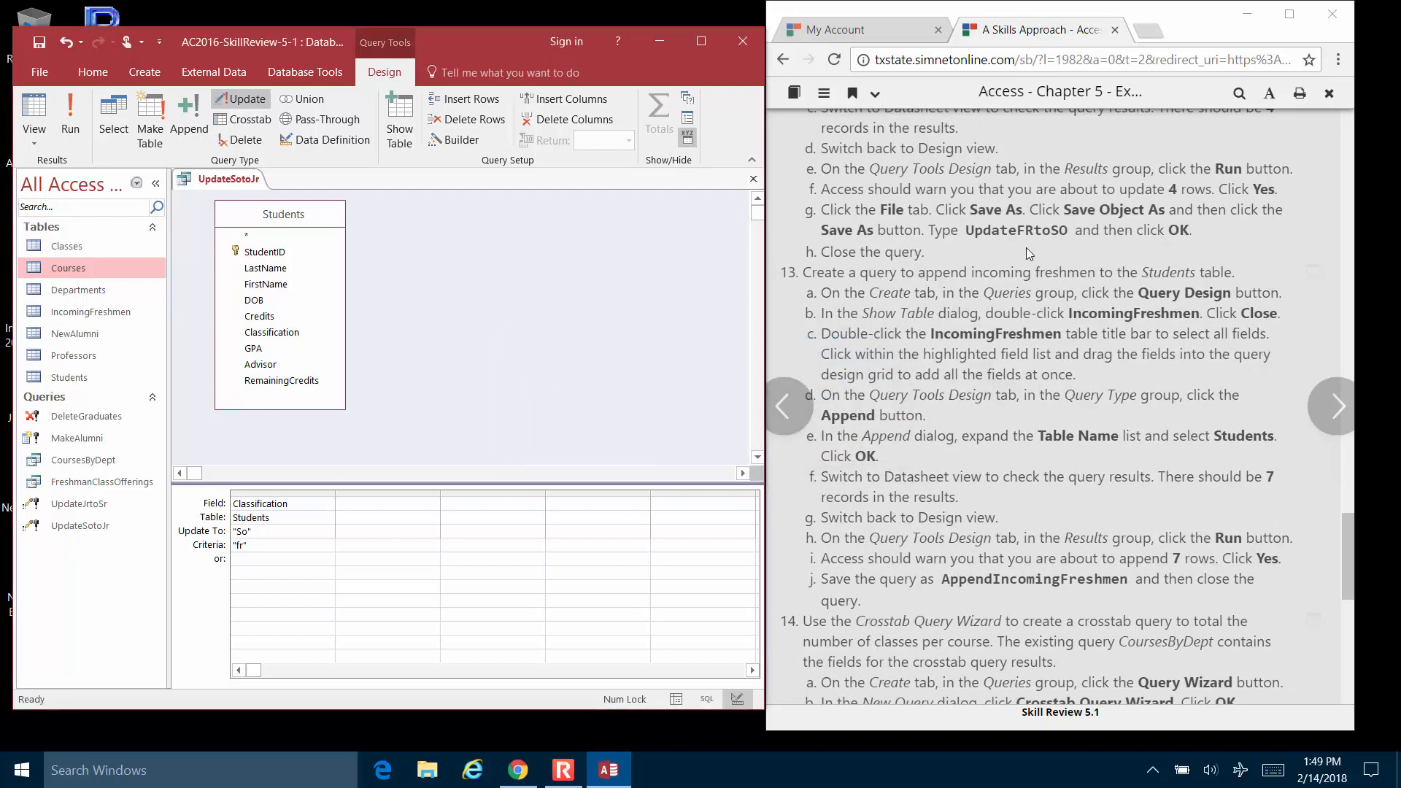
Step: Save the freshman update query as a new query object named UpdateFrtoSo and close it
click(37, 70)
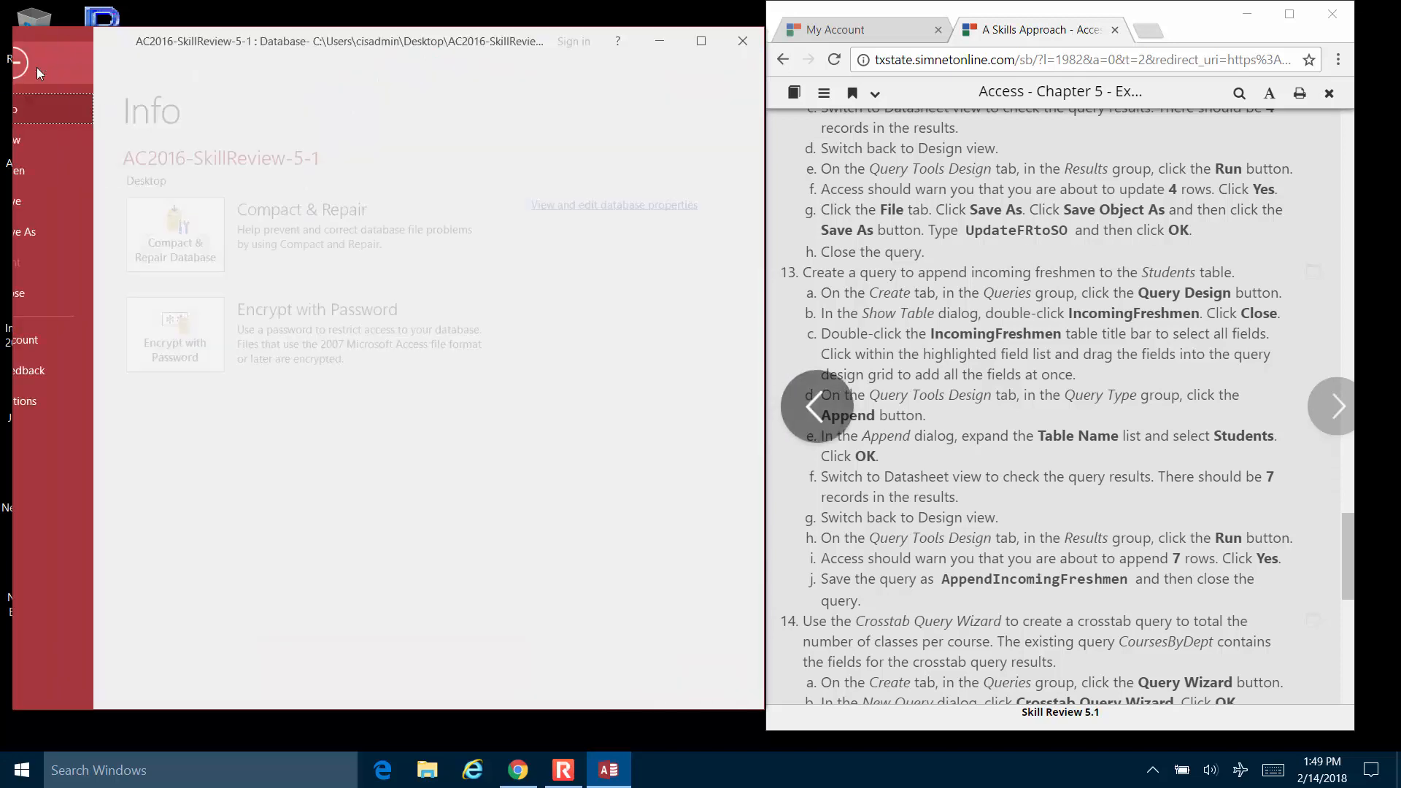
click(56, 233)
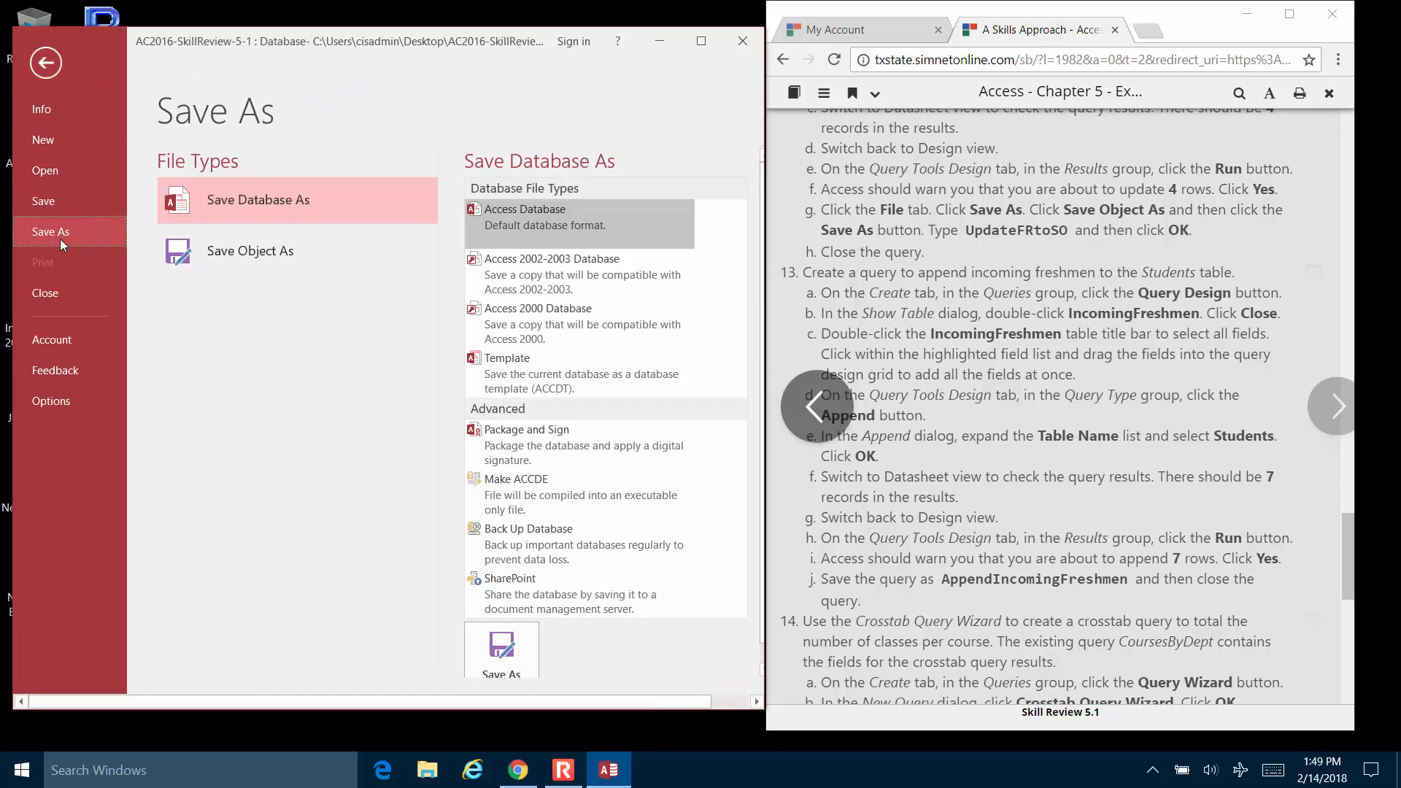
click(195, 245)
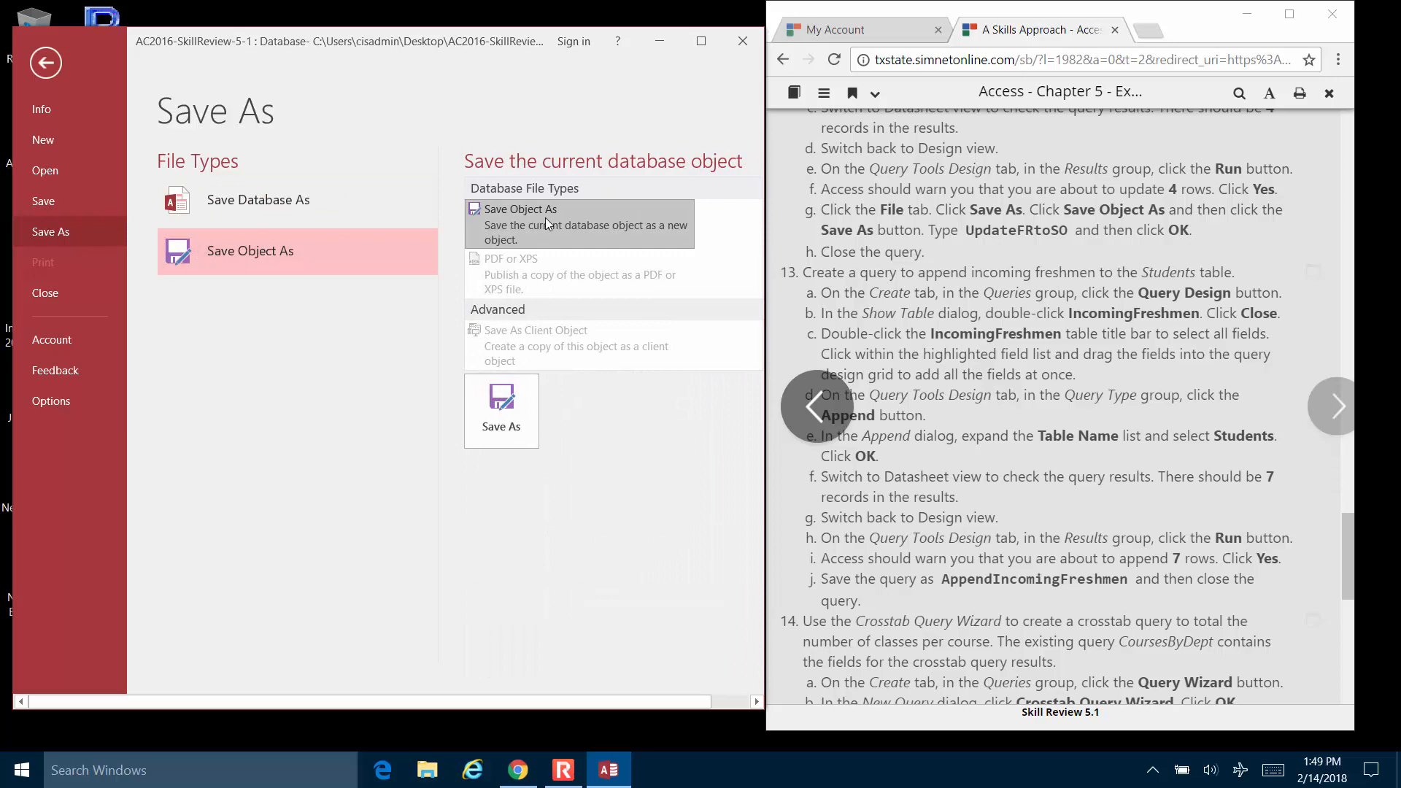
click(511, 417)
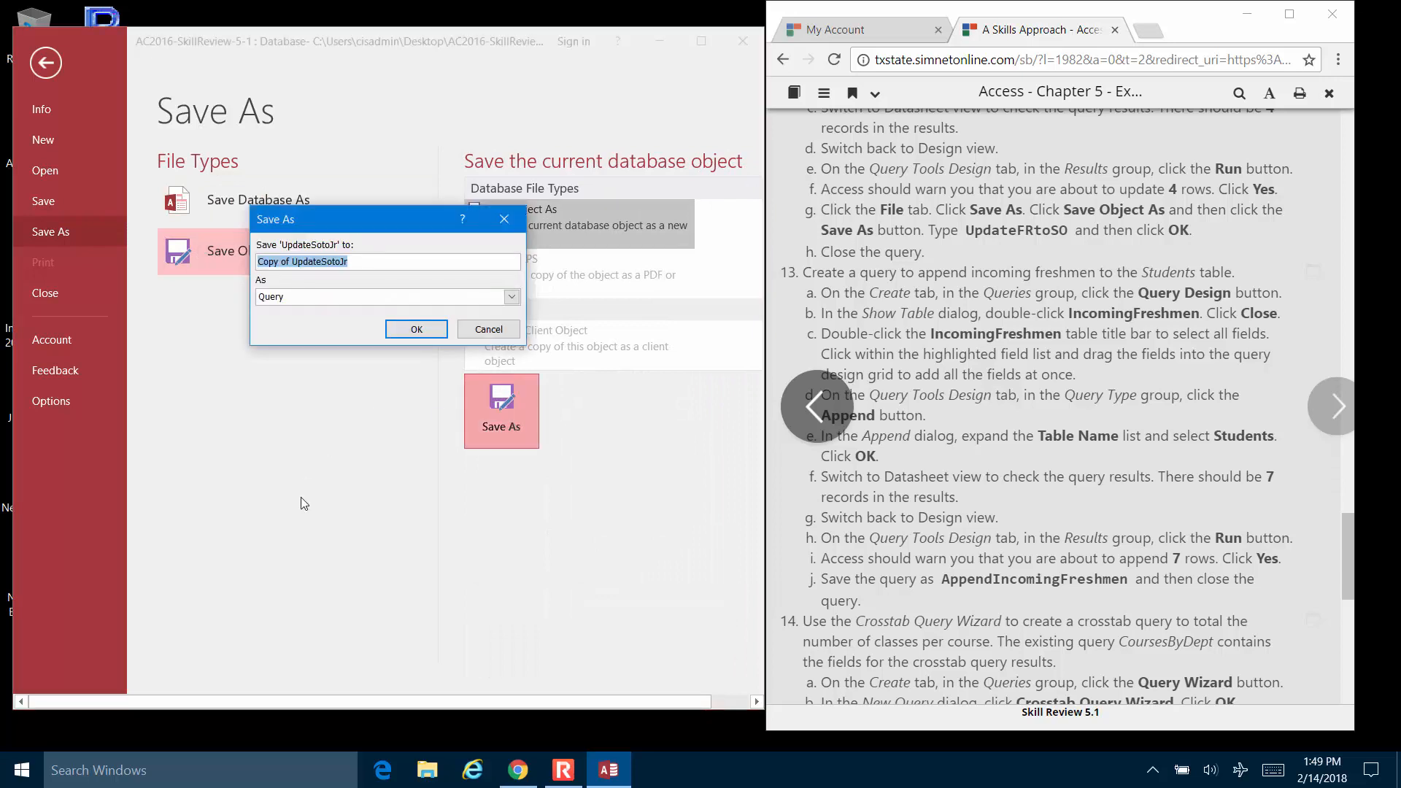
text(U)
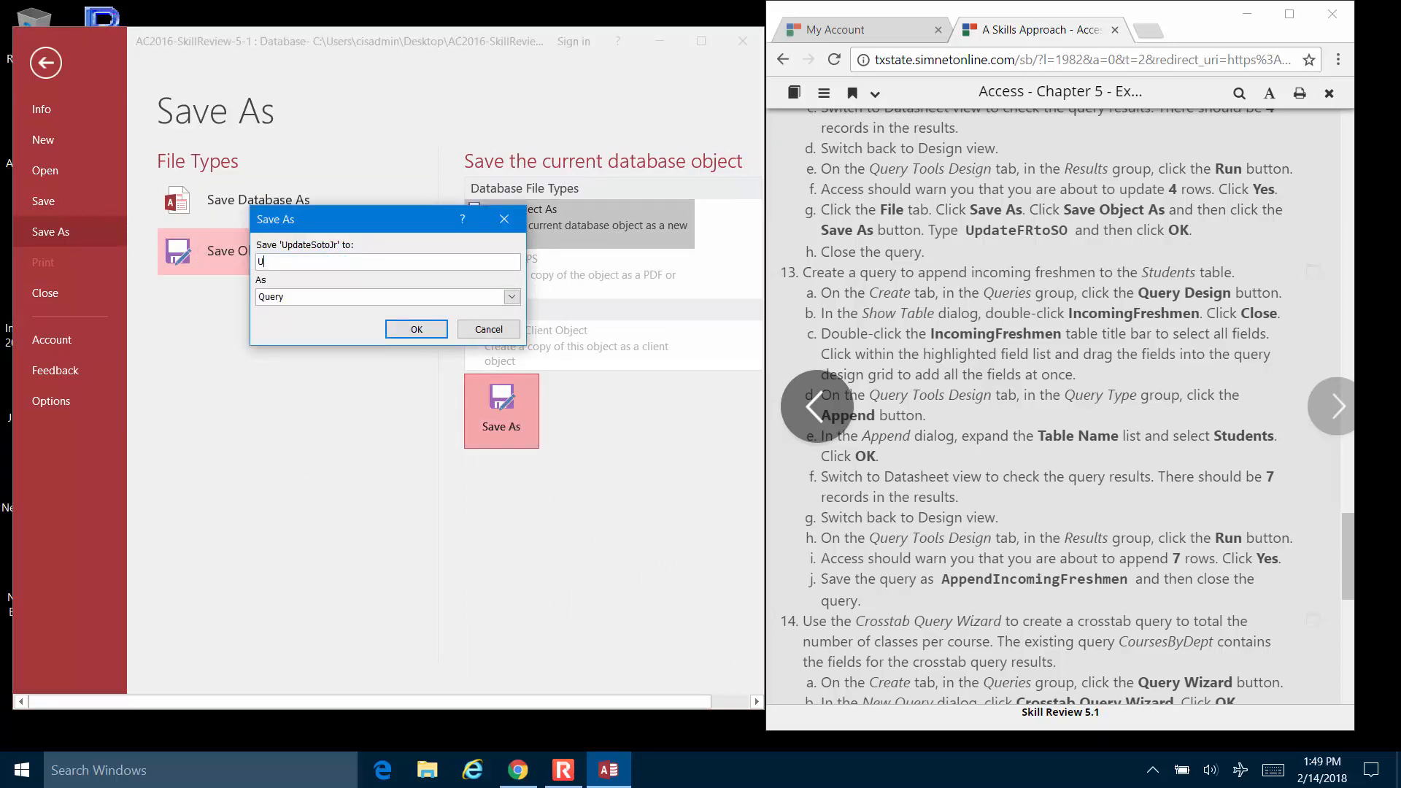
text(pdateFrtoSo)
click(415, 331)
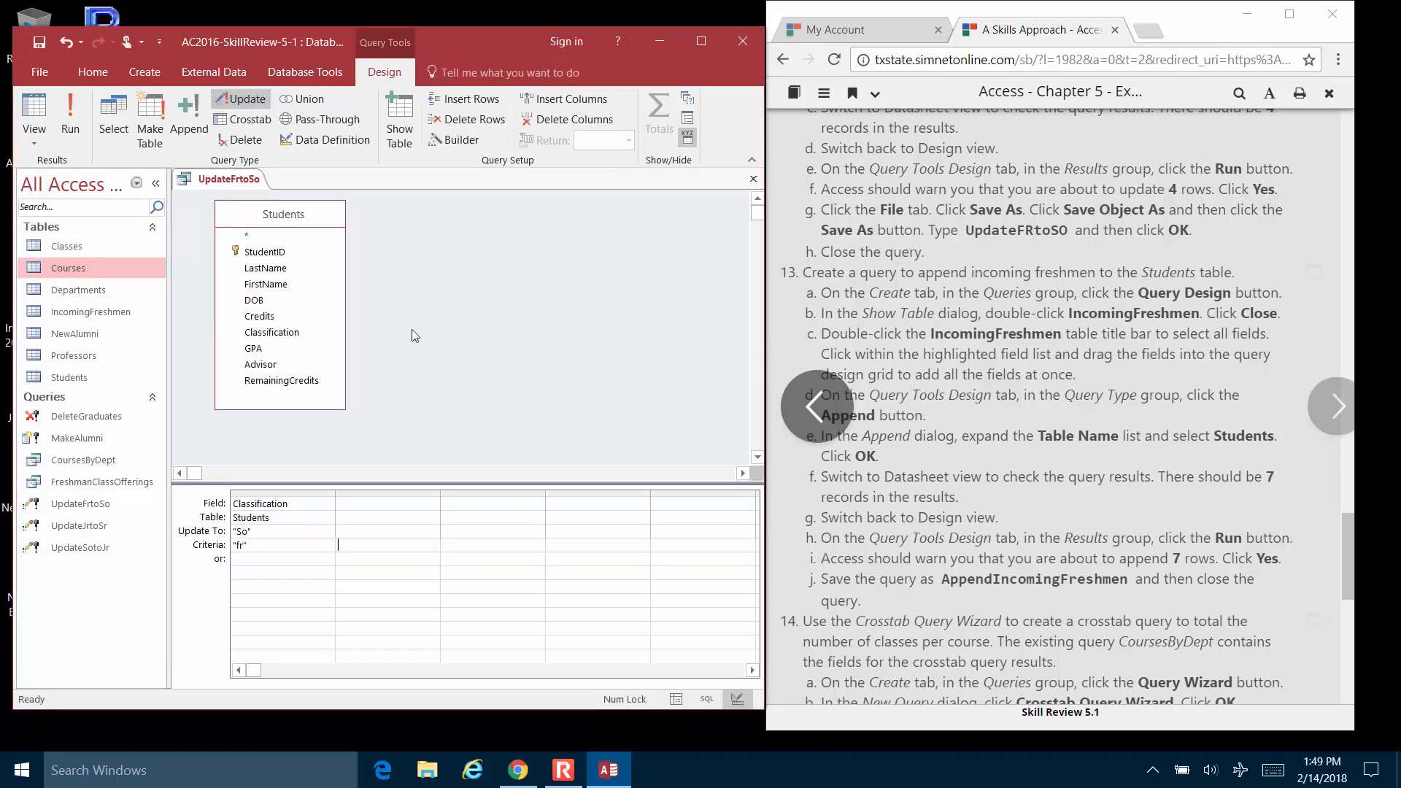
click(753, 179)
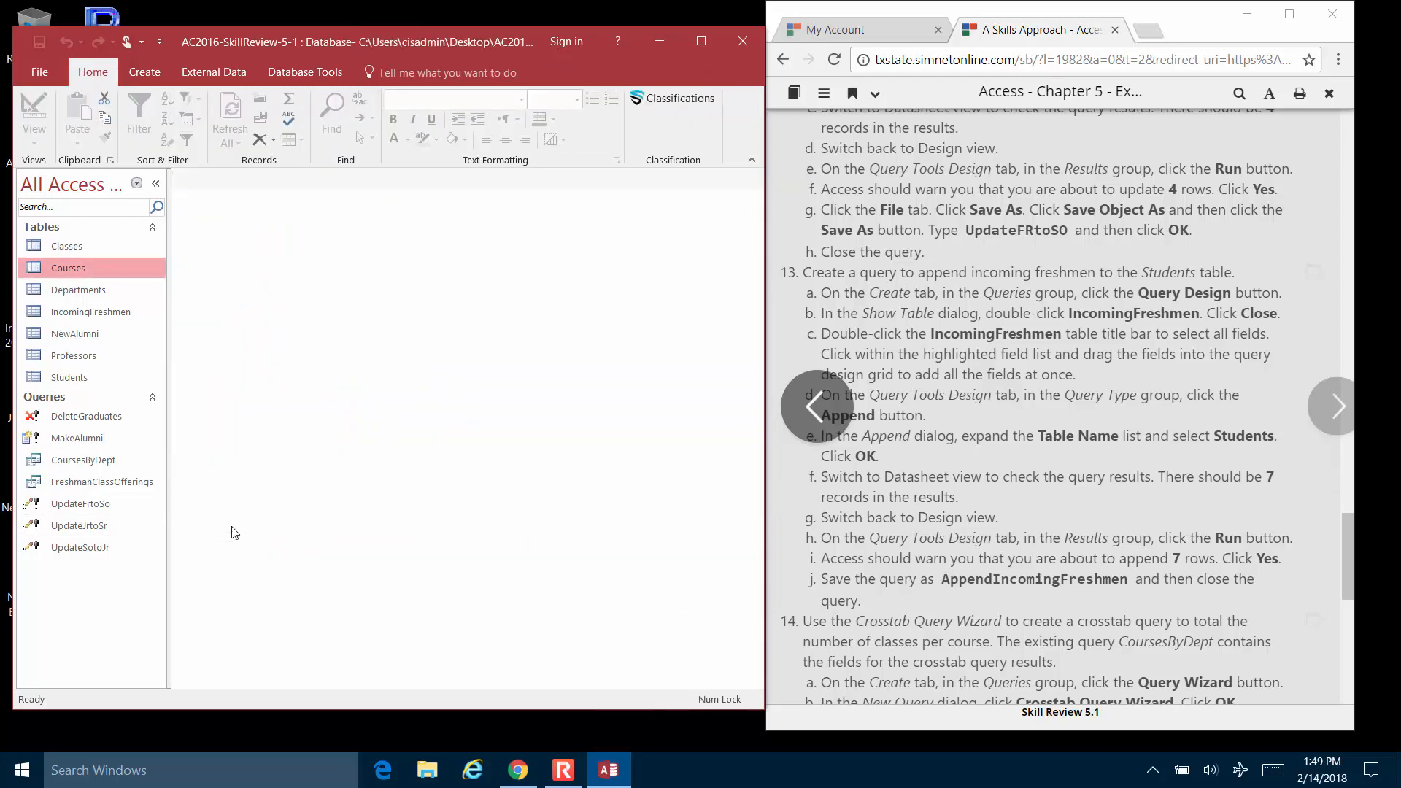
Step: Create a new query in Design view and add the IncomingFreshmen table to it
scroll(1043, 369, down, 1)
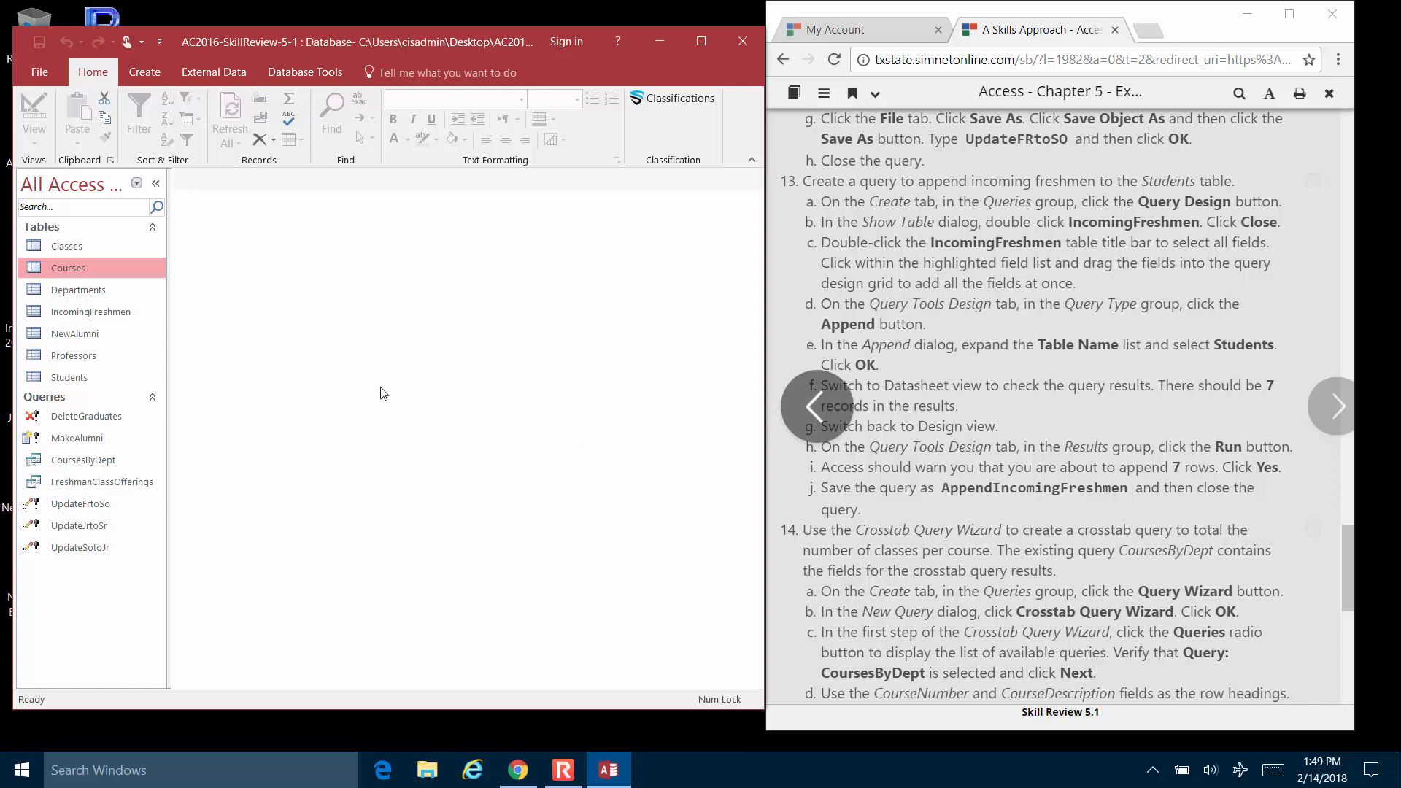
click(141, 72)
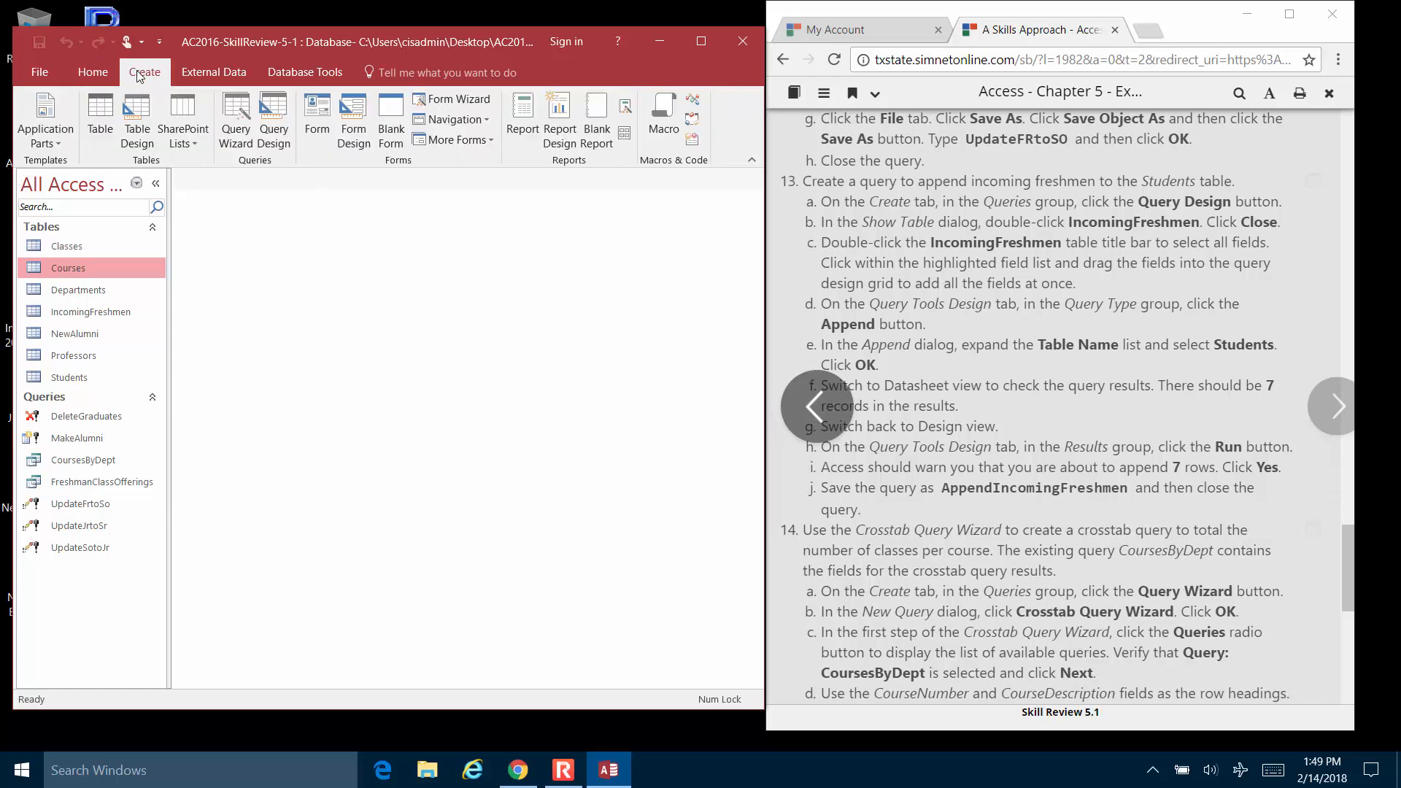
click(276, 102)
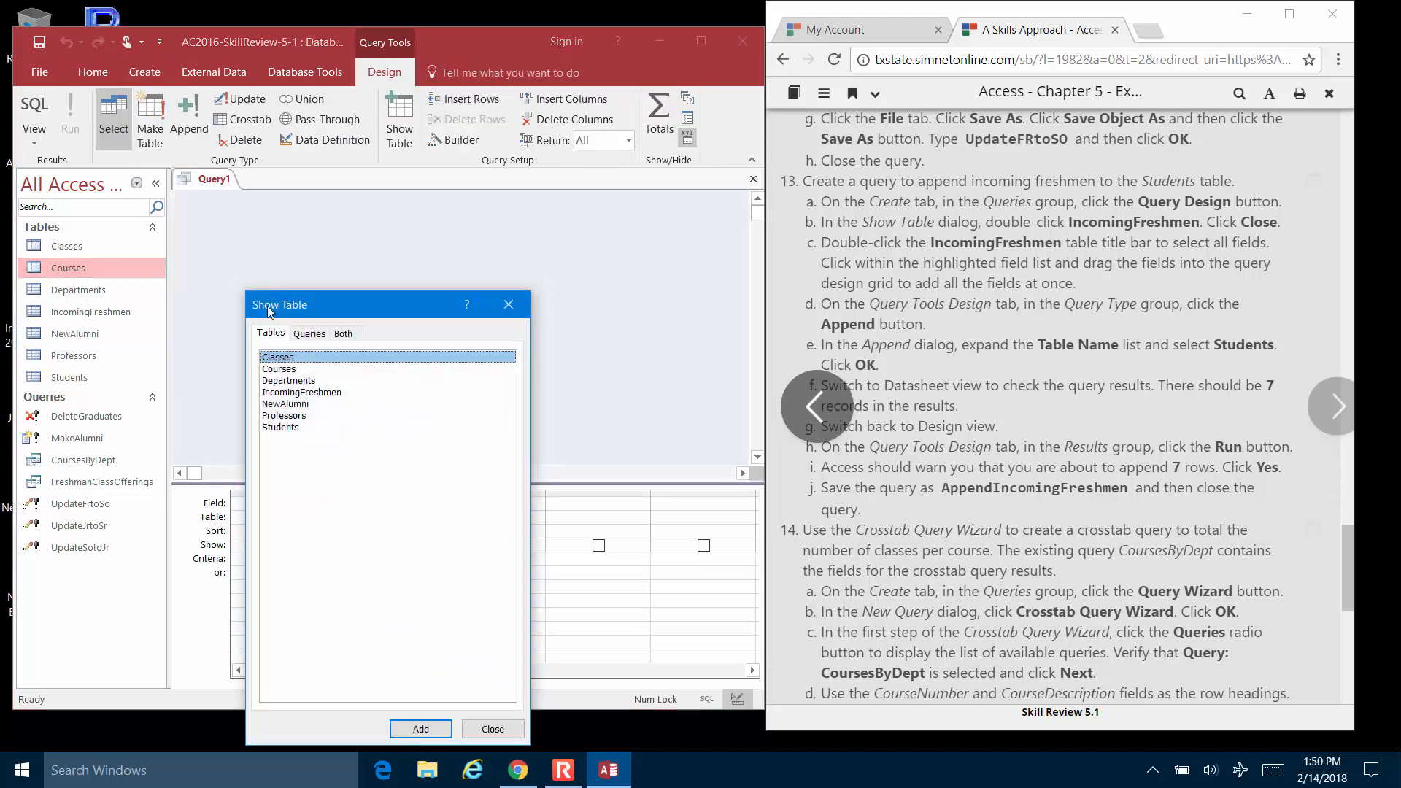
click(296, 393)
double_click(296, 394)
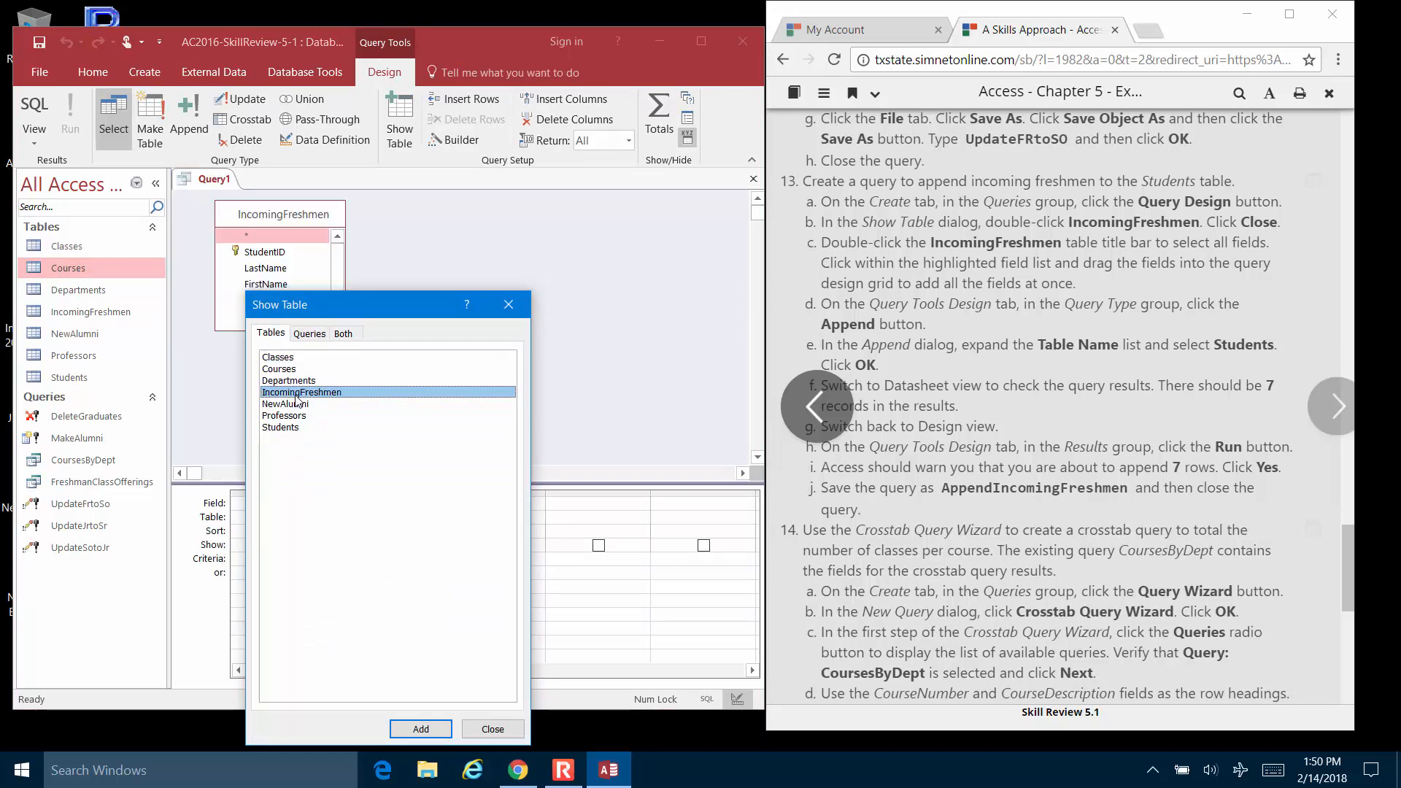
Step: Close the table chooser, enlarge the IncomingFreshmen field list, and add all its fields to the query design grid at once
click(493, 729)
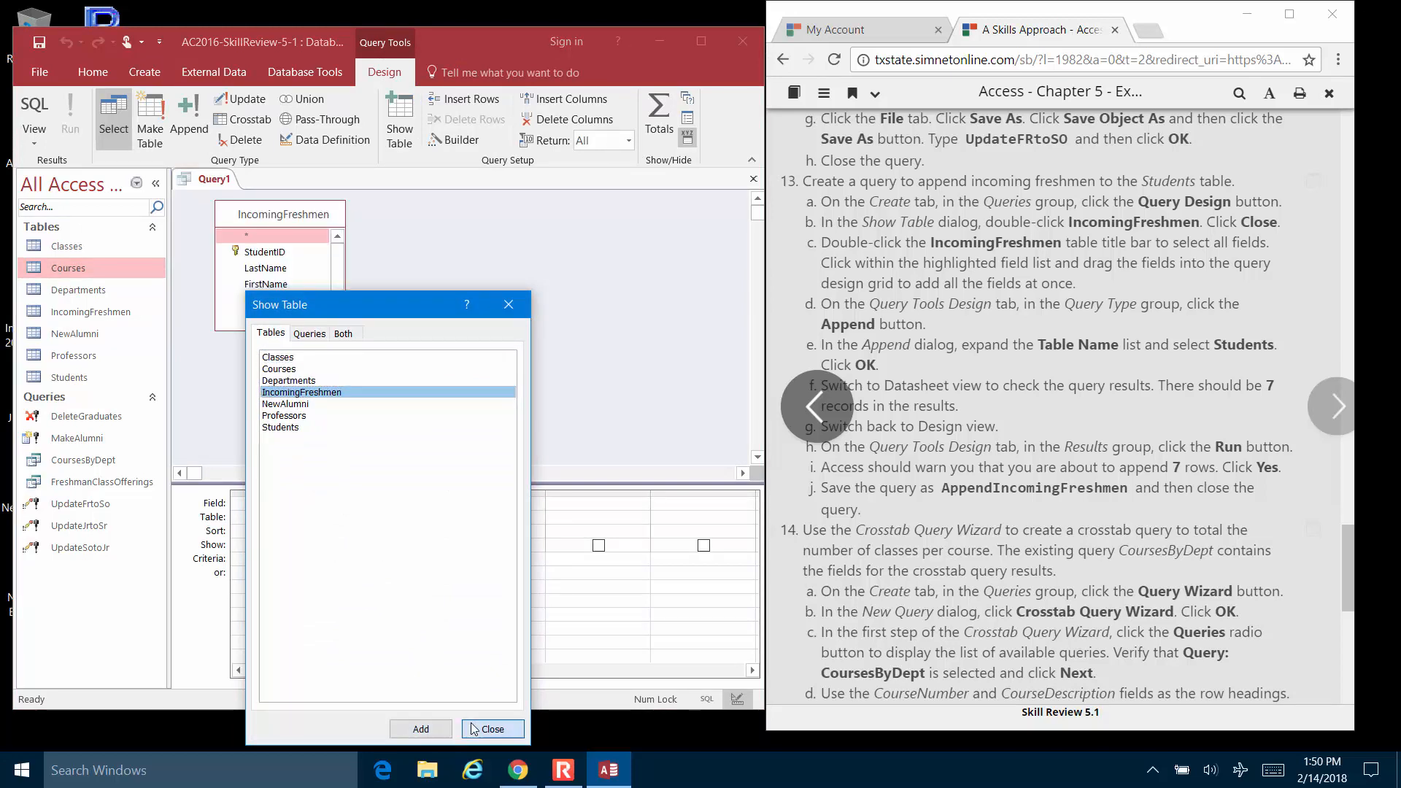
drag(328, 331, 337, 392)
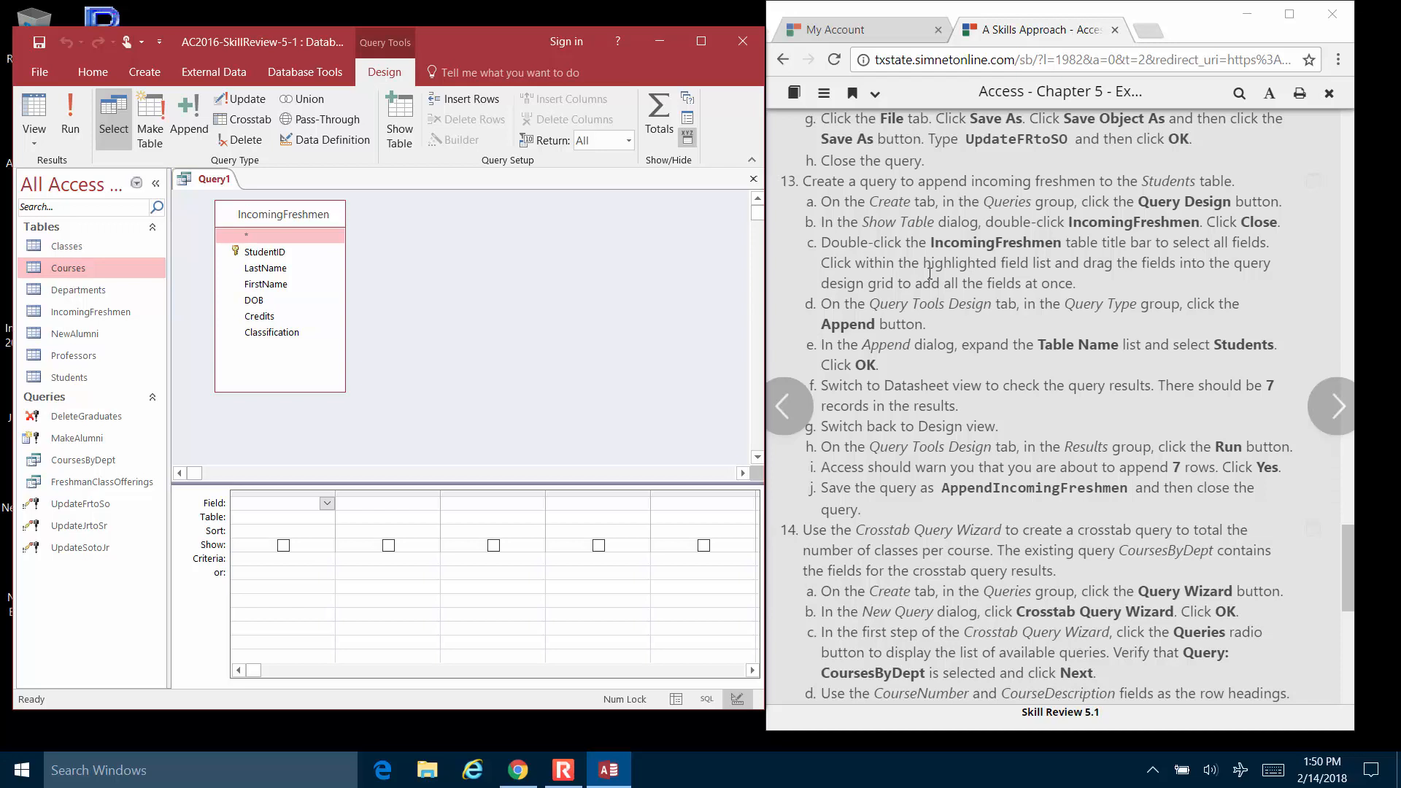
scroll(932, 270, down, 1)
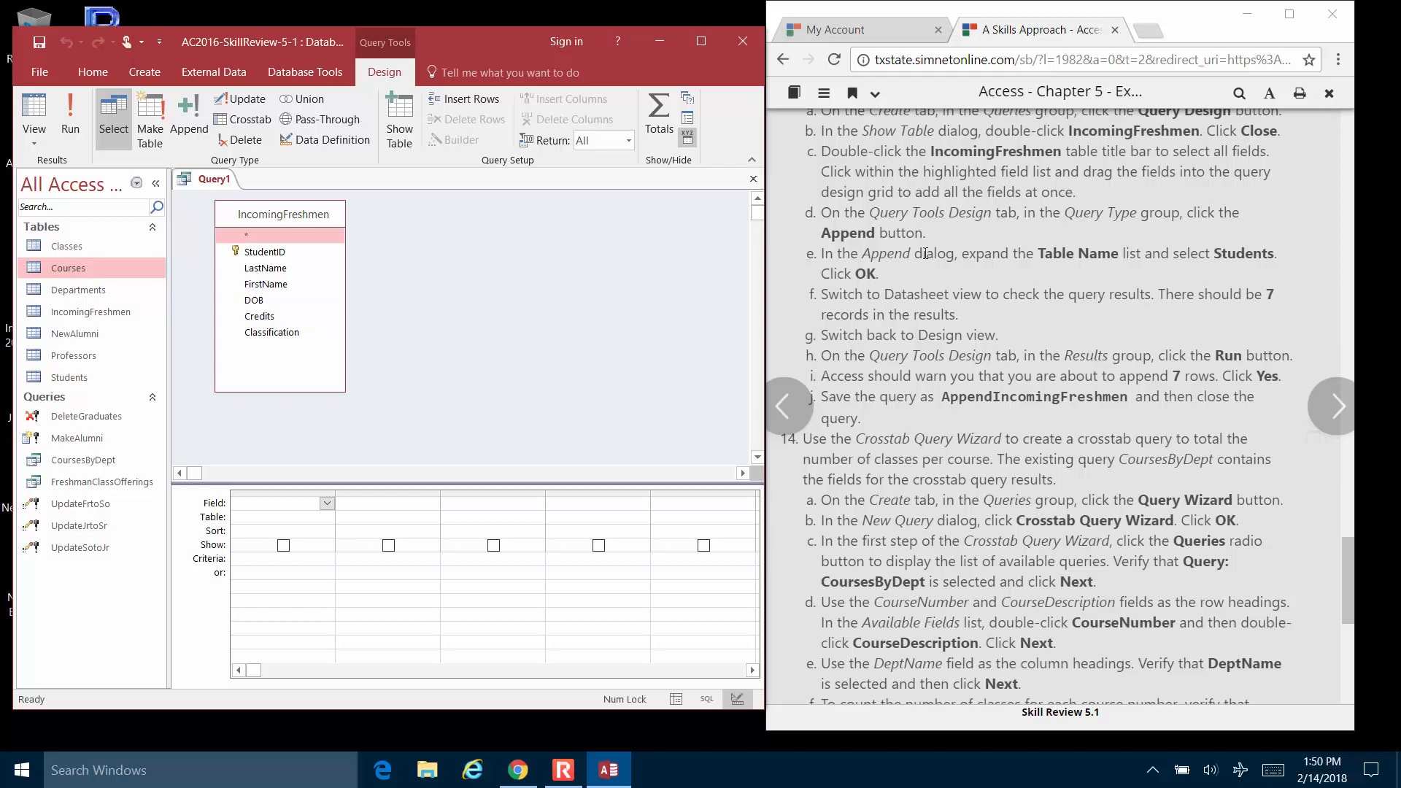
mouse_move(293, 216)
mouse_down()
mouse_move(301, 434)
mouse_move(315, 445)
mouse_move(316, 208)
mouse_move(289, 216)
mouse_up()
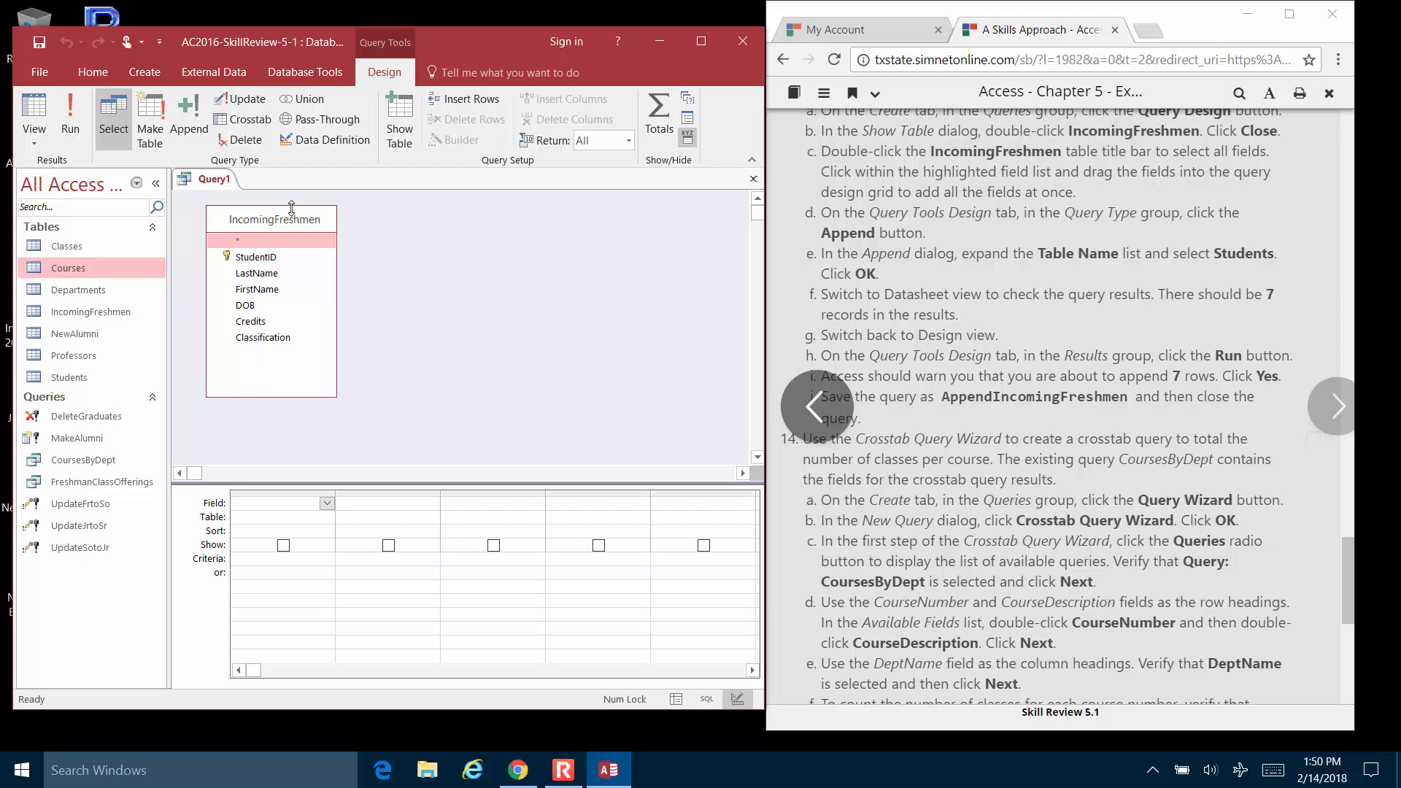
double_click(294, 222)
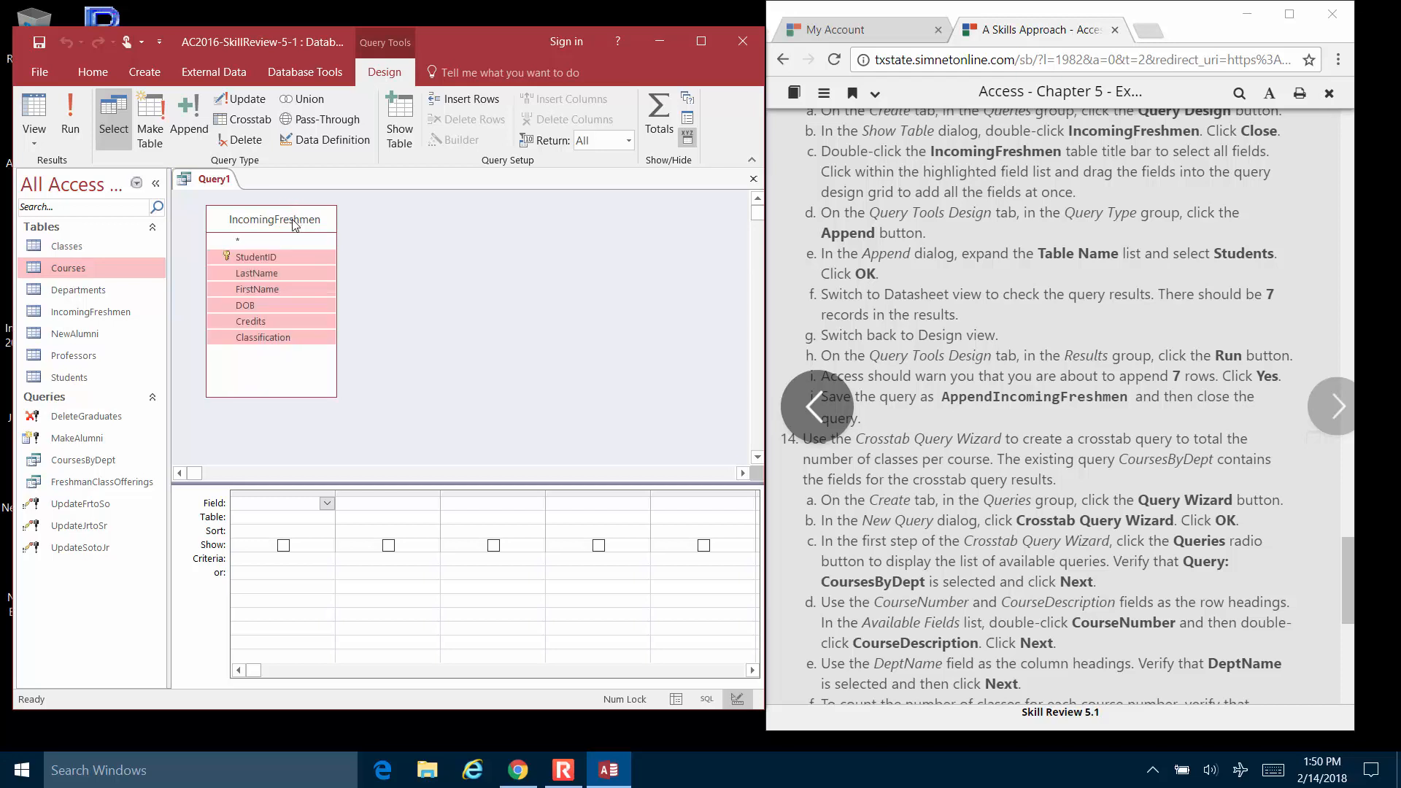
drag(295, 224, 327, 226)
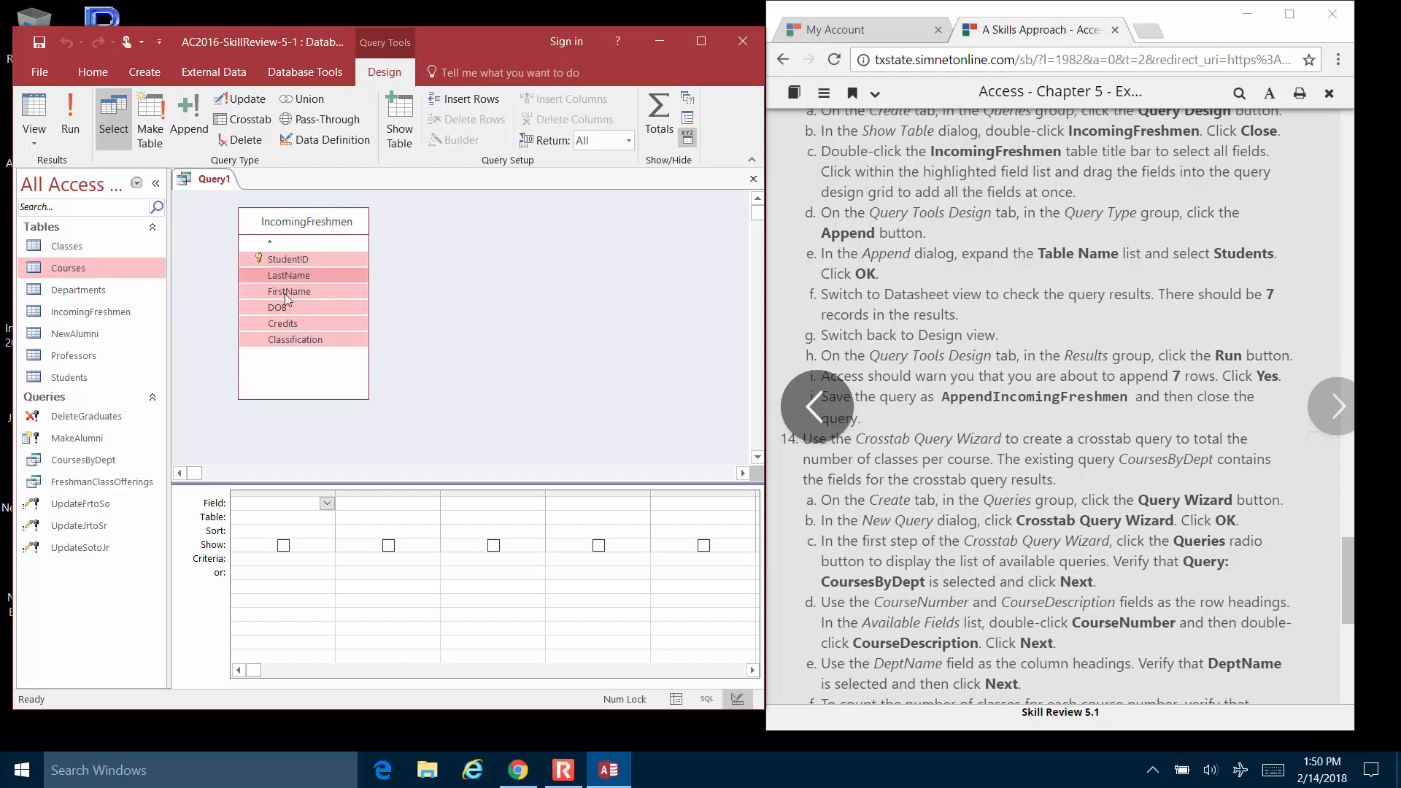
drag(306, 251, 272, 511)
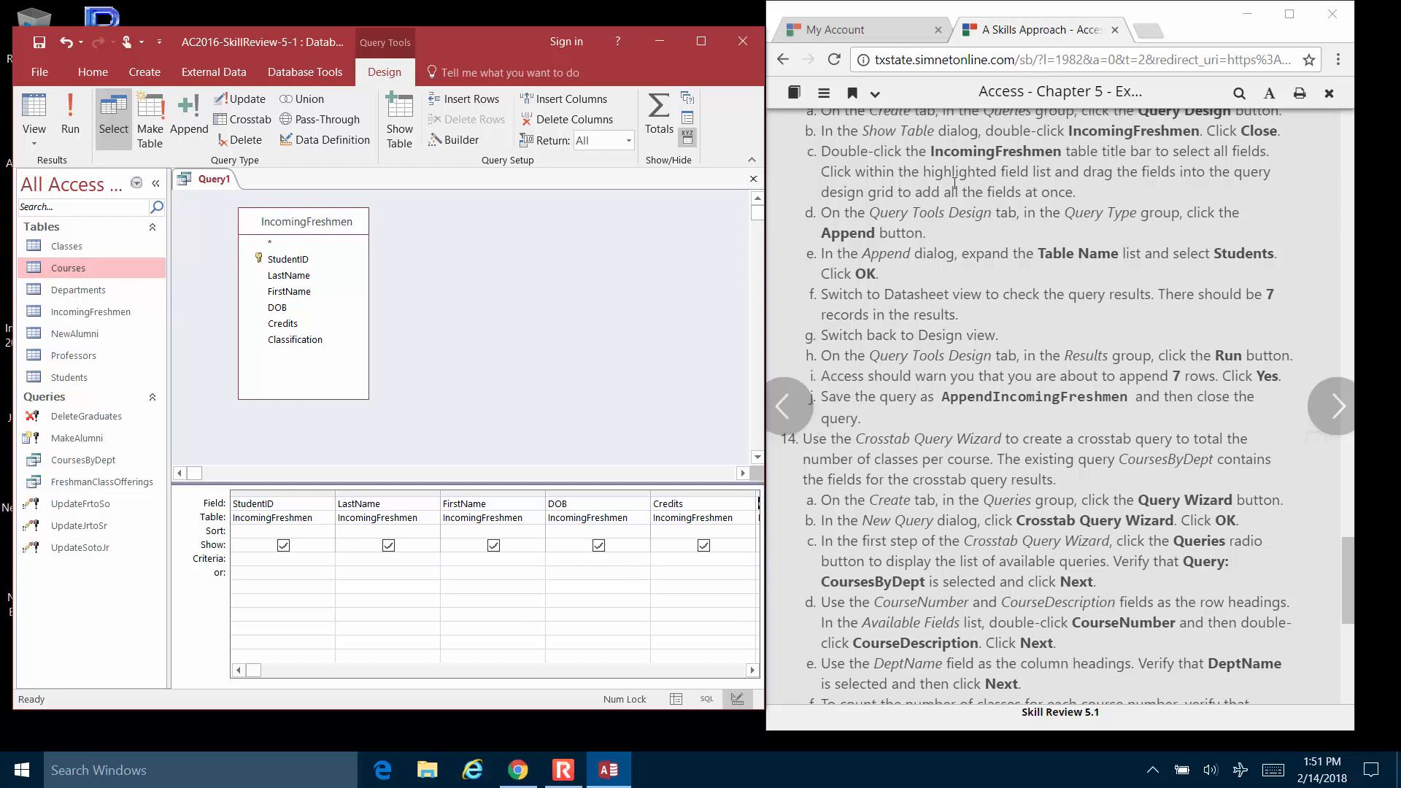
Step: Convert the query to an append query that adds its records to the Students table in the current database
click(961, 219)
scroll(970, 215, down, 3)
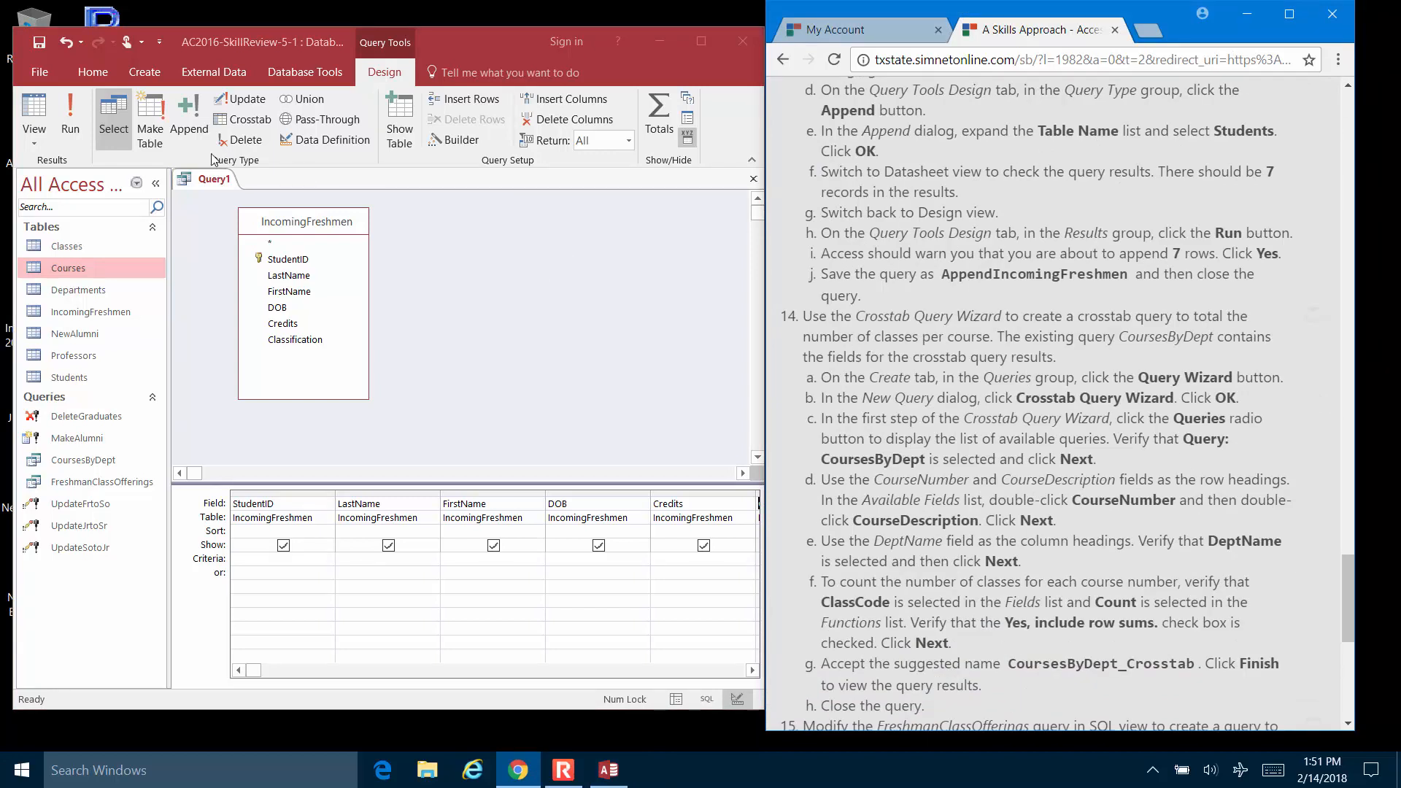
click(193, 115)
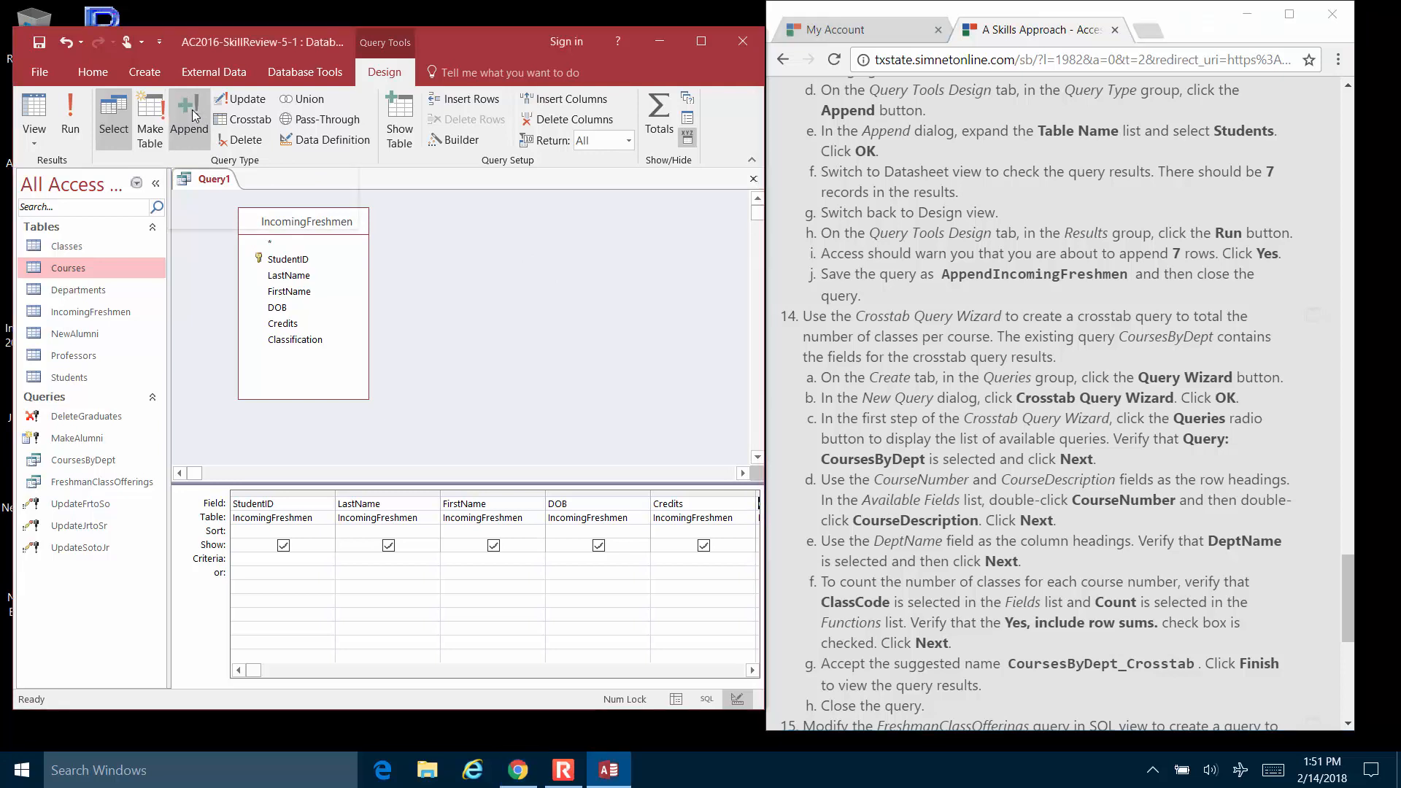
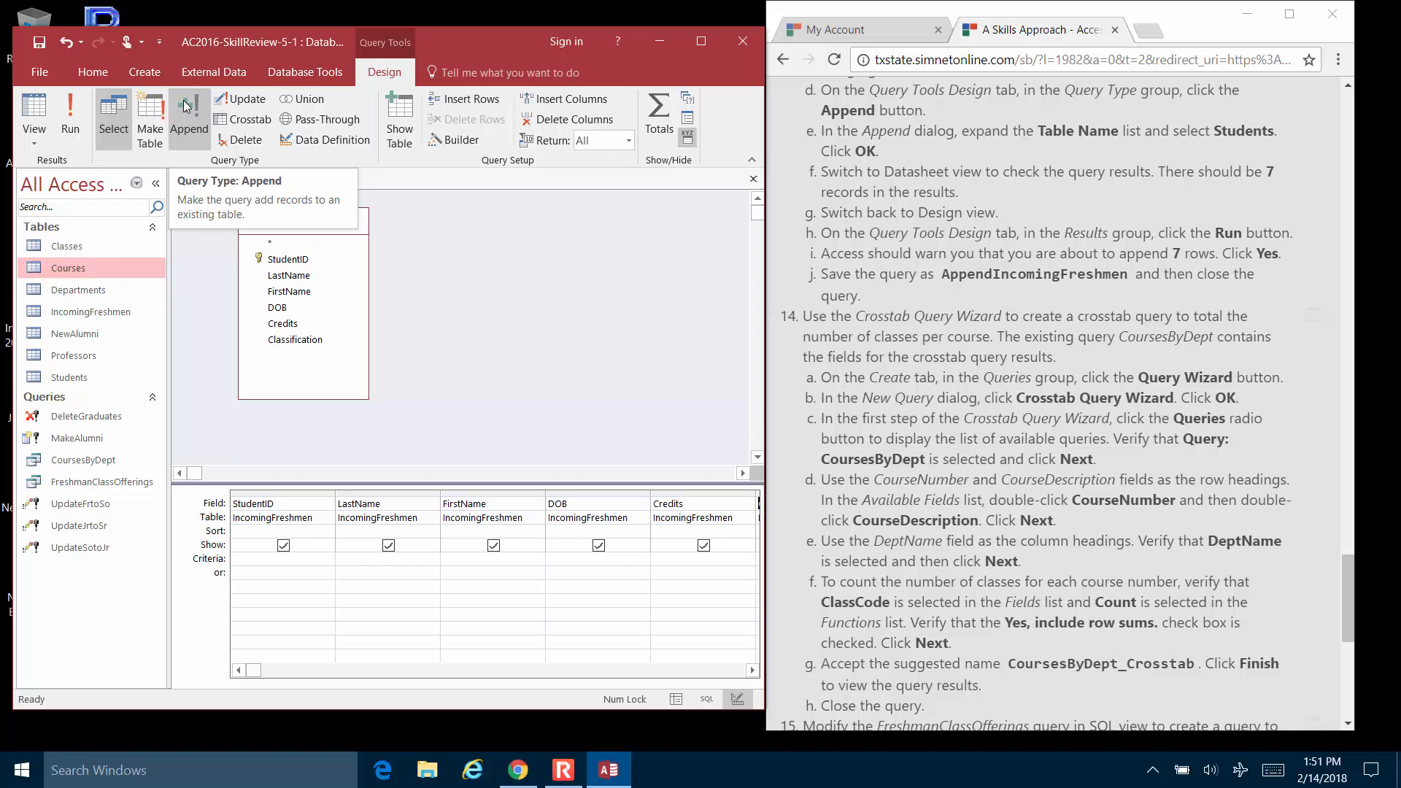
click(204, 117)
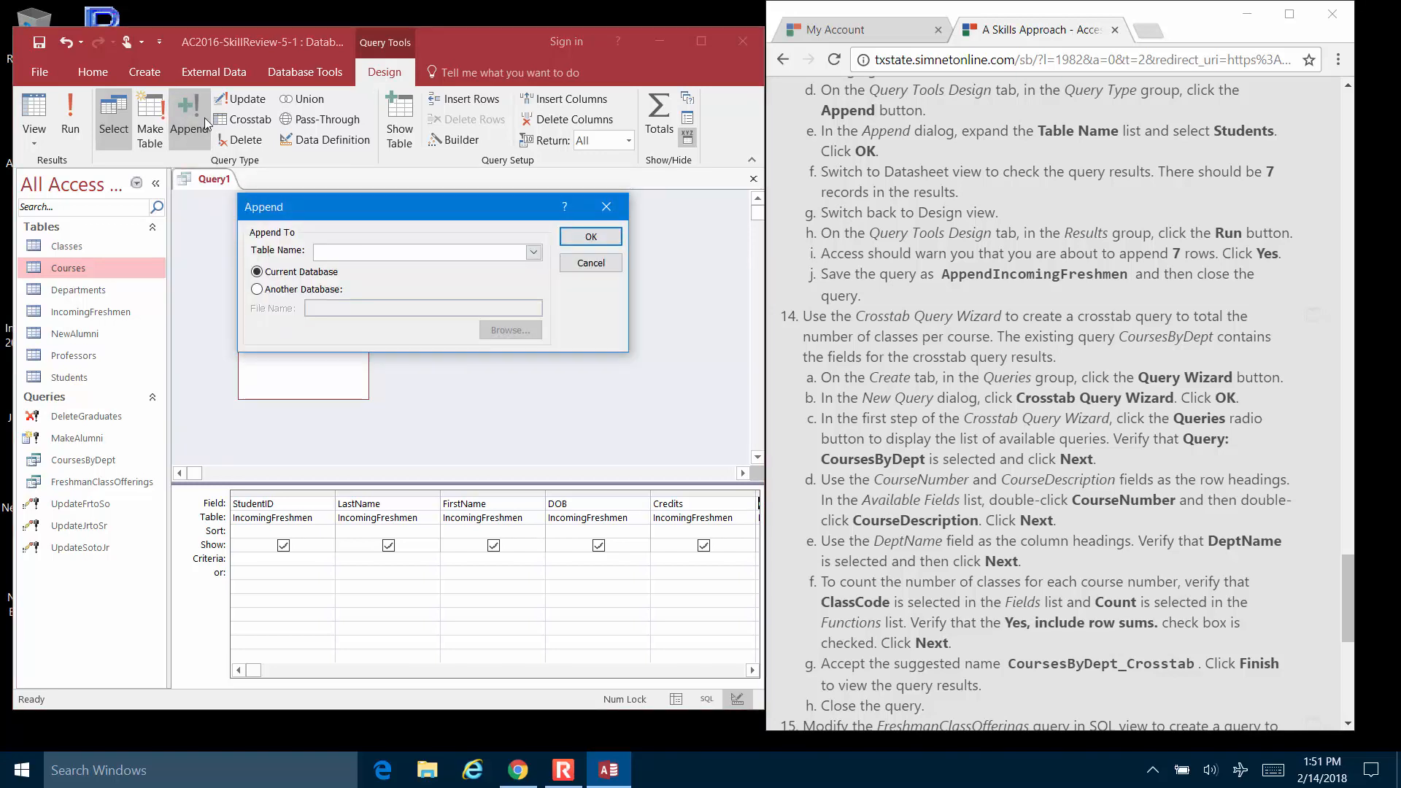
click(537, 254)
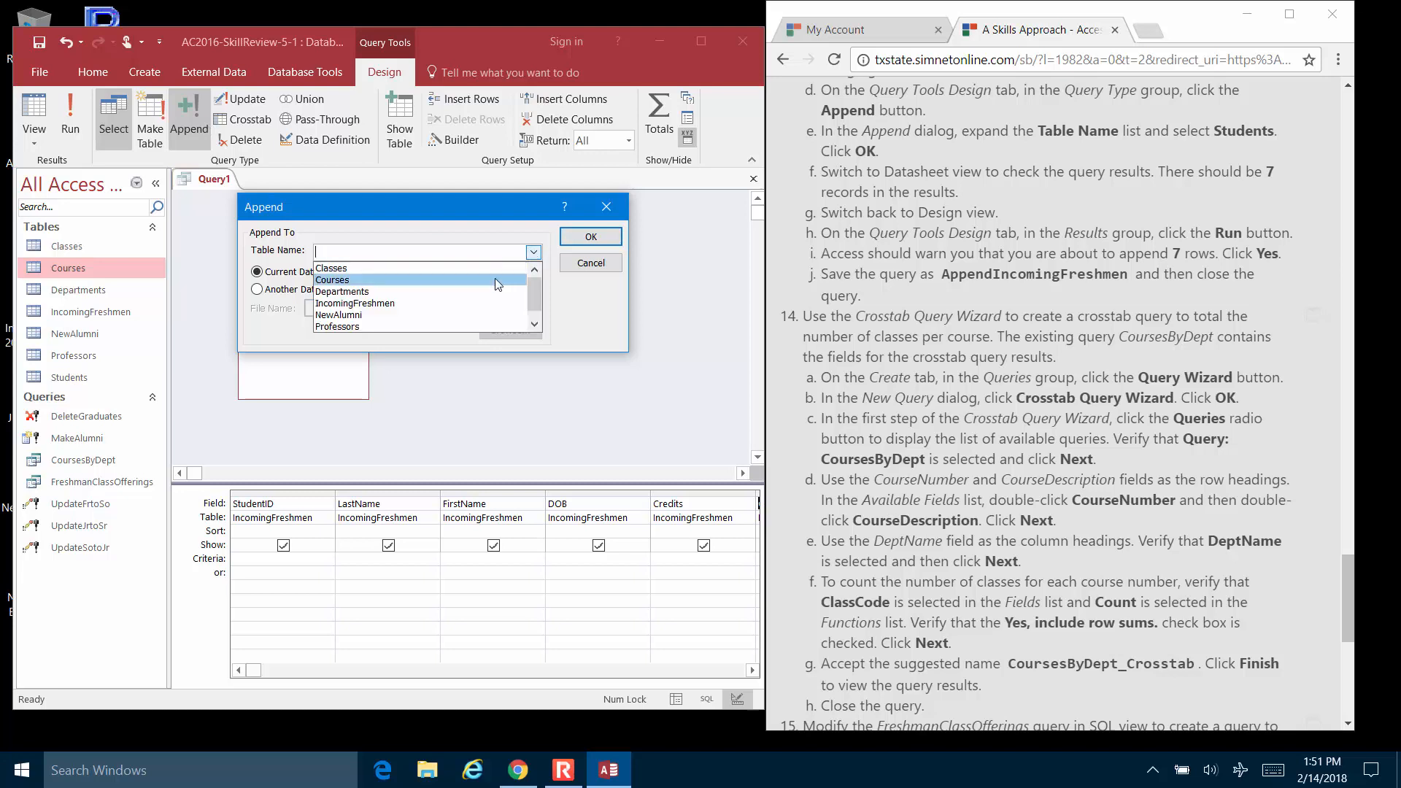
click(534, 325)
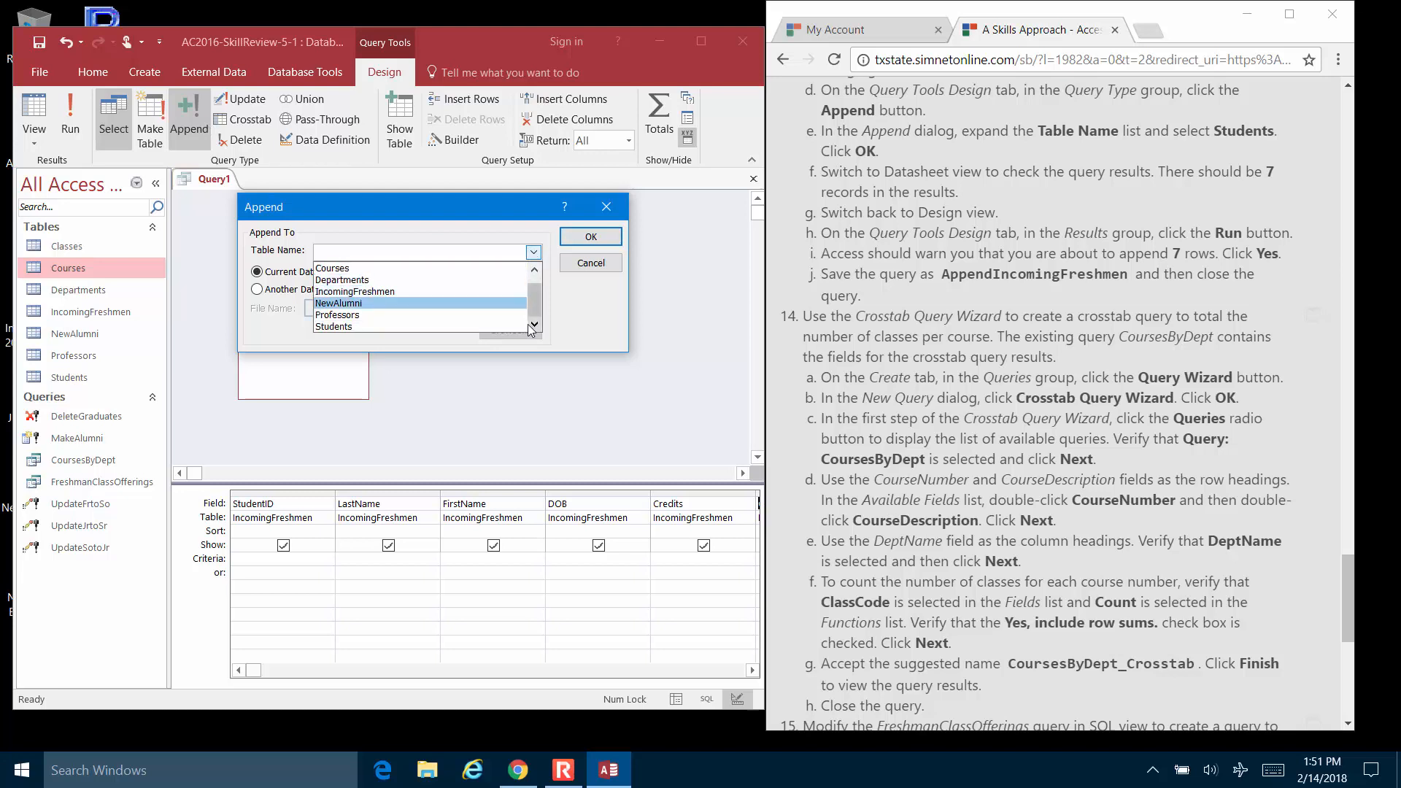
click(477, 325)
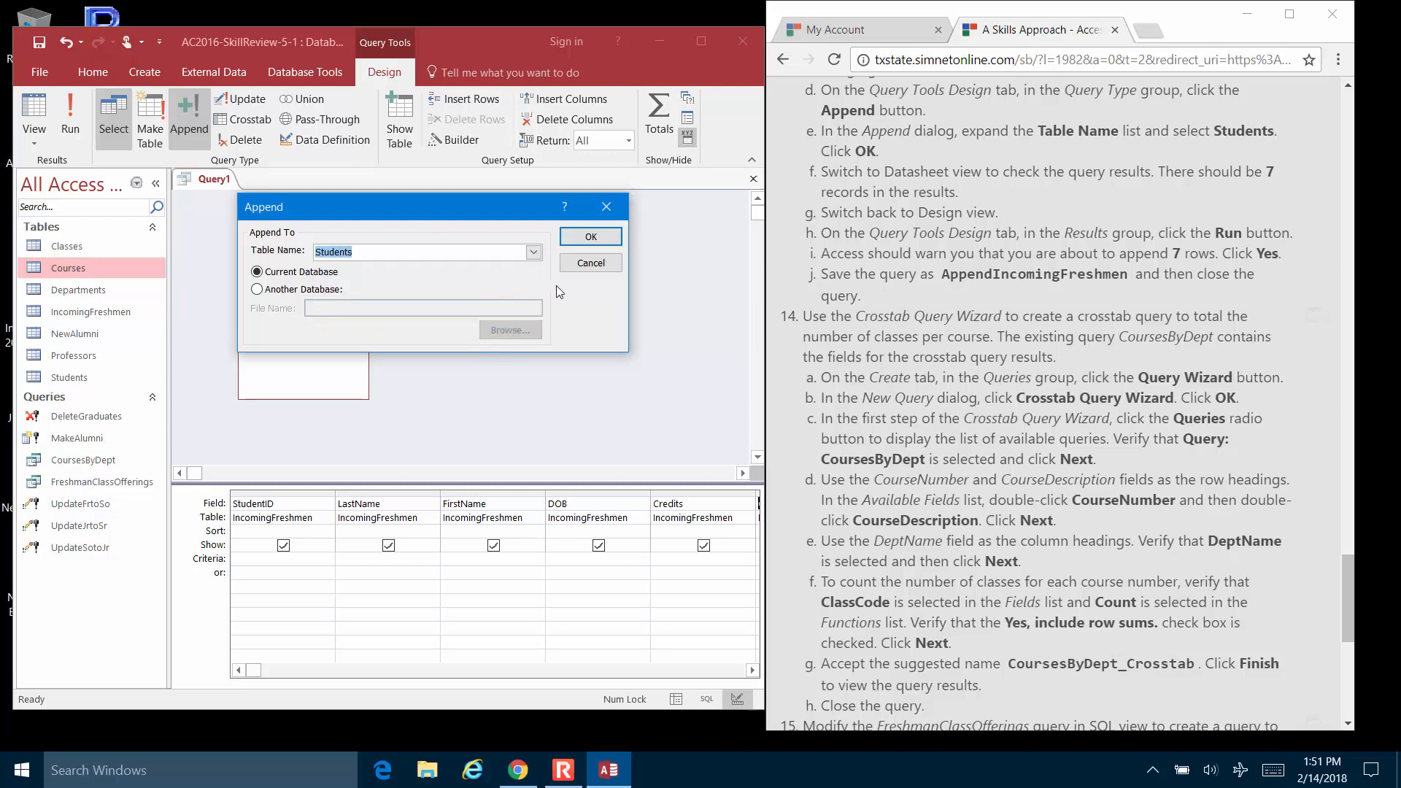
click(592, 237)
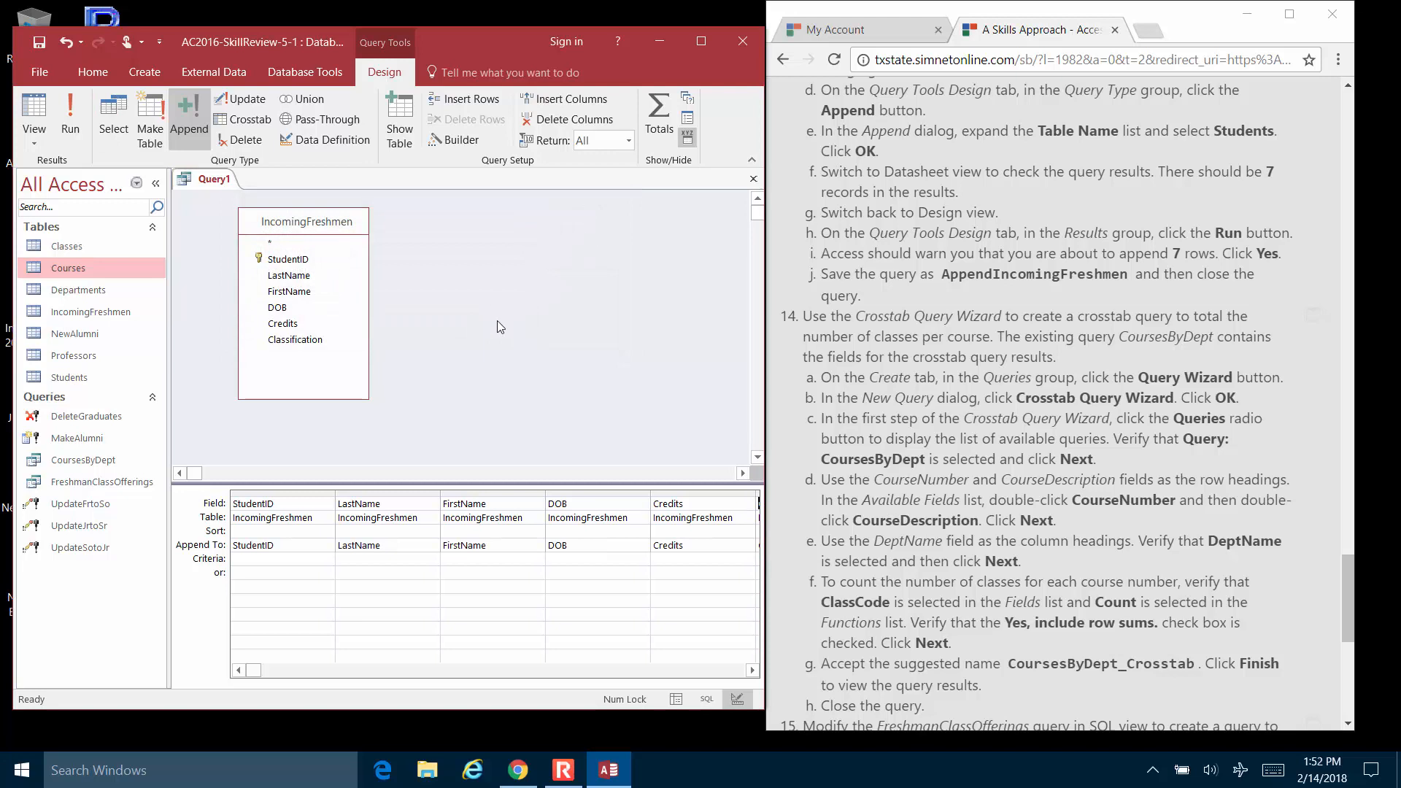
Step: Preview the incoming freshman records in Datasheet view, return to Design view, and run the append query, accepting the append
click(38, 117)
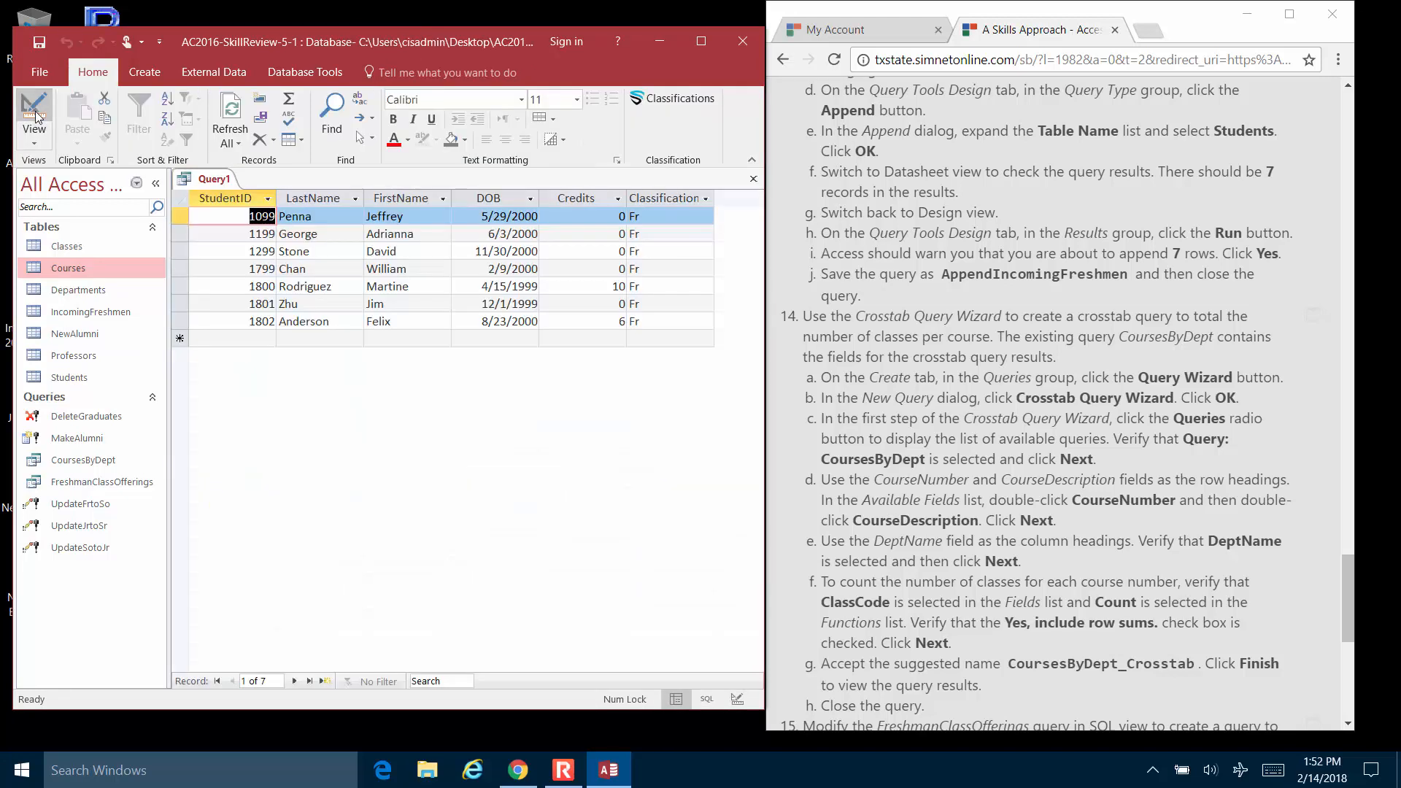
click(35, 117)
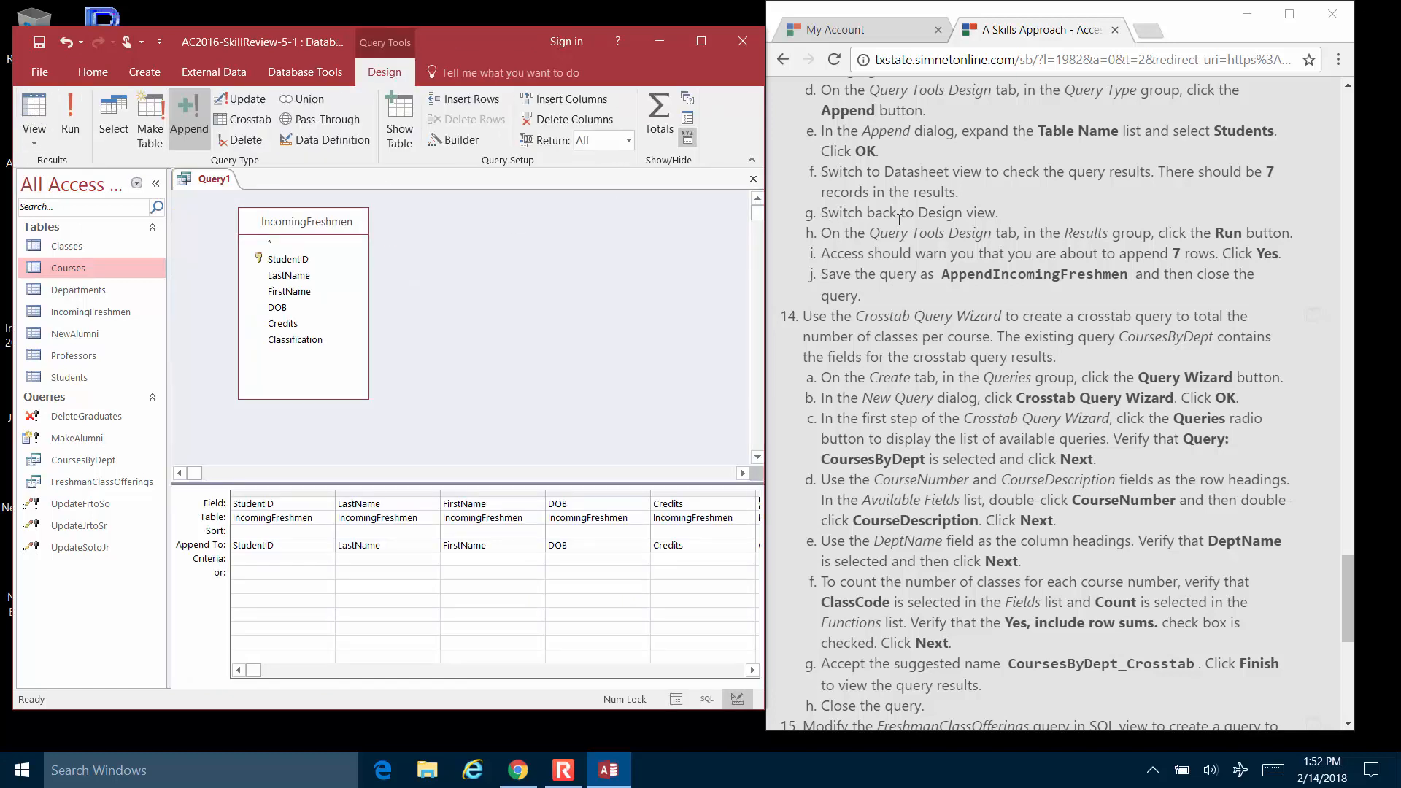
scroll(898, 218, down, 1)
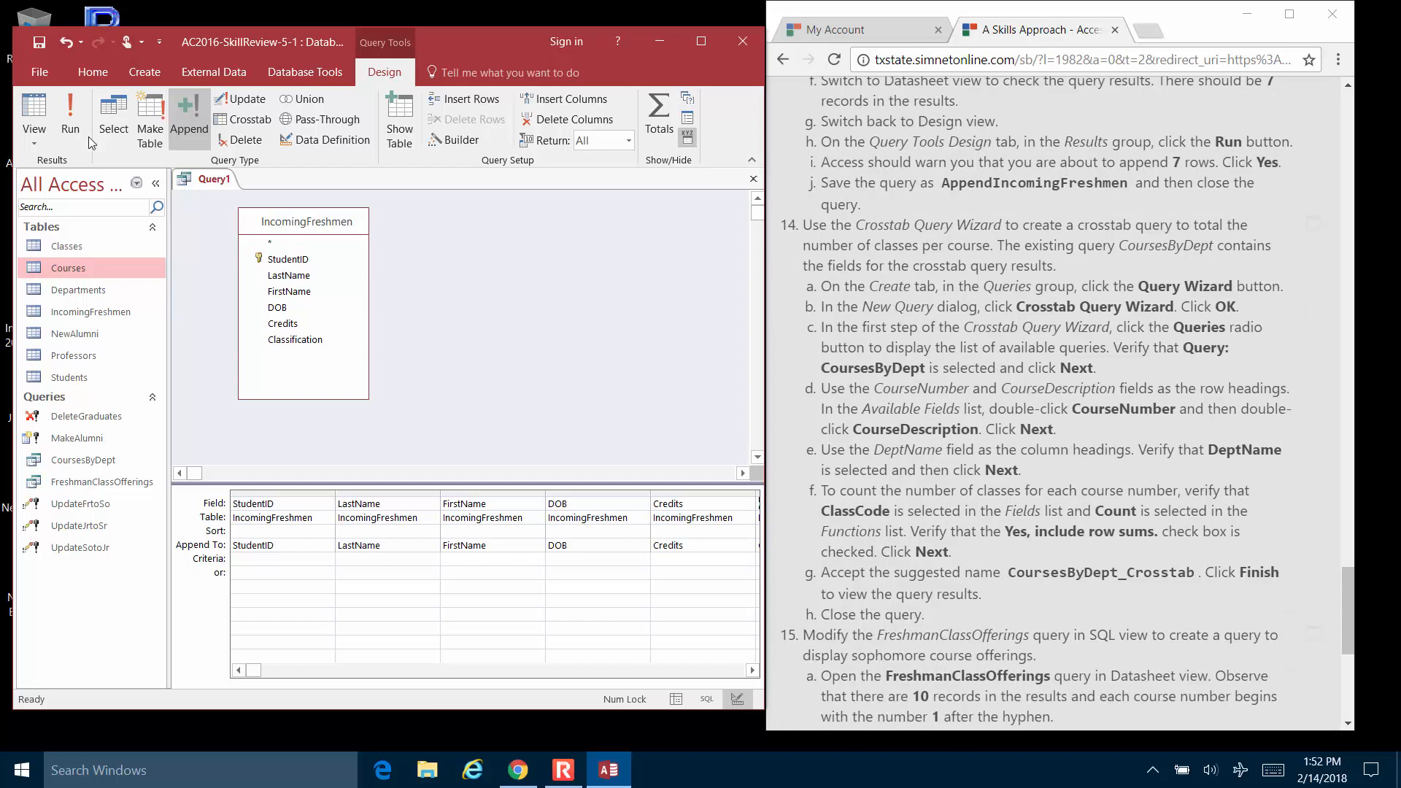
click(73, 101)
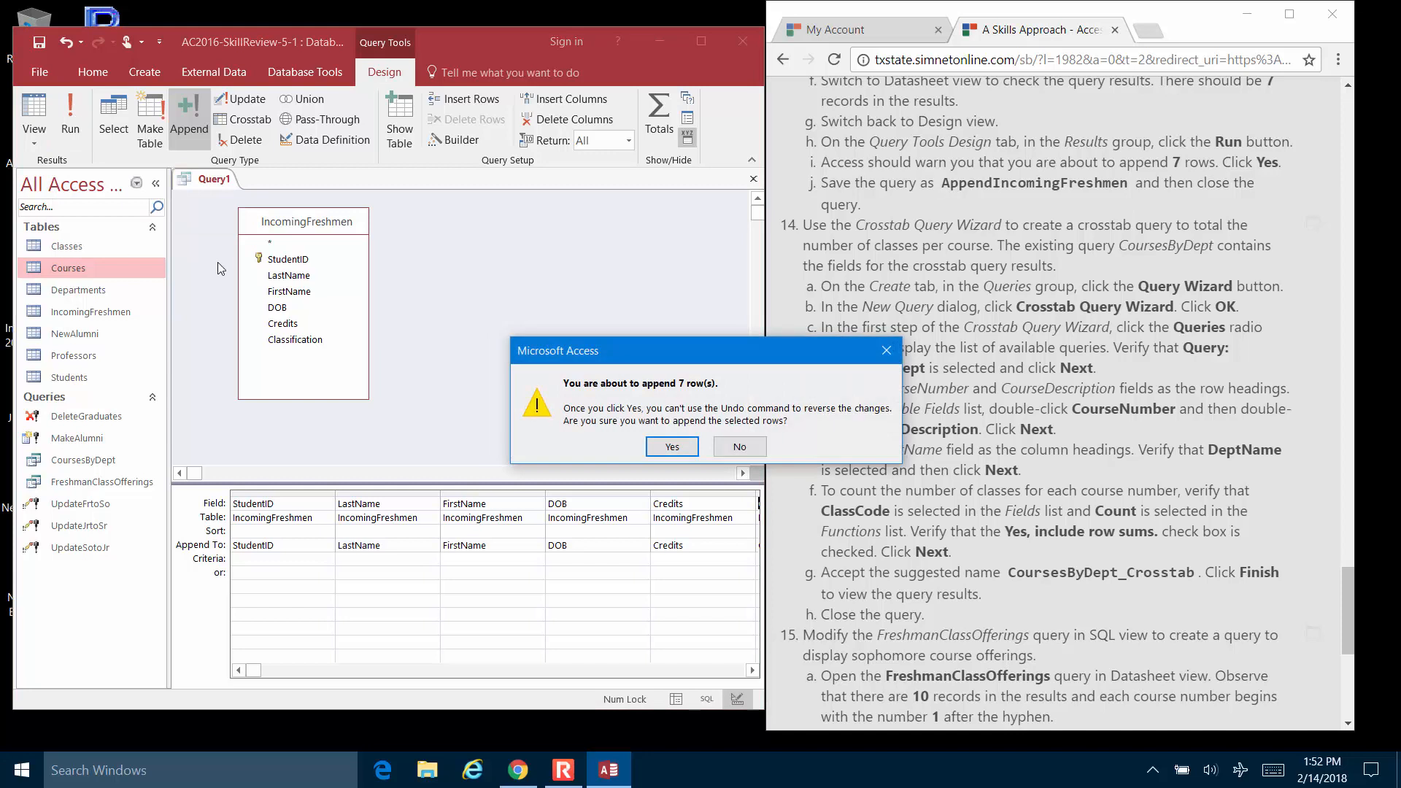
click(671, 447)
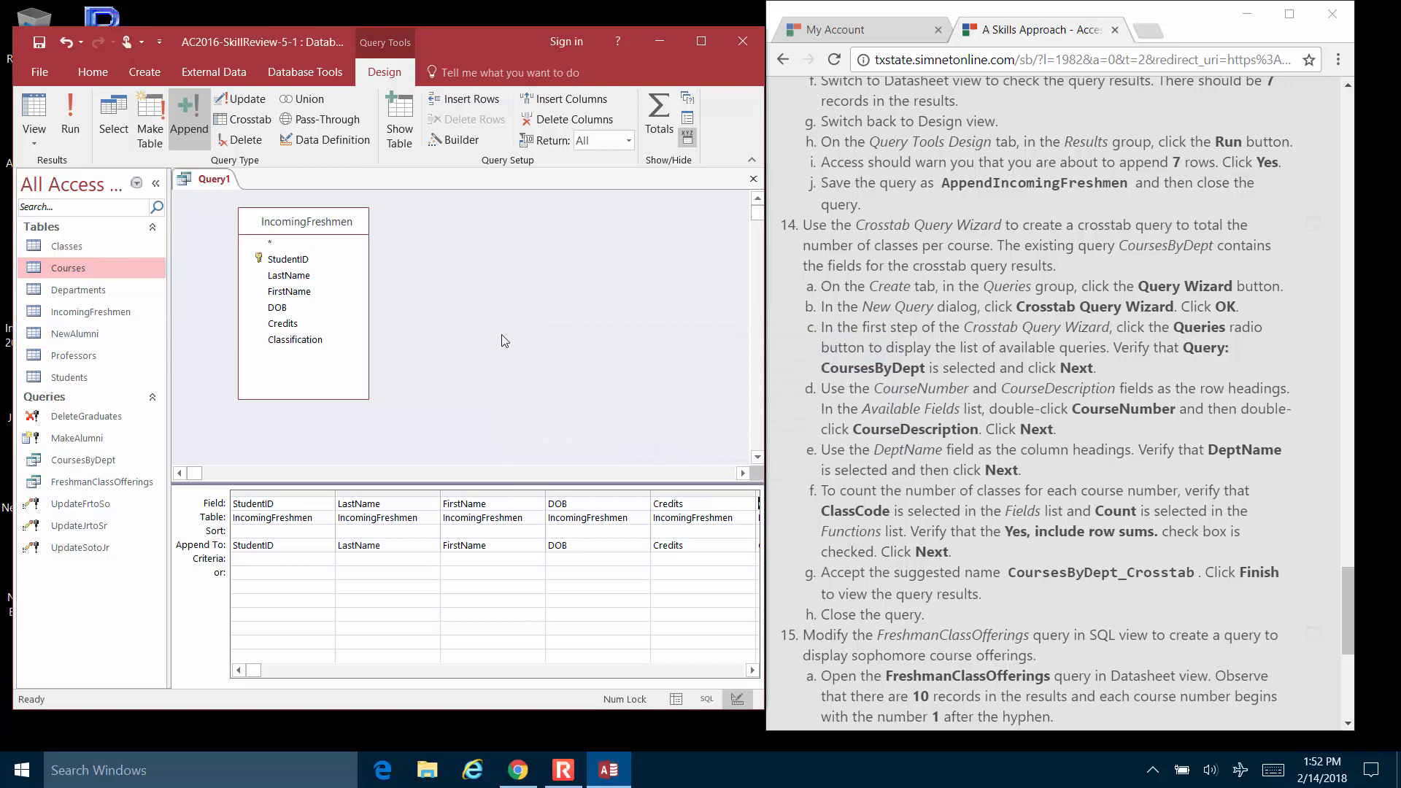
Step: Close the append query, saving it as AppendIncomingFreshman
click(755, 178)
click(636, 439)
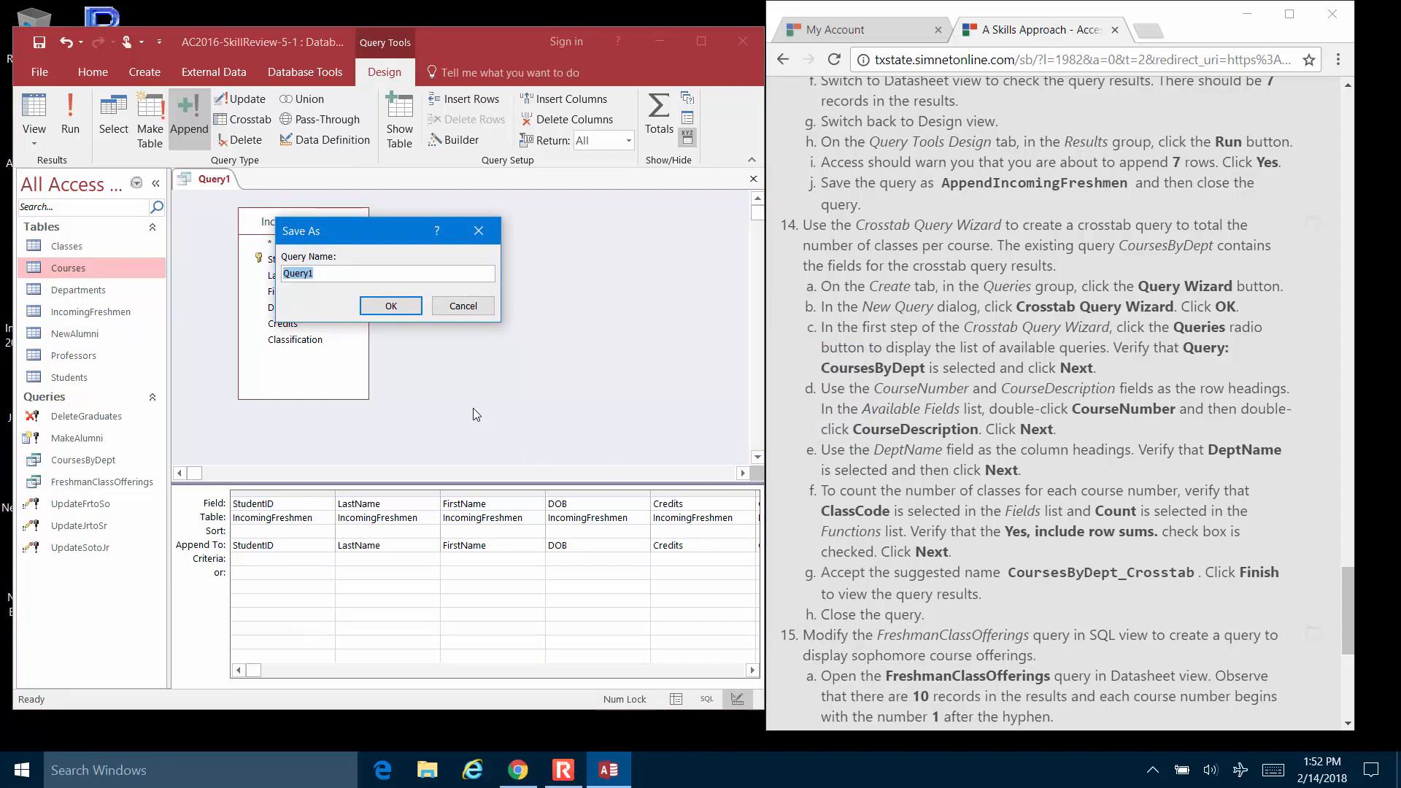
text(AppendIncomingFreshman)
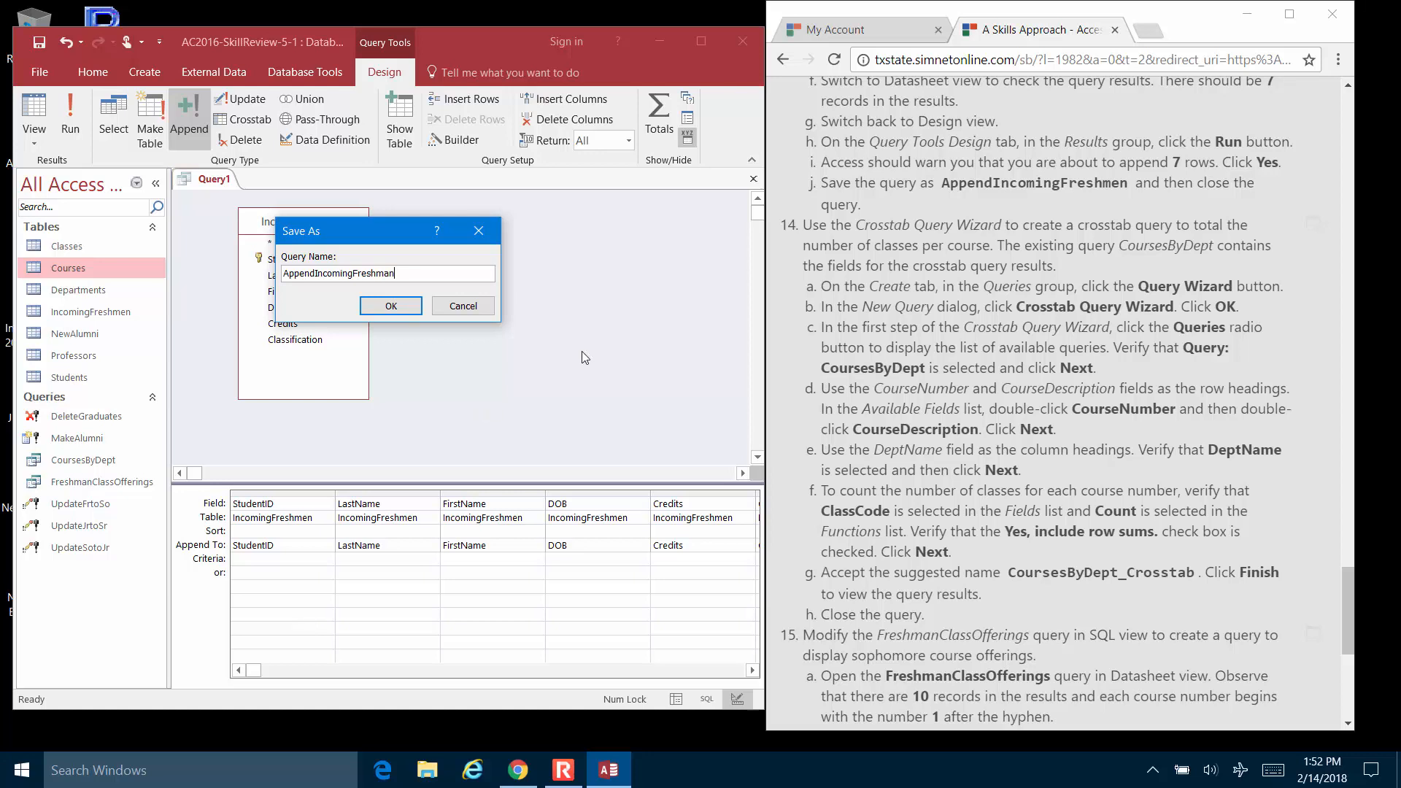
click(410, 310)
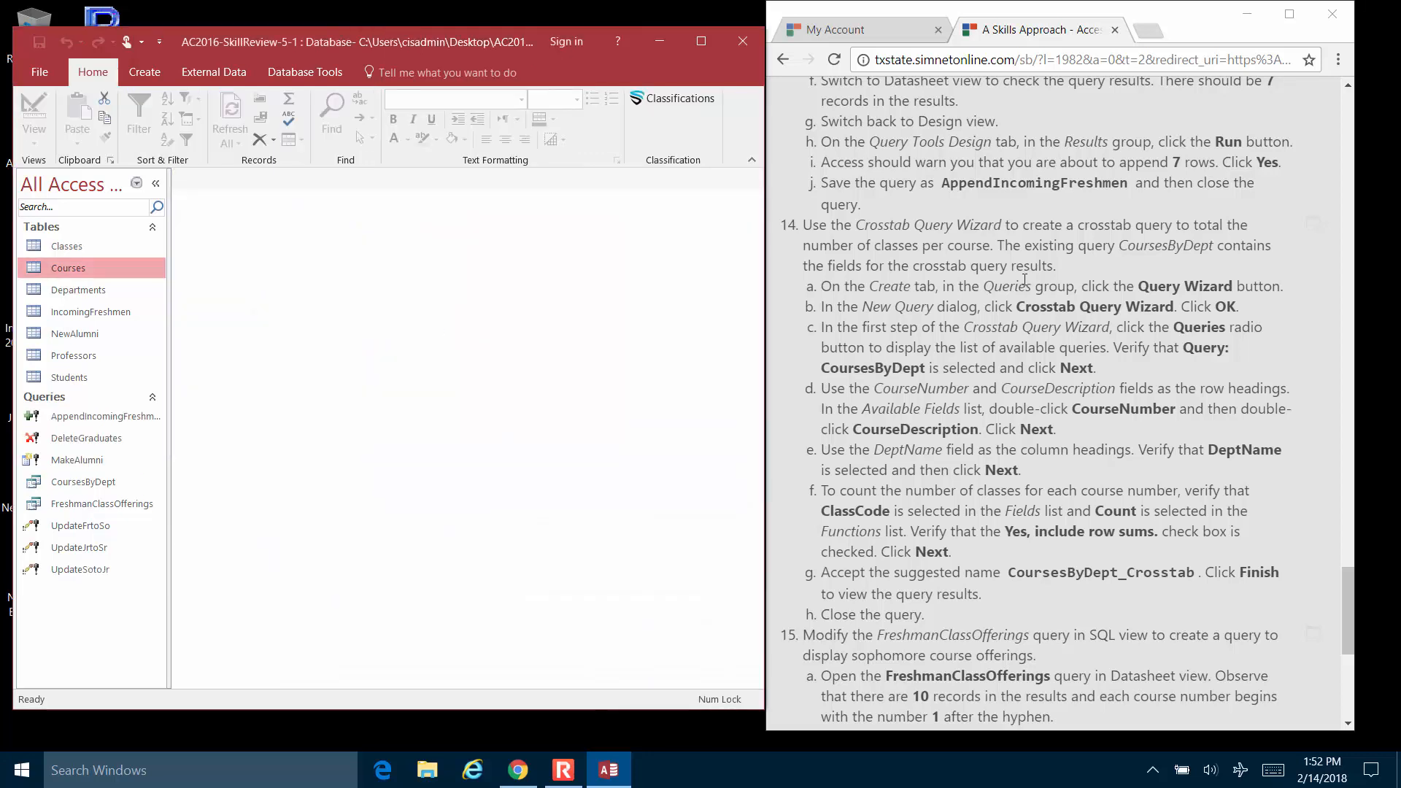
Step: Start the Crosstab Query Wizard and base the new crosstab on the CoursesByDept query
scroll(967, 255, down, 1)
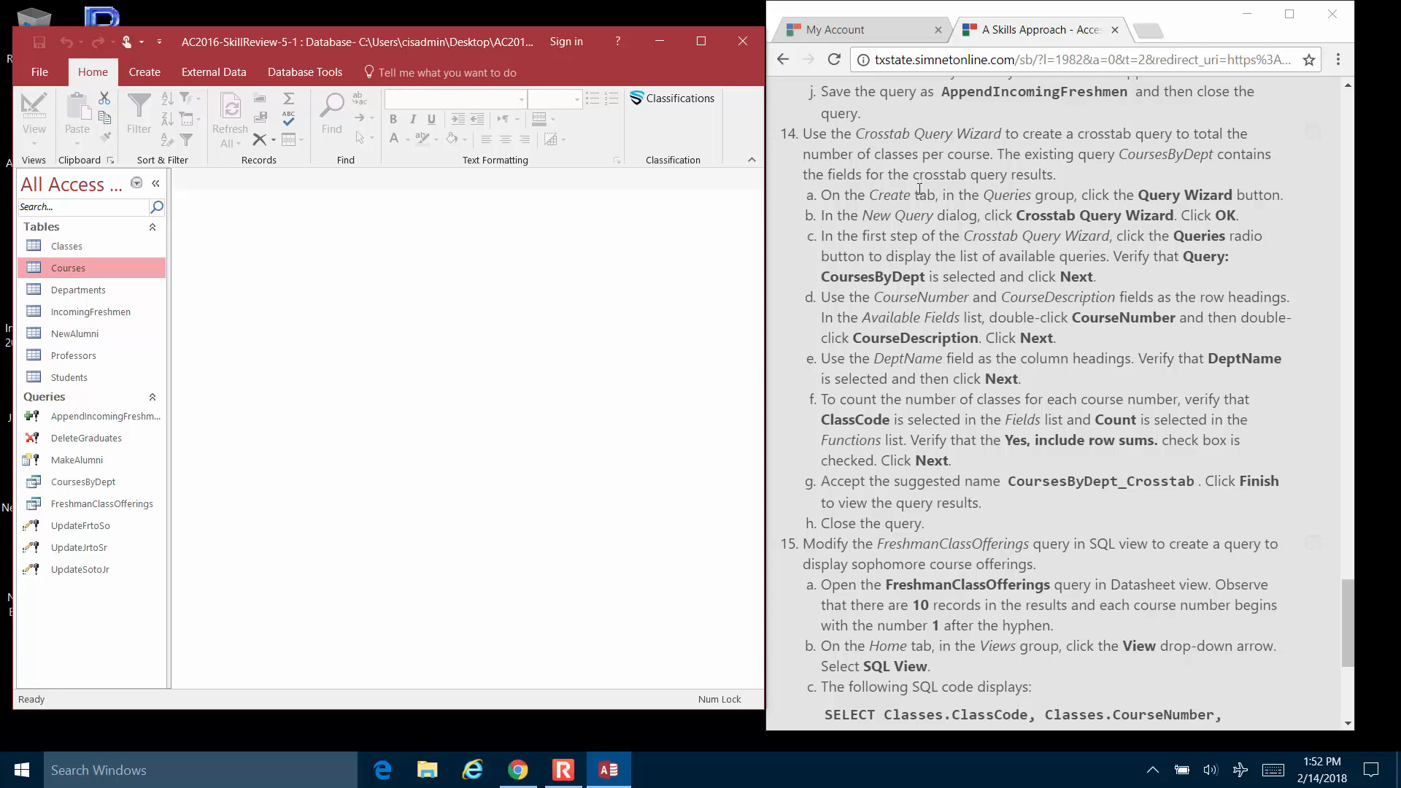
scroll(921, 192, down, 1)
scroll(927, 193, up, 1)
click(161, 76)
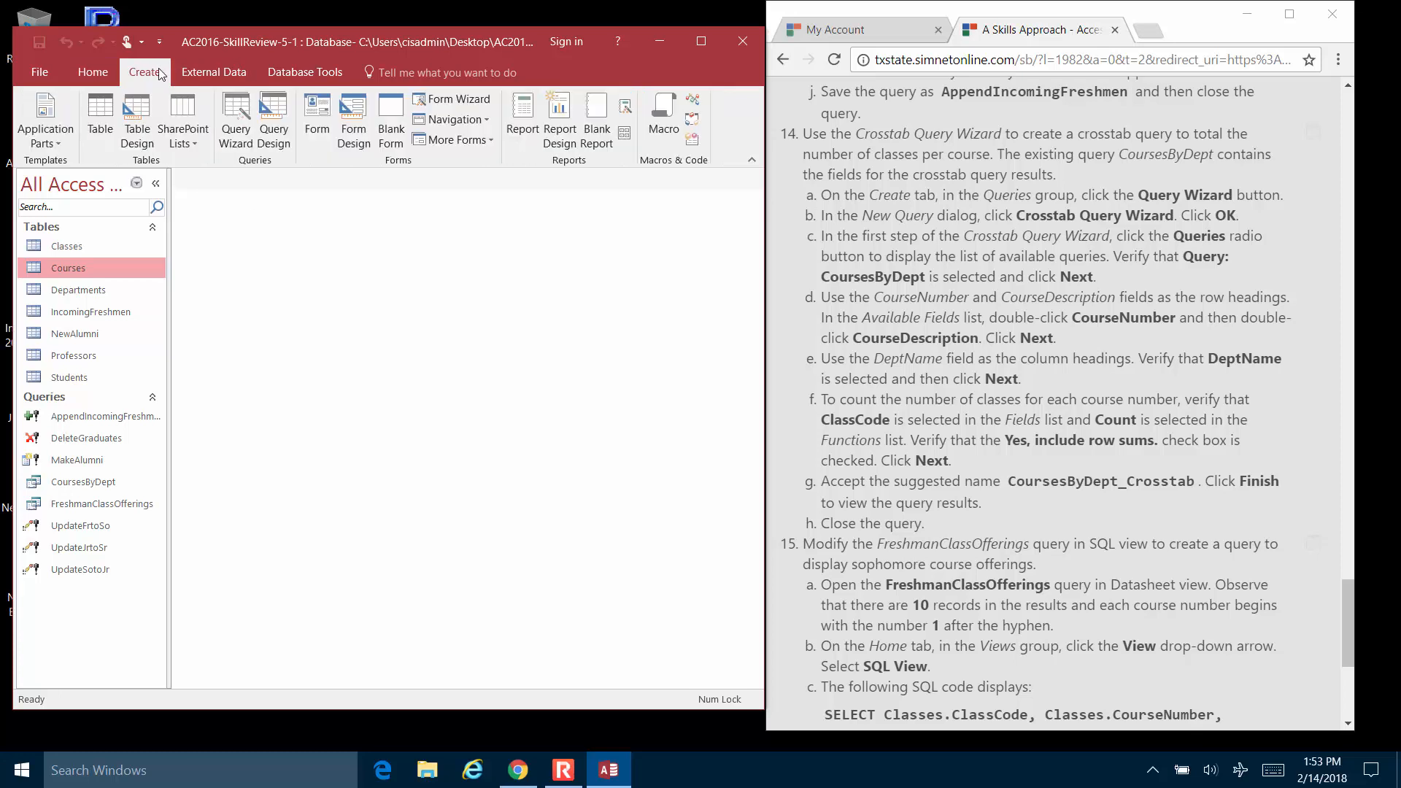
click(239, 113)
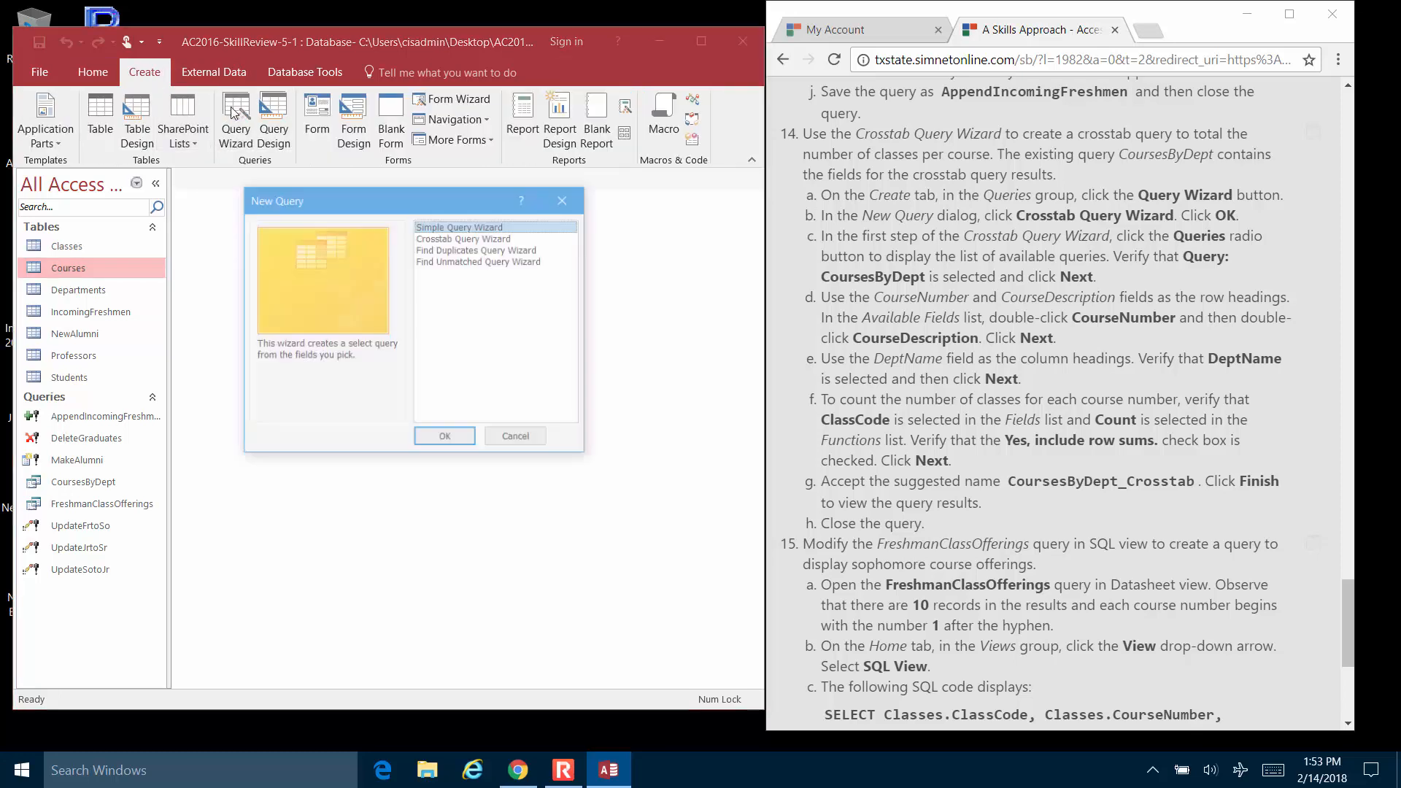
click(474, 238)
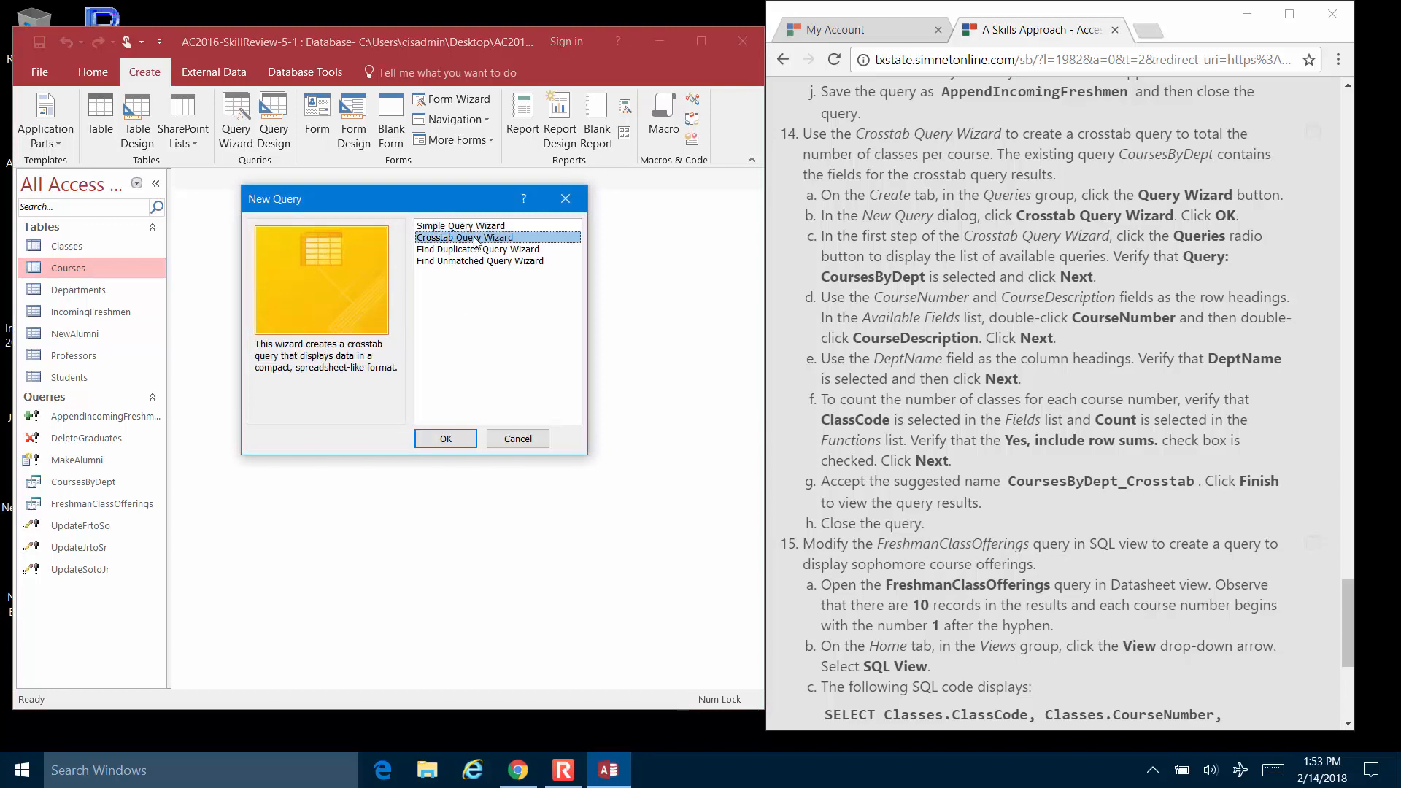
click(446, 440)
click(417, 487)
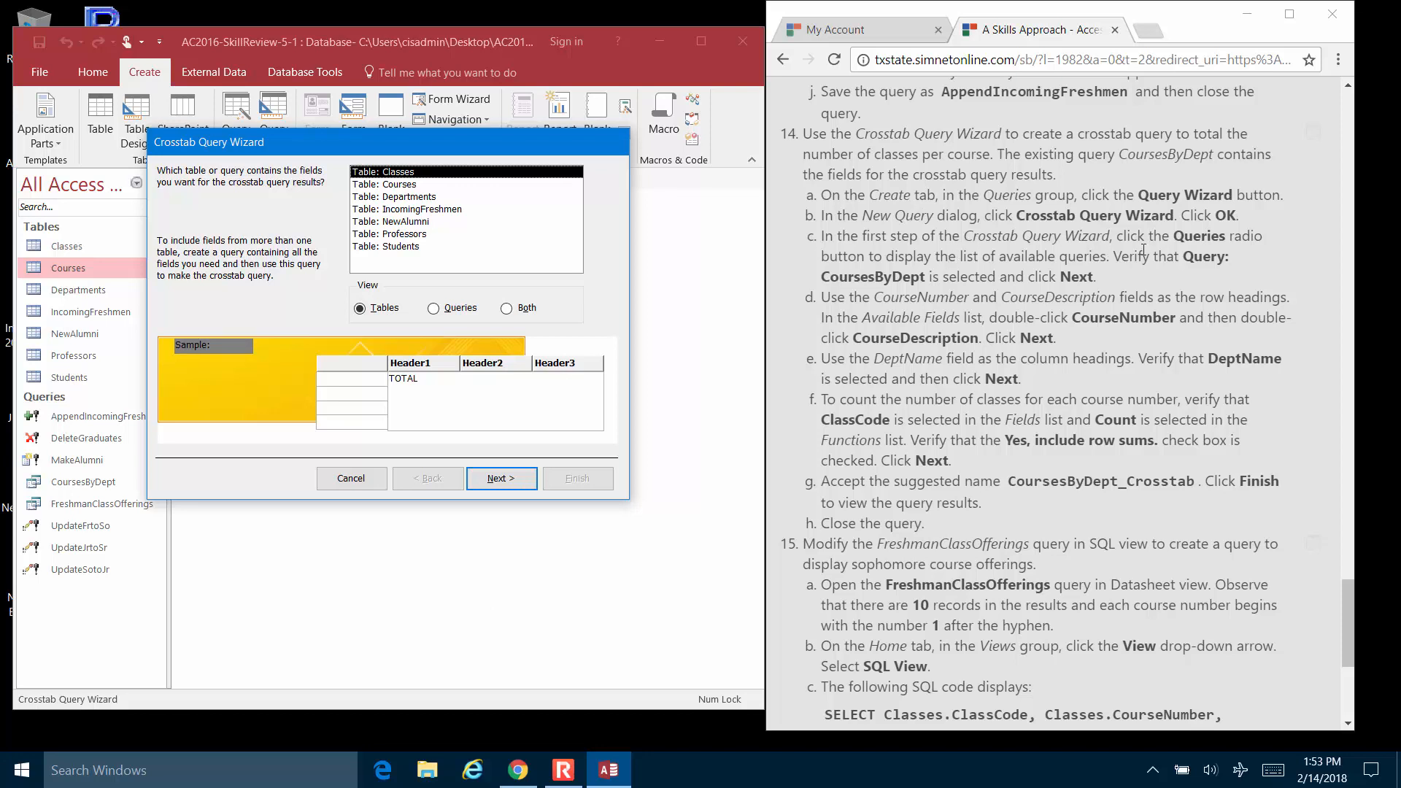
click(433, 310)
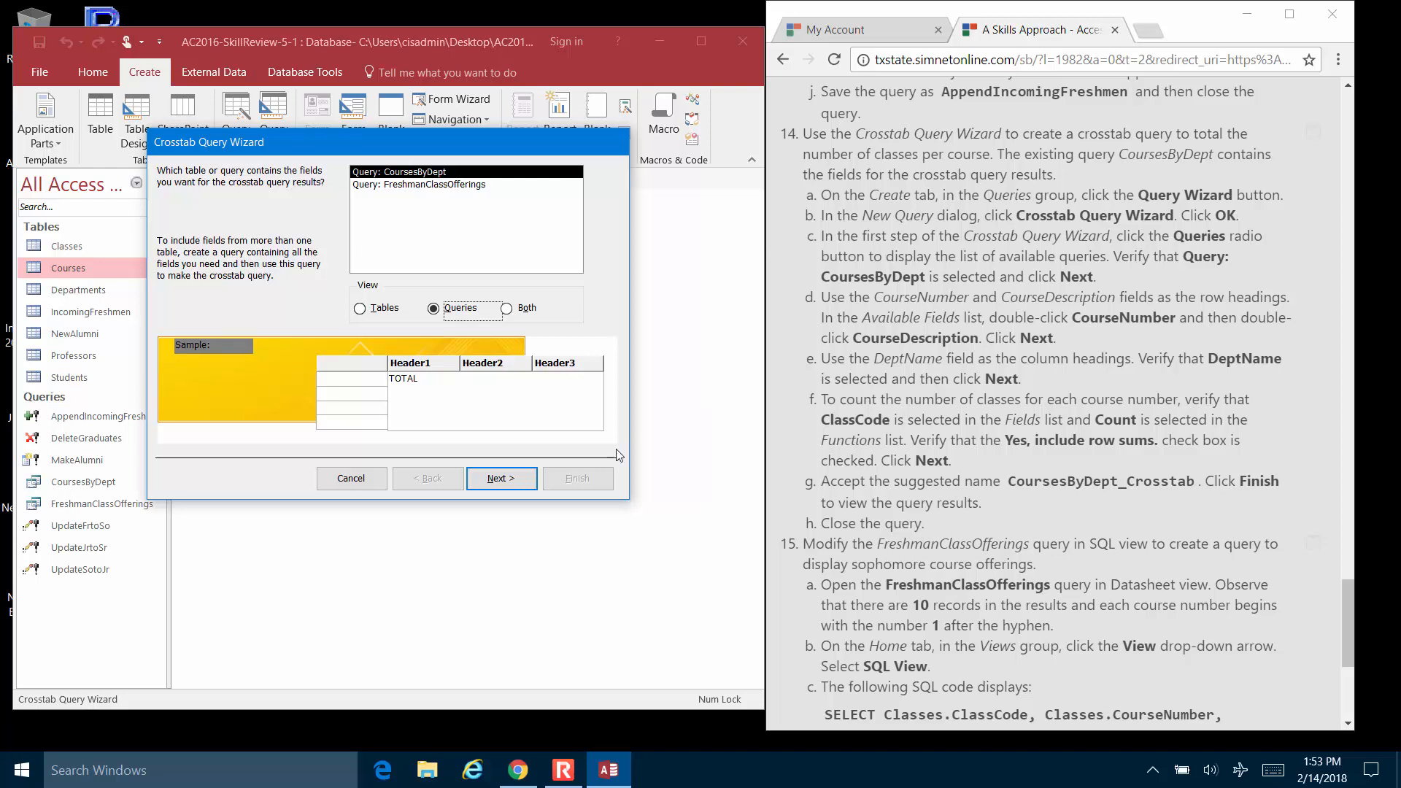
click(497, 478)
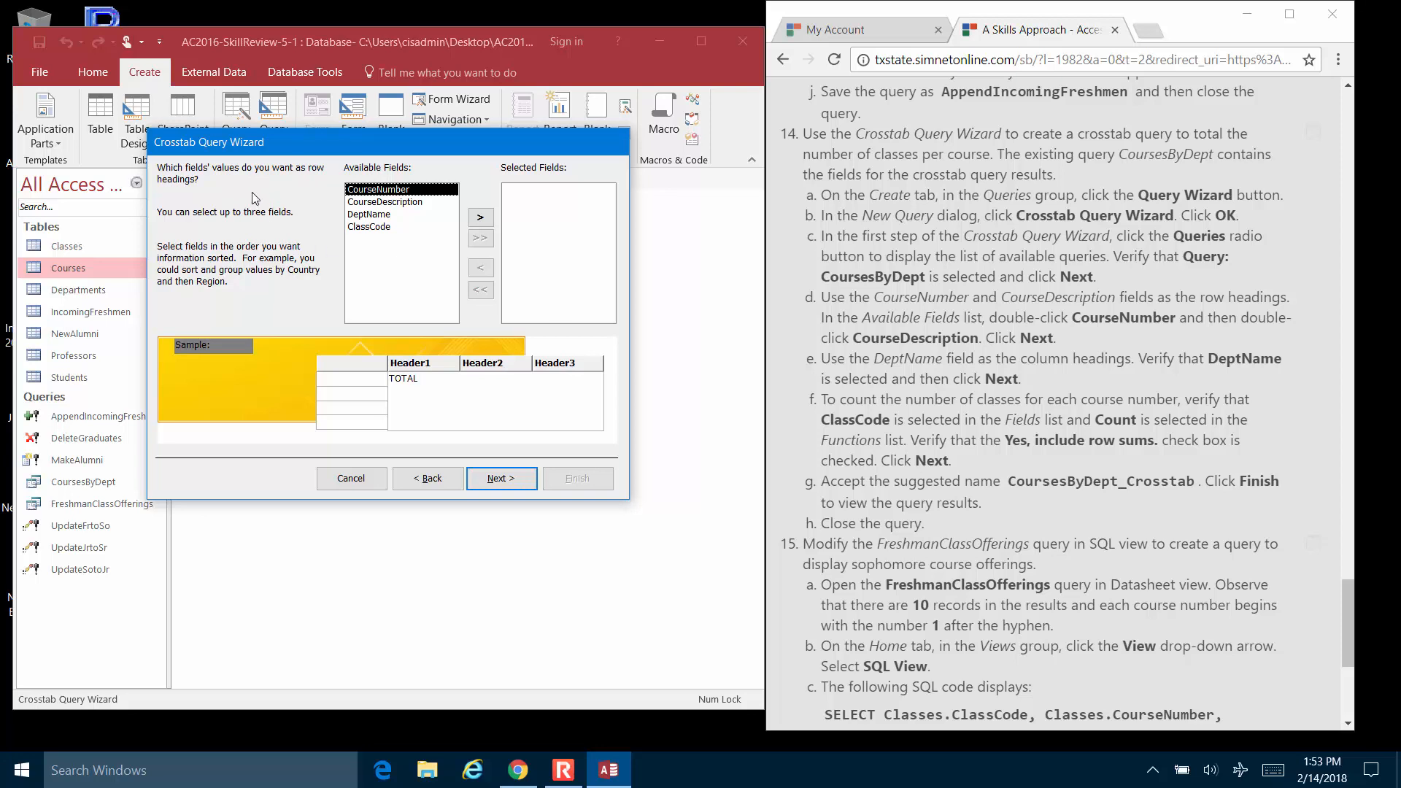
Step: Use only CourseNumber and CourseDescription as the crosstab's row headings, and continue to the column heading choice
double_click(365, 216)
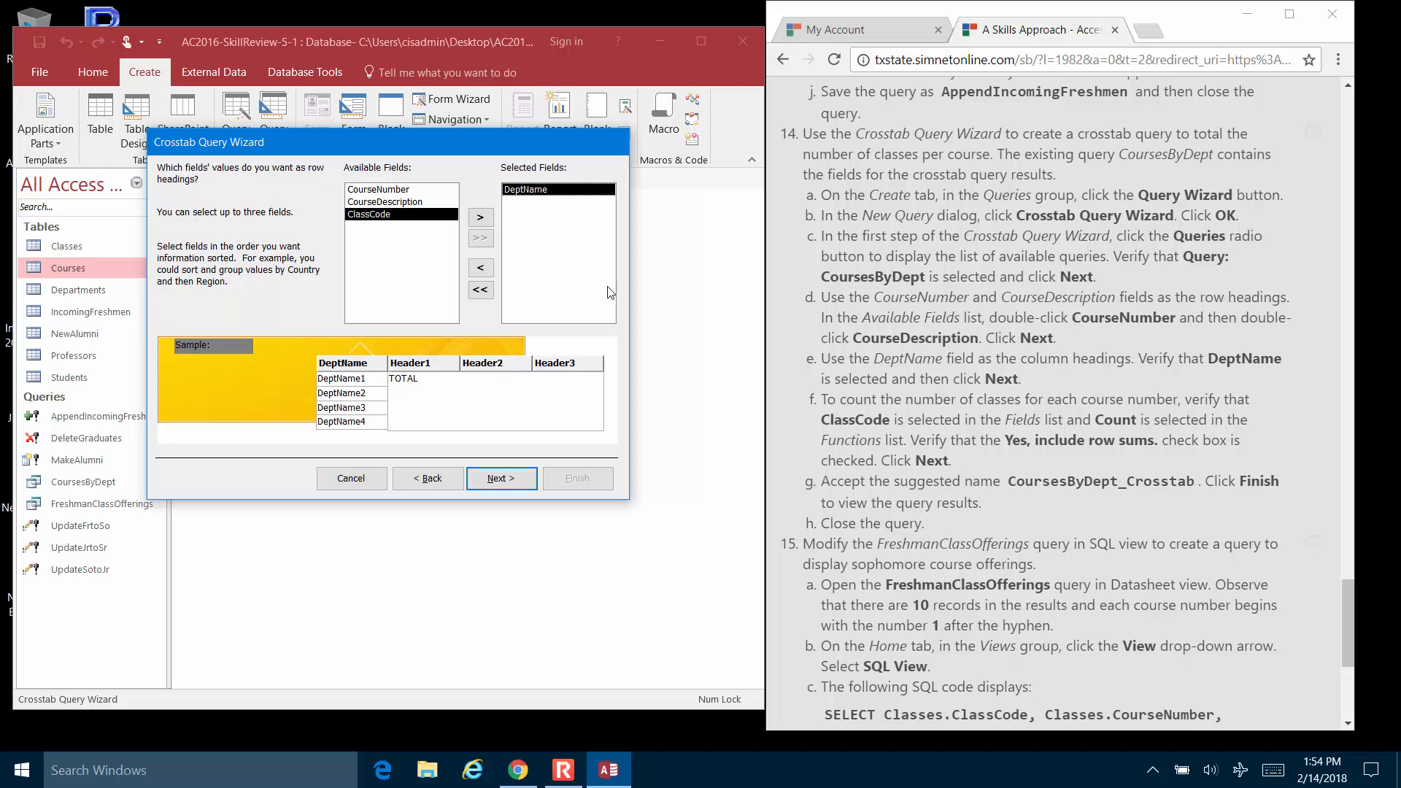
click(483, 268)
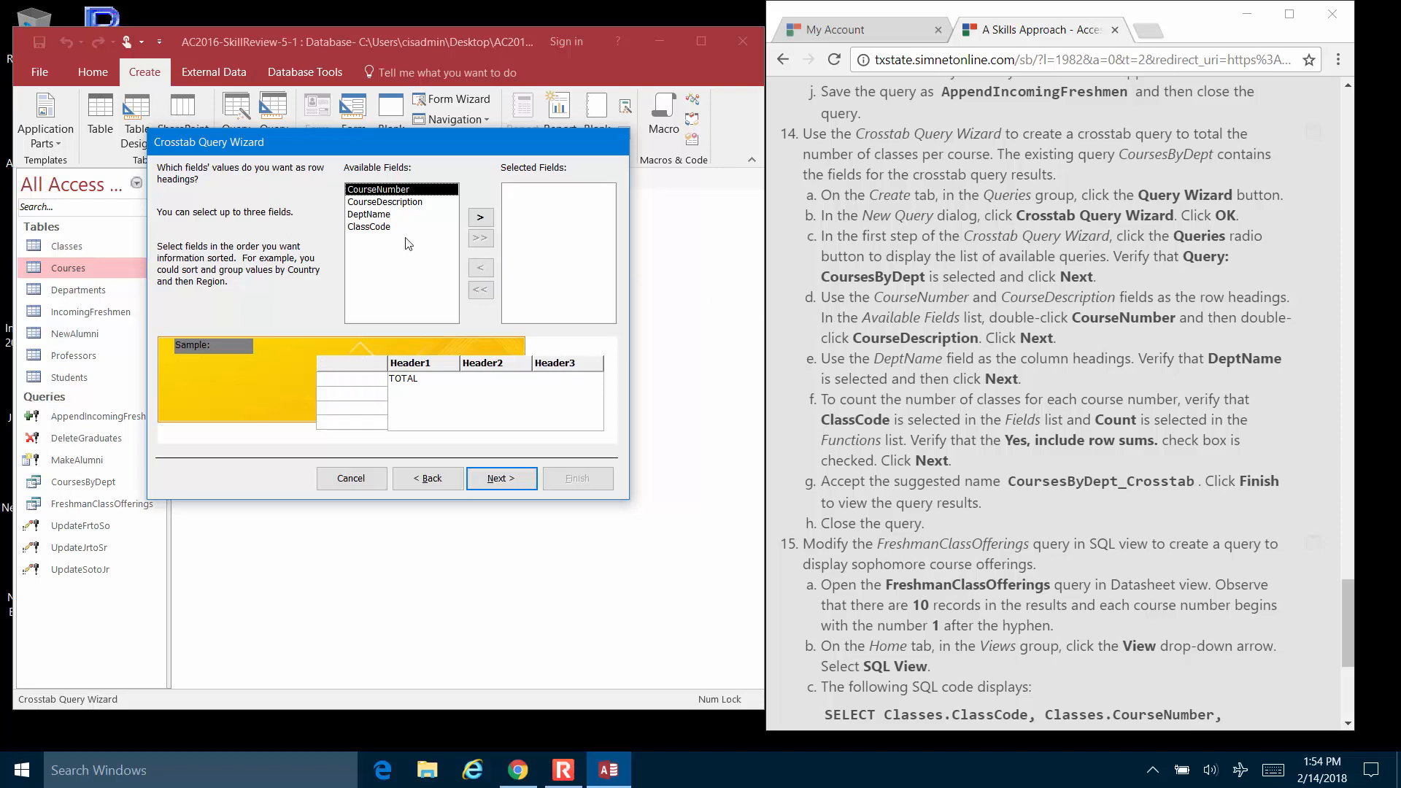
double_click(405, 191)
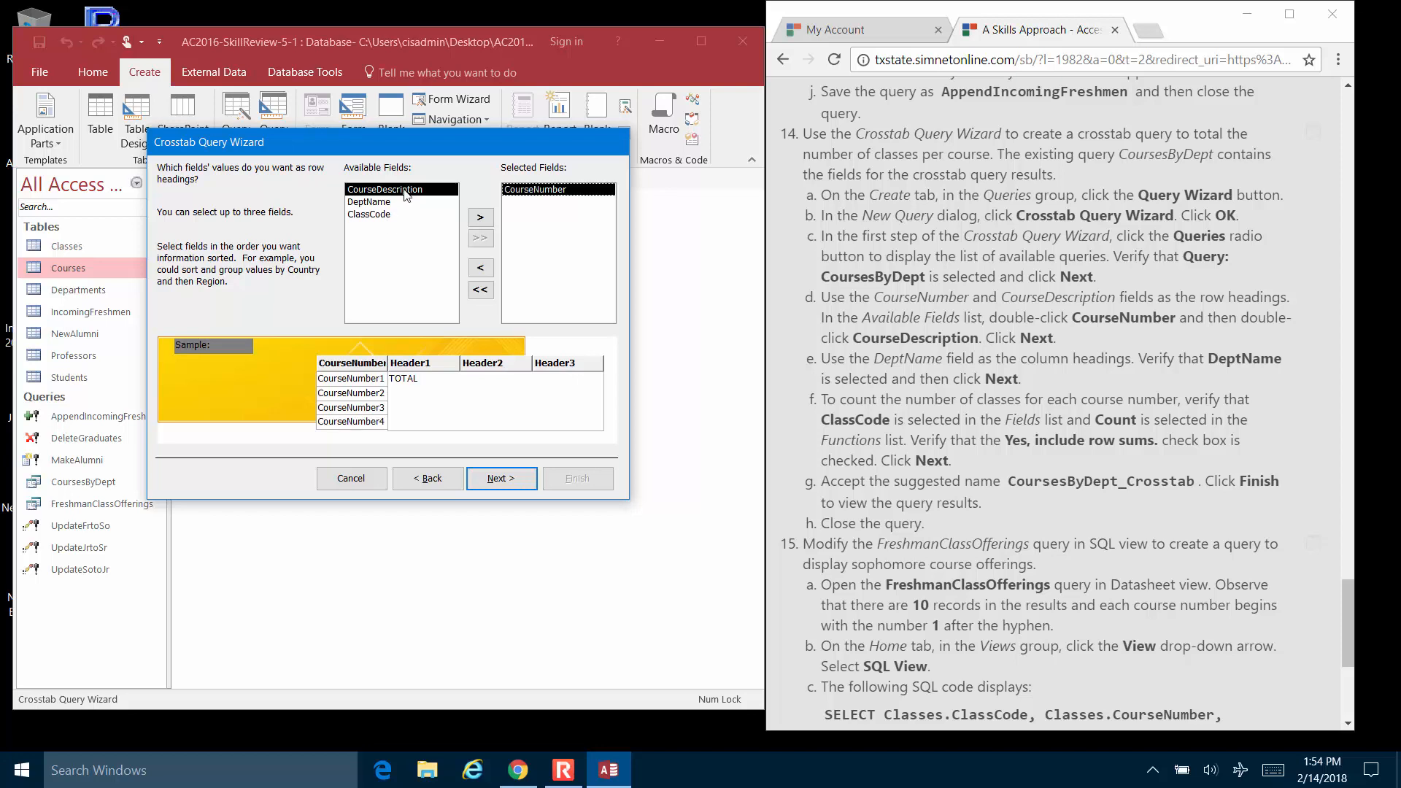
double_click(405, 191)
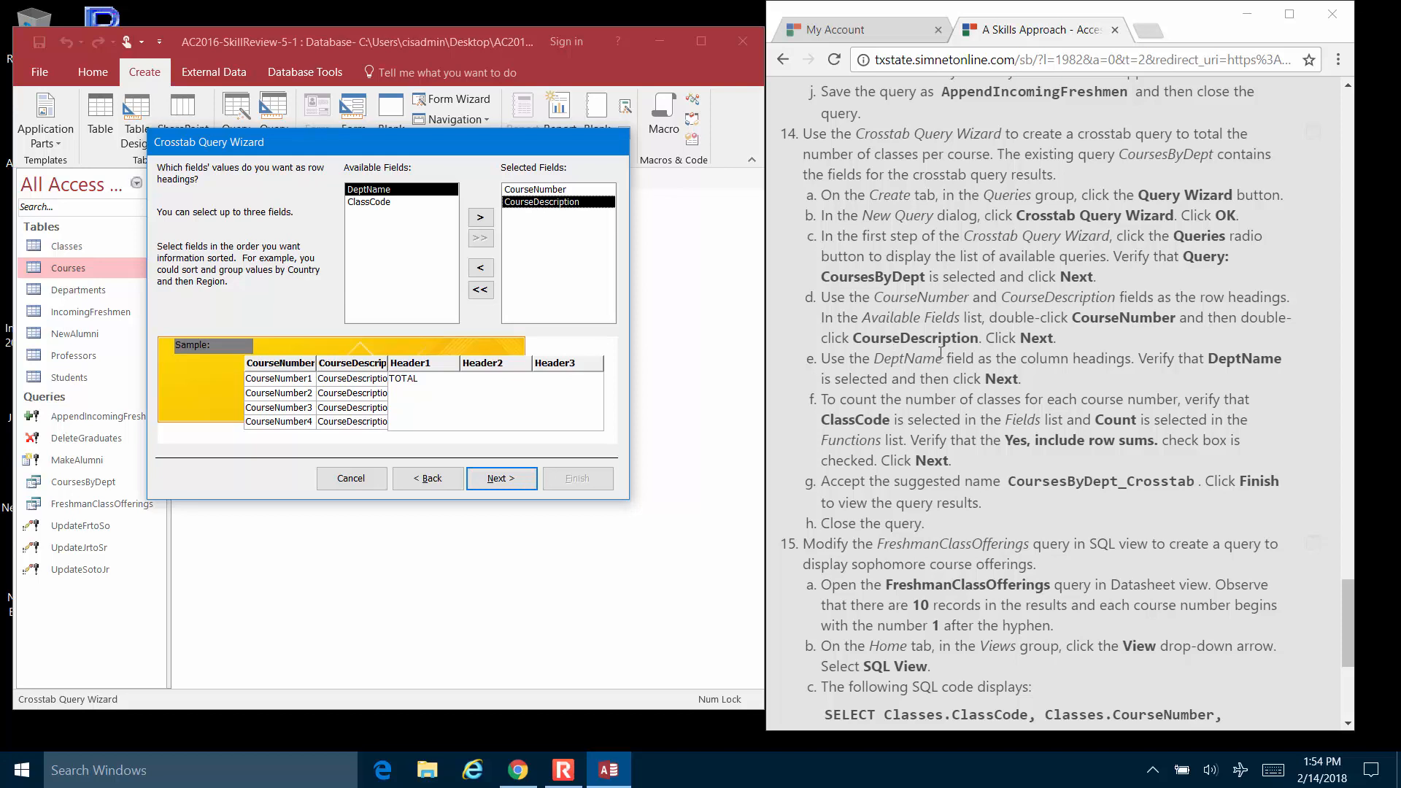
click(485, 479)
click(485, 479)
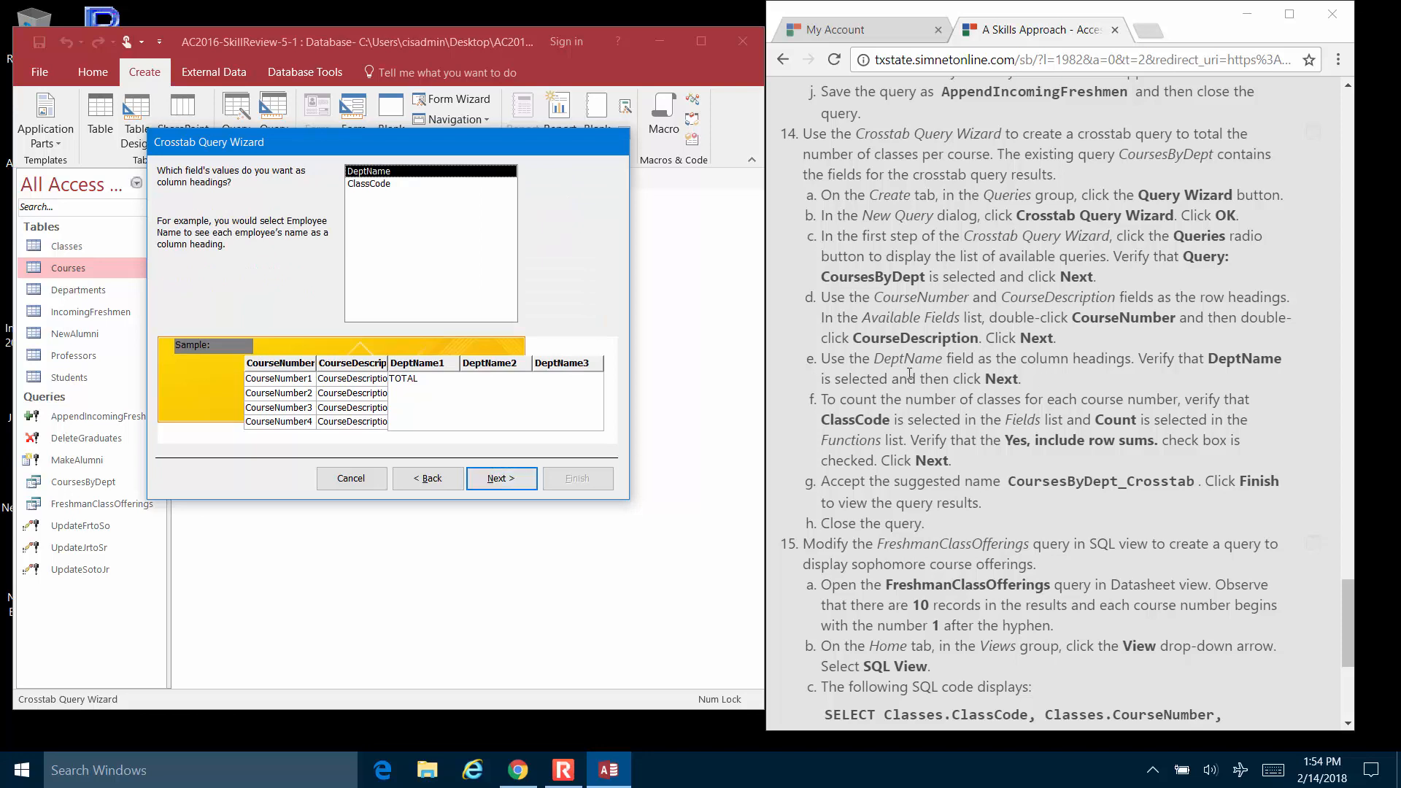
Step: Use DeptName as the crosstab's column headings after rechecking the row heading fields, and continue to the calculation choice
double_click(375, 173)
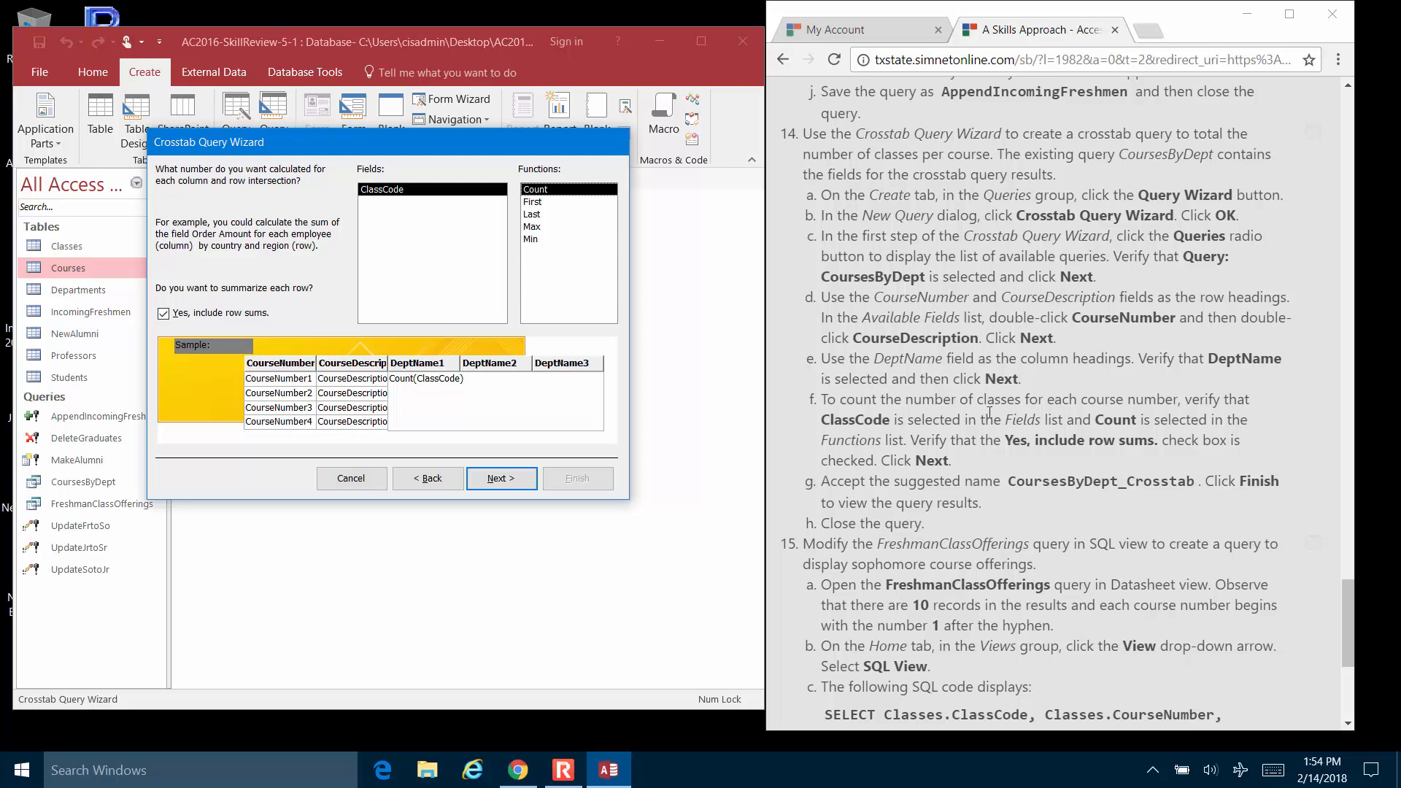
click(438, 480)
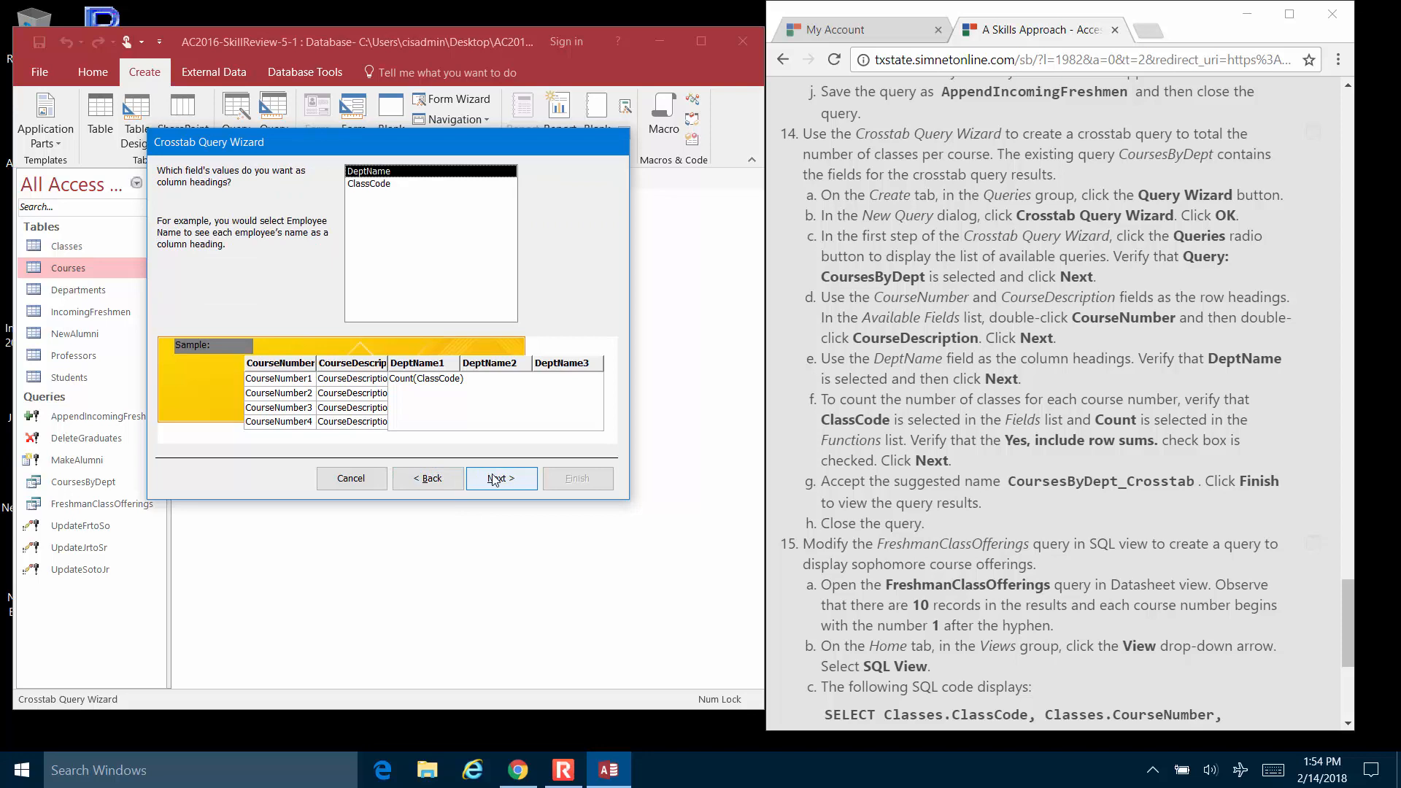
click(435, 486)
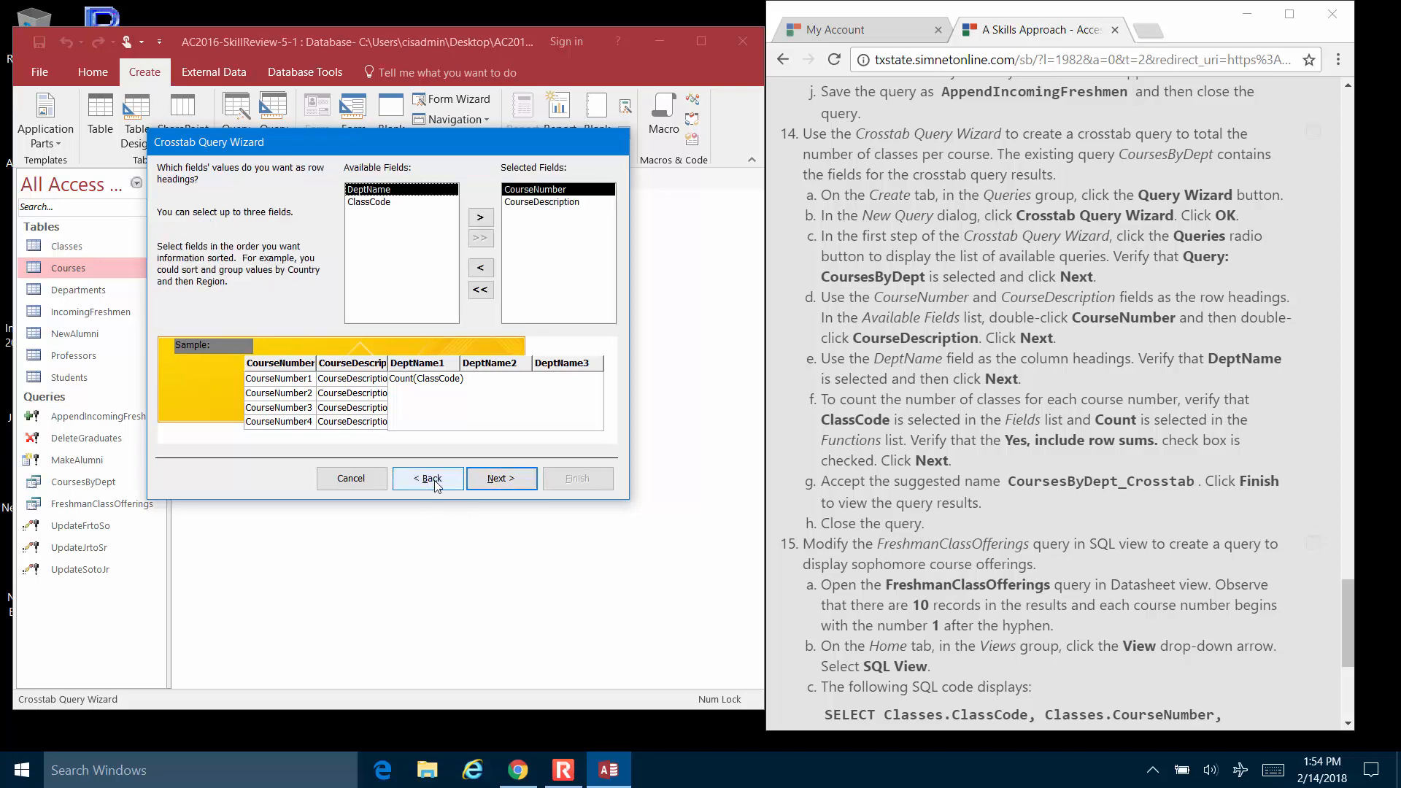
click(497, 480)
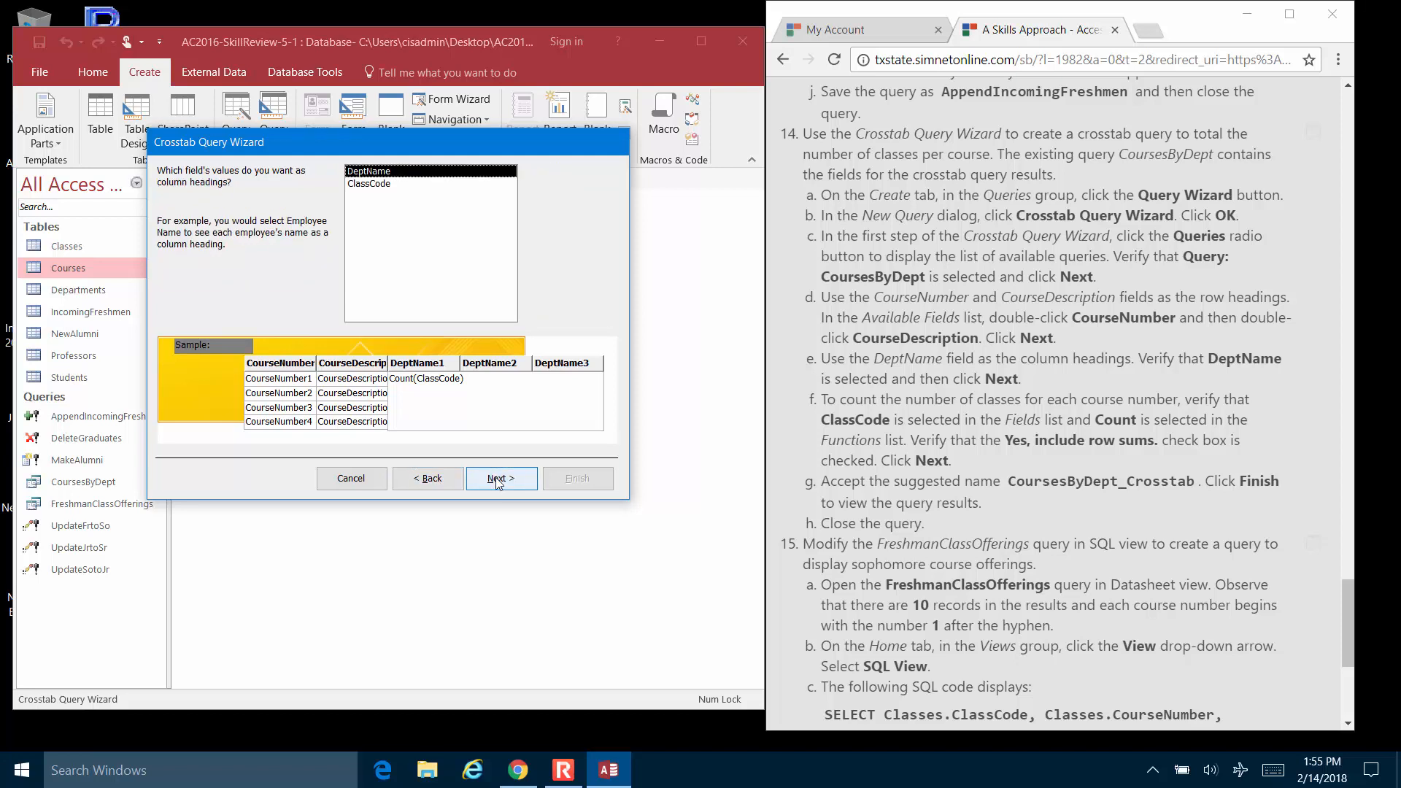
click(497, 481)
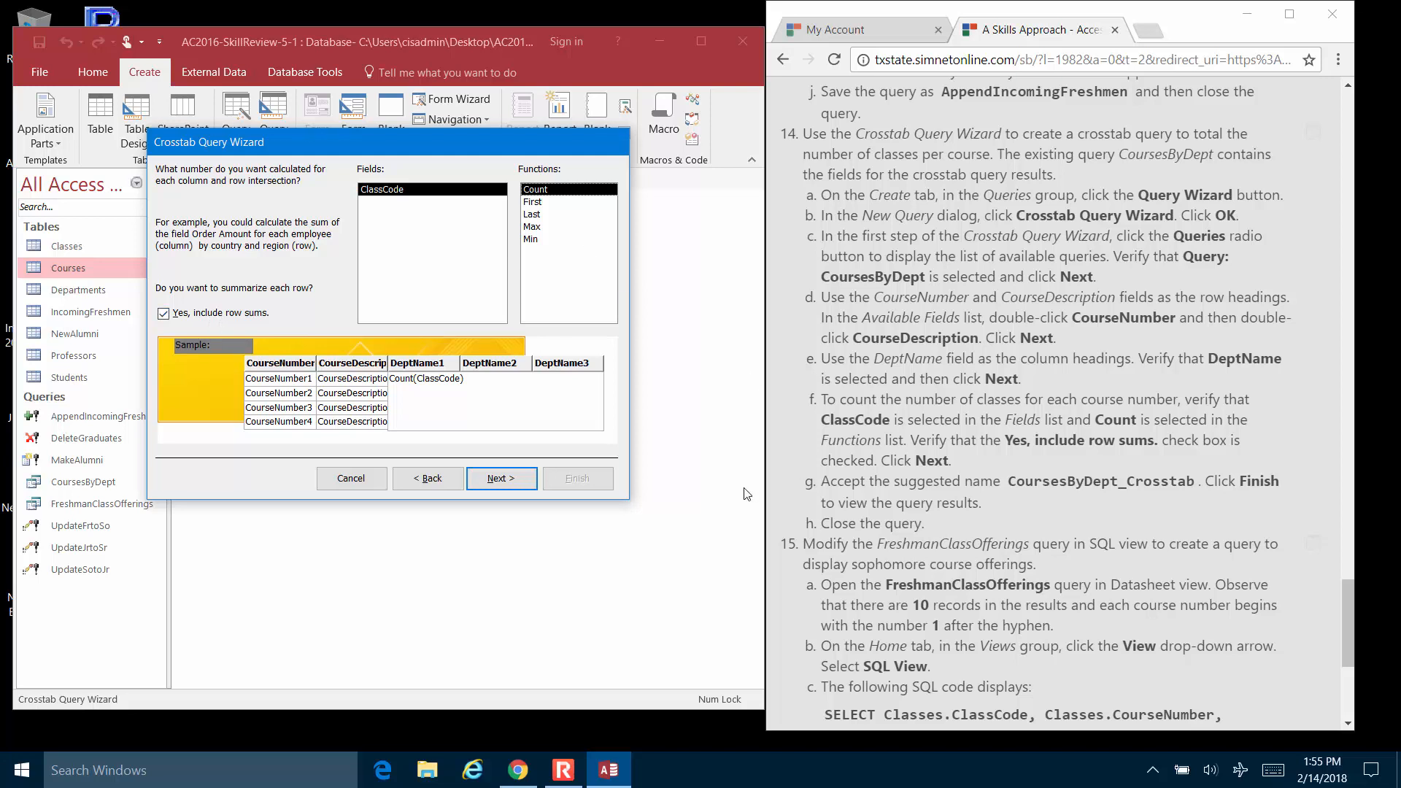
Step: Accept the ClassCode count with row sums, finish the crosstab query as CoursesByDept_Crosstab, and close its results
click(511, 477)
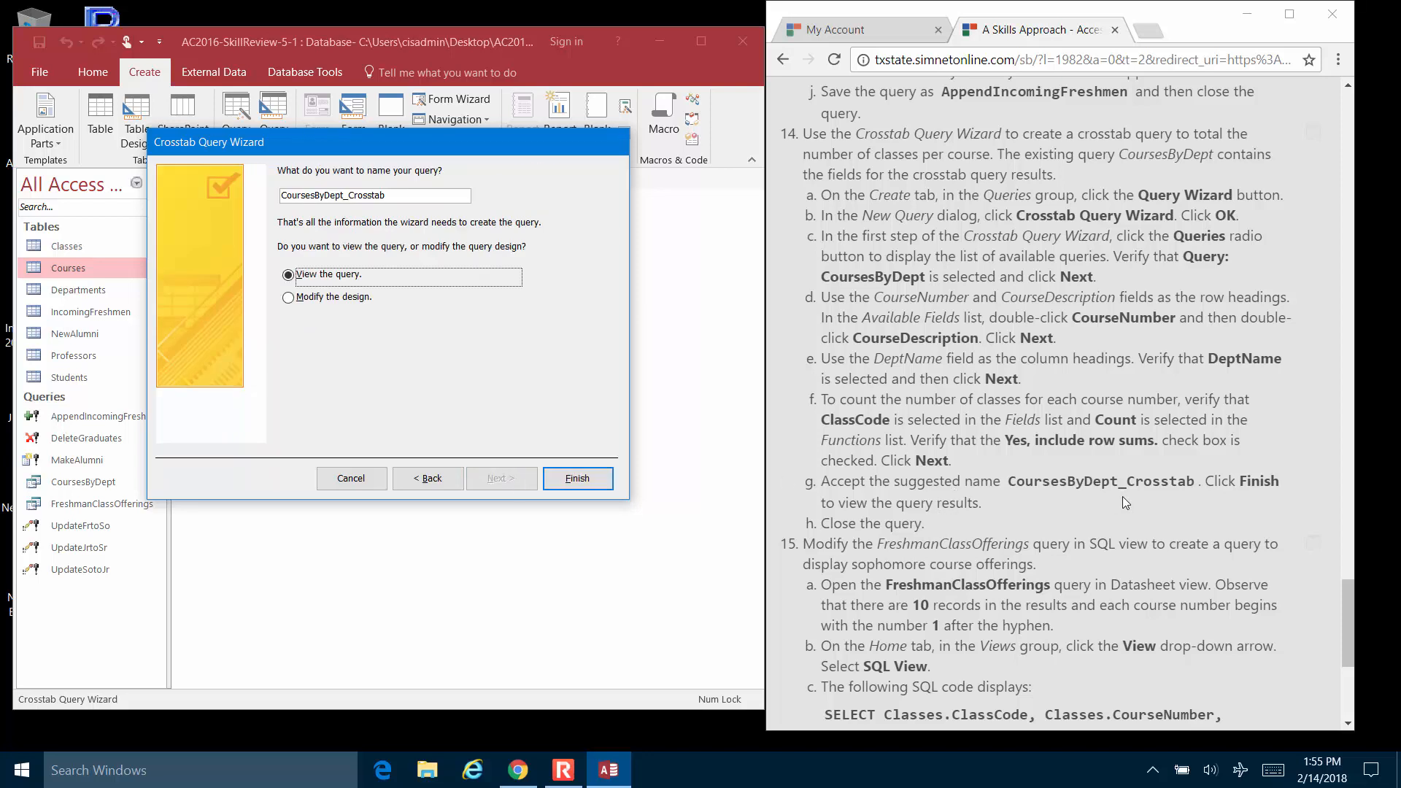
click(577, 478)
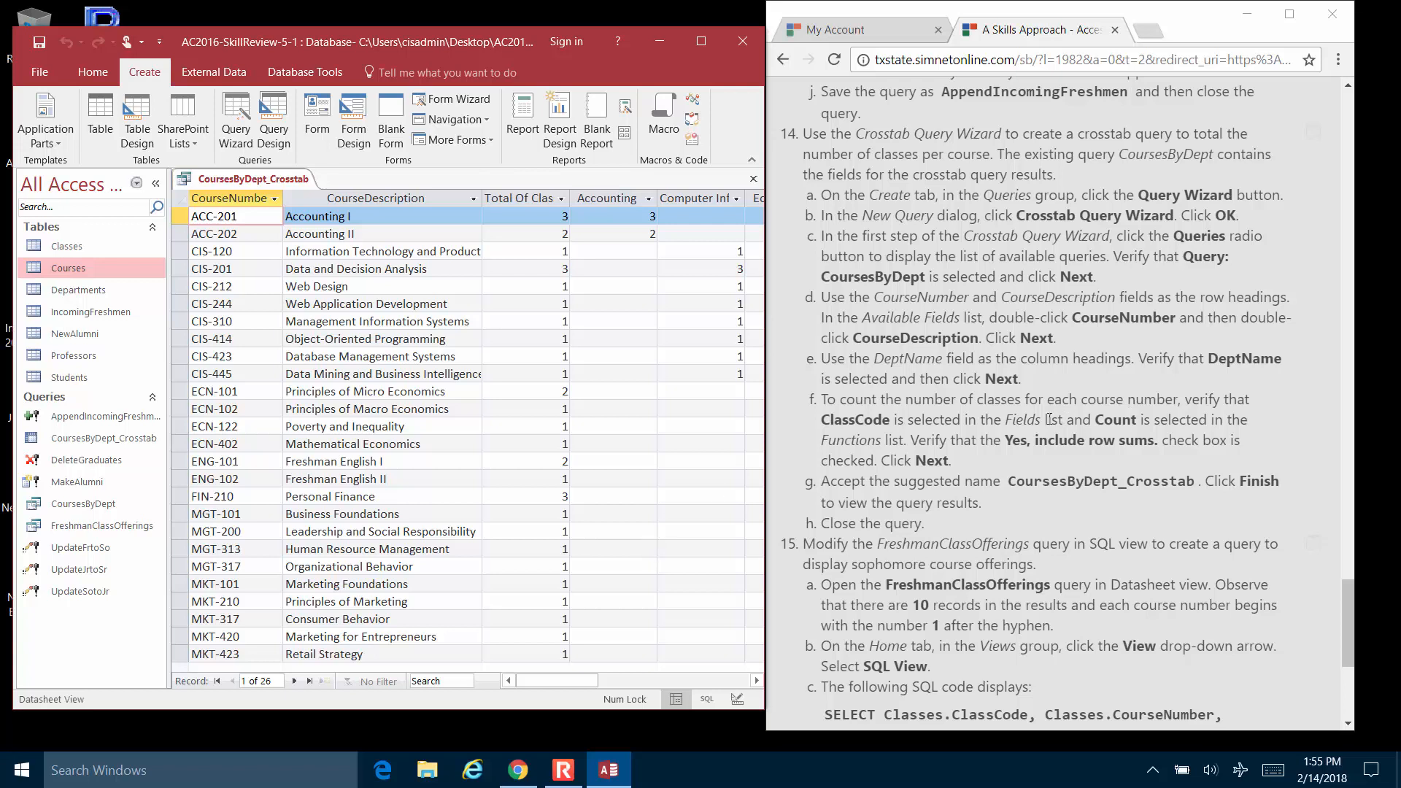
scroll(1053, 425, down, 2)
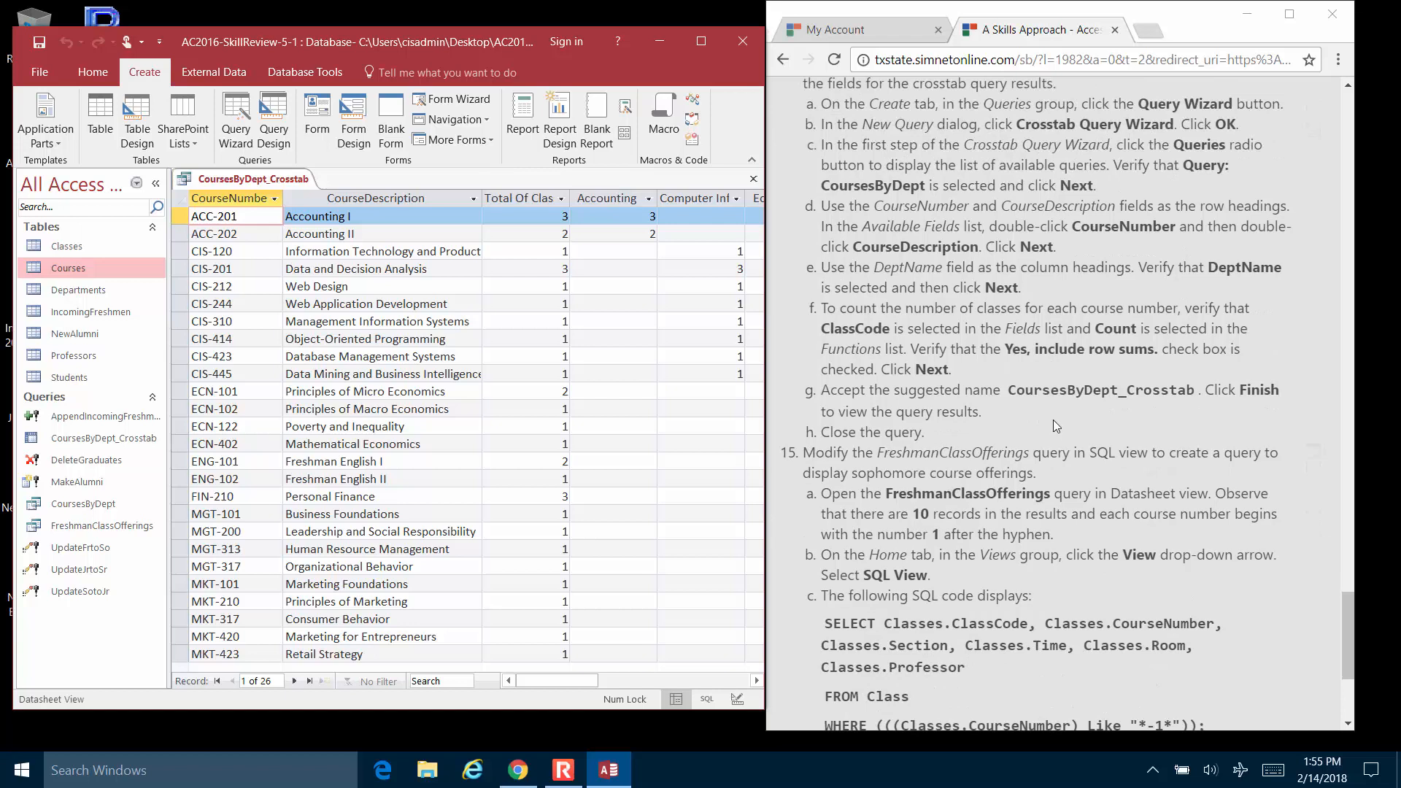
scroll(1053, 426, down, 4)
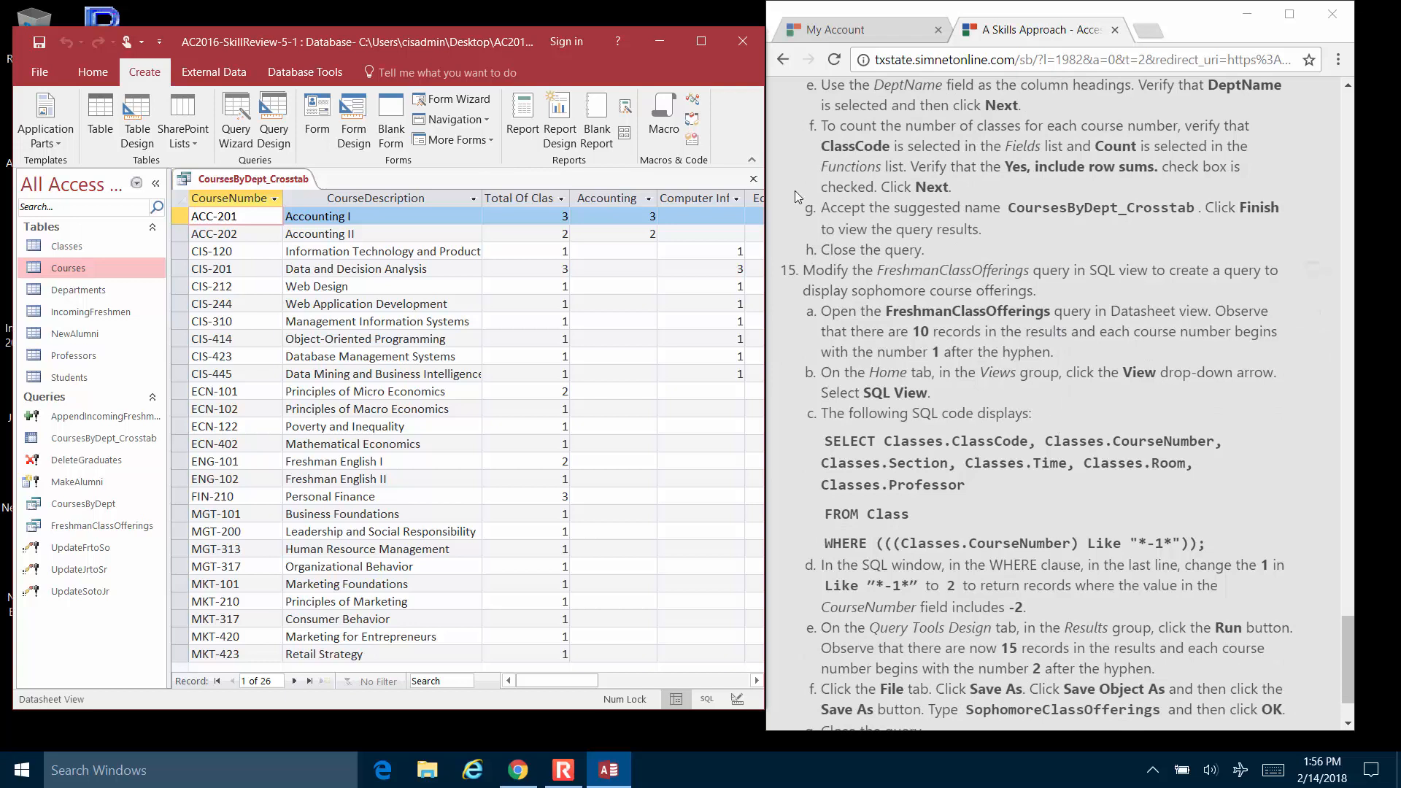
click(753, 179)
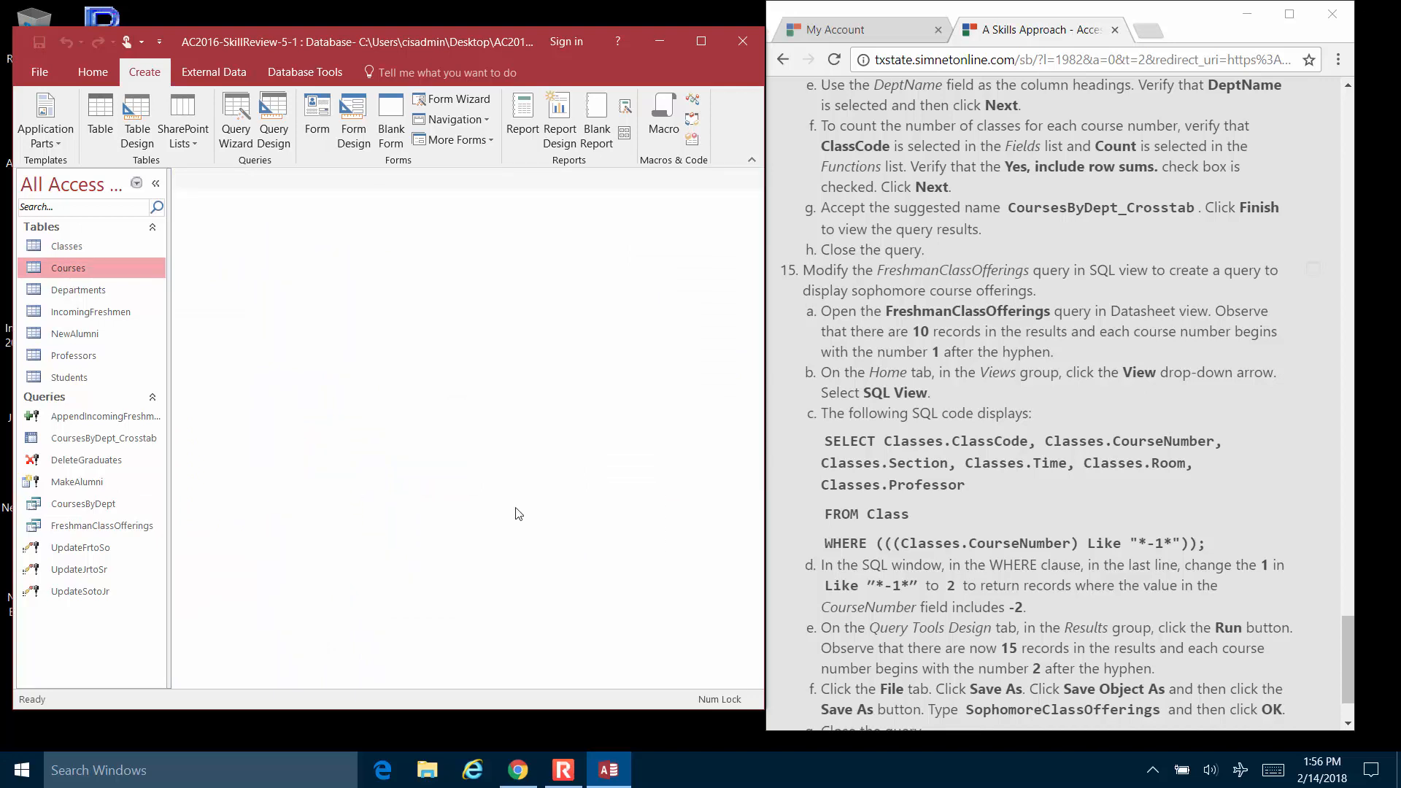
Step: Open the FreshmanClassOfferings query in Datasheet view and switch it to SQL view
scroll(1043, 586, down, 2)
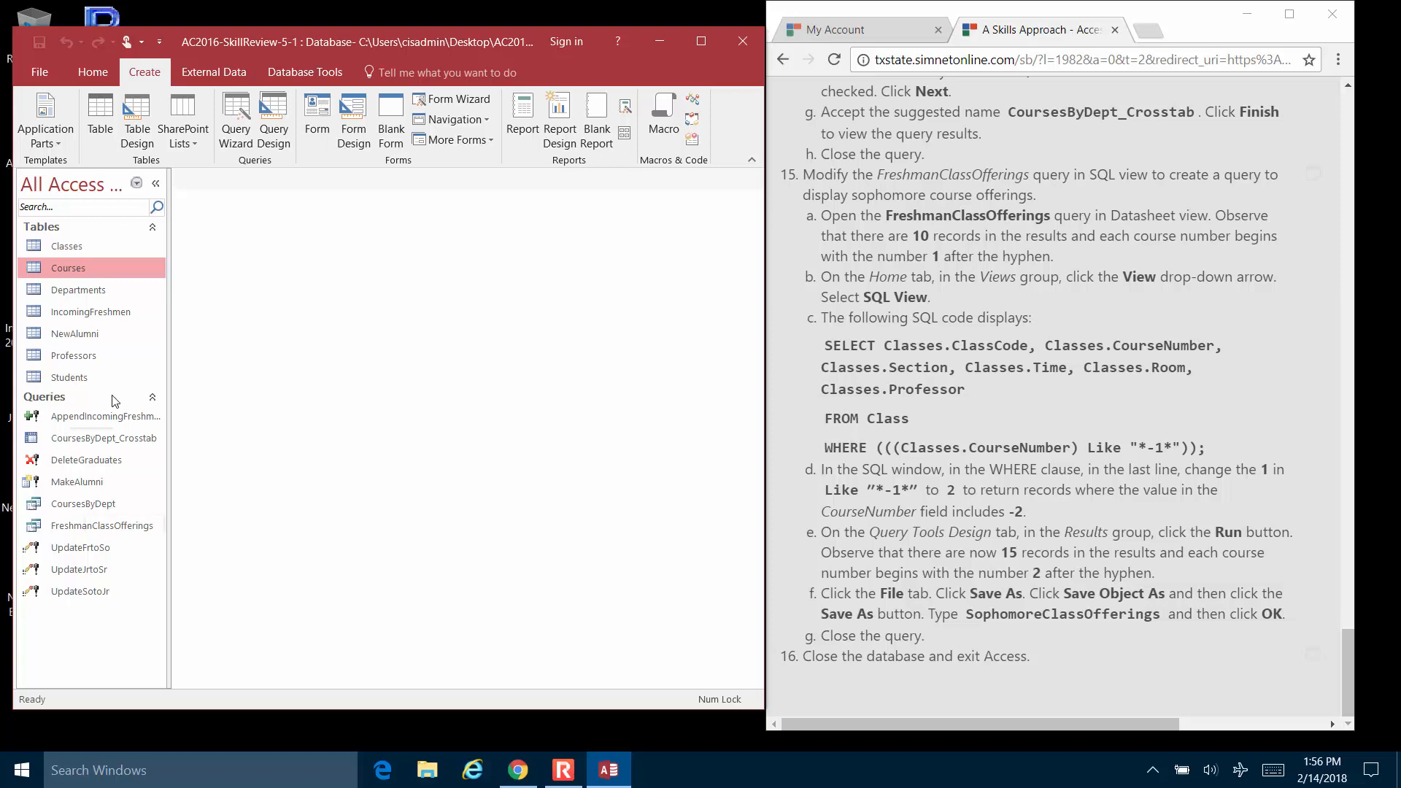
double_click(91, 525)
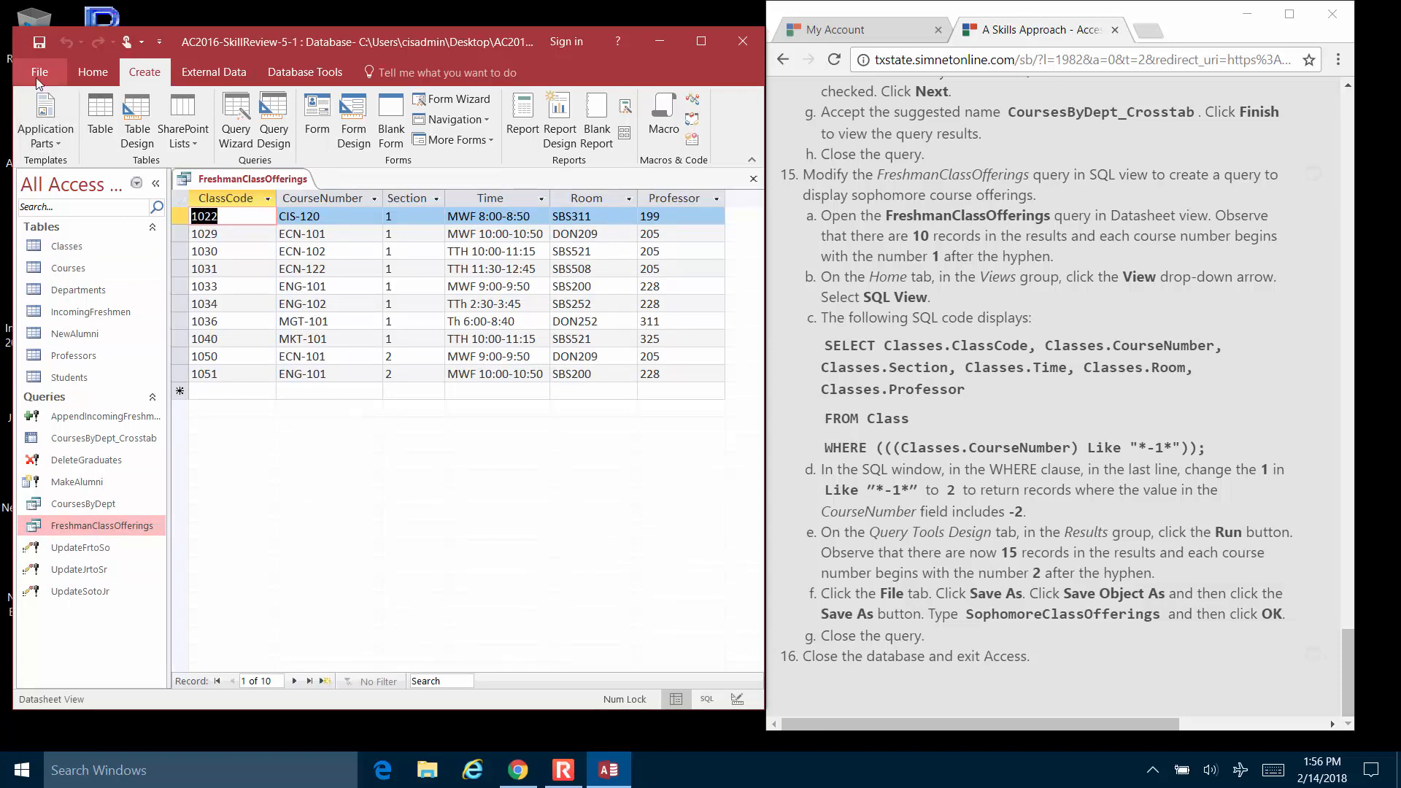
click(99, 74)
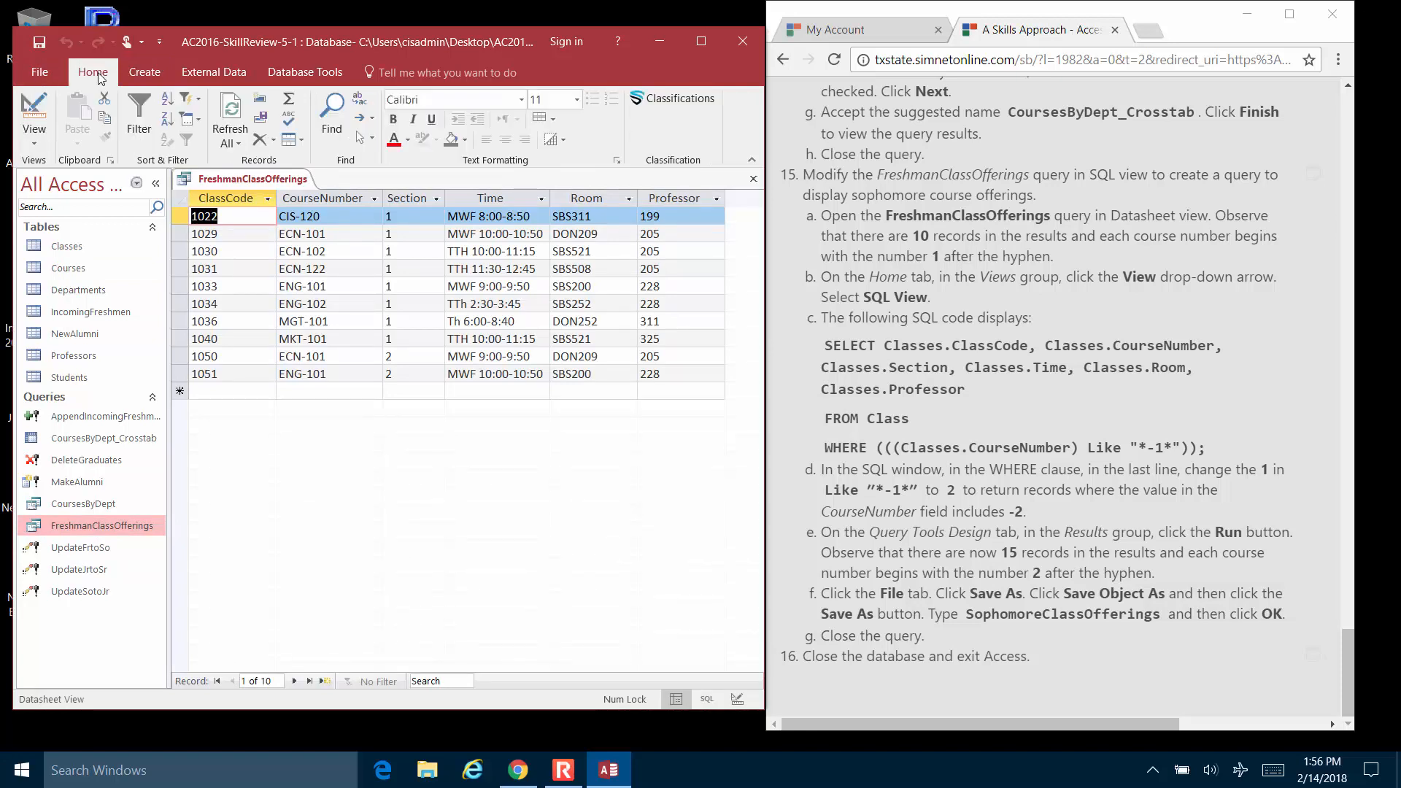
click(32, 137)
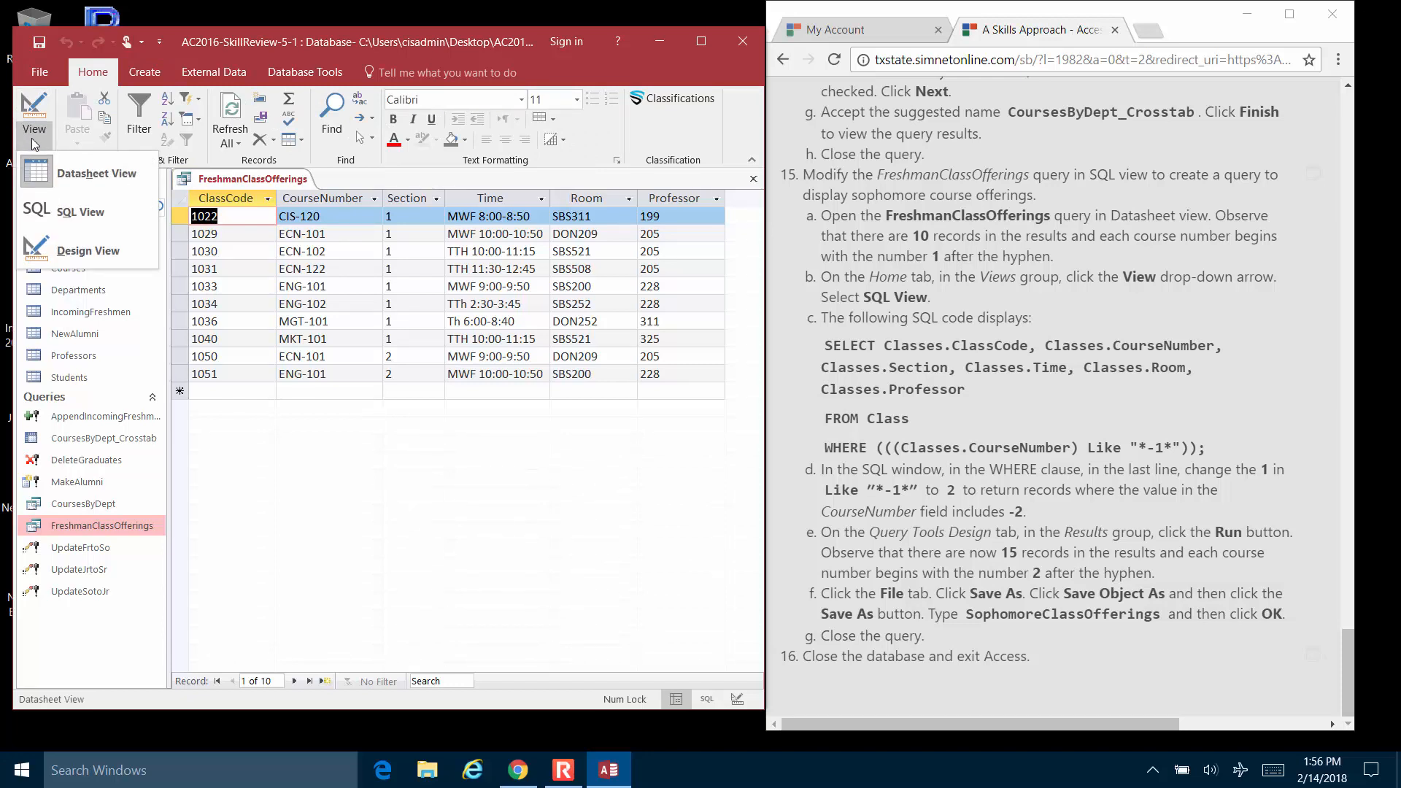
click(67, 212)
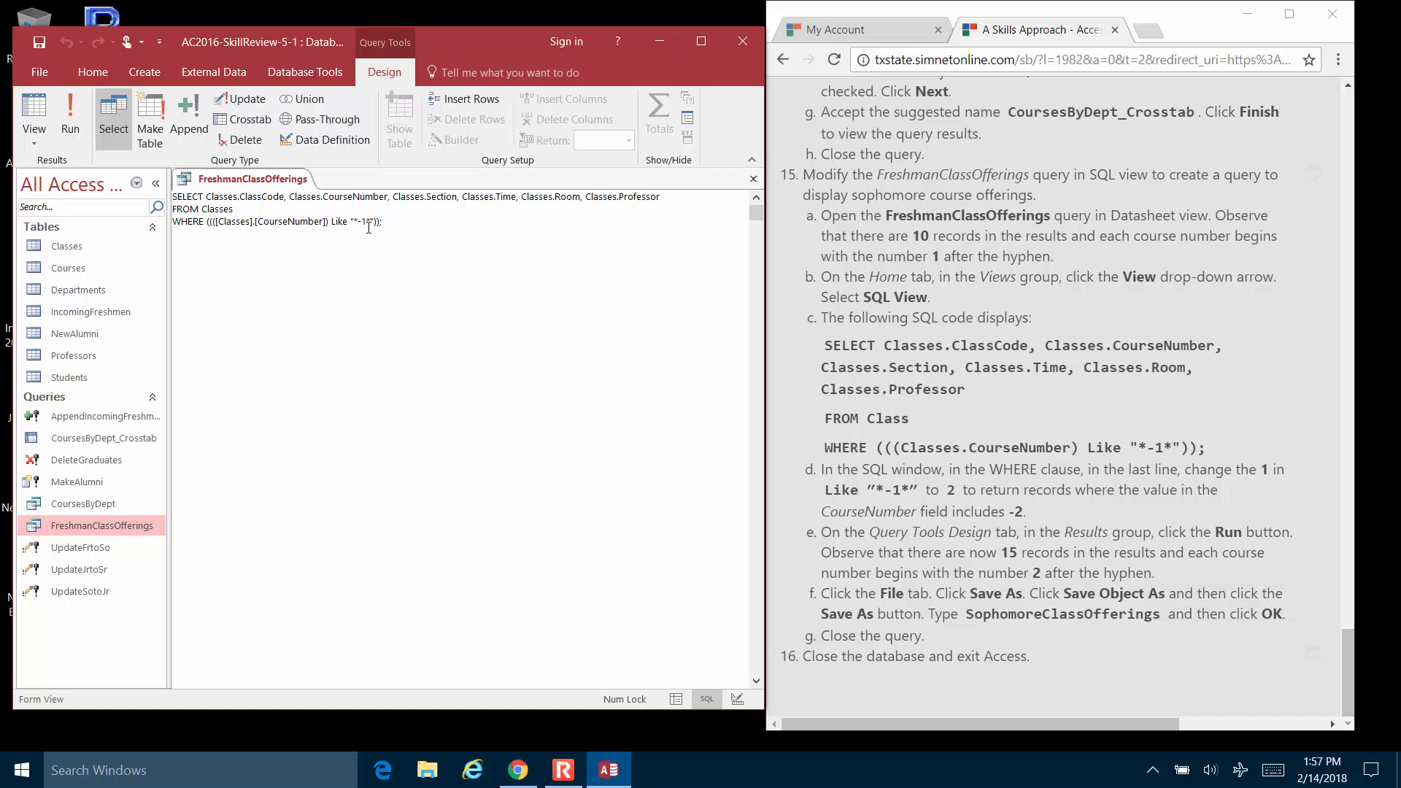
Step: Change the WHERE criterion for CourseNumber to Like "*-2*" and run the query
key(BackSpace)
text(2)
click(73, 115)
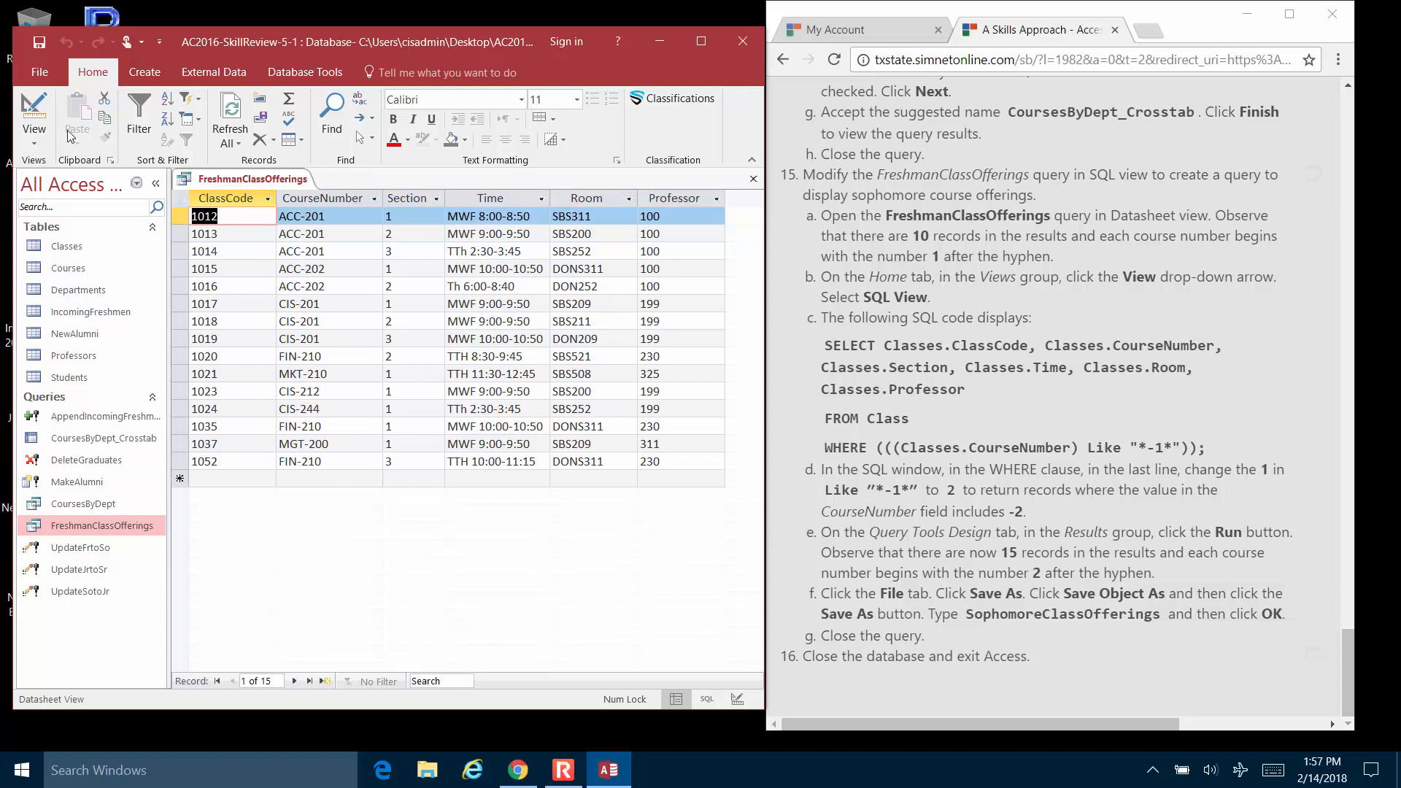
Step: Save the modified FreshmanClassOfferings query as a new query object named SophomoreClassOfferings
click(40, 72)
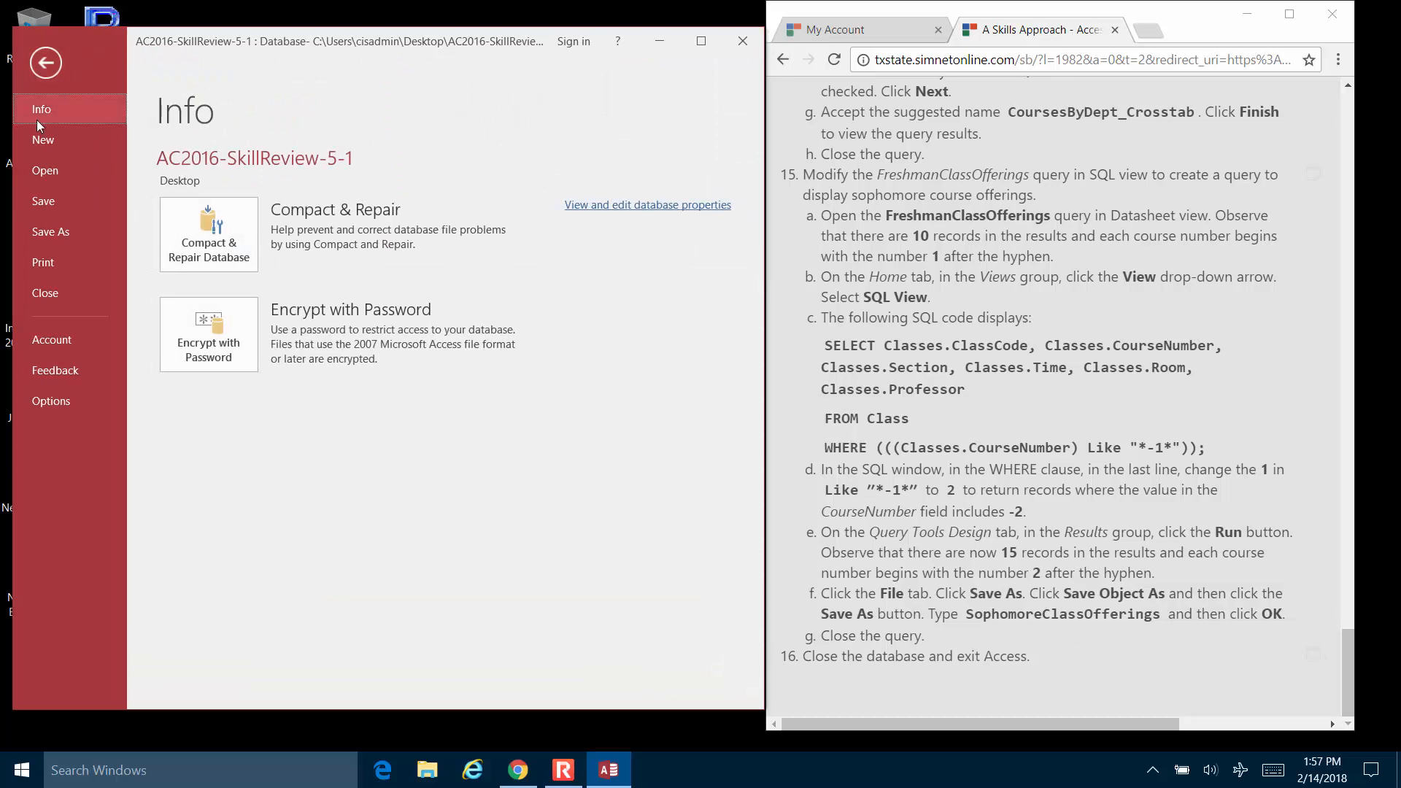
click(50, 231)
click(267, 260)
click(493, 426)
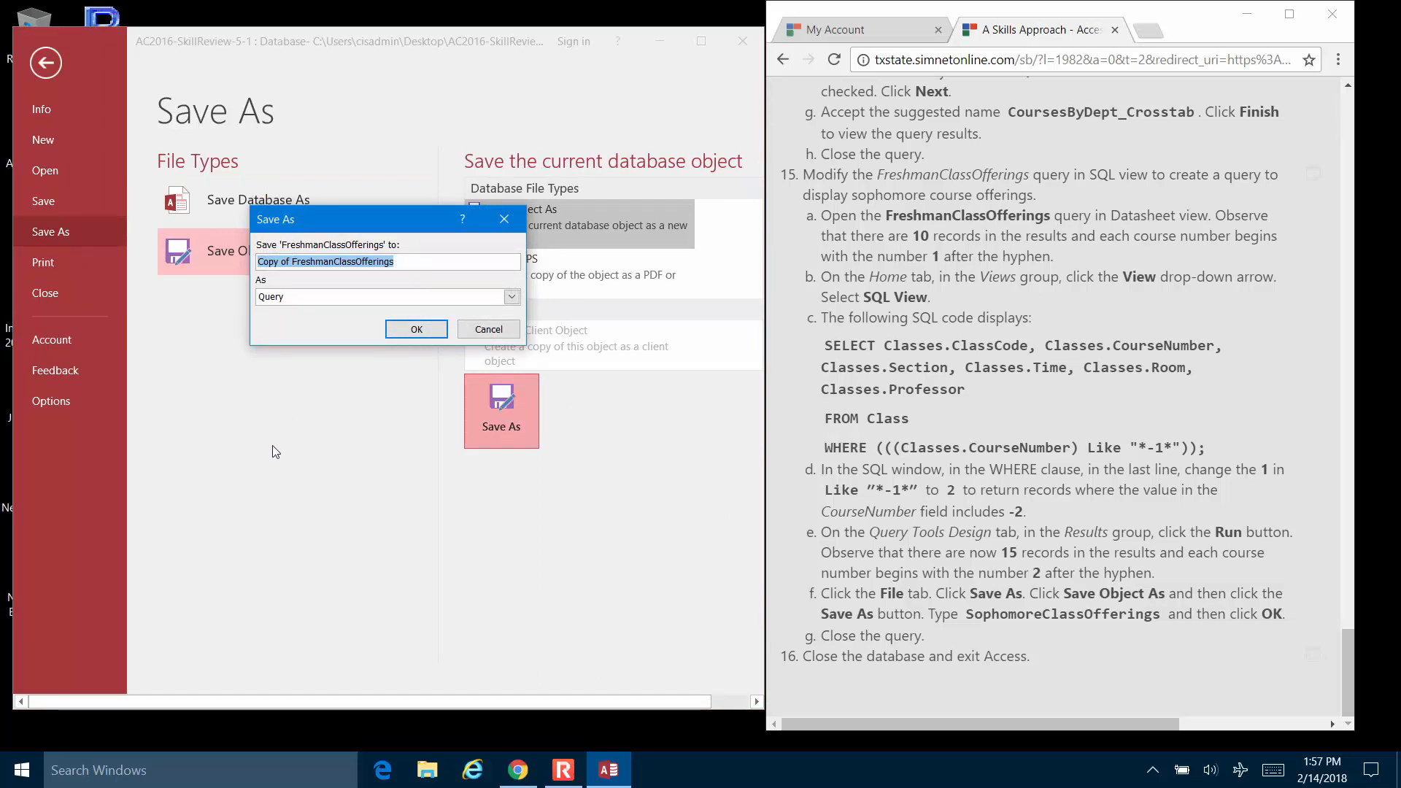
click(337, 262)
key(BackSpace)
key(BackSpace)
key(BackSpace)
key(BackSpace)
key(BackSpace)
key(BackSpace)
key(BackSpace)
key(BackSpace)
key(BackSpace)
key(BackSpace)
key(BackSpace)
key(BackSpace)
key(BackSpace)
key(BackSpace)
key(BackSpace)
key(BackSpace)
text(Sophomore)
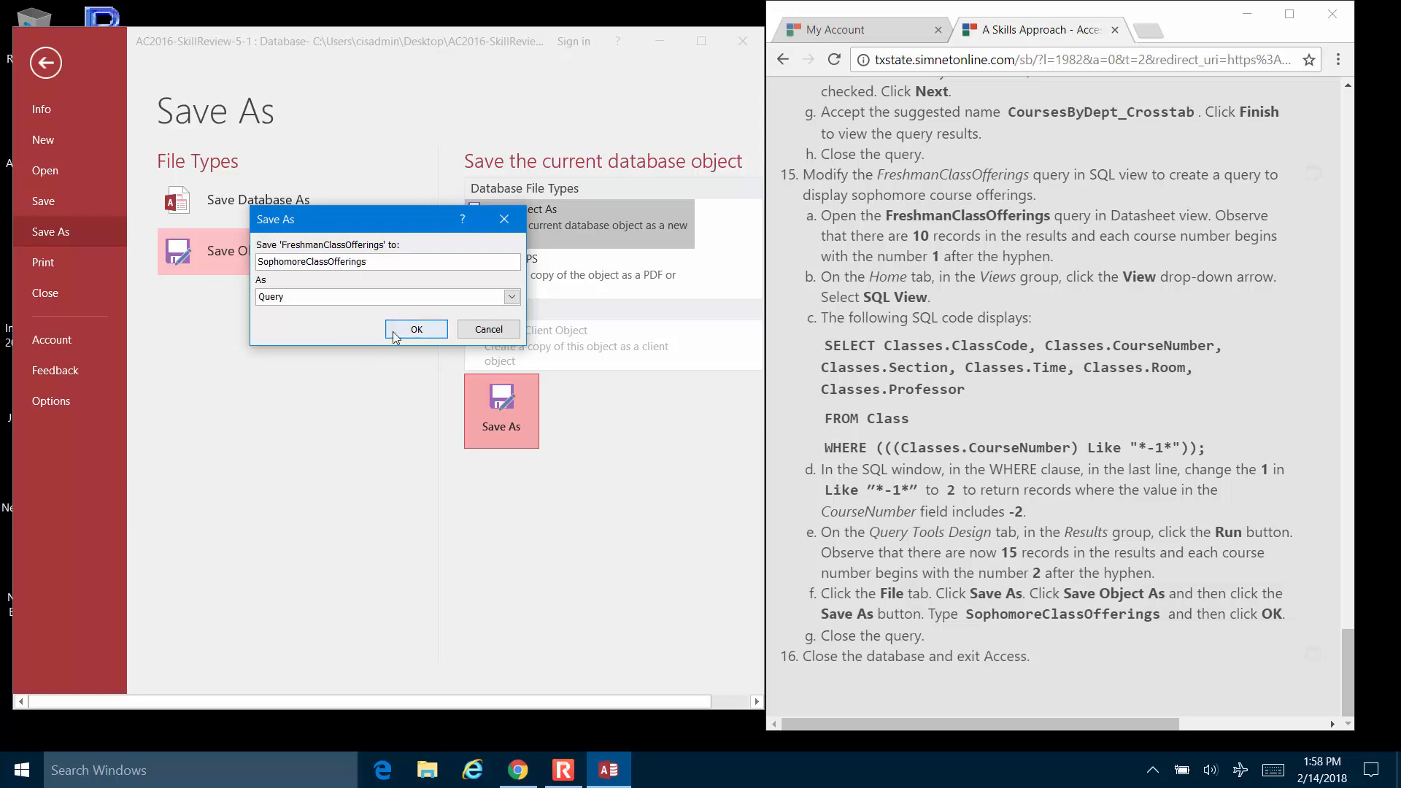
click(416, 329)
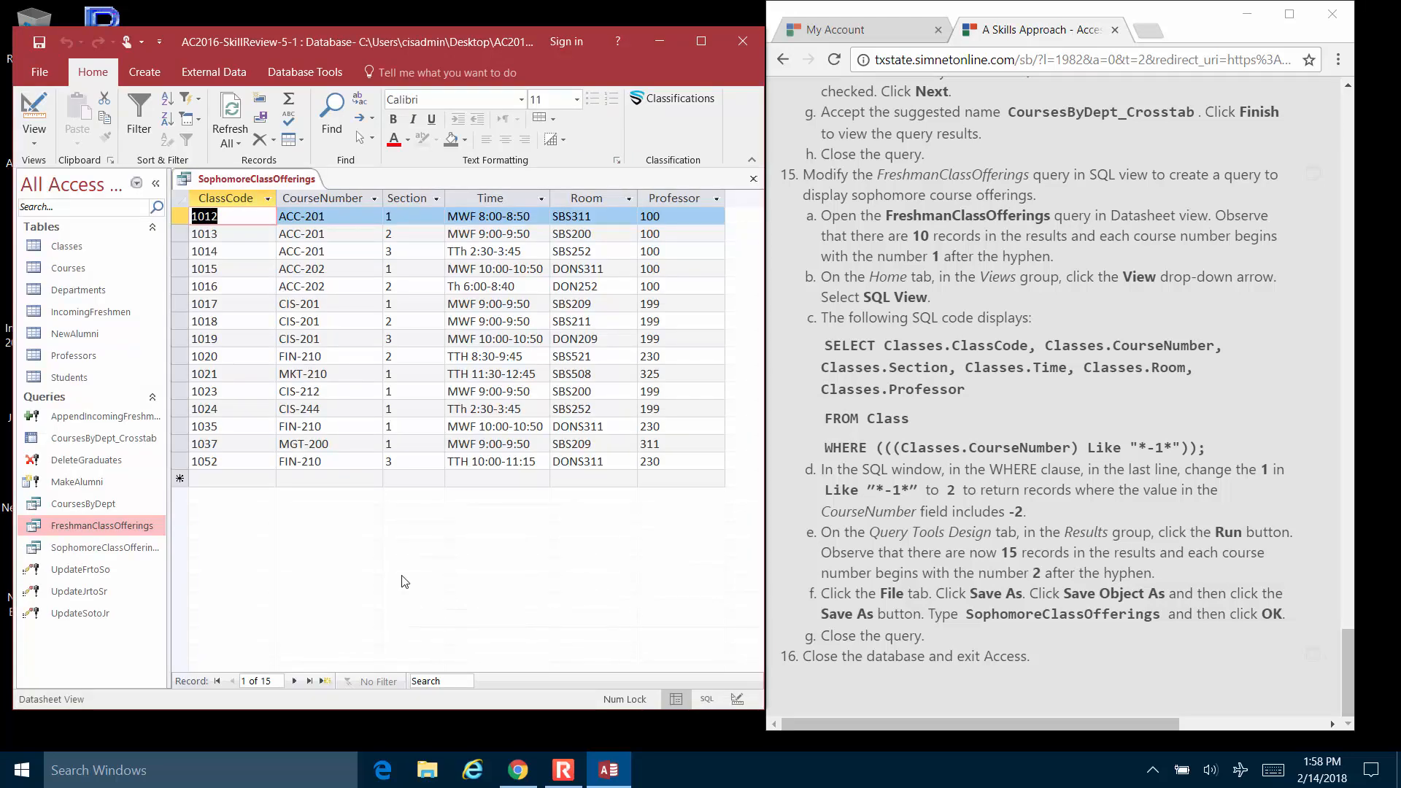
Step: Open the original FreshmanClassOfferings query to check its records, and close it again
click(131, 555)
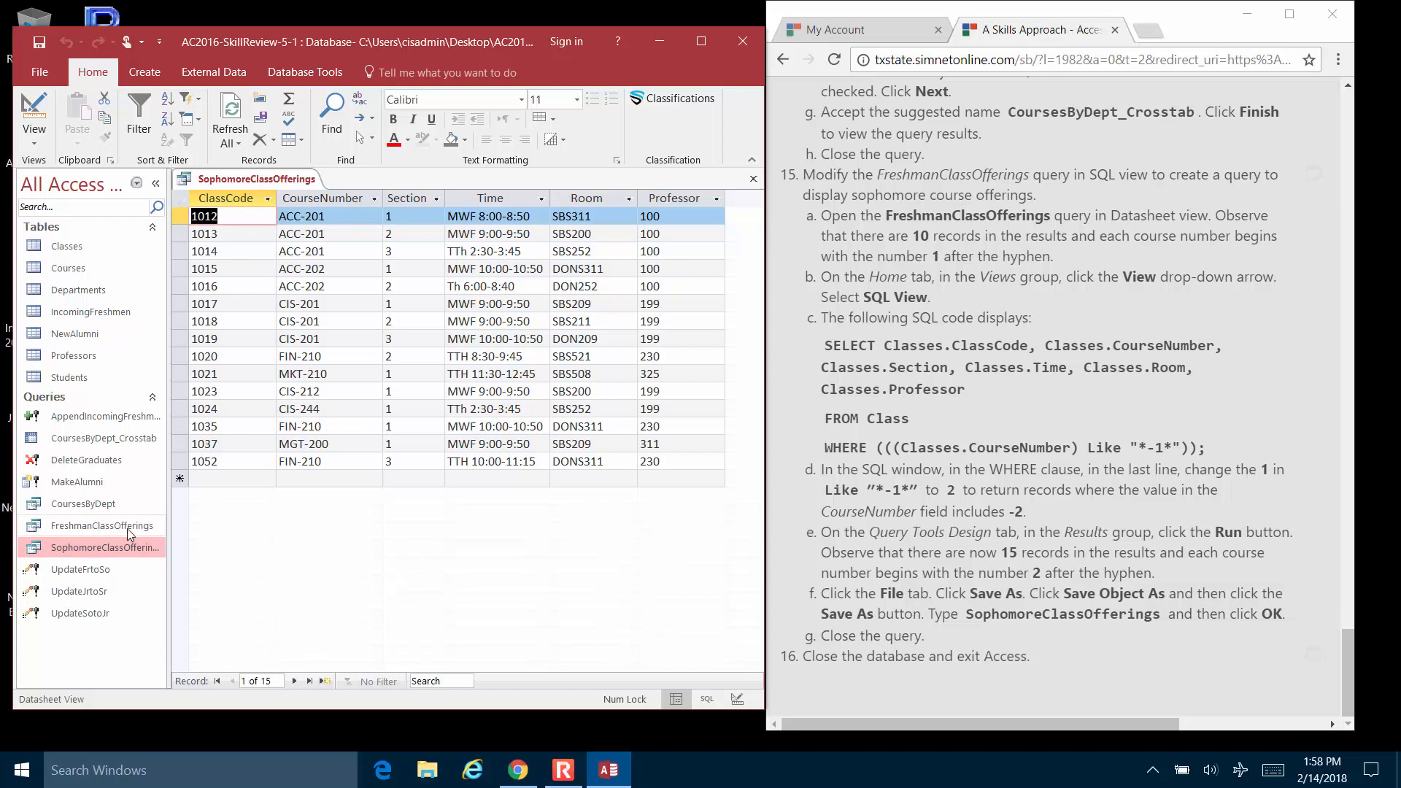
click(127, 528)
double_click(127, 528)
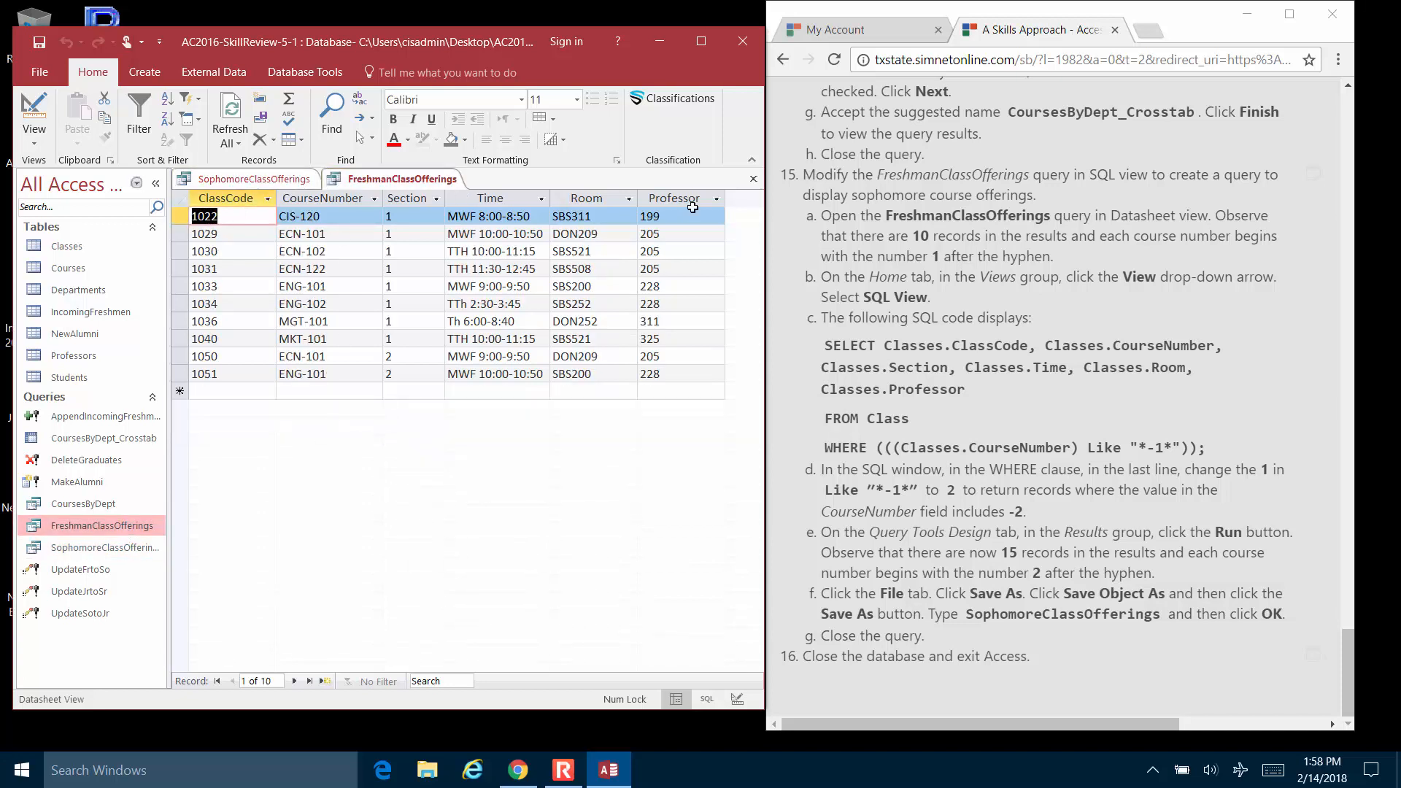
click(753, 179)
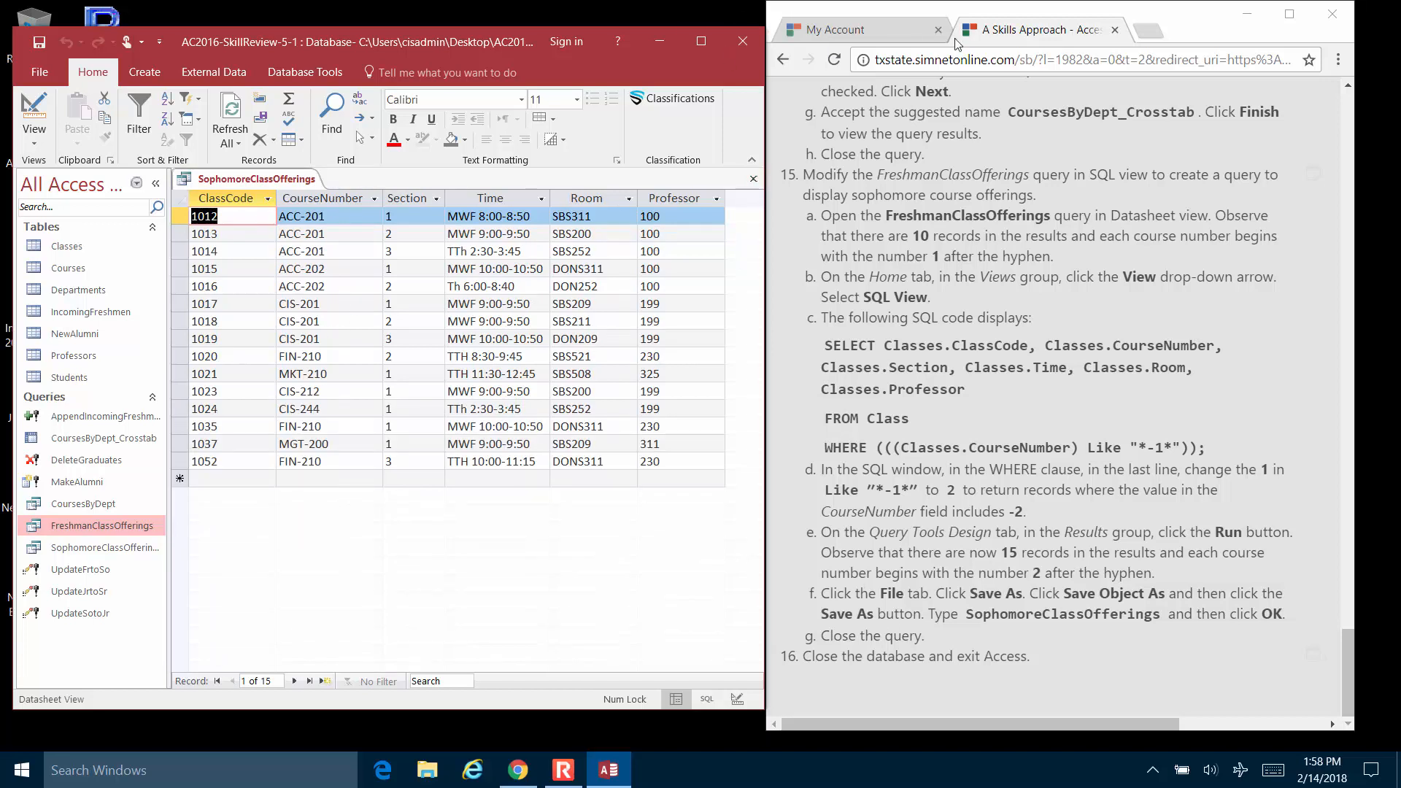
Step: Close and reopen the AC2016-SkillReview-5-1 database, and compact and repair it
click(750, 47)
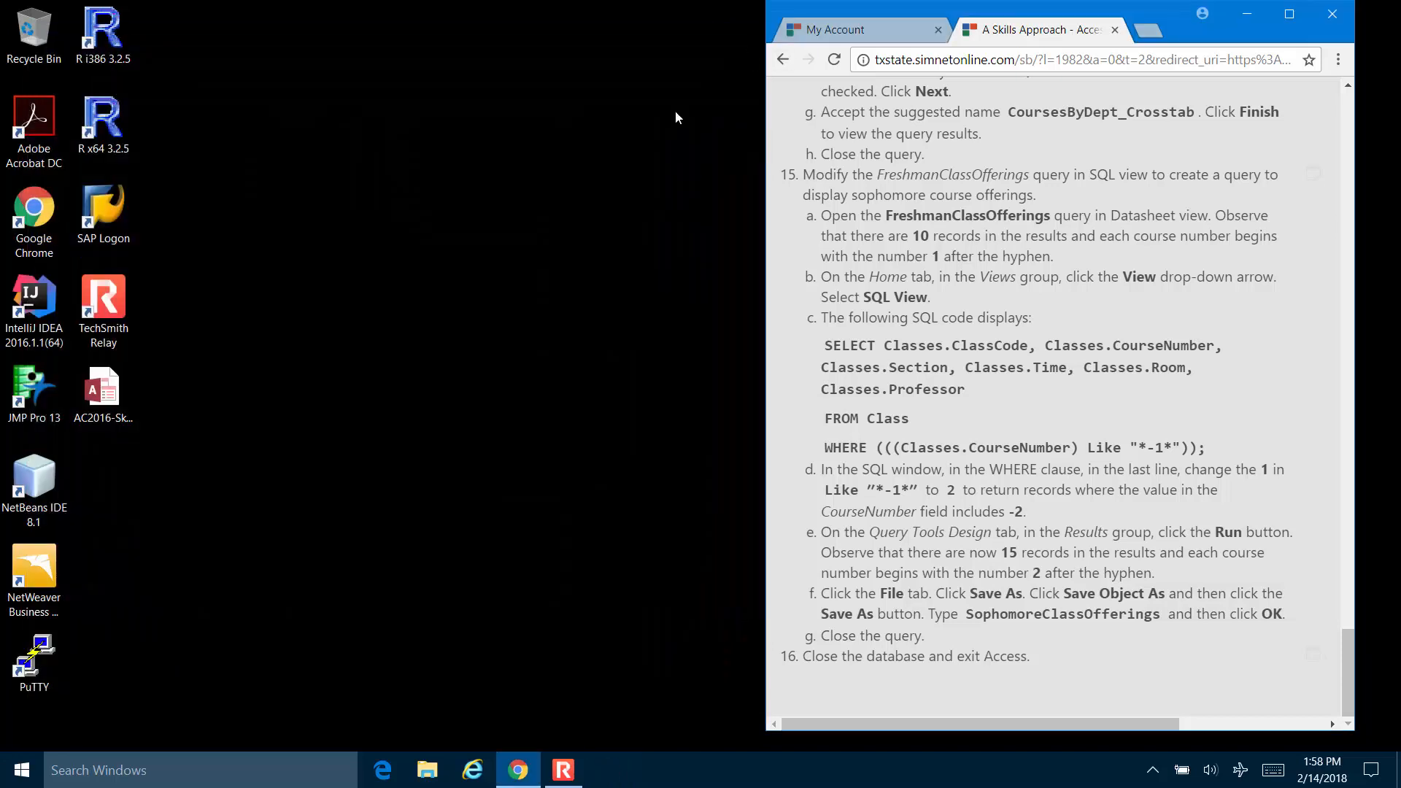
double_click(117, 392)
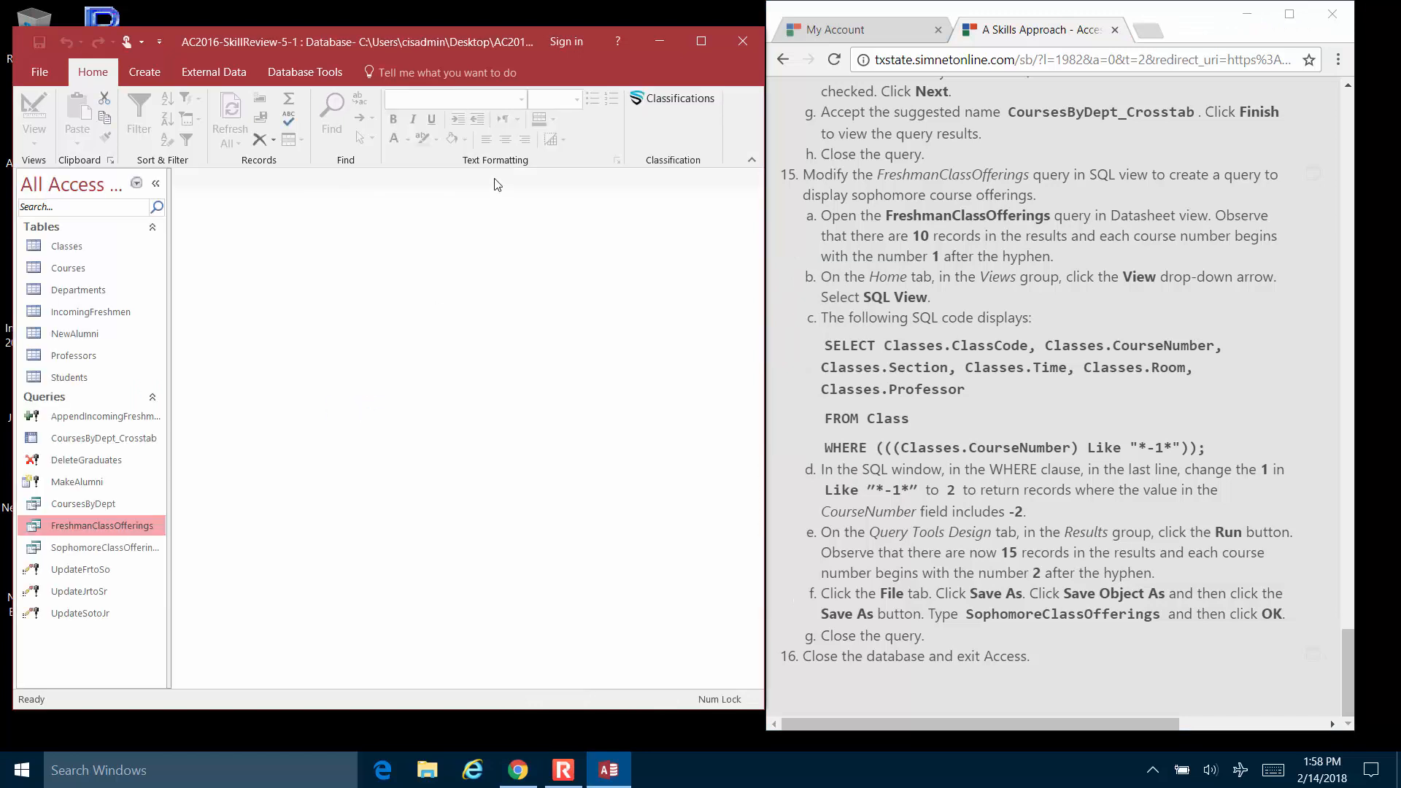
click(280, 77)
click(50, 125)
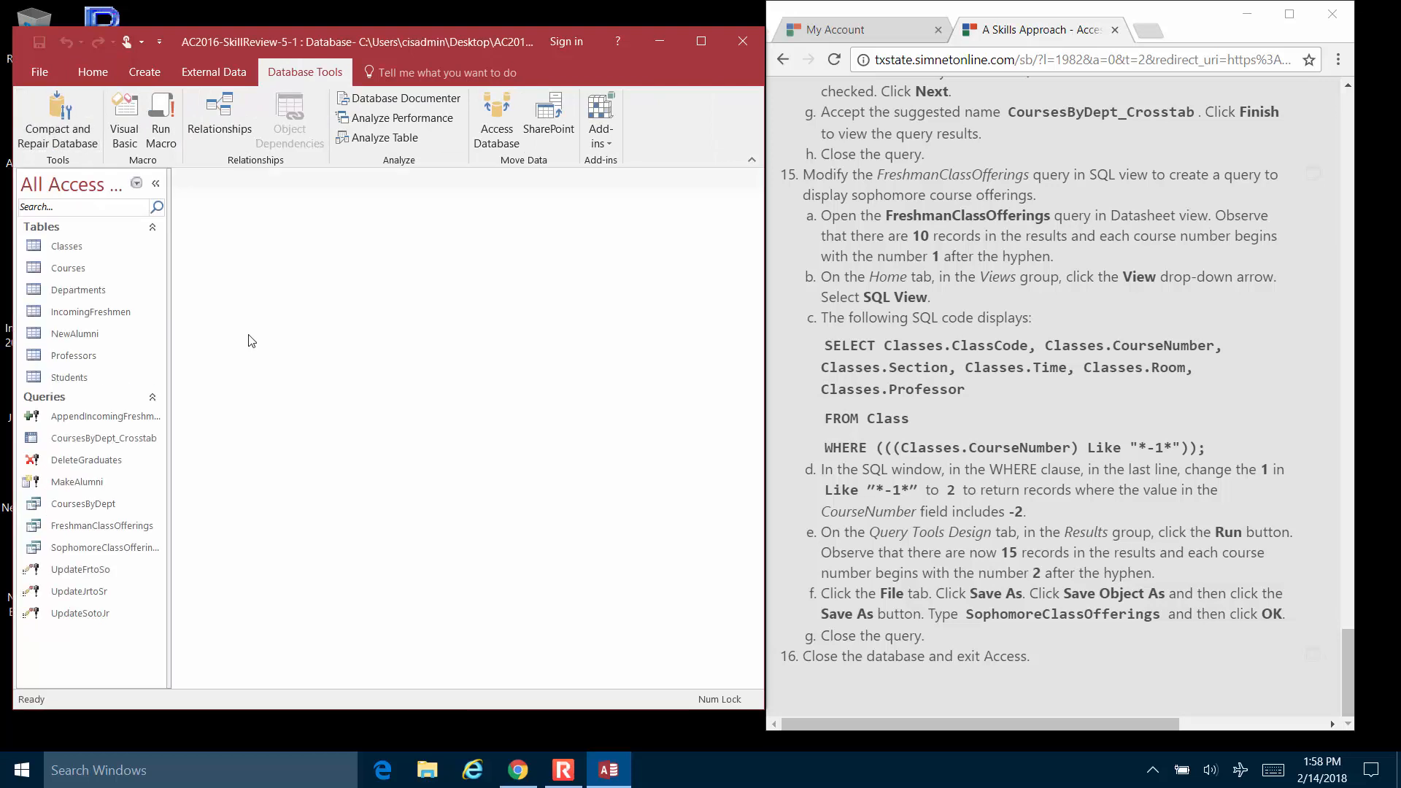
Step: Exit the database and close the browser window with the project instructions
click(750, 41)
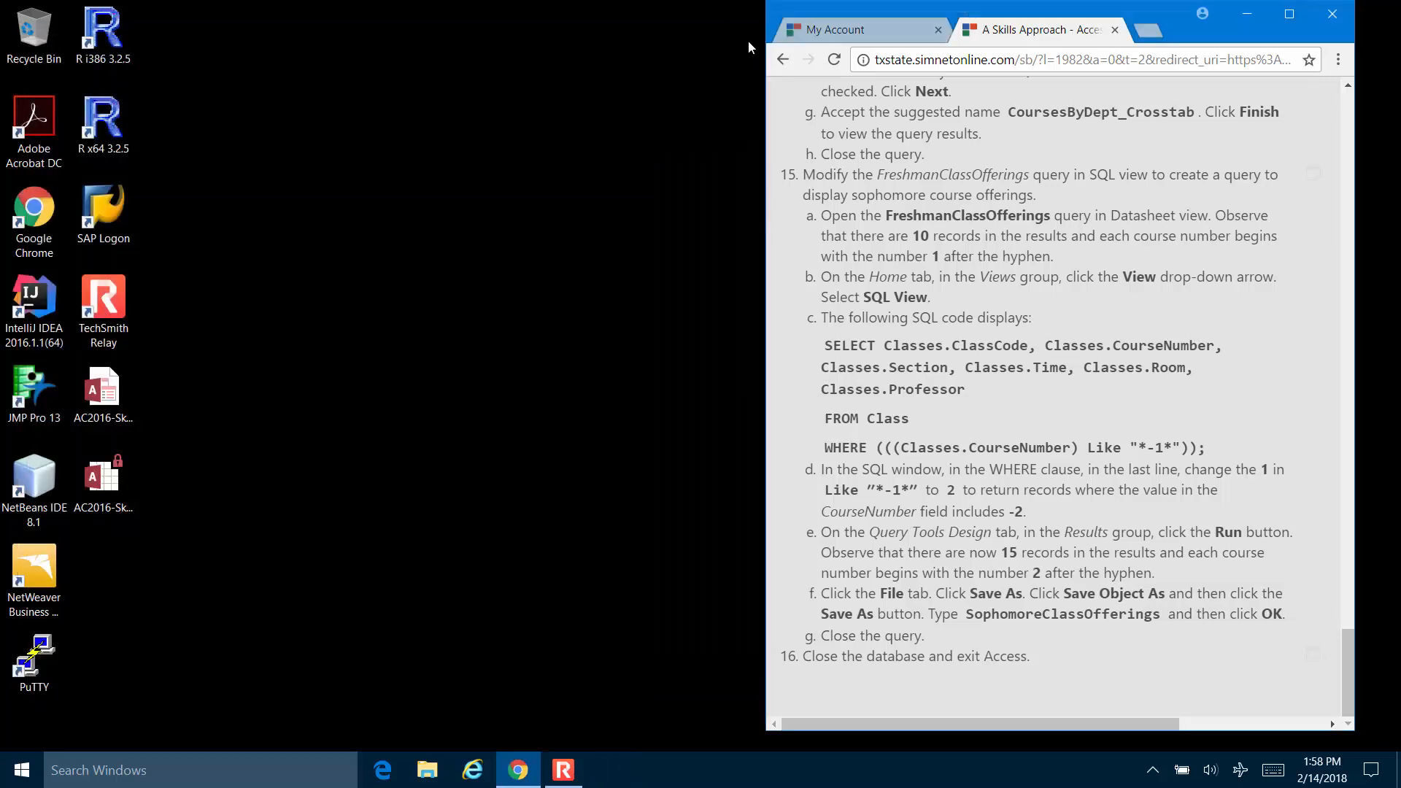
click(1320, 15)
click(562, 770)
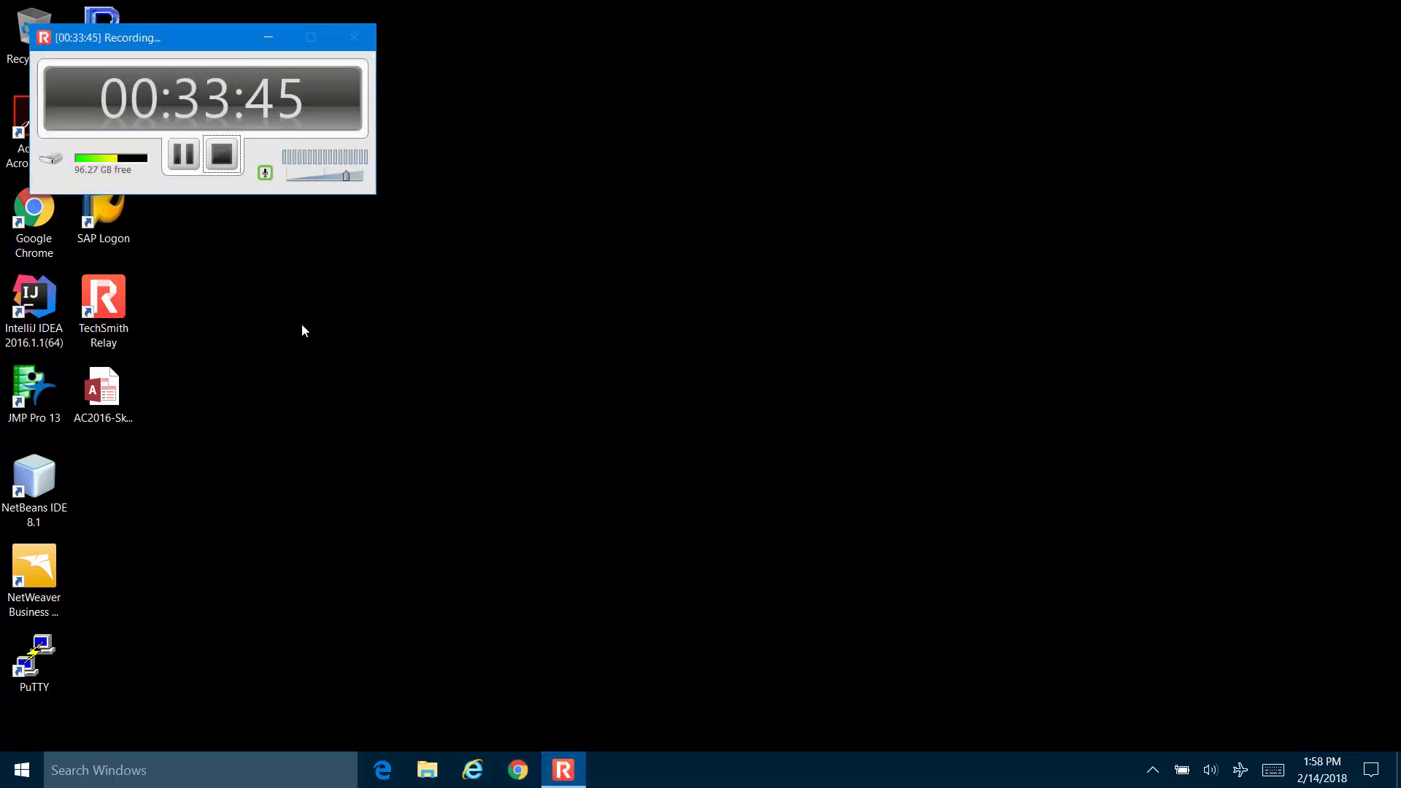